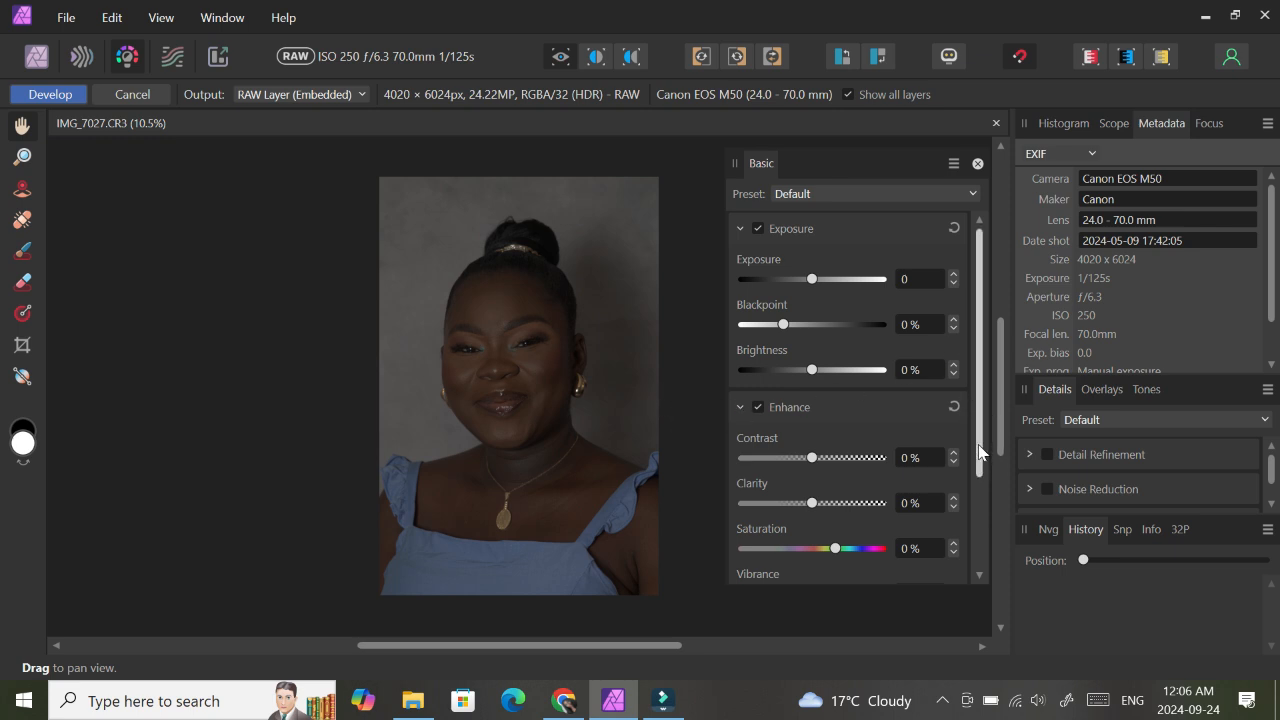
# - Set the Enhance contrast of the portrait to 1%
pyautogui.moveTo(980, 452); pyautogui.dragTo(988, 418)
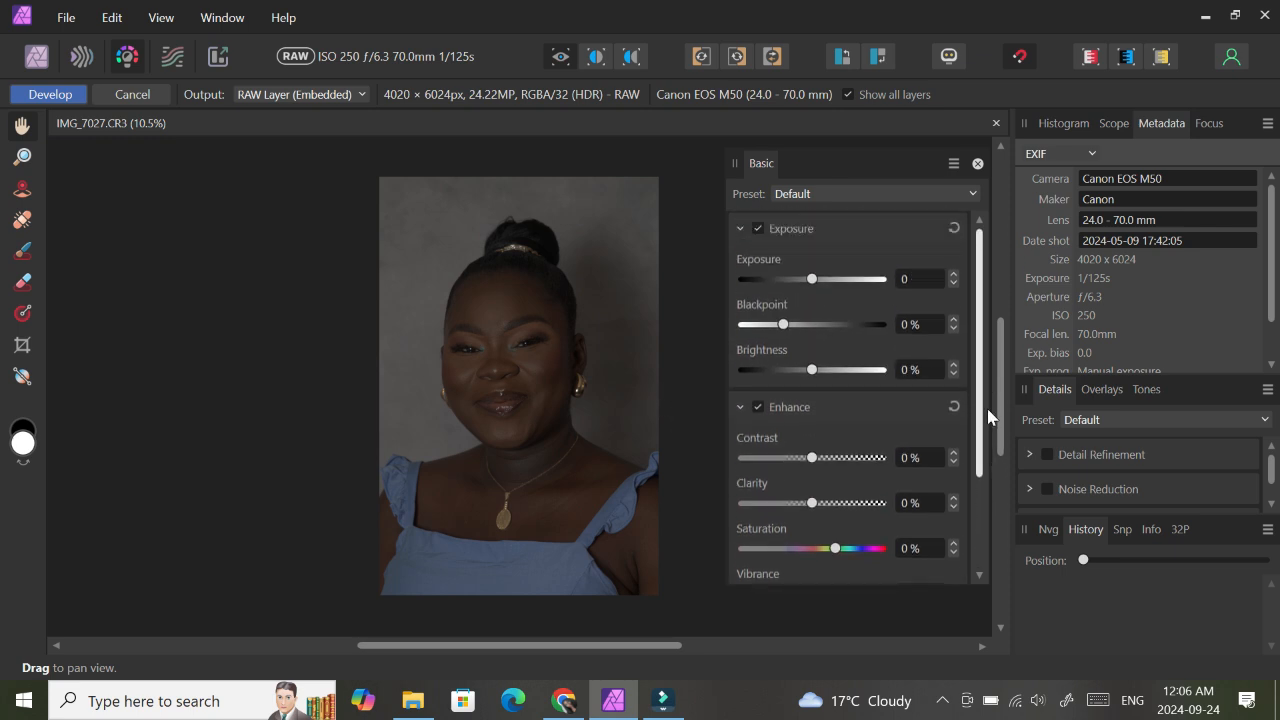
pyautogui.click(955, 454)
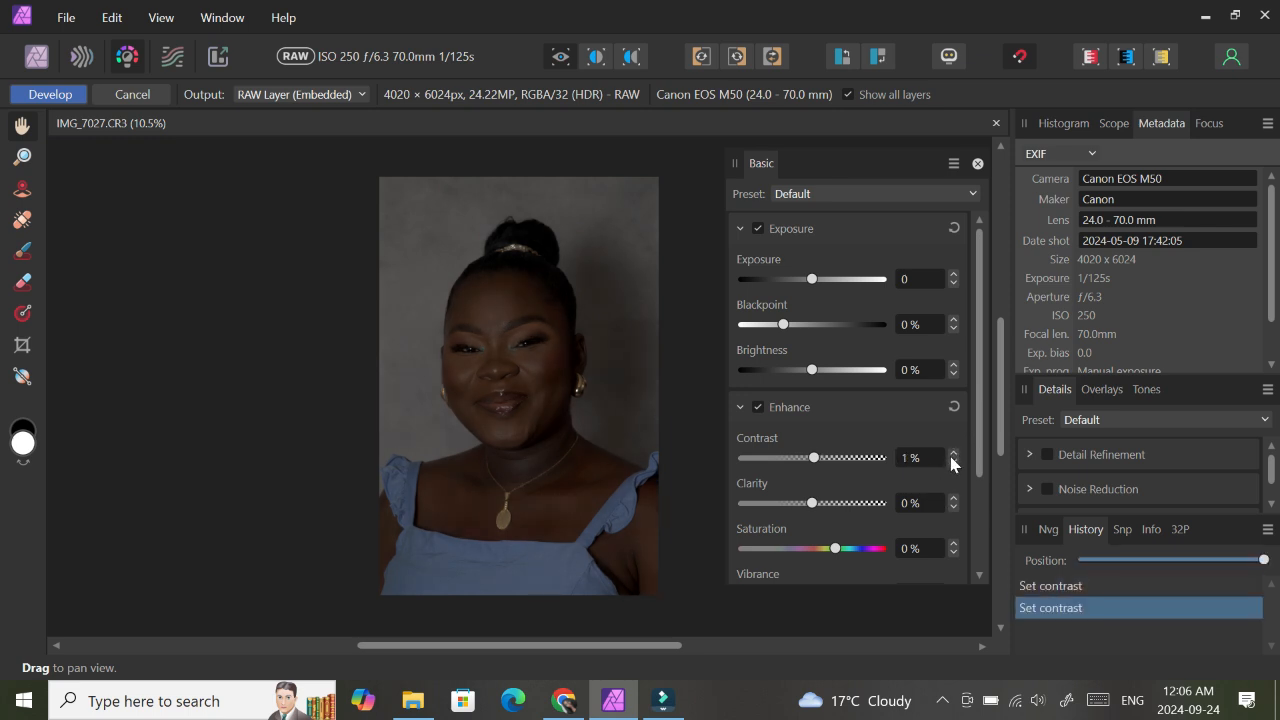
pyautogui.press('XF86MonBrightnessUp')
pyautogui.press('XF86MonBrightnessUp')
pyautogui.press('XF86MonBrightnessUp')
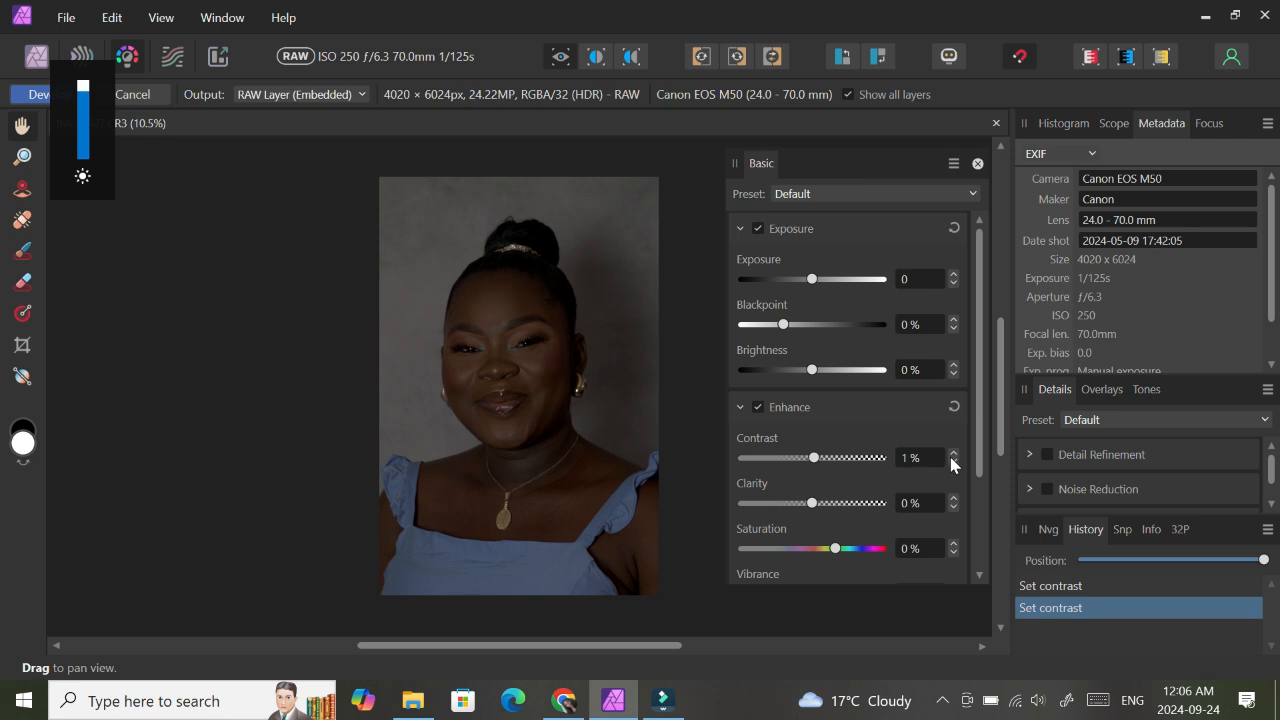
pyautogui.click(954, 453)
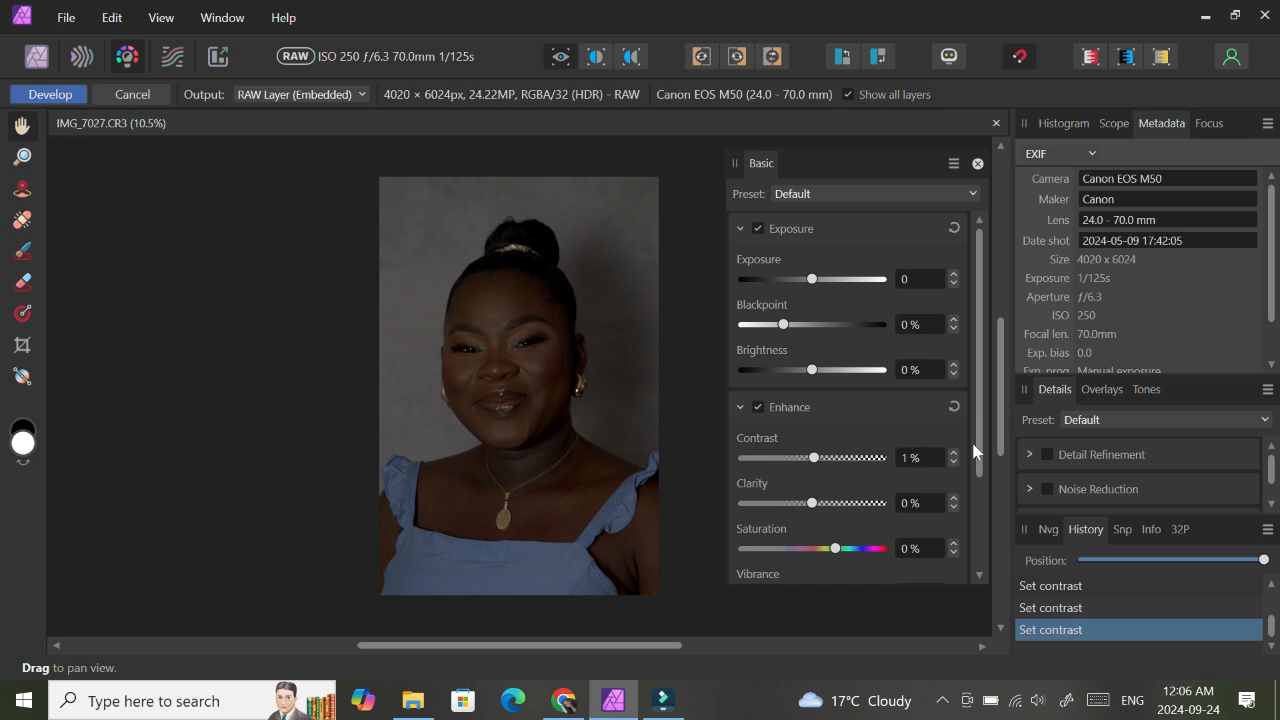
# - Raise the Enhance clarity to 4%, checking the effect on the face close up
pyautogui.moveTo(978, 441); pyautogui.dragTo(978, 461)
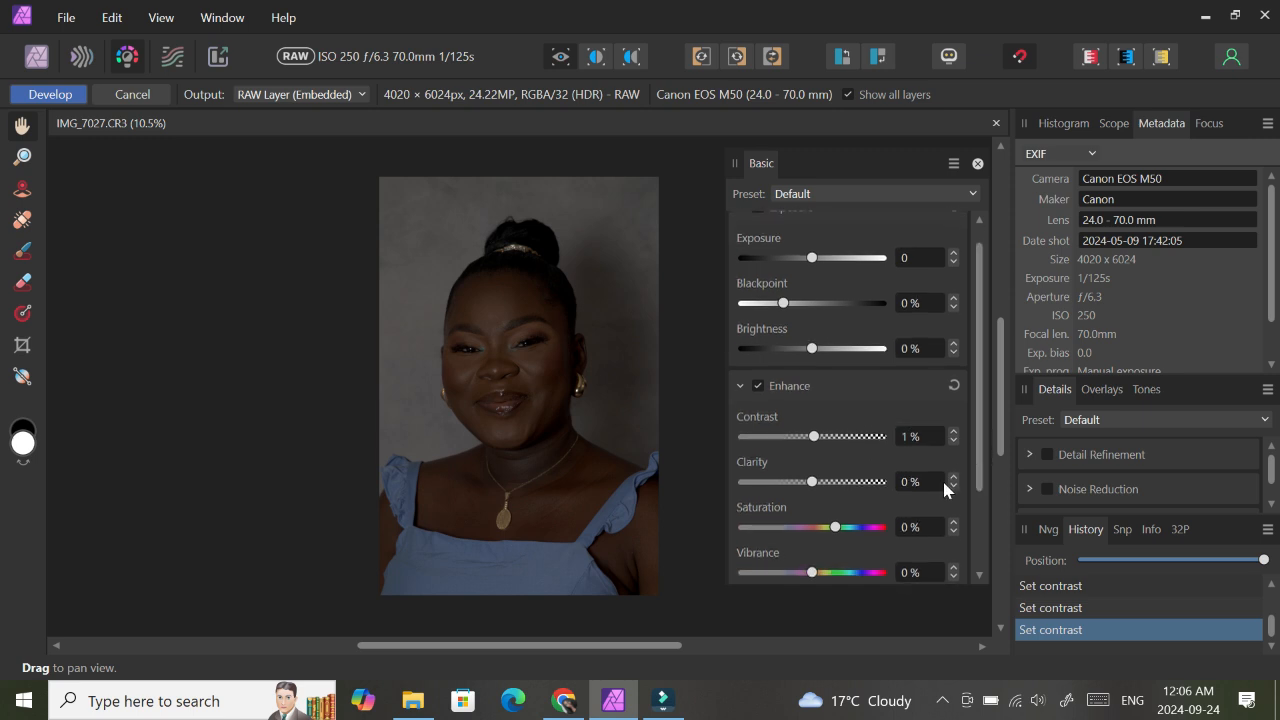
pyautogui.click(954, 472)
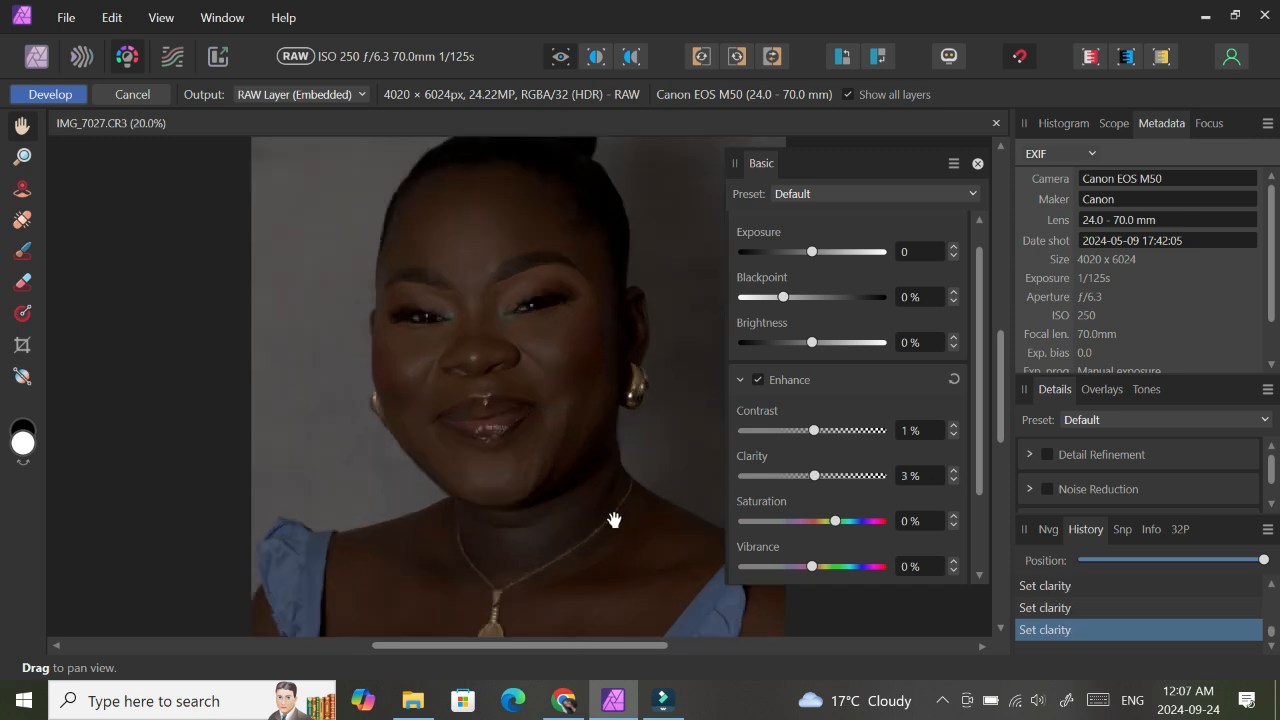
pyautogui.hotkey('ctrl', '+')
pyautogui.hotkey('ctrl', '+')
pyautogui.hotkey('ctrl', '+')
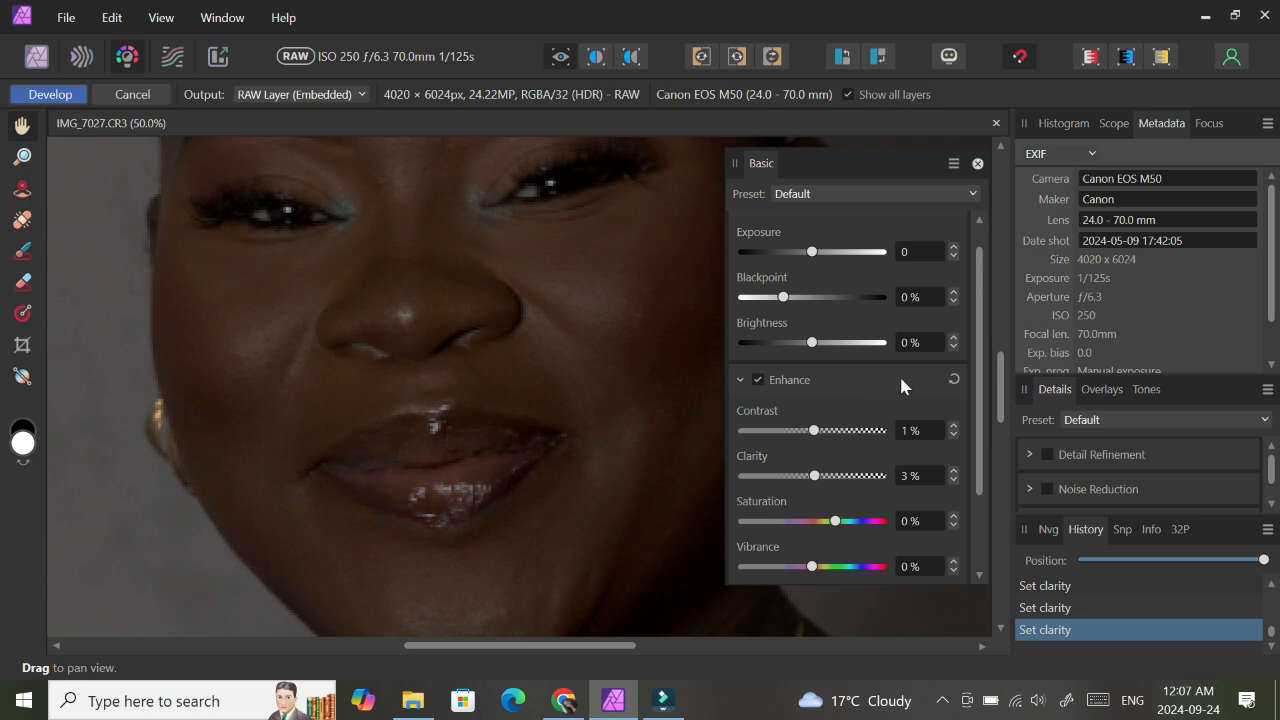
pyautogui.click(953, 471)
pyautogui.moveTo(818, 477)
pyautogui.mouseDown()
pyautogui.moveTo(745, 485)
pyautogui.moveTo(812, 490)
pyautogui.mouseUp()
pyautogui.moveTo(814, 490); pyautogui.dragTo(816, 497)
# - Raise the Enhance vibrance of the portrait to slightly more than 10%
pyautogui.moveTo(984, 457); pyautogui.dragTo(984, 498)
pyautogui.hotkey('ctrl', '-')
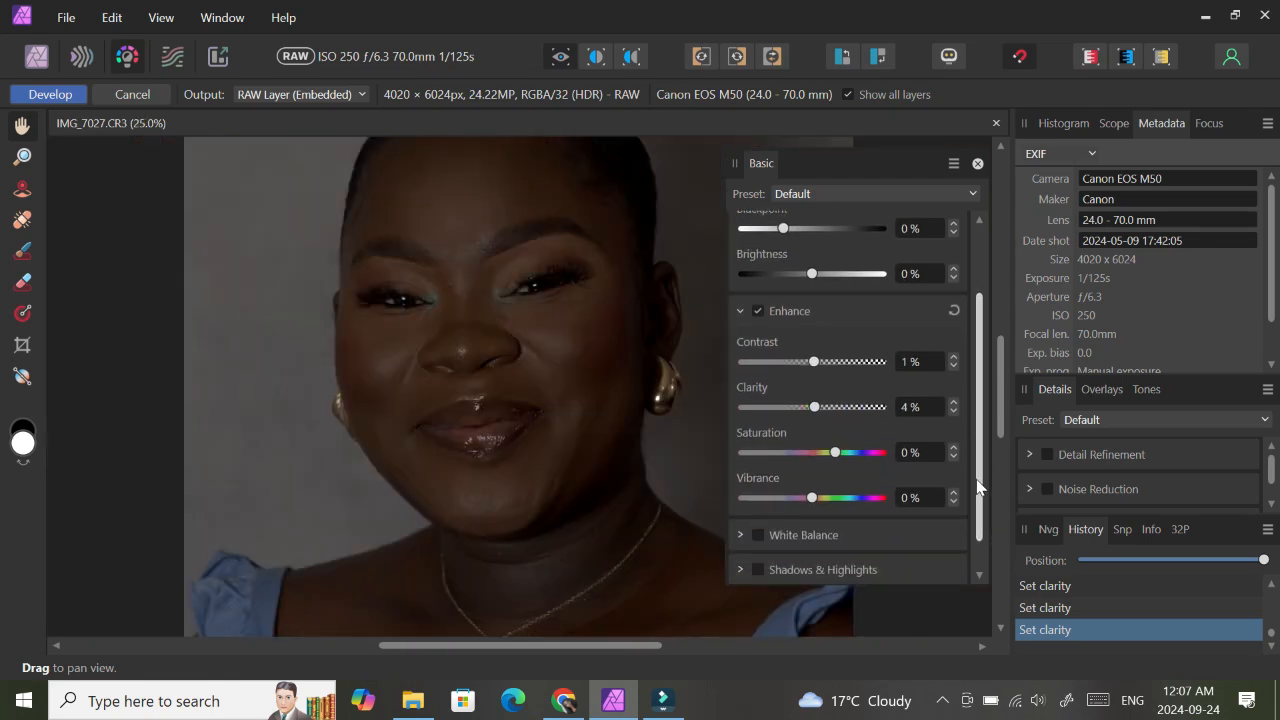
pyautogui.scroll(2, 1004, 395)
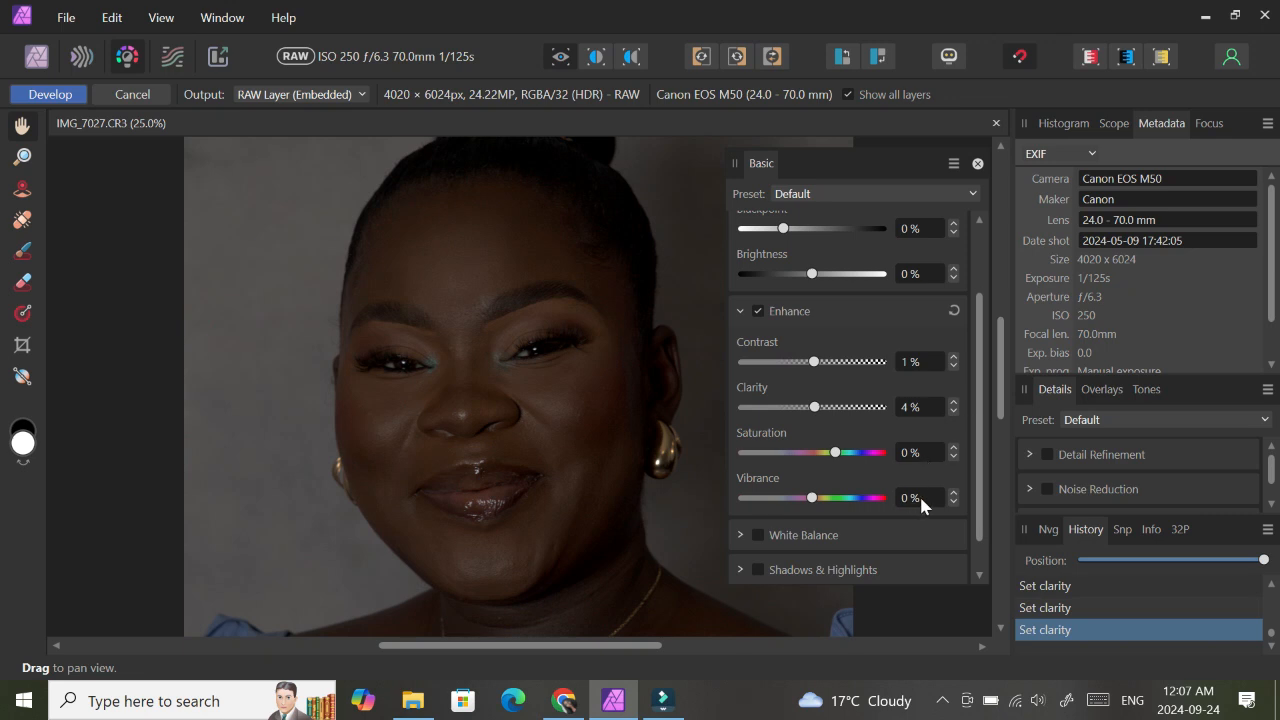
pyautogui.click(954, 493)
pyautogui.click(954, 493)
pyautogui.click(954, 493)
pyautogui.click(954, 493)
pyautogui.click(954, 493)
pyautogui.click(954, 493)
pyautogui.click(954, 493)
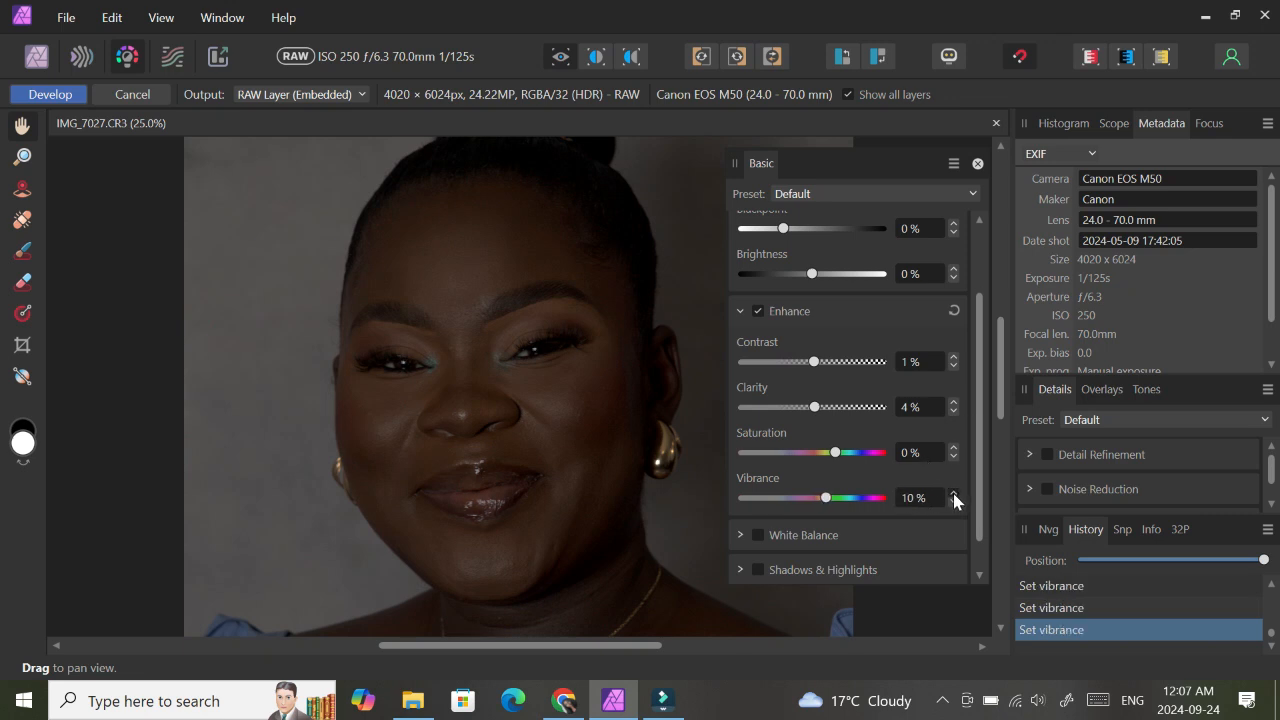
pyautogui.click(954, 493)
pyautogui.click(954, 493)
pyautogui.click(954, 493)
pyautogui.click(954, 493)
# - Set the brightness to 5% and develop the RAW photo
pyautogui.scroll(-1, 970, 453)
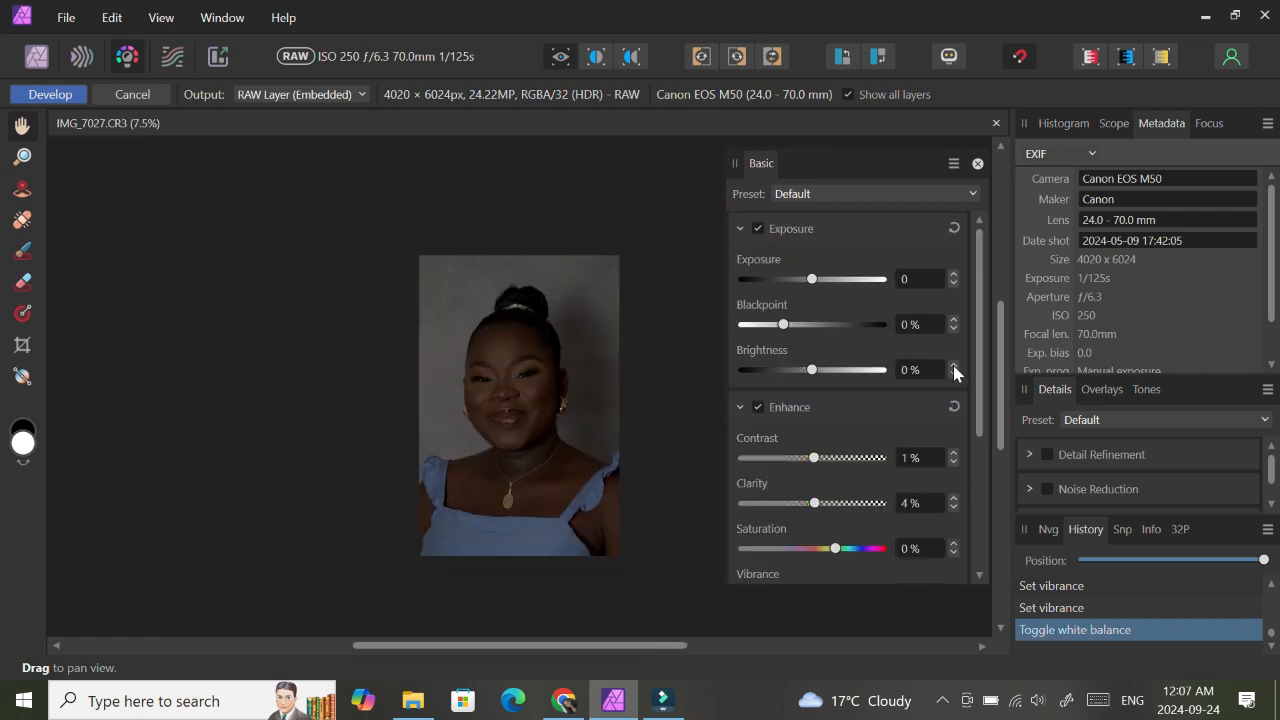
pyautogui.click(954, 365)
pyautogui.click(954, 365)
pyautogui.click(954, 365)
pyautogui.click(954, 365)
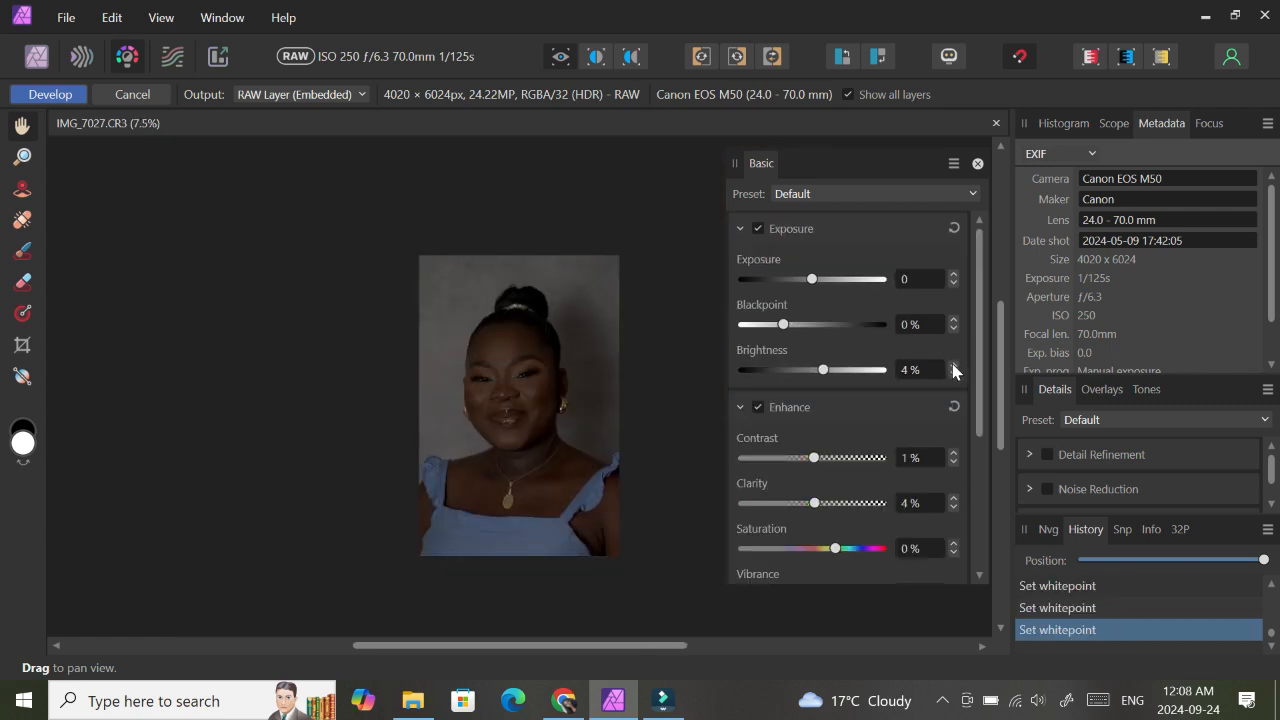
pyautogui.click(954, 365)
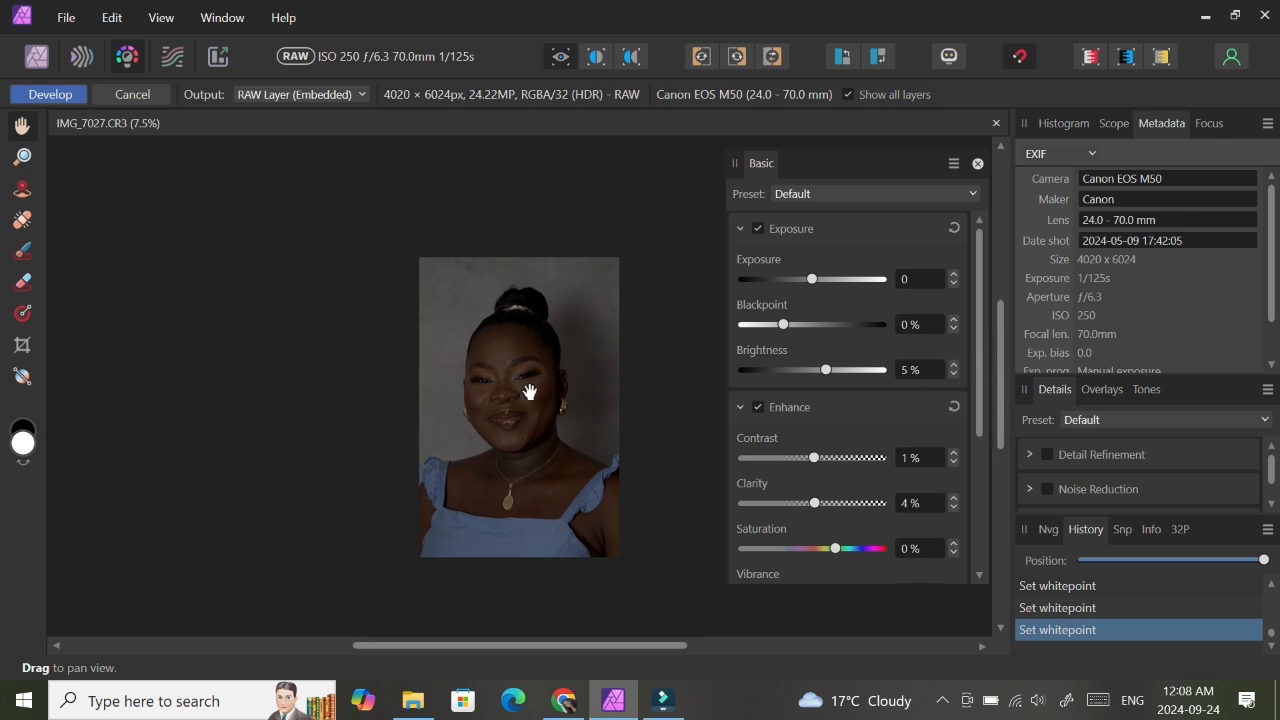
pyautogui.click(50, 95)
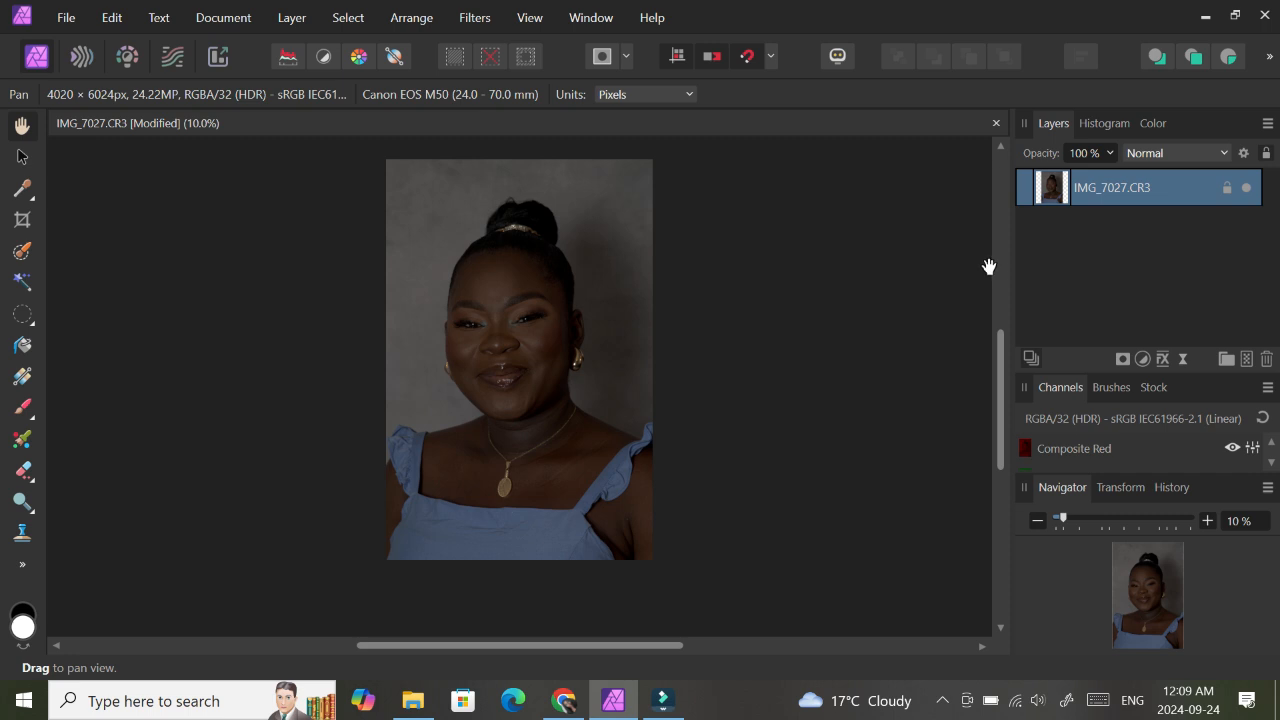
# - Duplicate the photo layer and apply Gaussian Frequency Separation to the copy with a radius larger than 2 px
pyautogui.hotkey('ctrl', 'j')
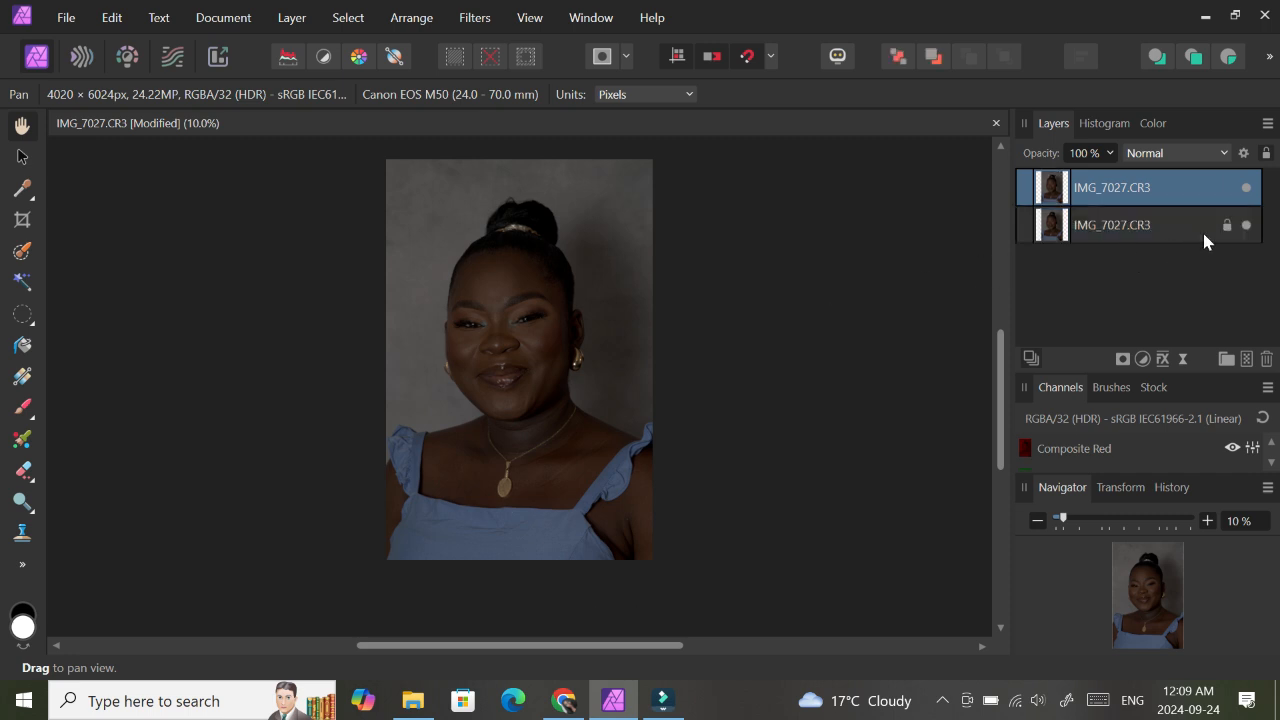
pyautogui.click(475, 17)
pyautogui.click(540, 171)
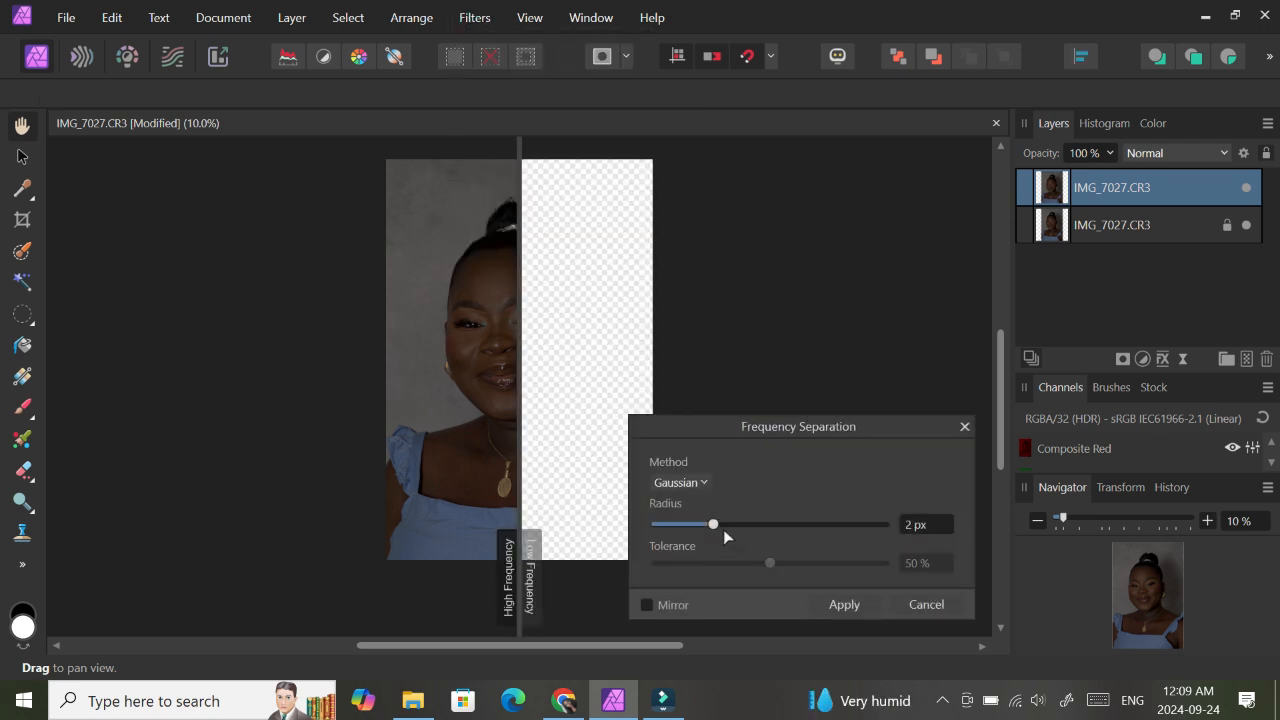
pyautogui.moveTo(713, 524); pyautogui.dragTo(742, 530)
pyautogui.click(844, 604)
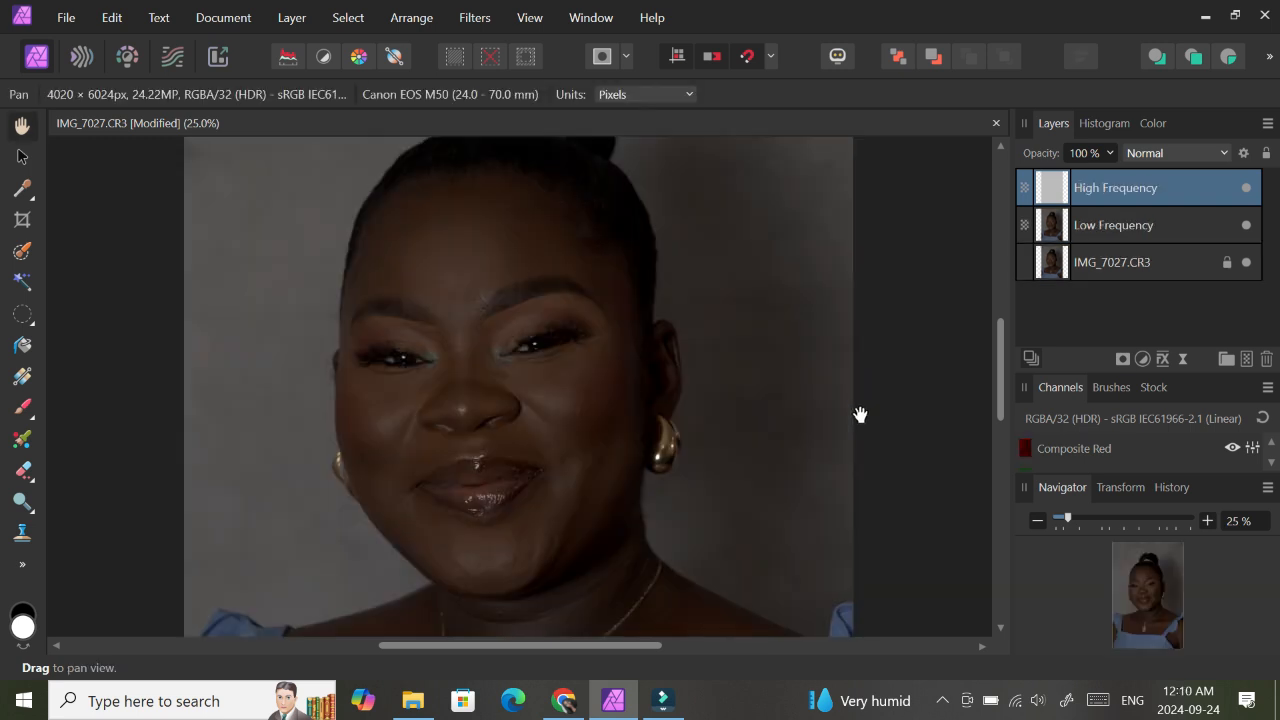
# - Select the Low Frequency layer and enlarge the Paint Mixer Brush to 812 px, keeping 100% flow and 7% strength
pyautogui.click(1095, 230)
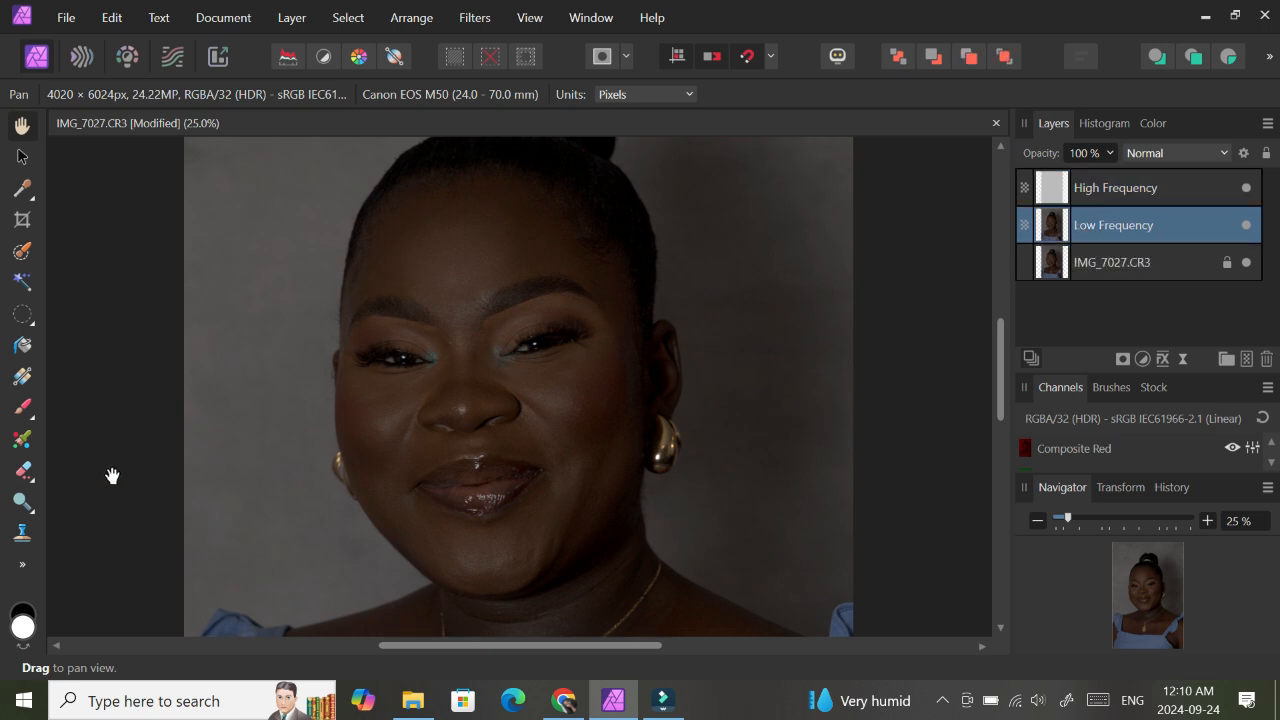
pyautogui.click(21, 440)
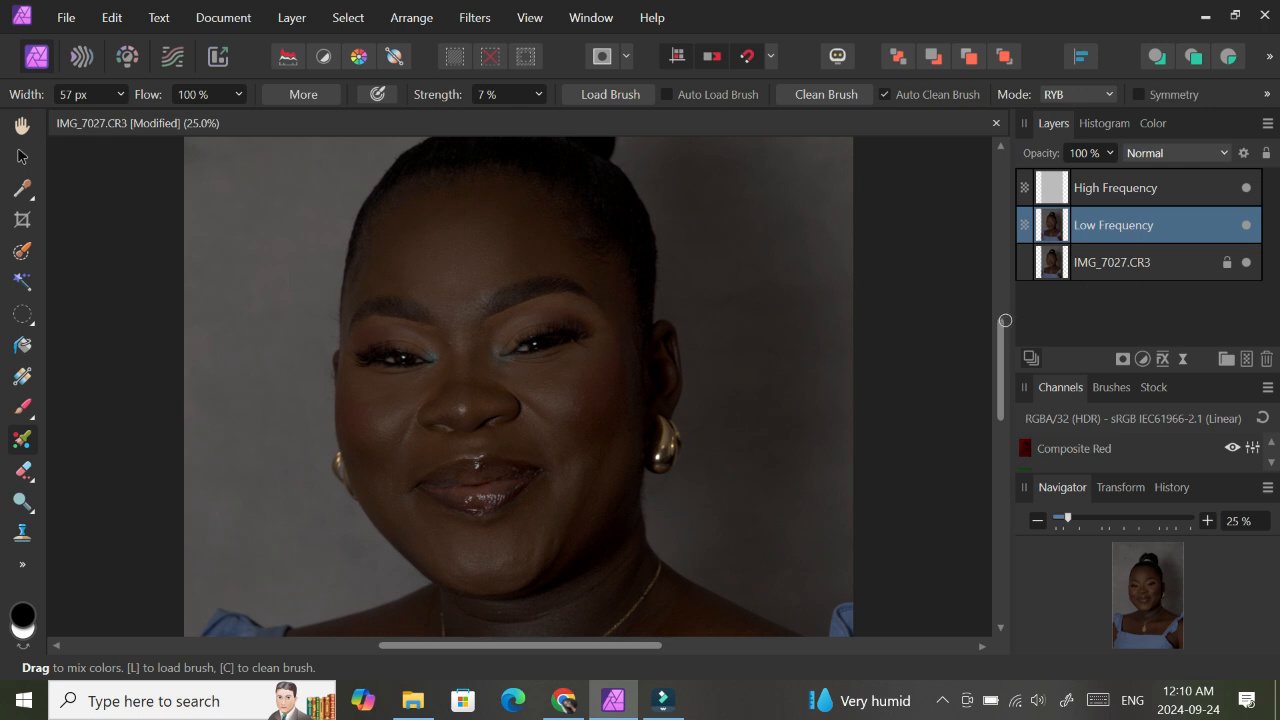
pyautogui.hotkey('ctrl', '+')
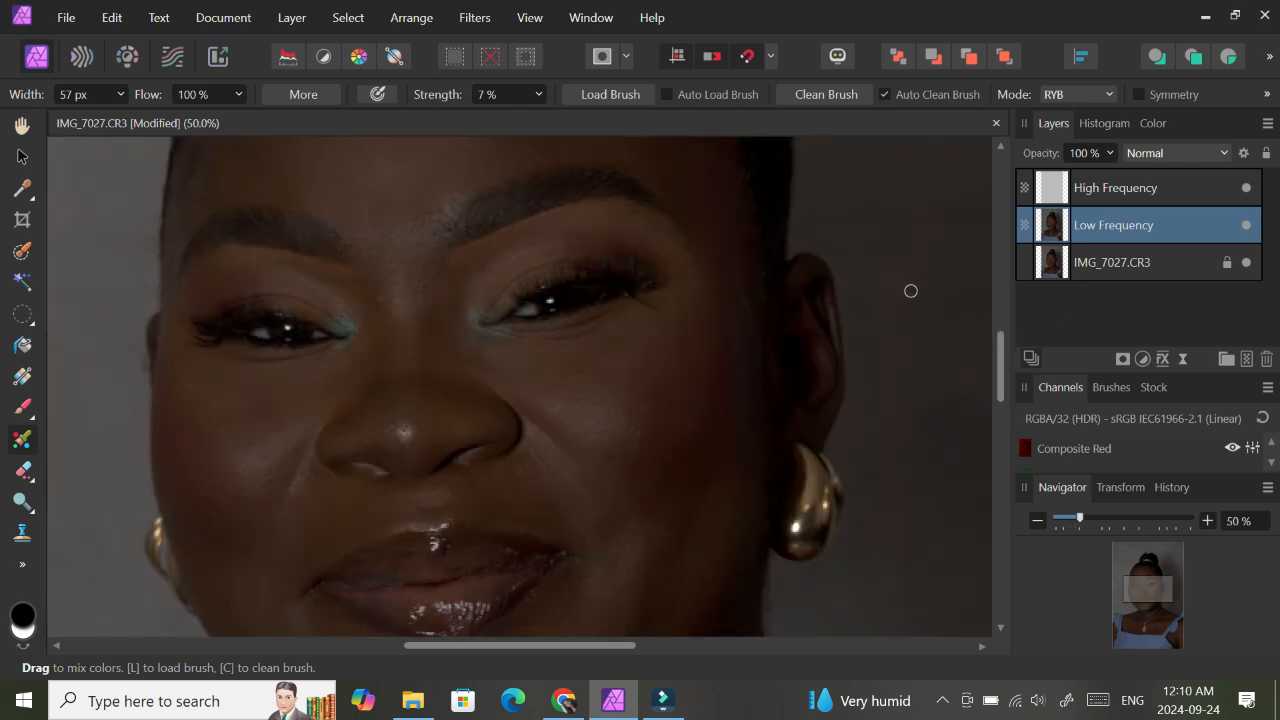
pyautogui.hotkey('ctrl', '-')
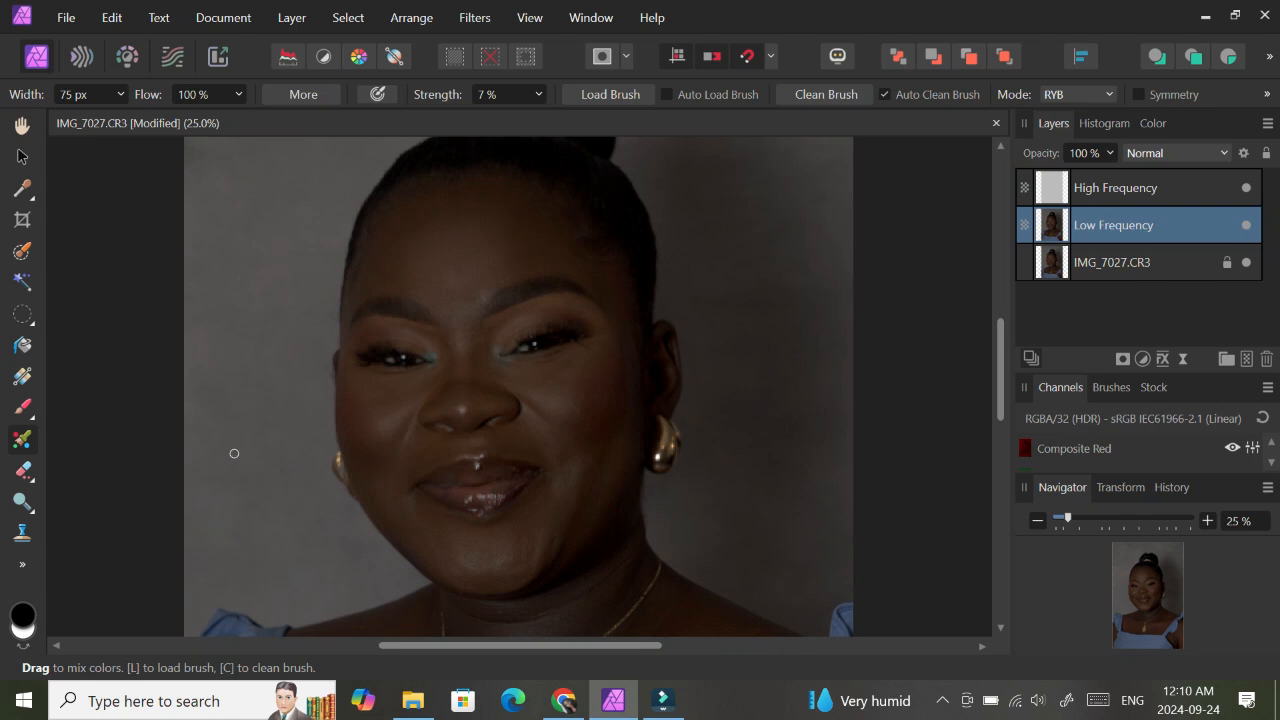
pyautogui.press(']')
pyautogui.press(']')
pyautogui.press(']')
pyautogui.press(']')
pyautogui.press(']')
pyautogui.press(']')
pyautogui.press(']')
pyautogui.press(']')
pyautogui.press(']')
pyautogui.press(']')
pyautogui.press(']')
pyautogui.press(']')
pyautogui.press(']')
pyautogui.press(']')
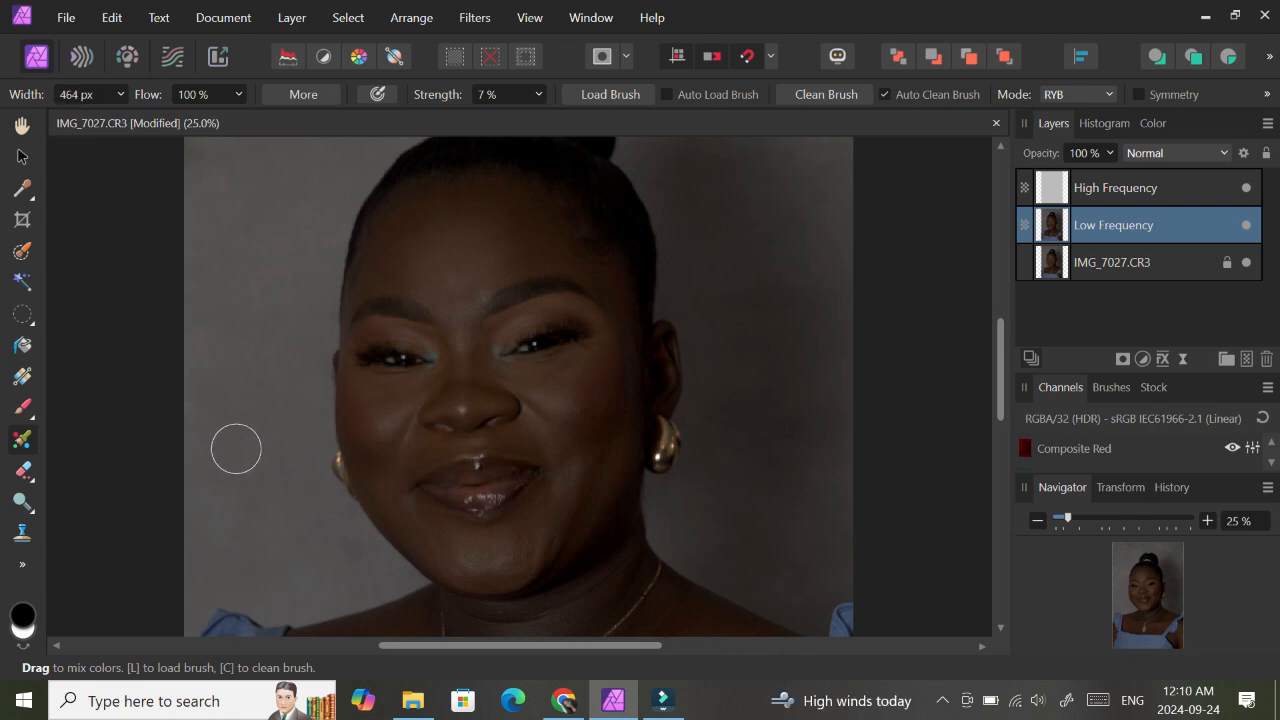
pyautogui.press(']')
pyautogui.press(']')
pyautogui.press(']')
pyautogui.press(']')
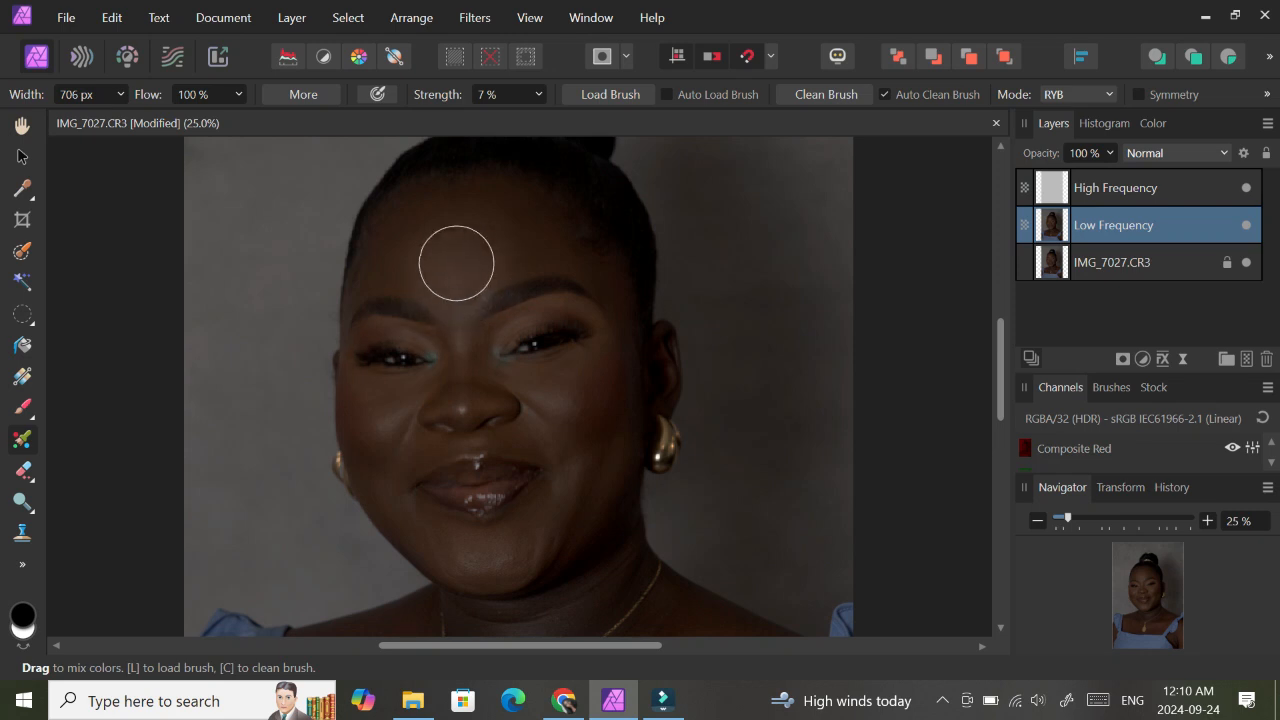
pyautogui.press(']')
pyautogui.press(']')
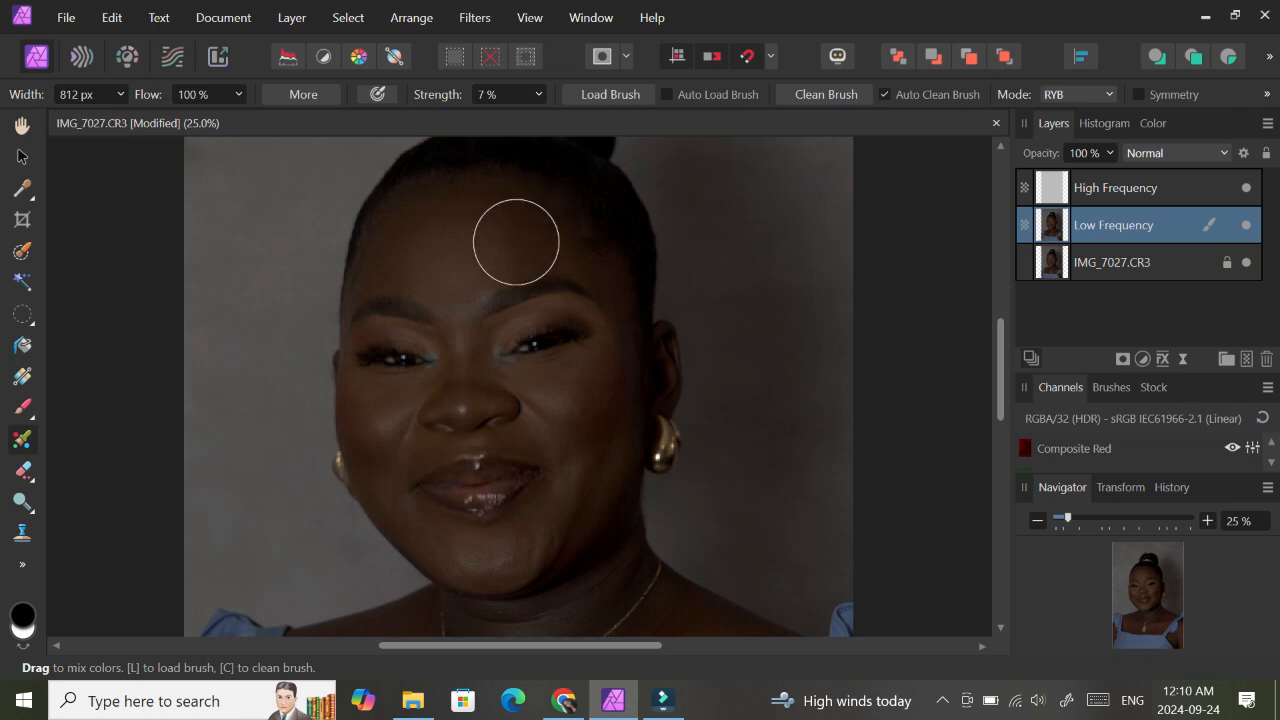
# - Blend the forehead skin on the Low Frequency layer with the mixer brush, reducing its width to 587 px and 477 px
pyautogui.press('[')
pyautogui.press('[')
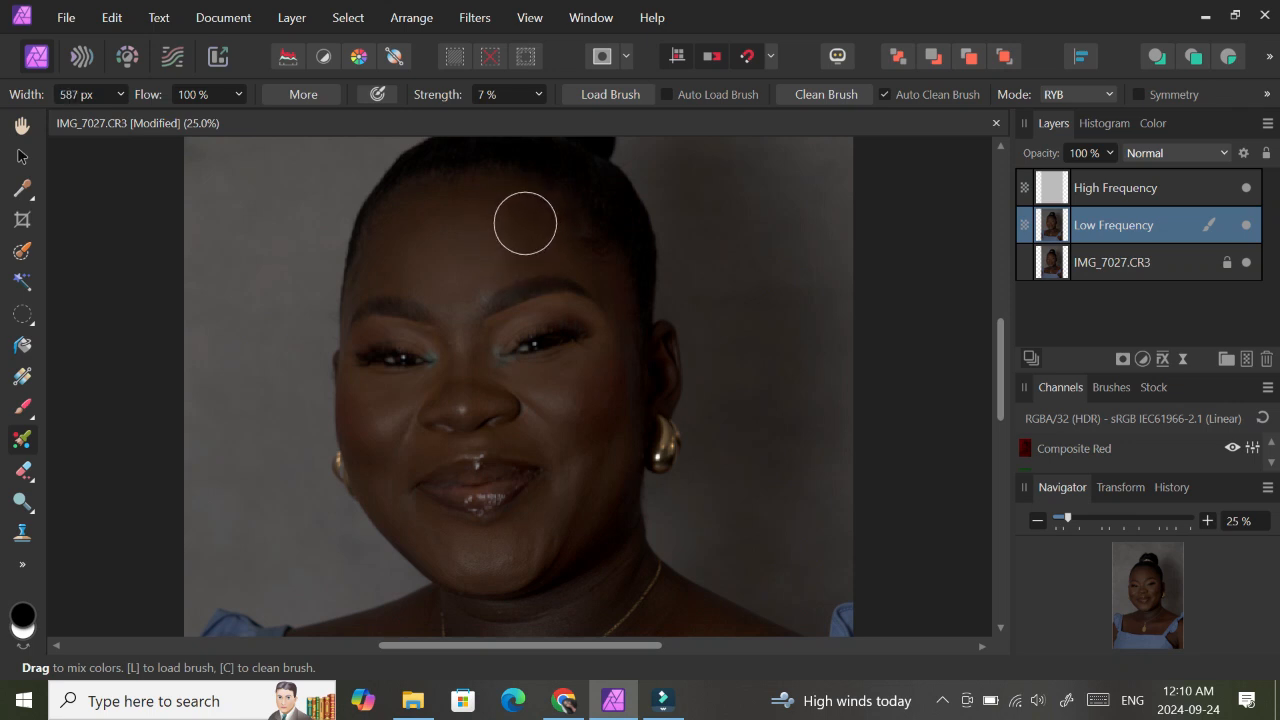
pyautogui.moveTo(513, 201)
pyautogui.mouseDown()
pyautogui.moveTo(426, 197)
pyautogui.moveTo(386, 257)
pyautogui.mouseUp()
pyautogui.moveTo(430, 197); pyautogui.dragTo(436, 205)
pyautogui.moveTo(394, 328); pyautogui.dragTo(414, 349)
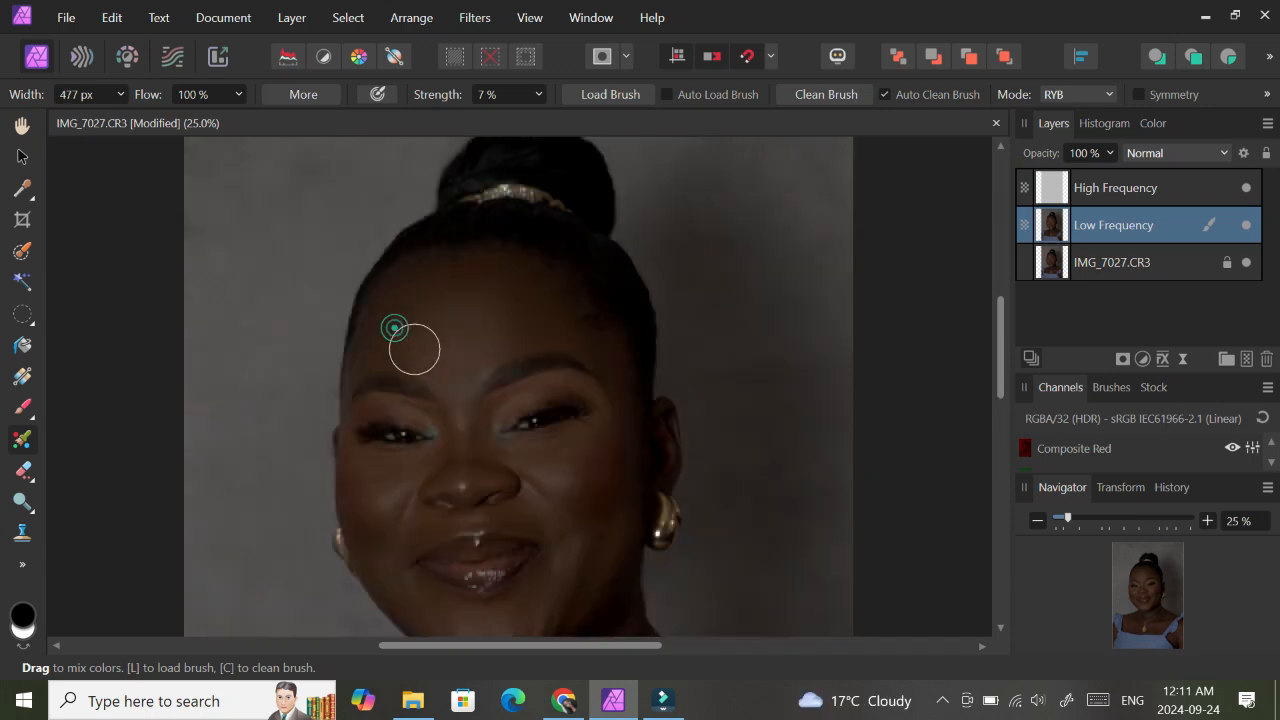
pyautogui.moveTo(491, 338); pyautogui.dragTo(472, 364)
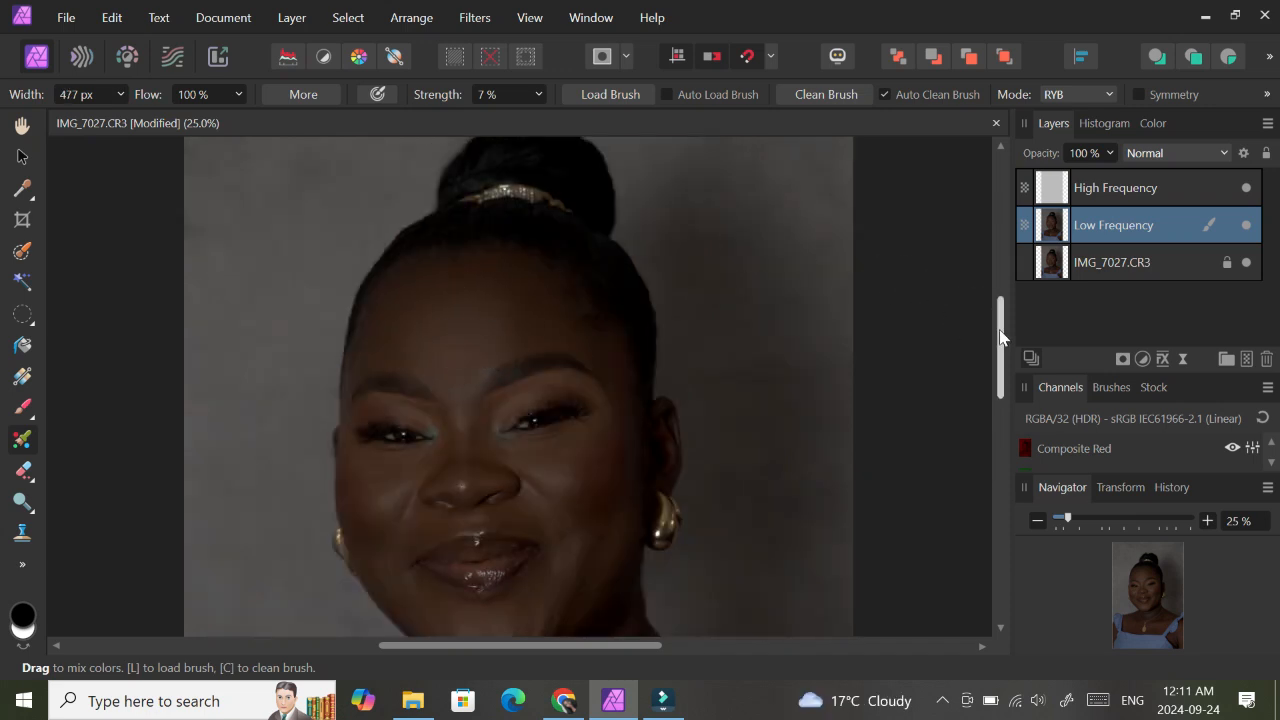
# - Blend the skin on both cheeks and between the eyebrows, using smaller mixer brush widths of 193 px and 157 px for details
pyautogui.scroll(-2, 1003, 337)
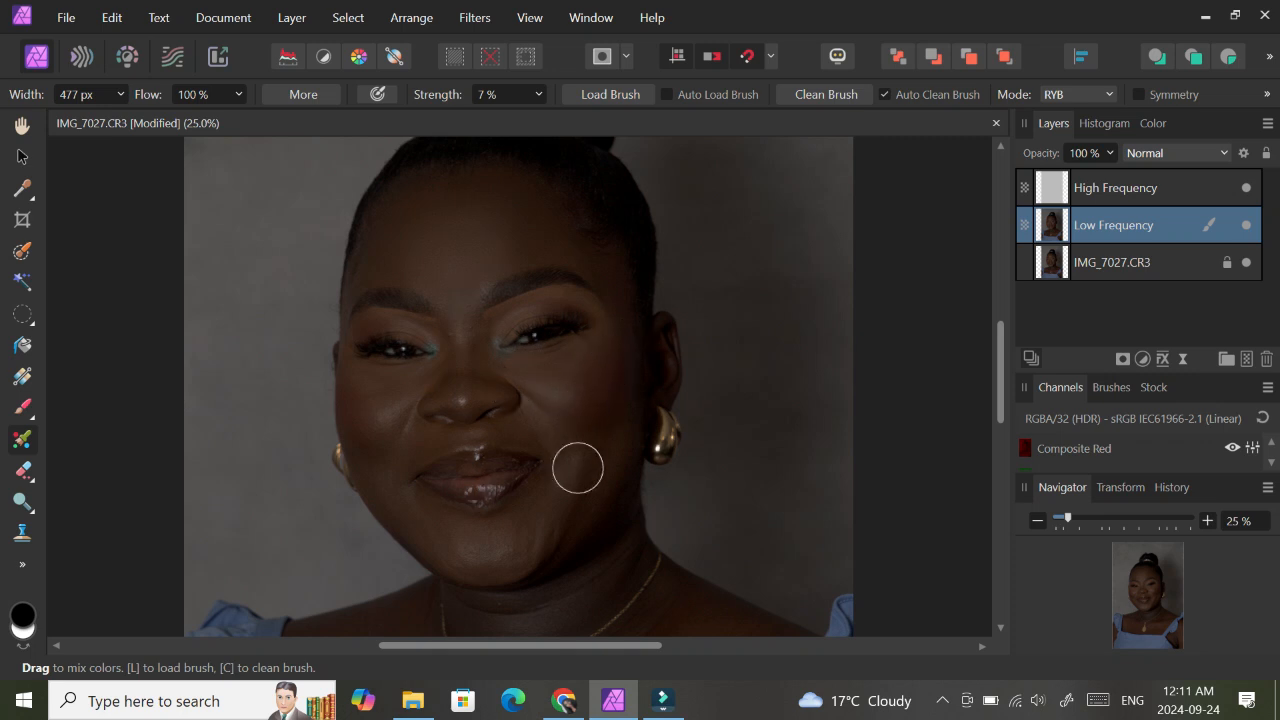
pyautogui.moveTo(577, 463); pyautogui.dragTo(615, 353)
pyautogui.moveTo(366, 422)
pyautogui.mouseDown()
pyautogui.moveTo(370, 463)
pyautogui.moveTo(355, 388)
pyautogui.moveTo(370, 403)
pyautogui.moveTo(380, 394)
pyautogui.moveTo(374, 431)
pyautogui.mouseUp()
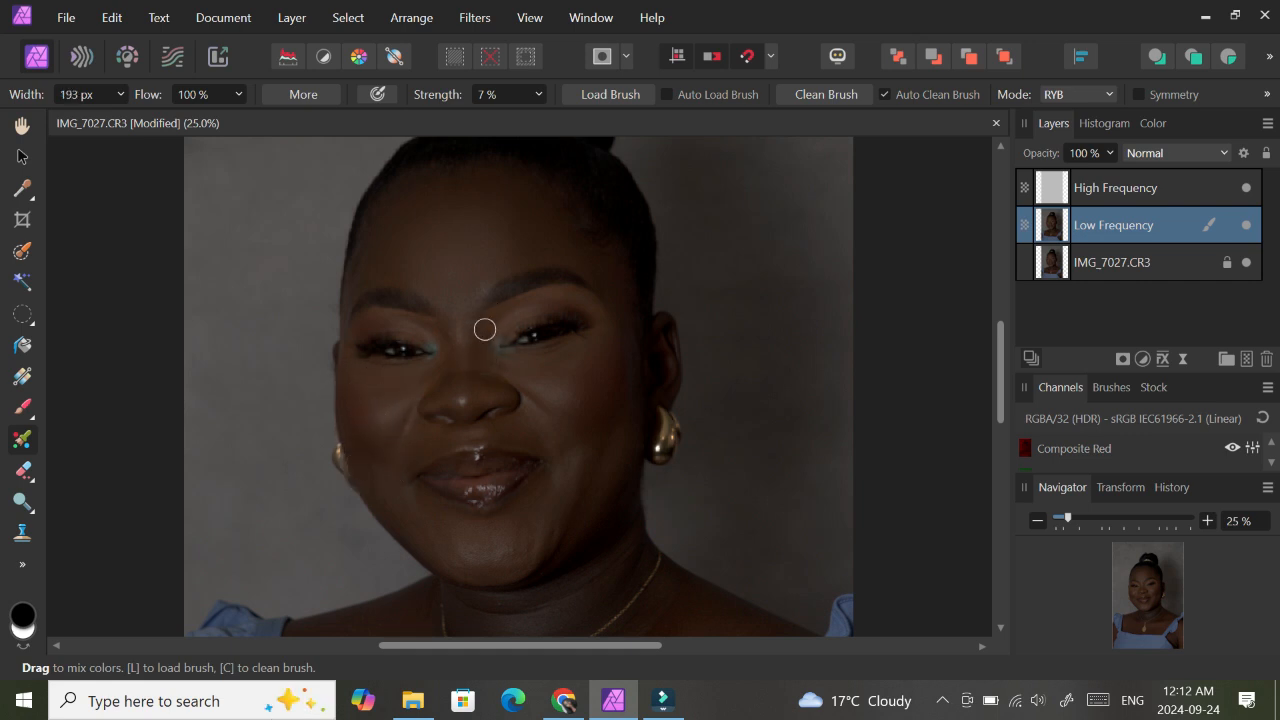
pyautogui.moveTo(483, 326)
pyautogui.mouseDown()
pyautogui.moveTo(495, 313)
pyautogui.moveTo(482, 326)
pyautogui.mouseUp()
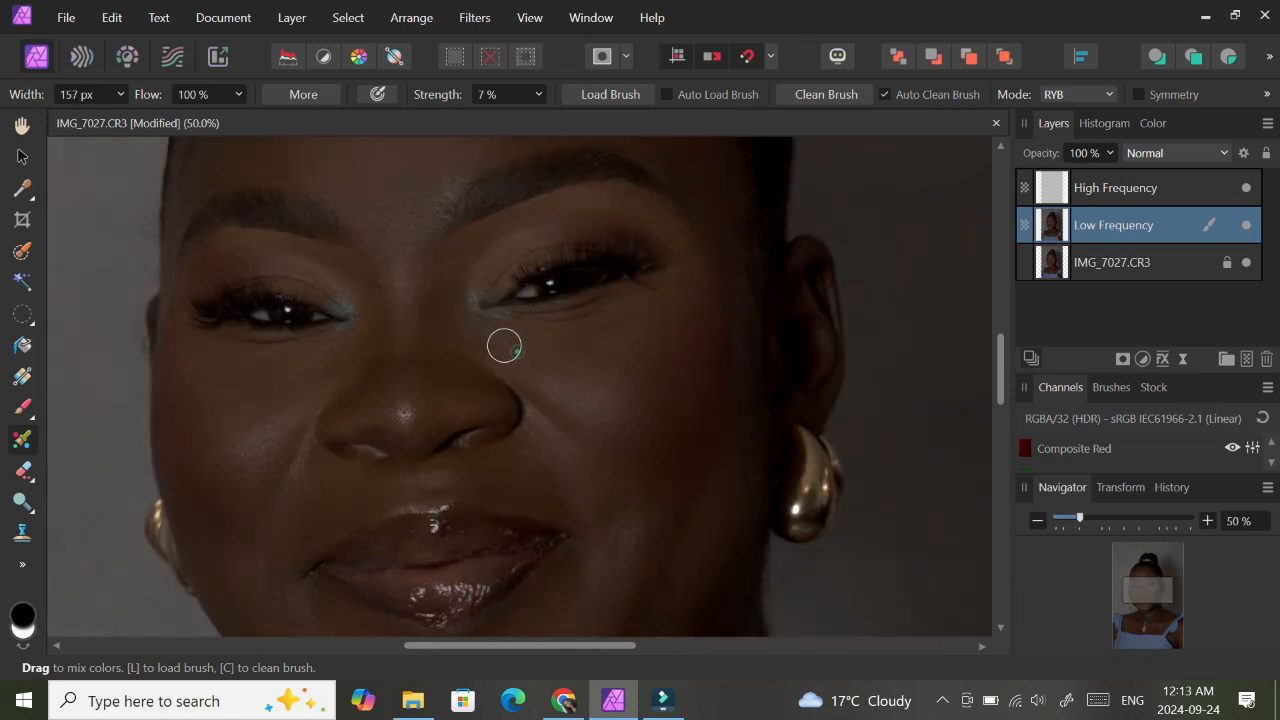
pyautogui.moveTo(447, 263); pyautogui.dragTo(449, 251)
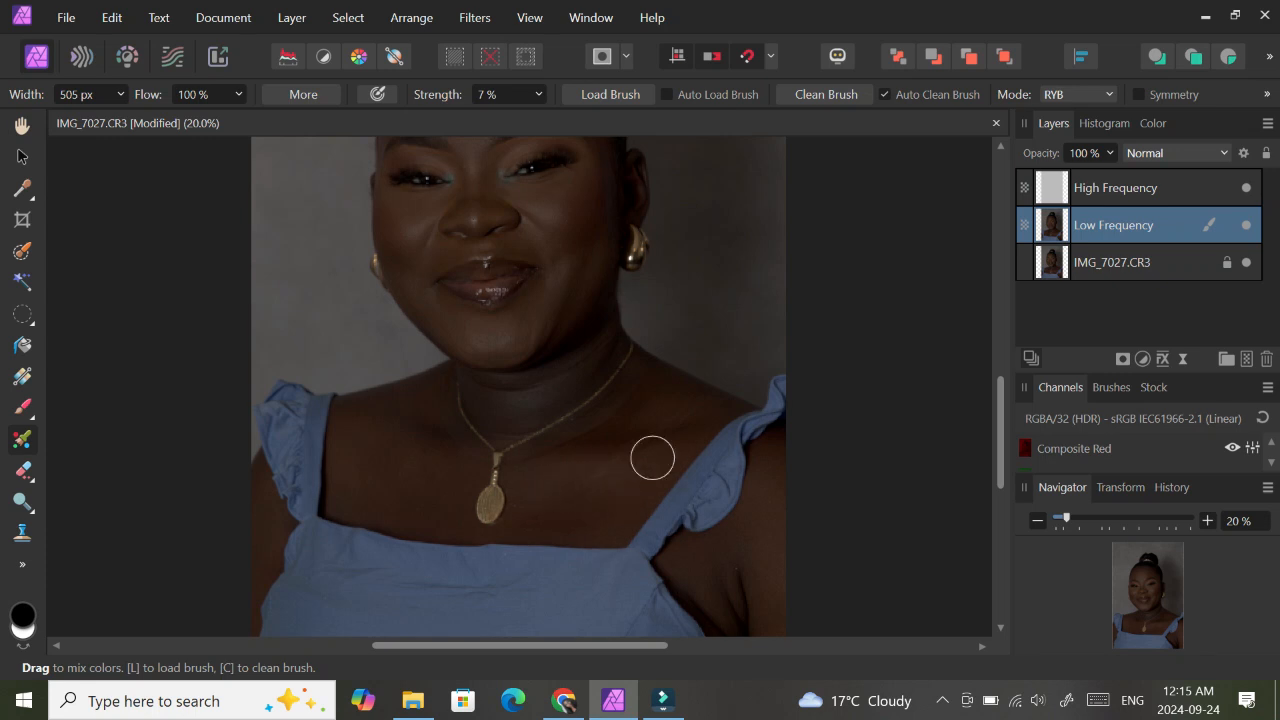
# - Reduce the mixer brush to 392 px for the chest and neck skin, and enlarge it again for the upper portrait
pyautogui.press('[')
pyautogui.press('[')
pyautogui.press('[')
pyautogui.scroll(-1, 418, 471)
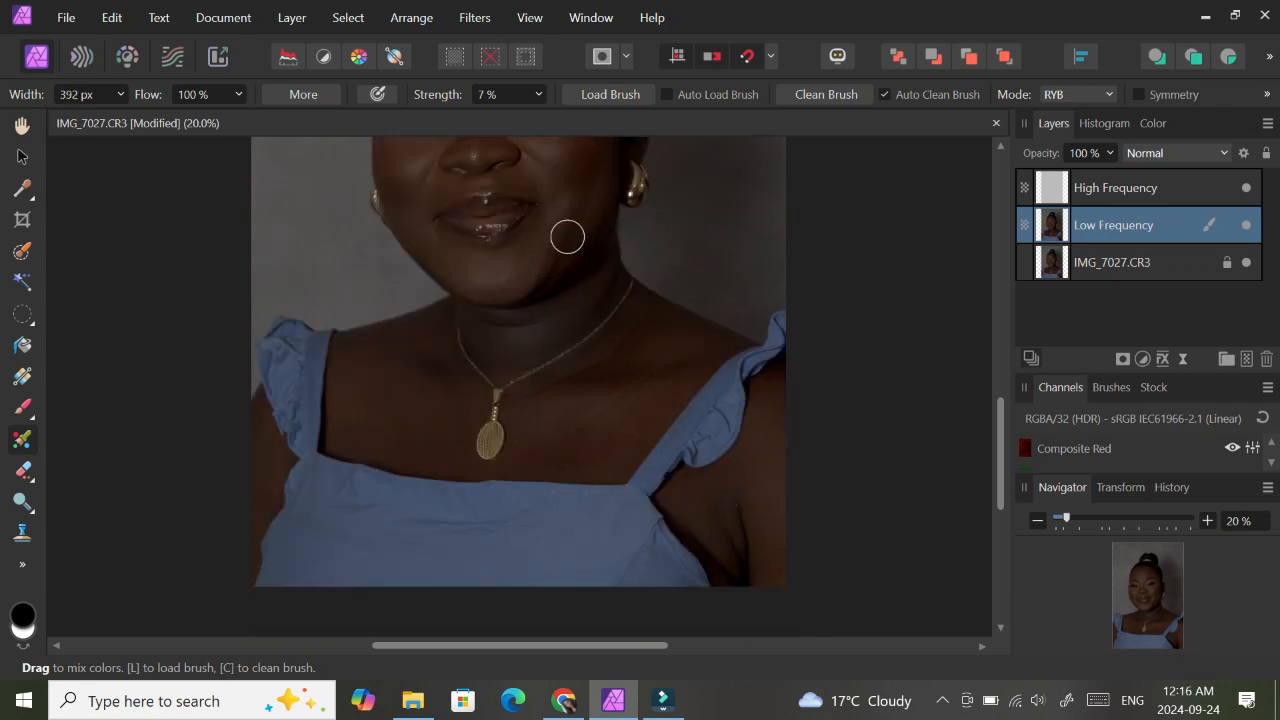
pyautogui.moveTo(1003, 417); pyautogui.dragTo(1003, 337)
pyautogui.press(']')
pyautogui.press(']')
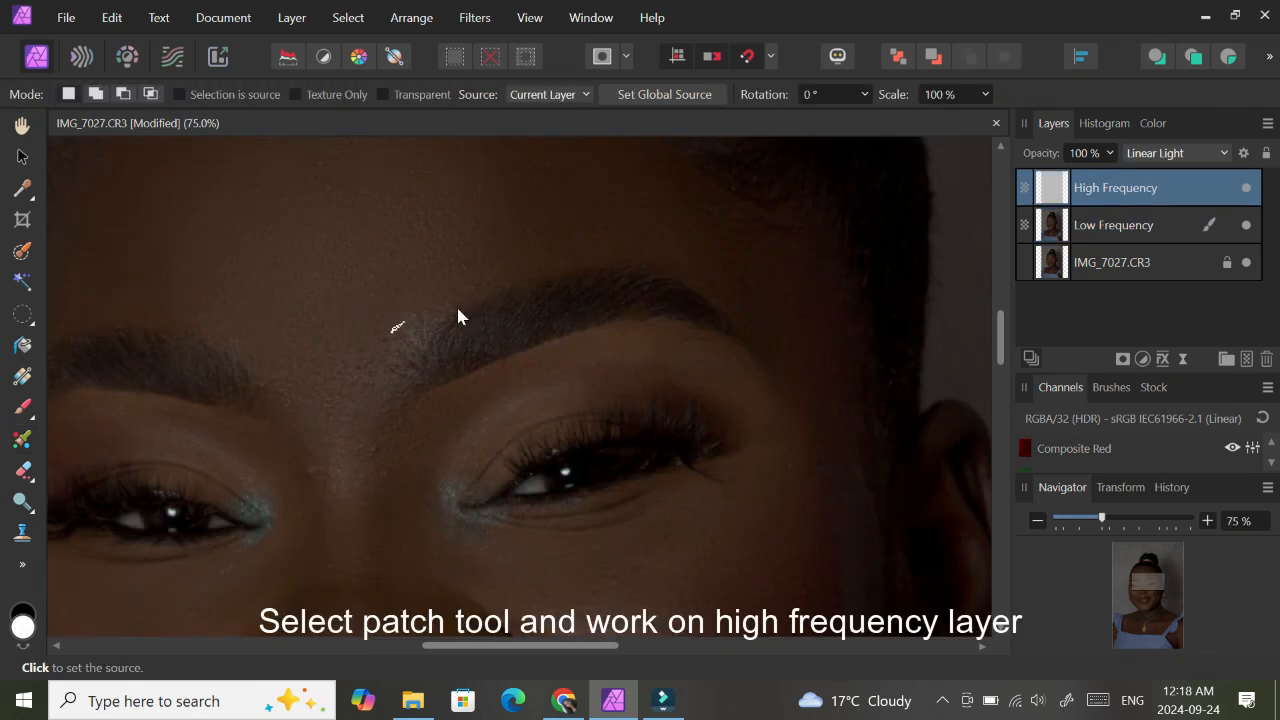
# - Outline the textured skin beside the inner end of the right-hand eyebrow with the Patch Tool and patch it from the forehead above
pyautogui.click(458, 310)
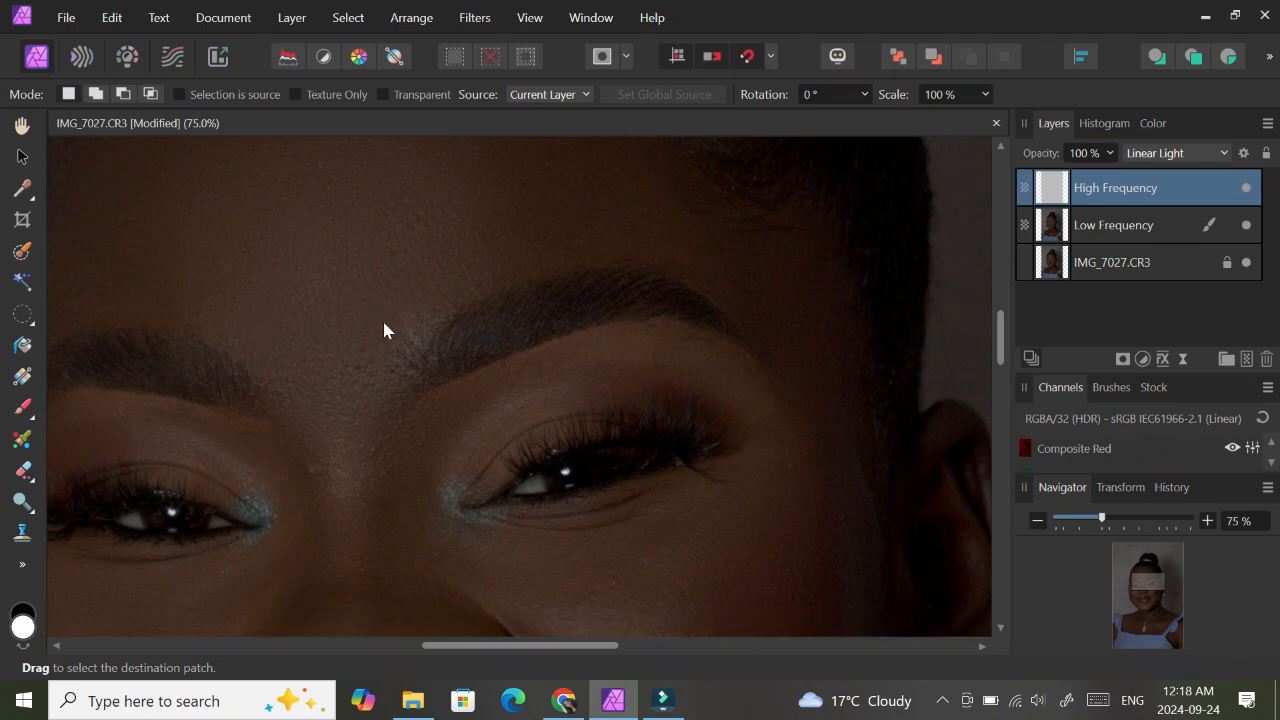
pyautogui.click(22, 564)
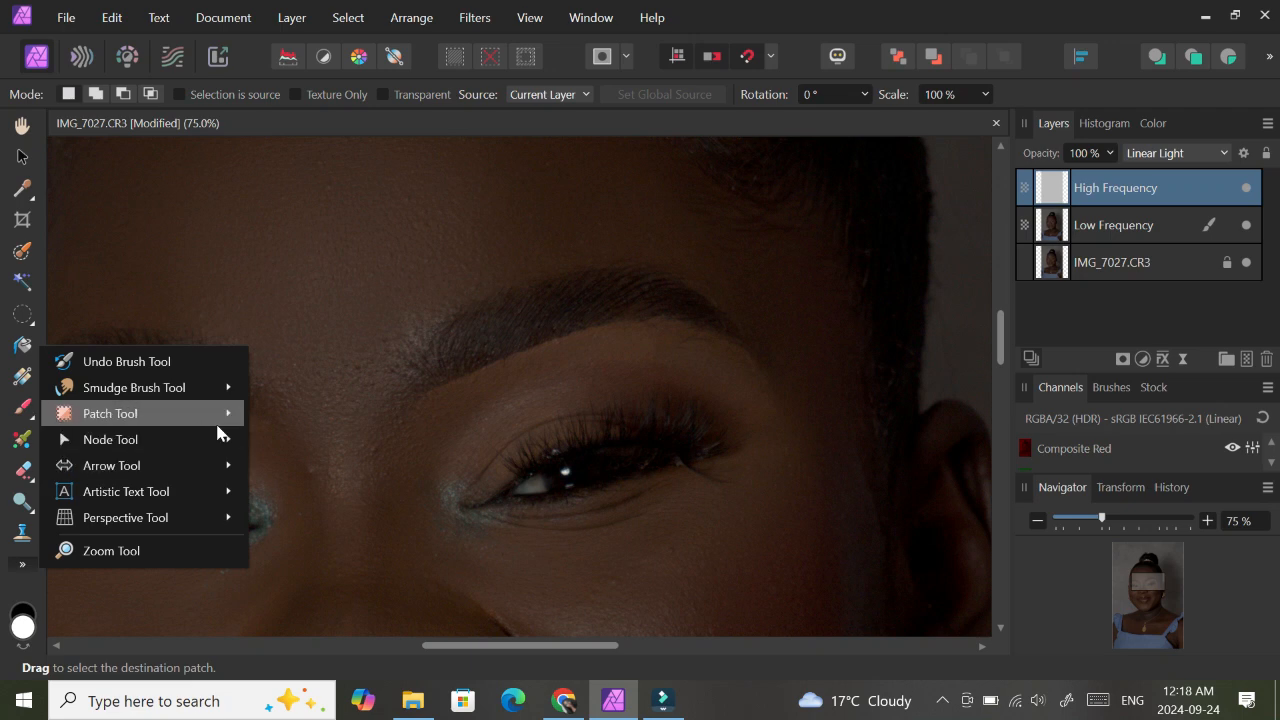
pyautogui.moveTo(234, 430)
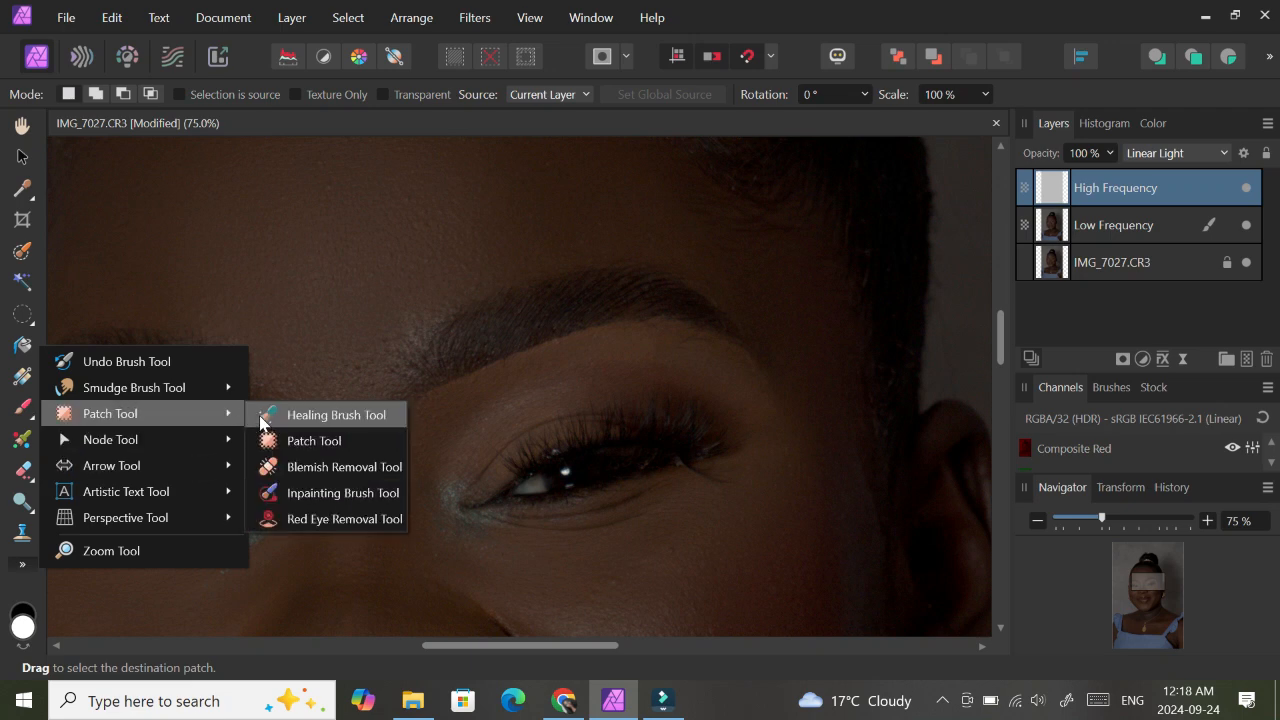
pyautogui.click(304, 443)
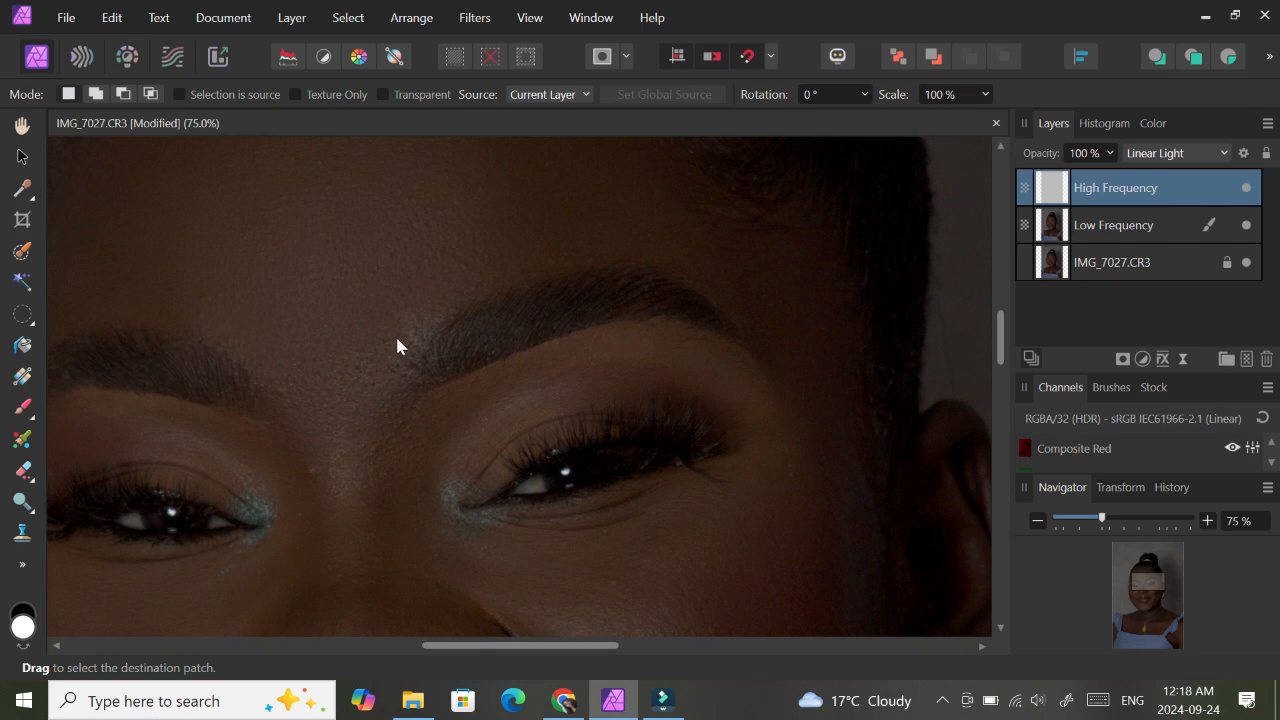
pyautogui.click(416, 320)
pyautogui.moveTo(385, 368)
pyautogui.mouseDown()
pyautogui.moveTo(413, 358)
pyautogui.moveTo(414, 316)
pyautogui.mouseUp()
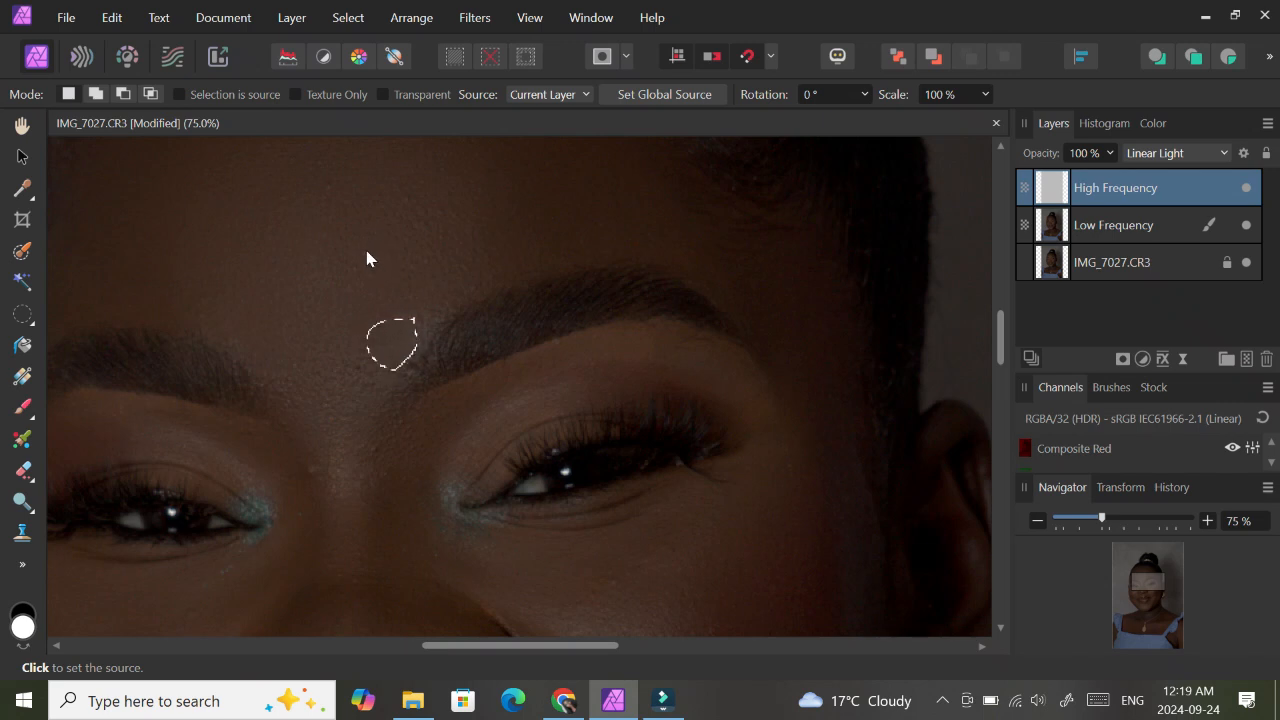
pyautogui.click(350, 300)
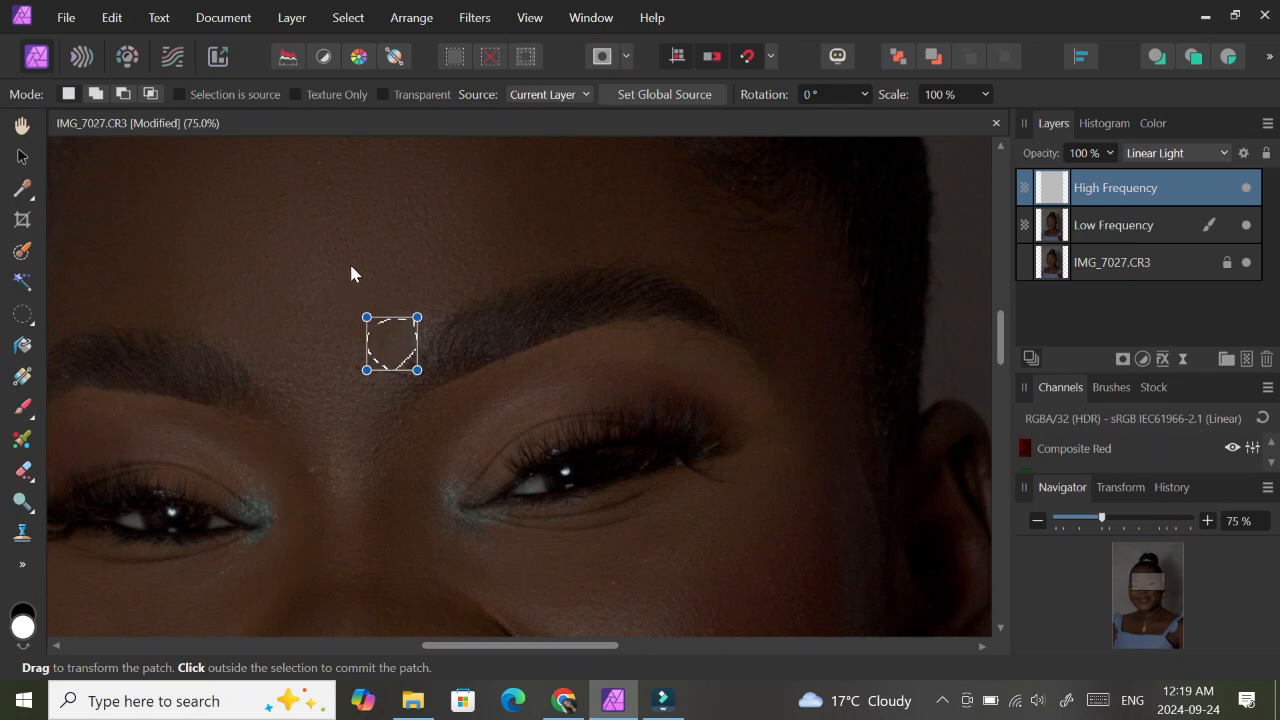
pyautogui.click(370, 216)
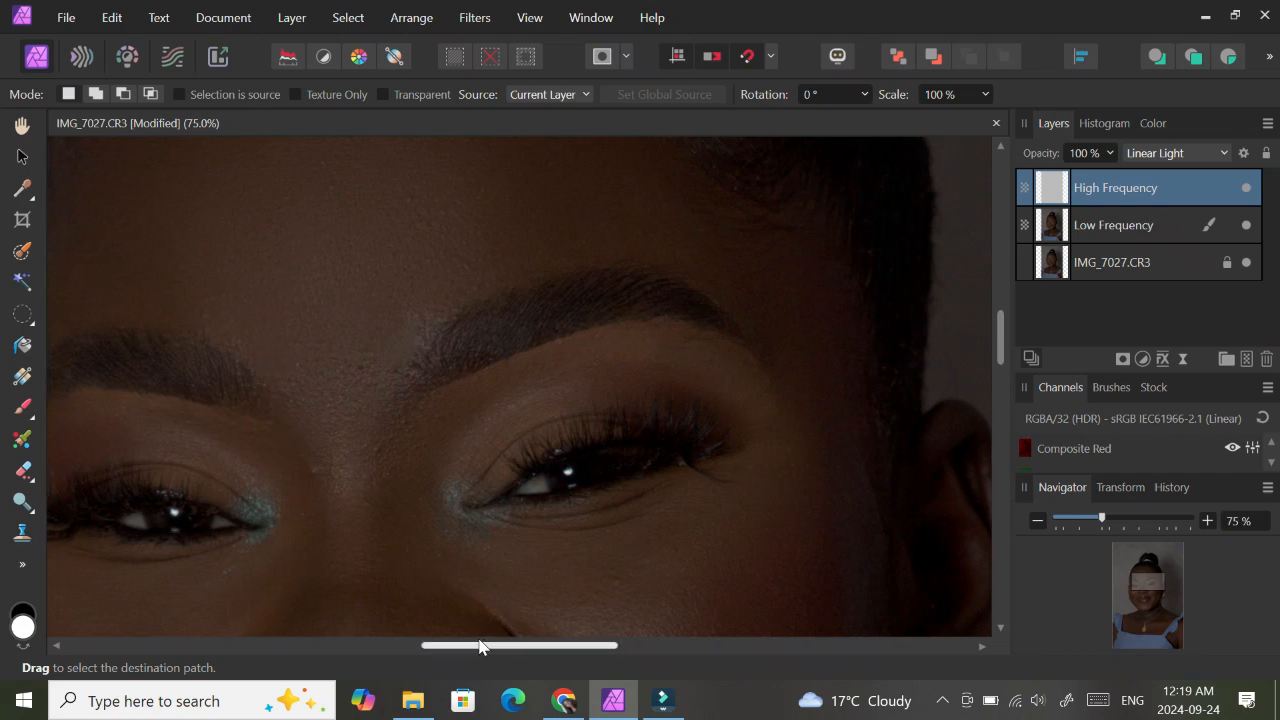
# - Patch the skin beneath the inner corners of both eyes on the High Frequency layer, using cleaner cheek texture as the source
pyautogui.moveTo(480, 646); pyautogui.dragTo(467, 636)
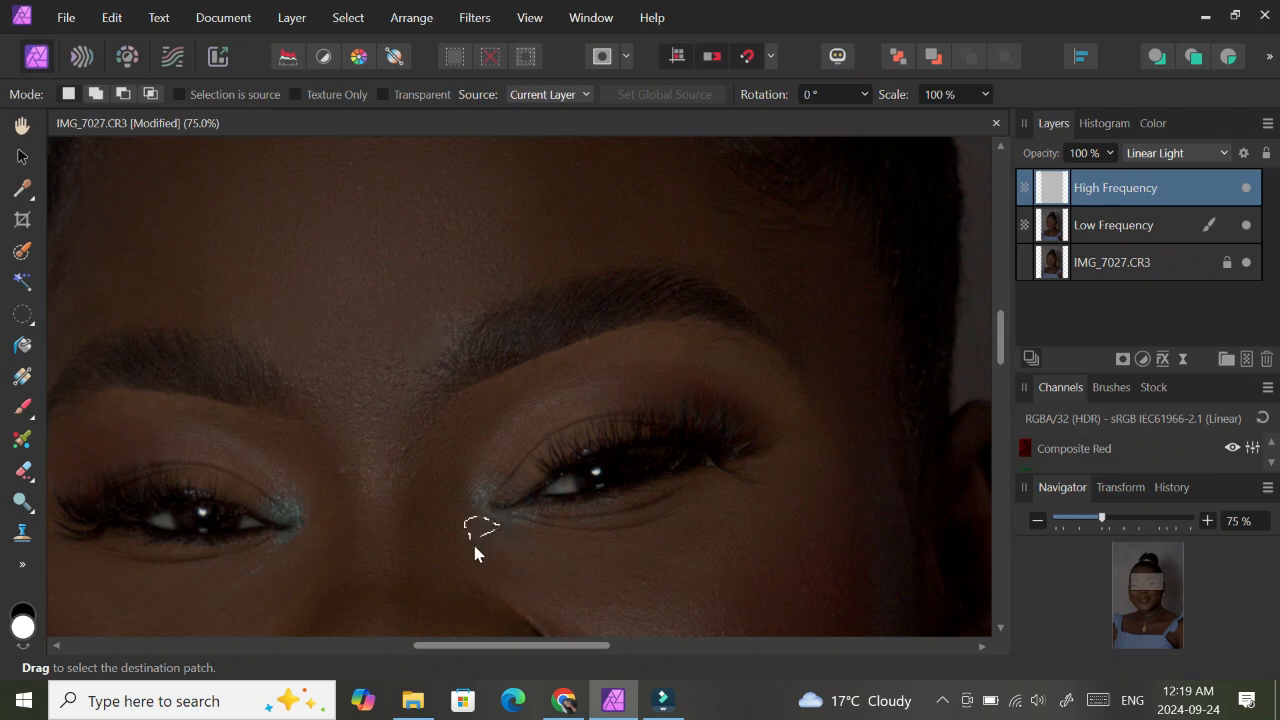
pyautogui.moveTo(537, 545); pyautogui.dragTo(540, 547)
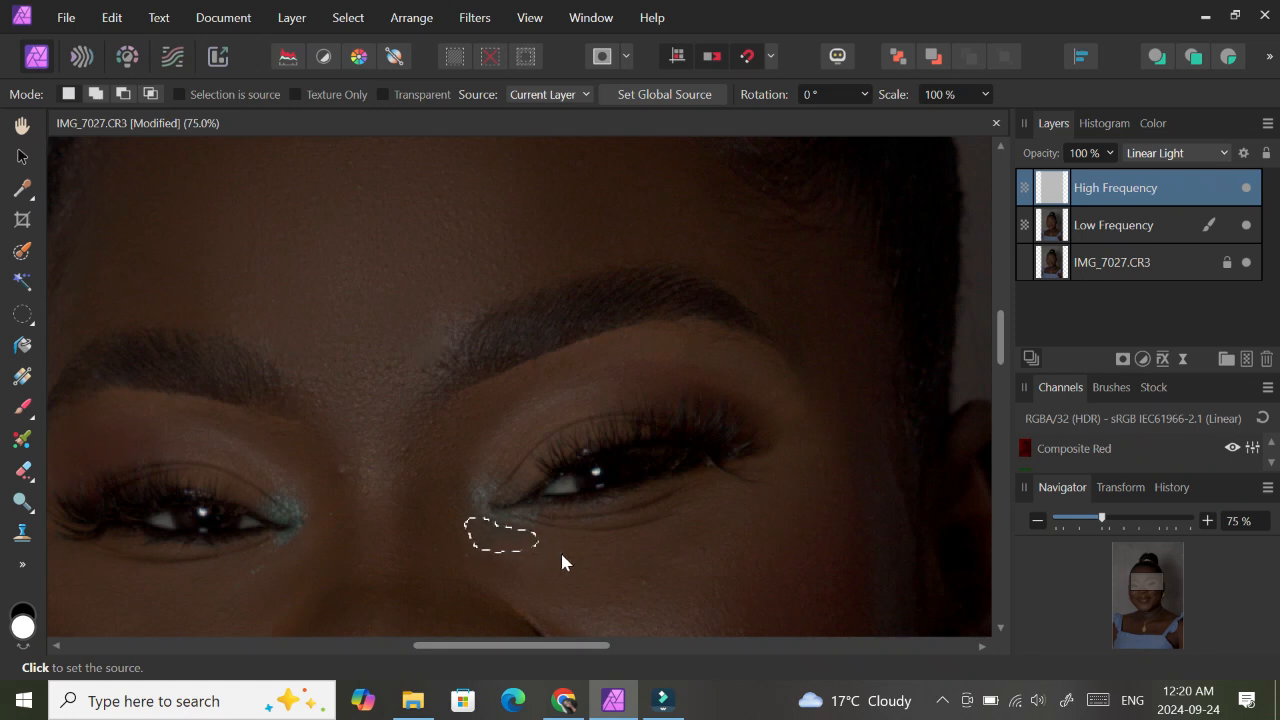
pyautogui.hotkey('ctrl', 'd')
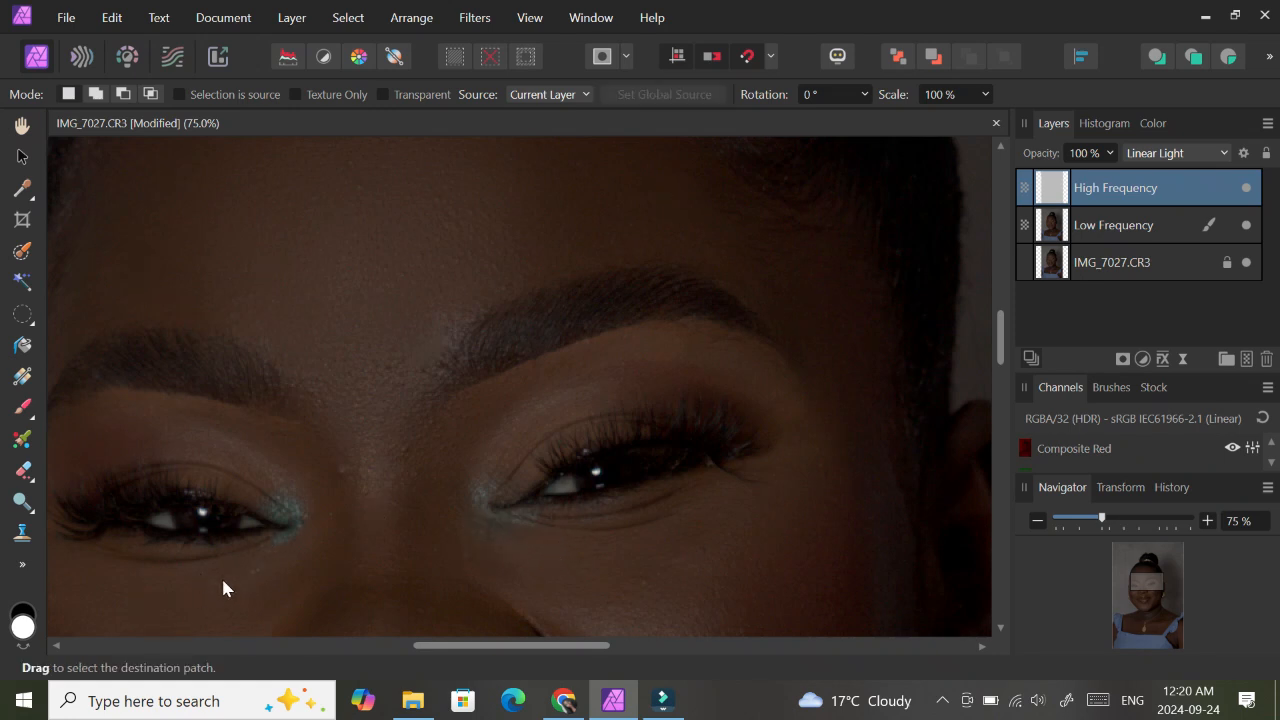
pyautogui.moveTo(276, 553)
pyautogui.mouseDown()
pyautogui.moveTo(257, 560)
pyautogui.moveTo(271, 571)
pyautogui.moveTo(277, 558)
pyautogui.mouseUp()
pyautogui.click(276, 607)
pyautogui.click(214, 594)
# - Try to patch beneath the right-hand eye with both frequency layers selected, and undo the attempt
pyautogui.keyDown('shift'); pyautogui.click(1157, 230); pyautogui.keyUp('shift')
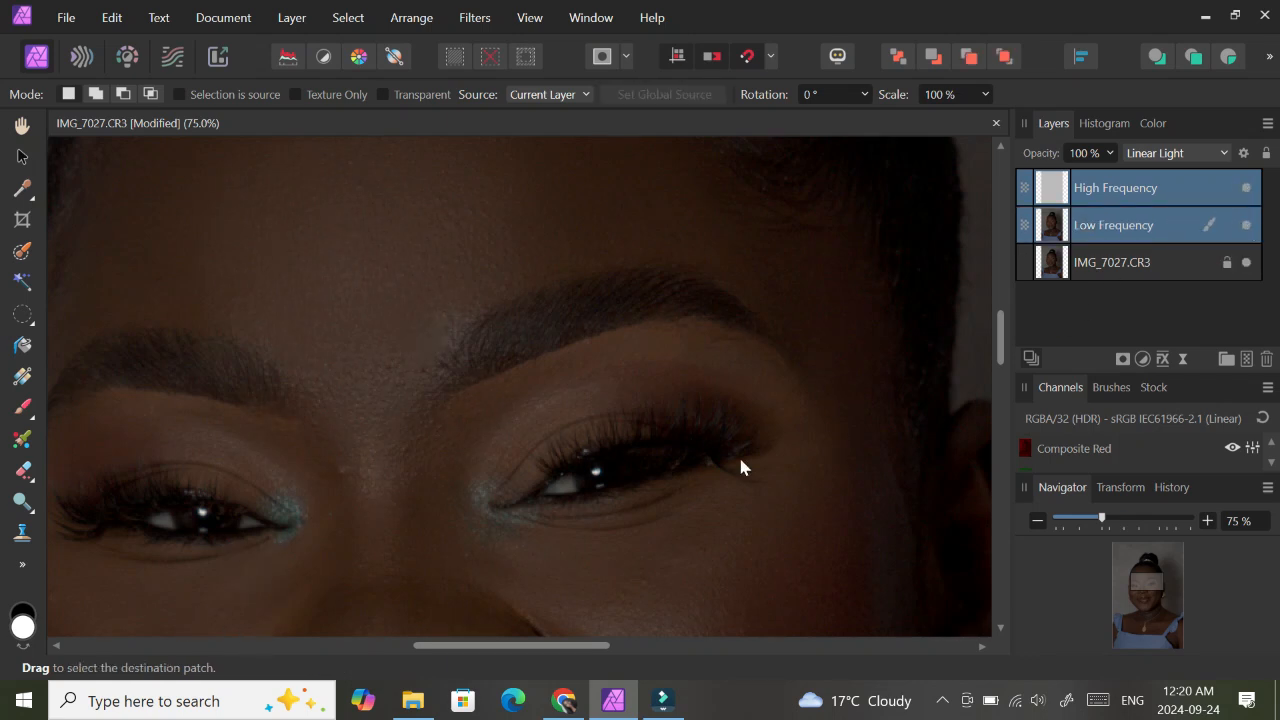
pyautogui.moveTo(481, 551)
pyautogui.mouseDown()
pyautogui.moveTo(472, 532)
pyautogui.moveTo(531, 534)
pyautogui.moveTo(466, 512)
pyautogui.mouseUp()
pyautogui.hotkey('ctrl', 'z')
pyautogui.hotkey('ctrl', 'z')
# - Patch the skin beneath the inner corner of the right-hand eye on the High Frequency layer with texture from the cheek
pyautogui.click(537, 562)
pyautogui.click(540, 558)
pyautogui.click(572, 575)
pyautogui.click(570, 574)
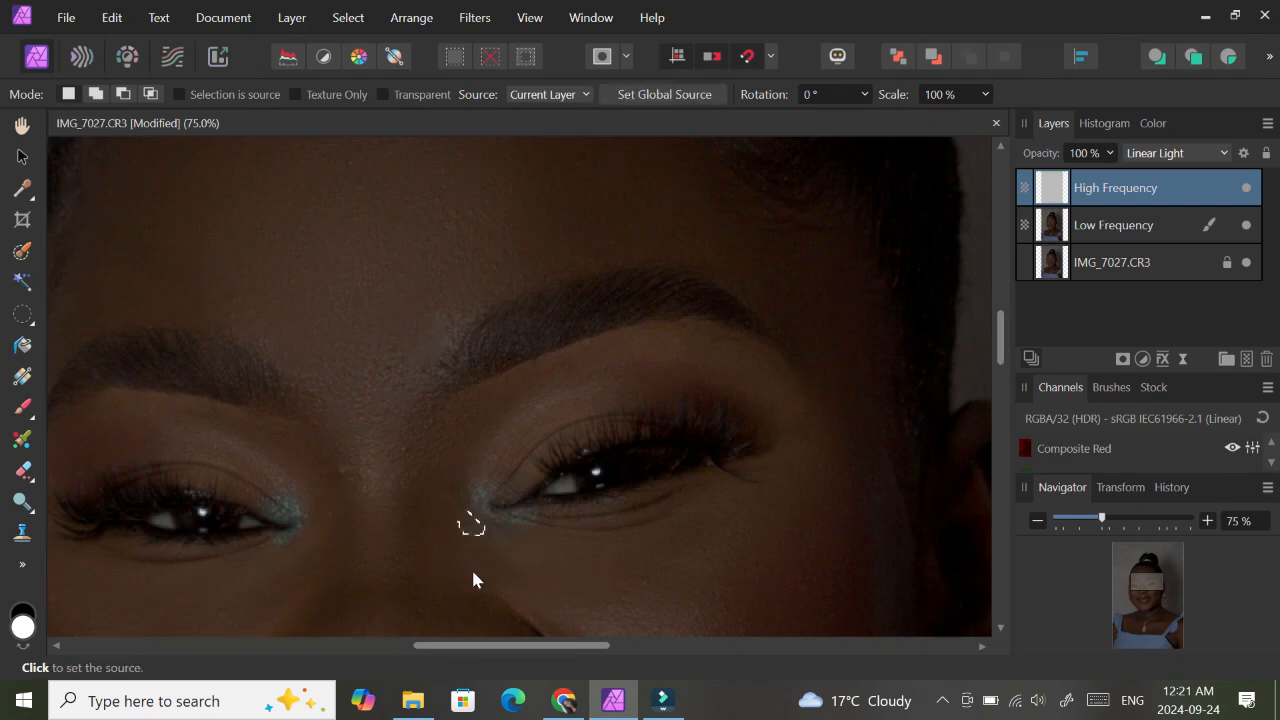
pyautogui.click(543, 574)
pyautogui.click(546, 575)
# - Reduce the Clone Brush to 61 px and clone skin texture beneath the inner corner of the right-hand eye on the High Frequency layer
pyautogui.moveTo(1002, 347); pyautogui.dragTo(1002, 368)
pyautogui.click(22, 533)
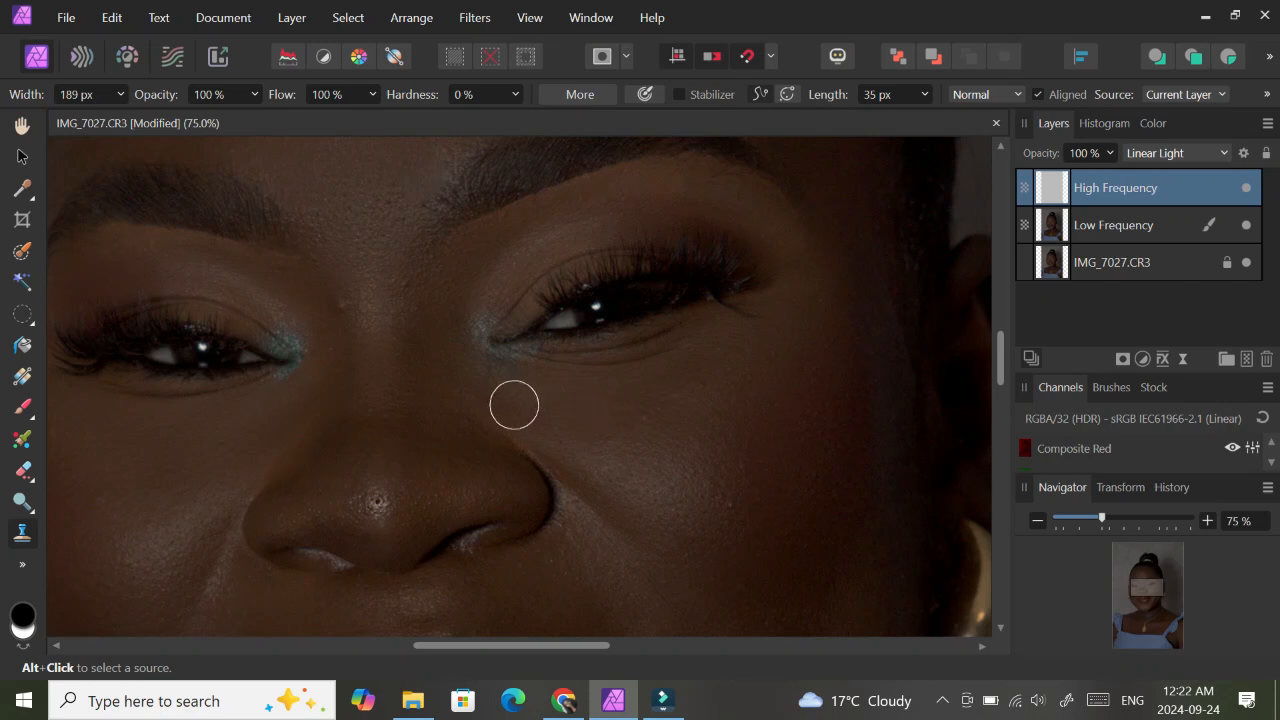
pyautogui.press('[')
pyautogui.press('[')
pyautogui.press('[')
pyautogui.press('[')
pyautogui.hotkey('ctrl', '+')
pyautogui.press('[')
pyautogui.press('[')
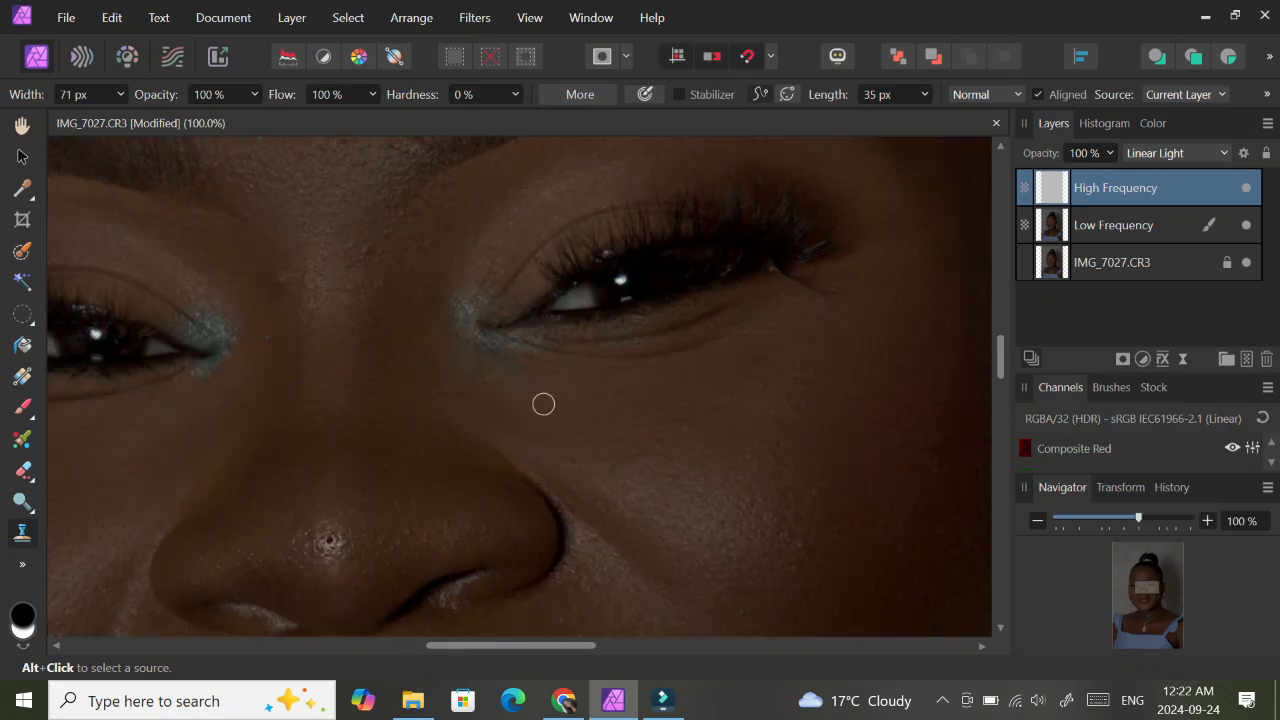
pyautogui.press('[')
pyautogui.keyDown('alt'); pyautogui.click(511, 364); pyautogui.keyUp('alt')
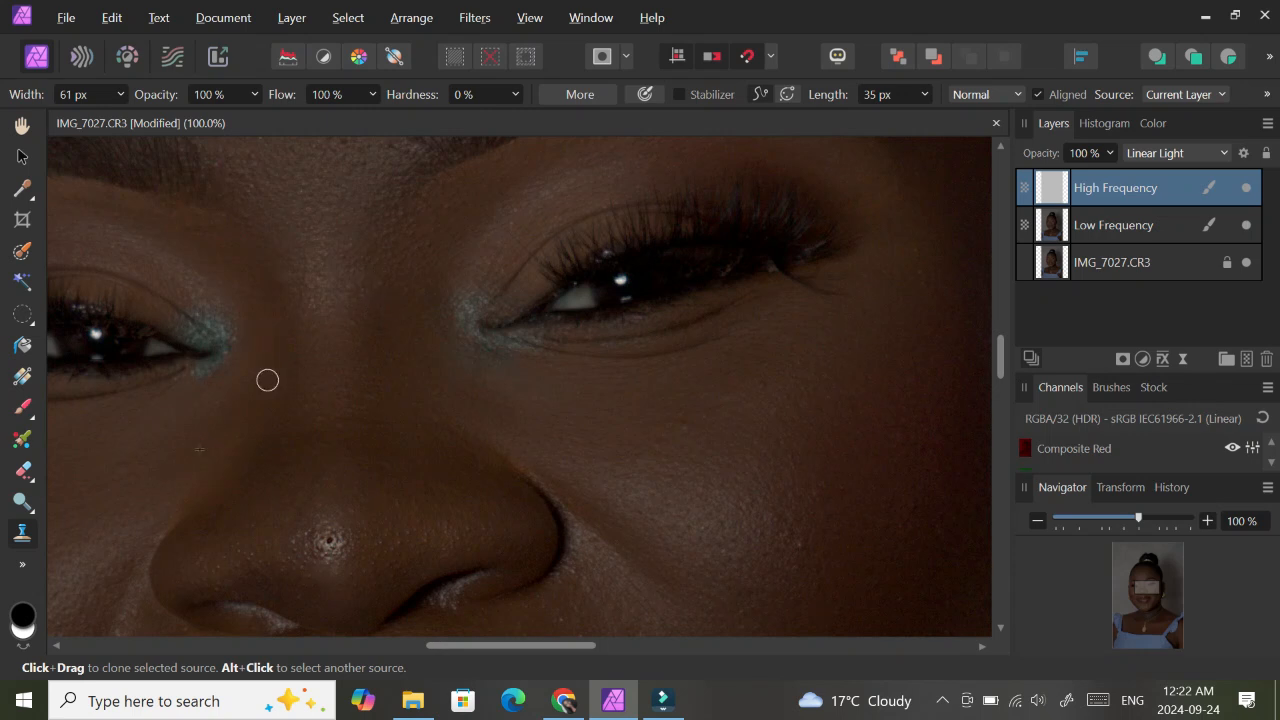
# - Clone away the dark spot on the nose tip and touch up the cheek texture, reducing the brush width to 44 px
pyautogui.scroll(-3, 347, 375)
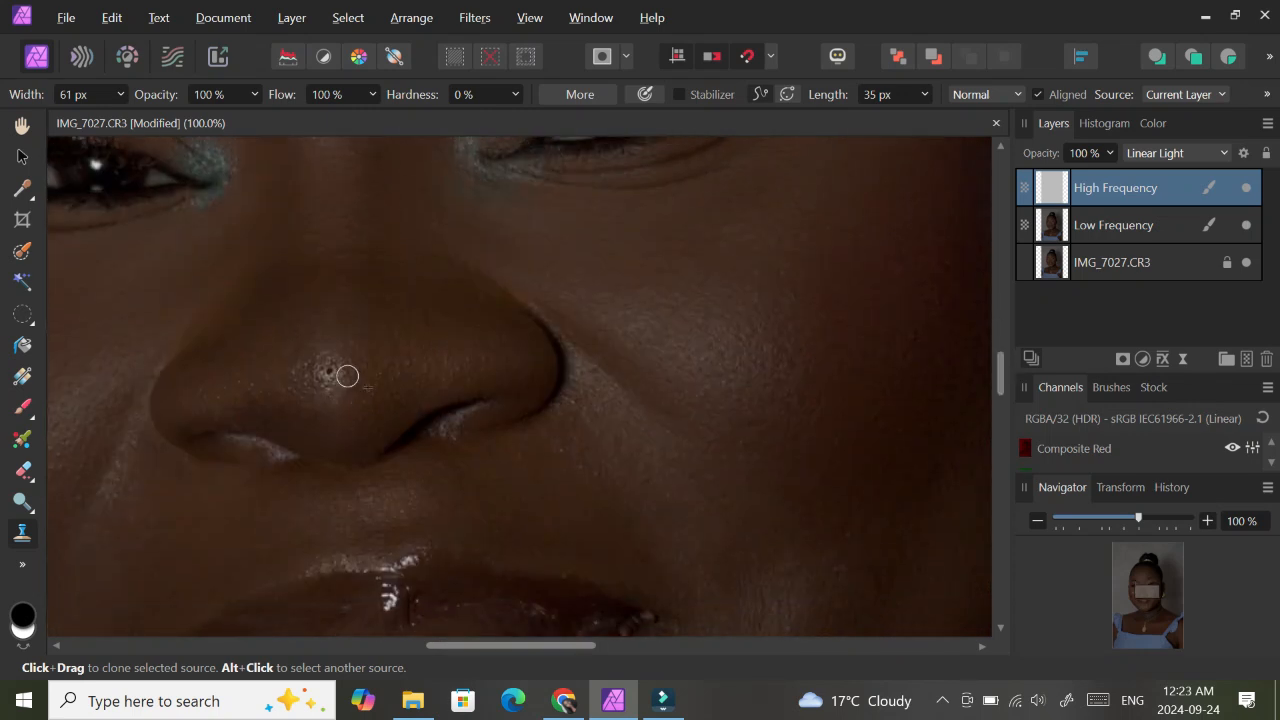
pyautogui.hscroll(-5, 347, 375)
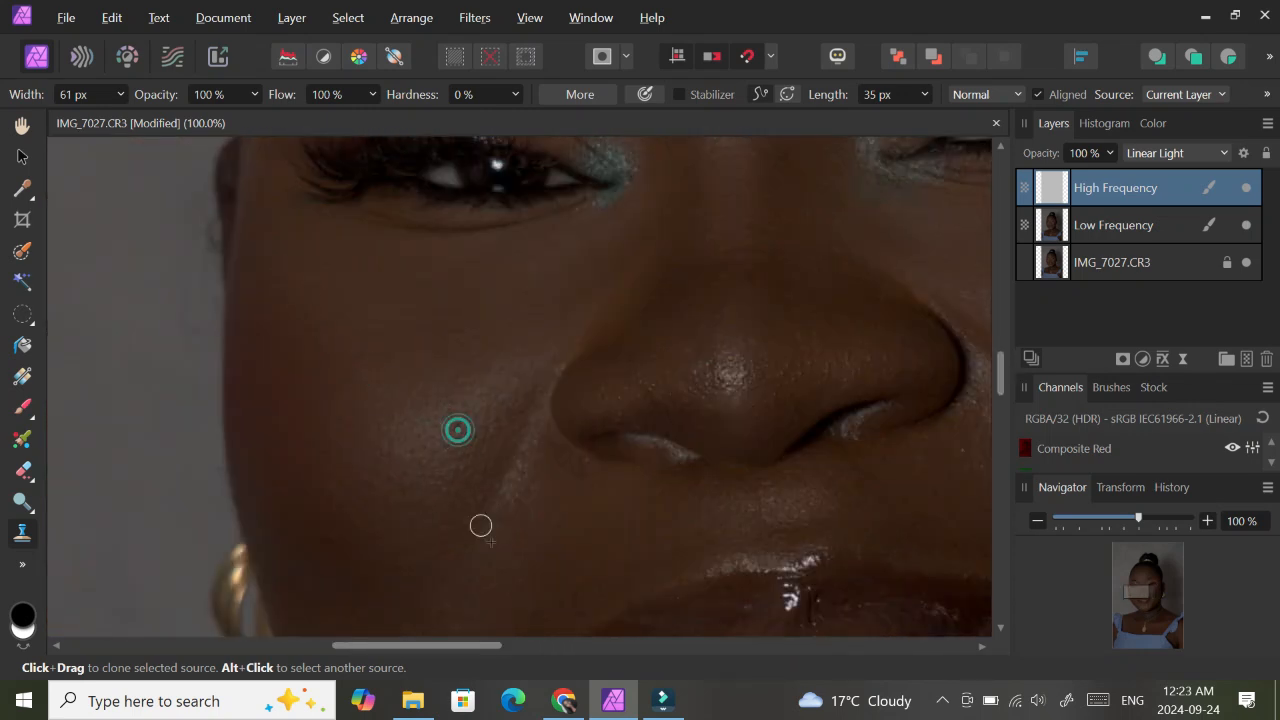
pyautogui.hscroll(4, 470, 480)
pyautogui.press('[')
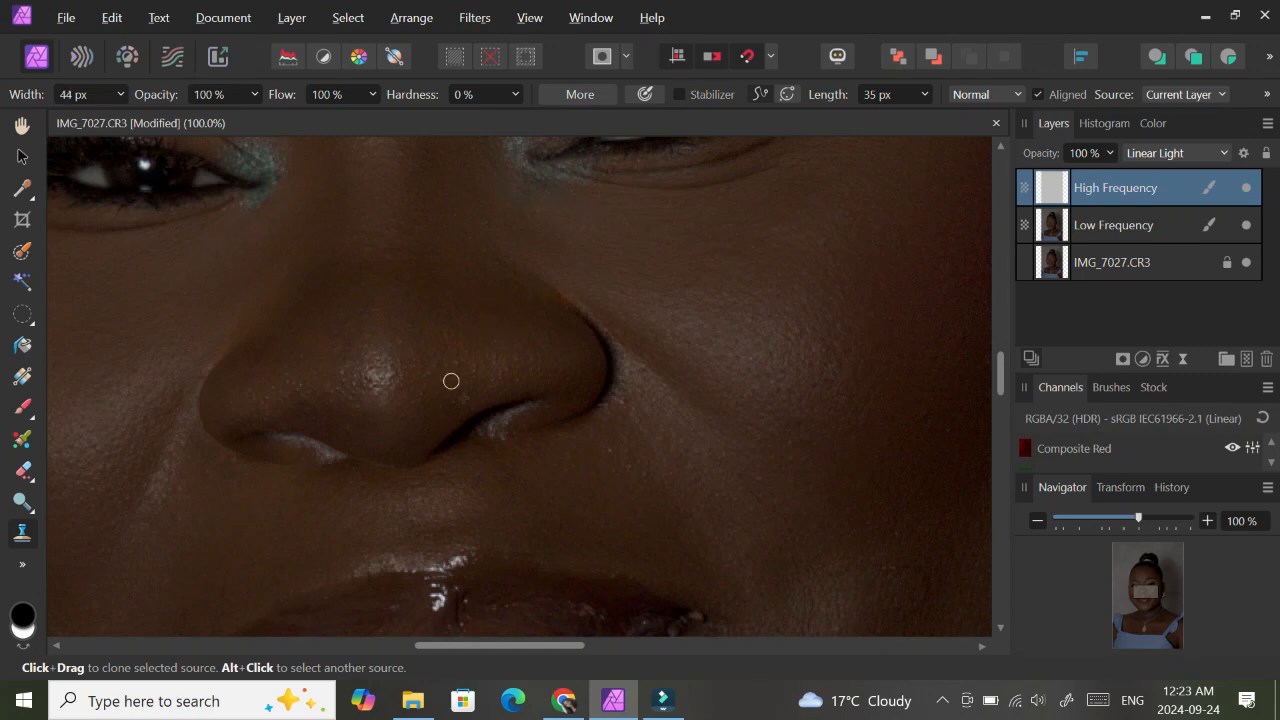
pyautogui.hscroll(4, 309, 489)
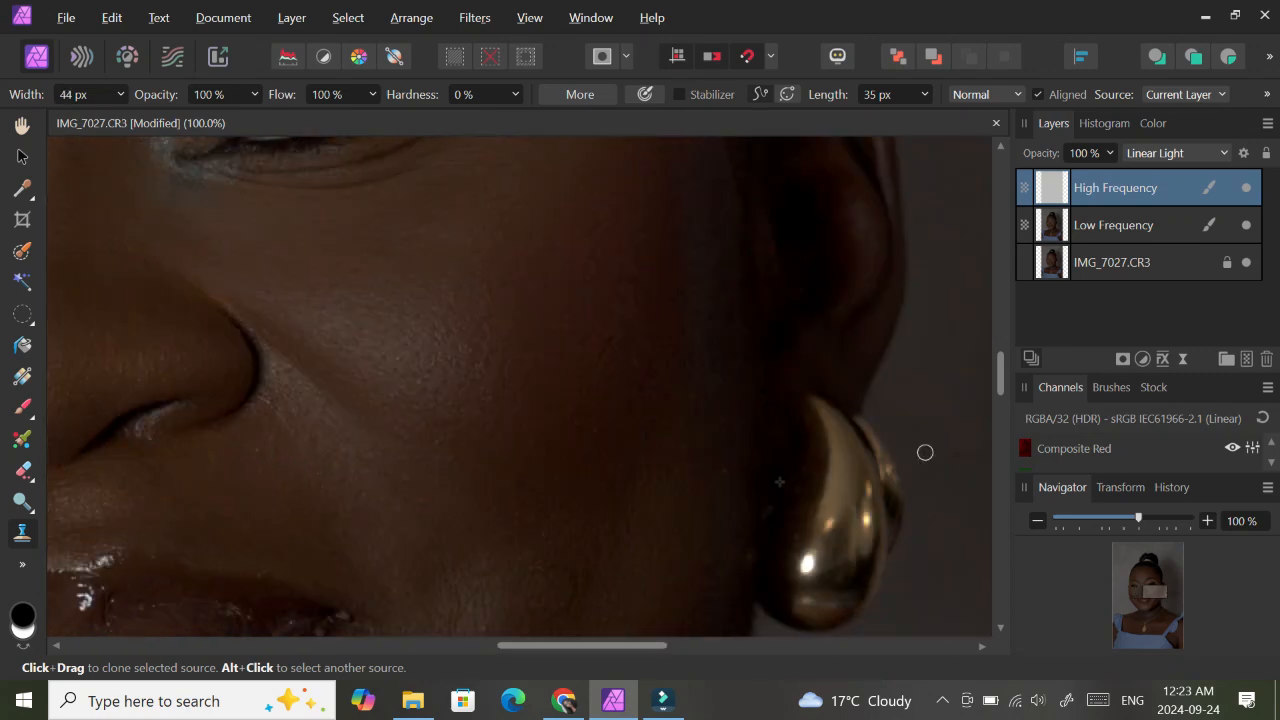
# - Clone nearby forehead texture over the skin beside the inner end of the right-hand eyebrow
pyautogui.moveTo(1001, 384); pyautogui.dragTo(1001, 331)
pyautogui.moveTo(580, 646); pyautogui.dragTo(540, 646)
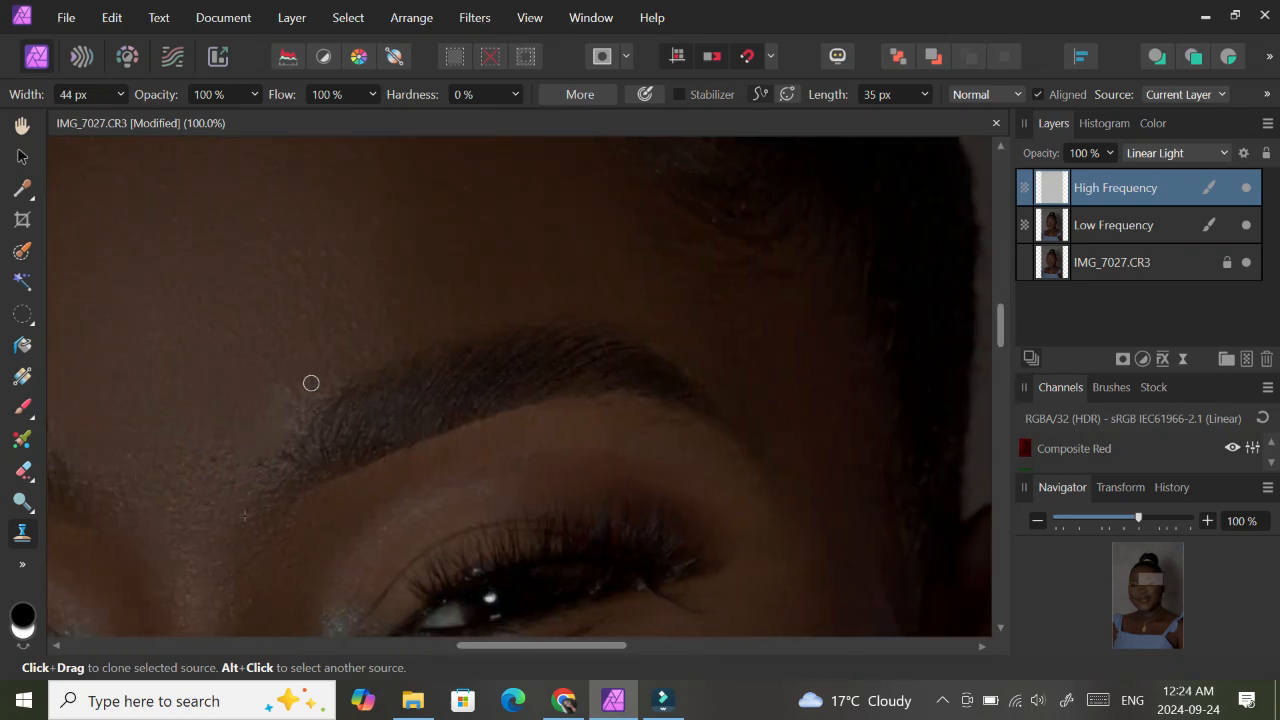
pyautogui.keyDown('alt'); pyautogui.click(309, 386); pyautogui.keyUp('alt')
pyautogui.click(290, 376)
pyautogui.click(268, 424)
pyautogui.keyDown('alt'); pyautogui.click(235, 334); pyautogui.keyUp('alt')
pyautogui.moveTo(263, 420); pyautogui.dragTo(272, 429)
# - Clone skin texture around the outer end of the right-hand eyebrow and the inner end of the left-hand eyebrow
pyautogui.hscroll(-4, 517, 520)
pyautogui.scroll(-2, 597, 371)
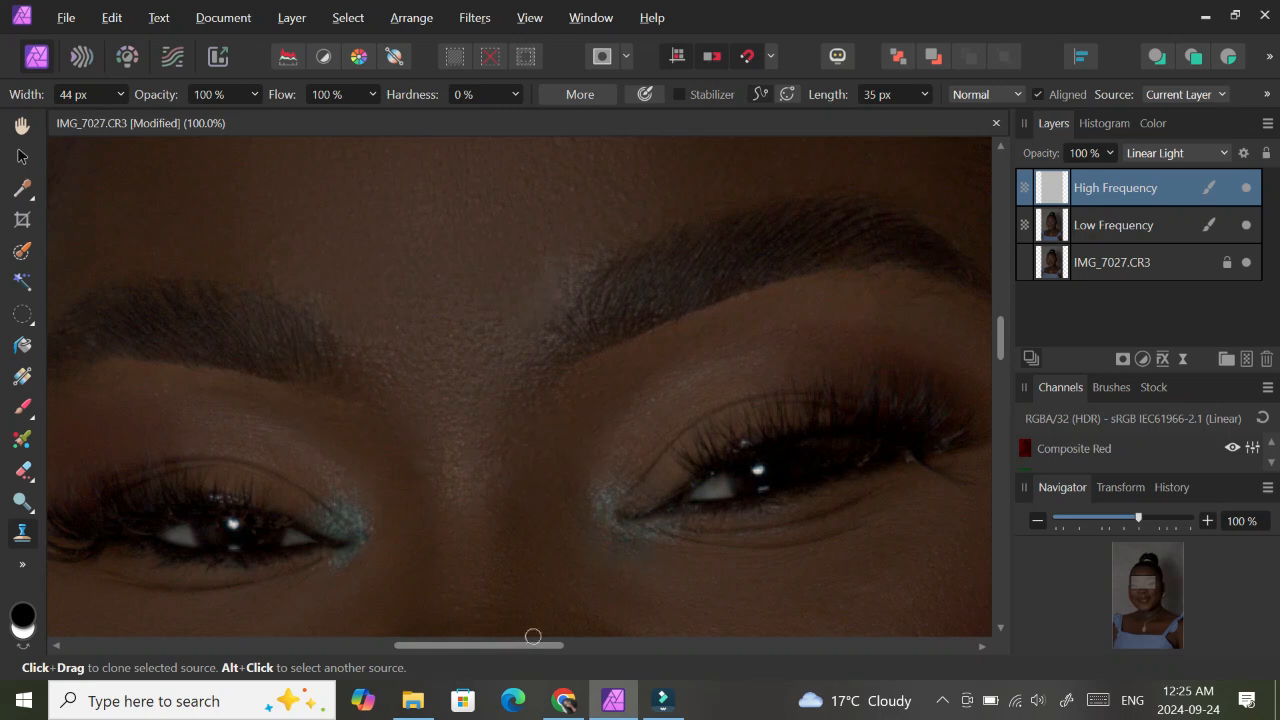
pyautogui.hscroll(4, 533, 636)
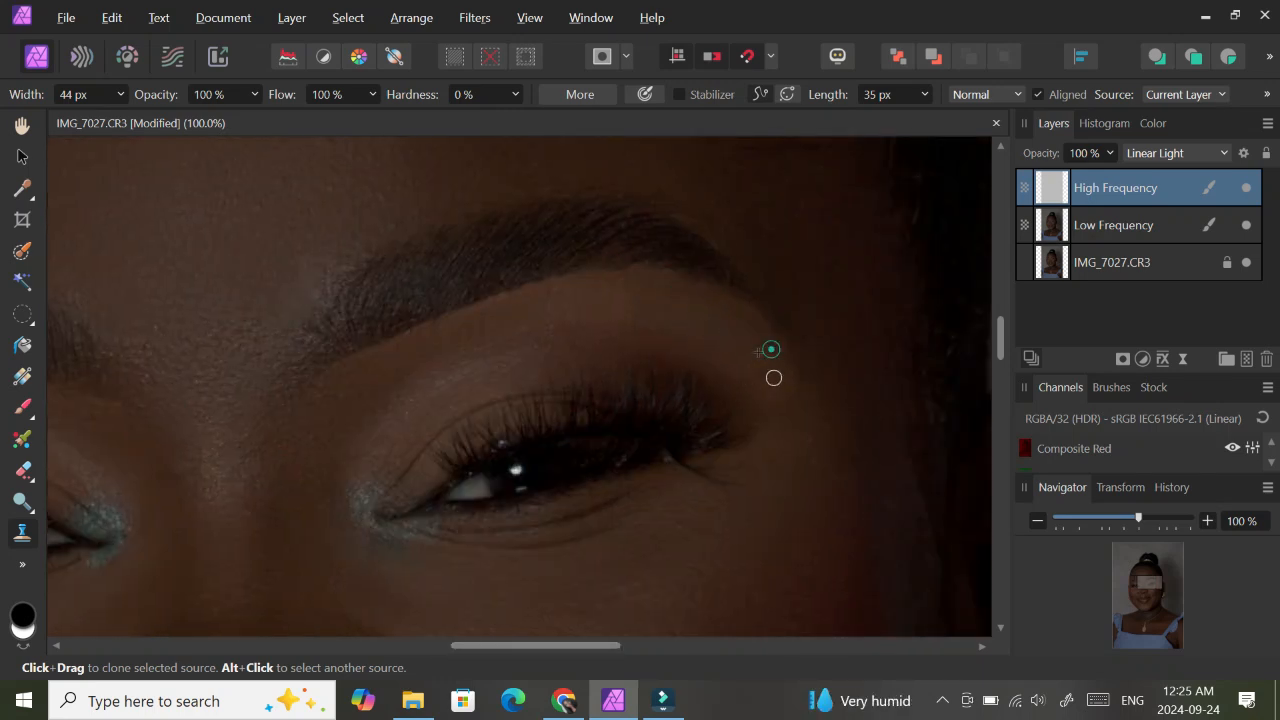
pyautogui.moveTo(534, 645); pyautogui.dragTo(509, 645)
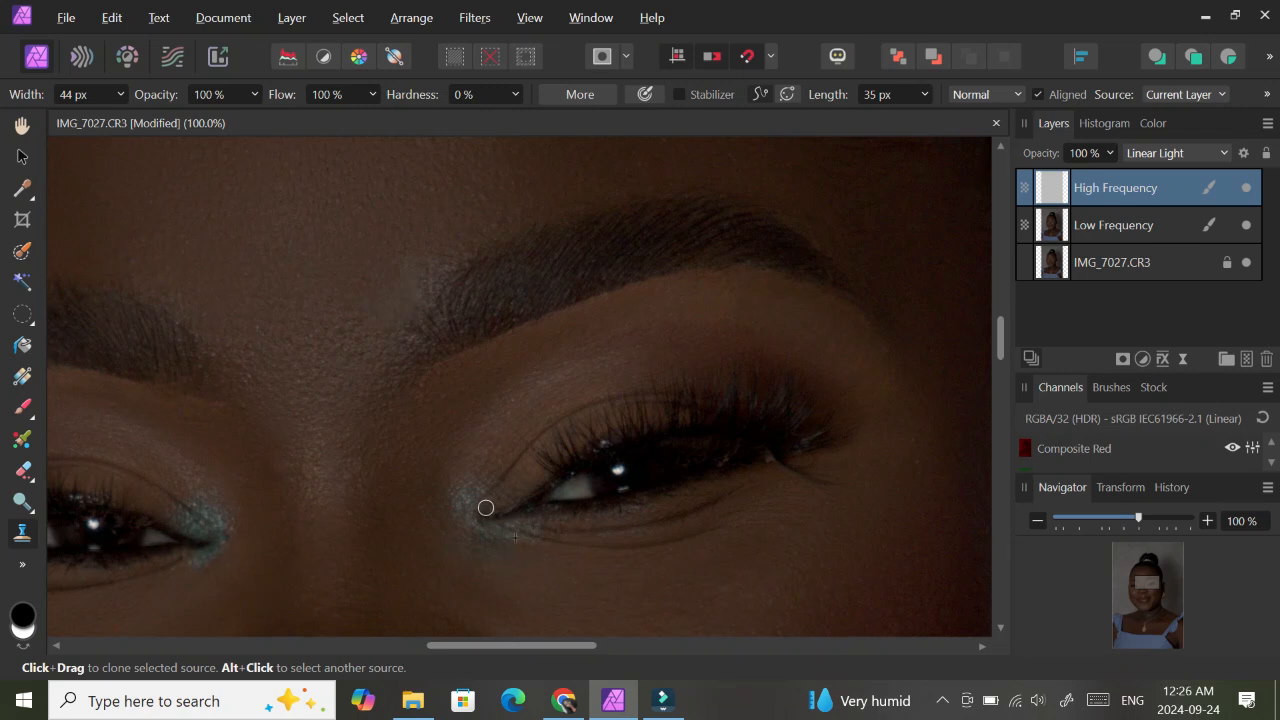
pyautogui.hscroll(-5, 390, 545)
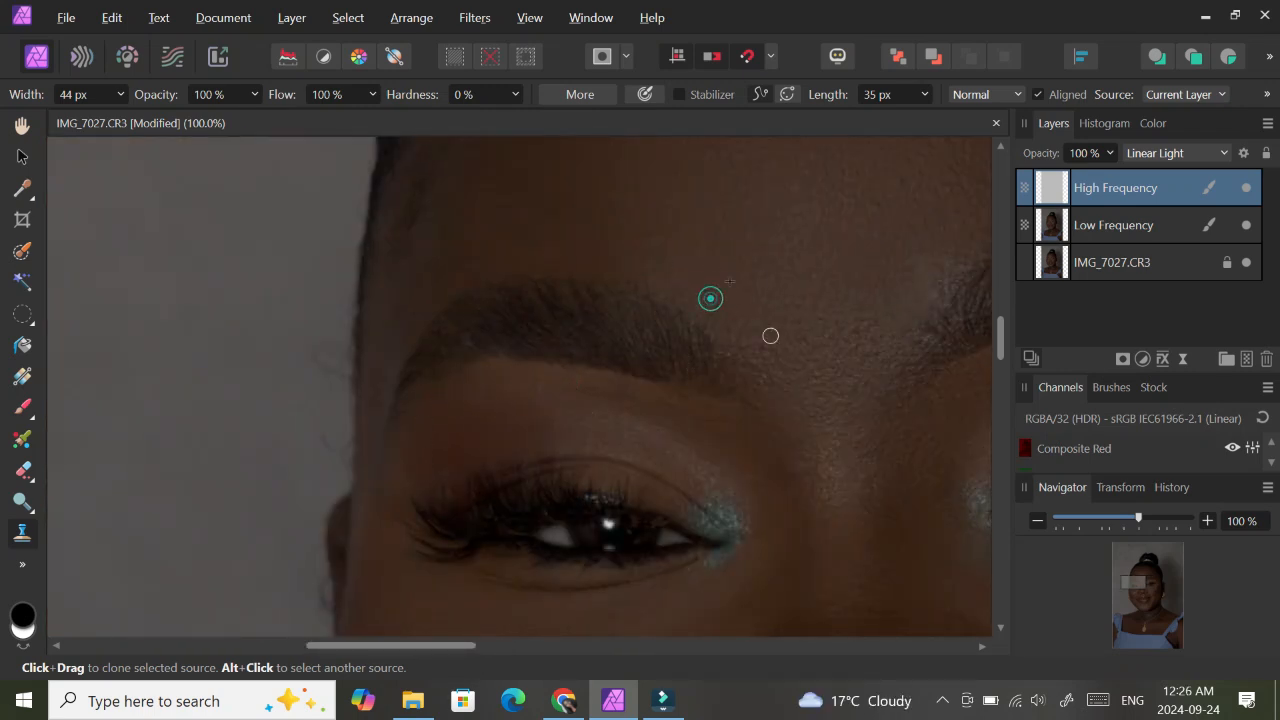
# - Clone clean texture over the smile line beside the nose and the skin above the upper lip
pyautogui.moveTo(1000, 340); pyautogui.dragTo(1013, 405)
pyautogui.keyDown('alt'); pyautogui.click(668, 163); pyautogui.keyUp('alt')
pyautogui.click(639, 168)
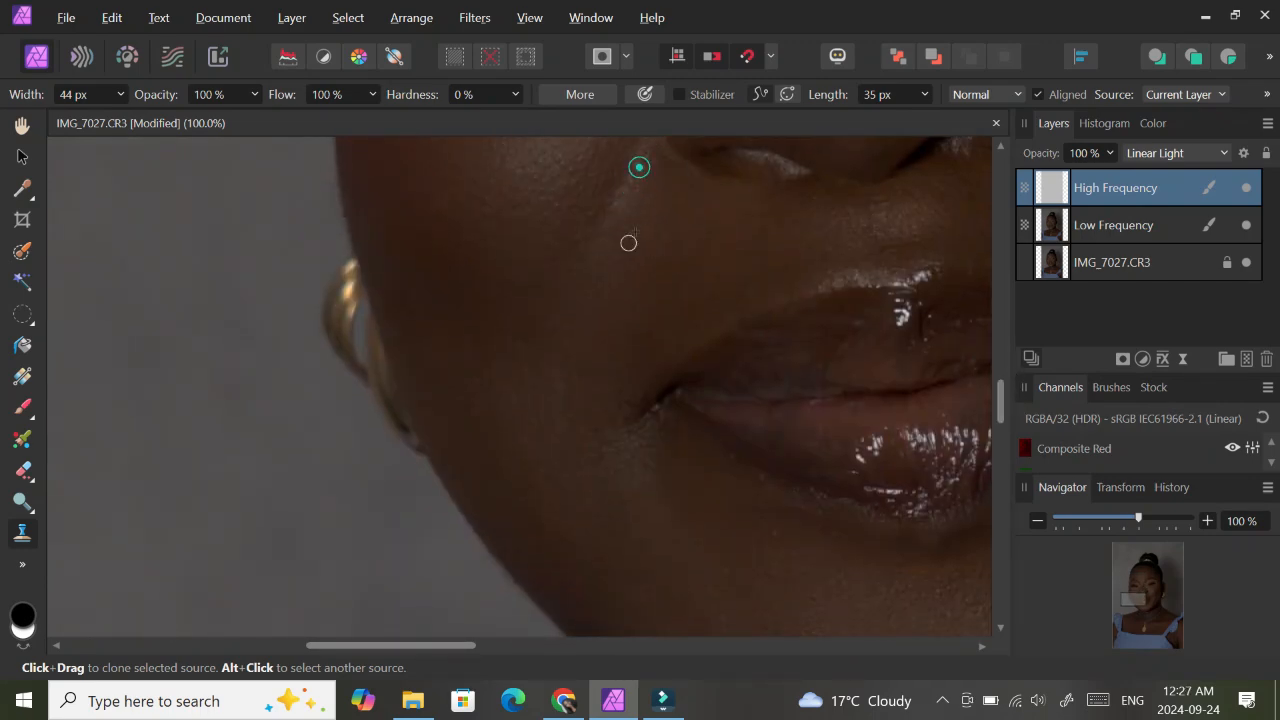
pyautogui.click(701, 196)
pyautogui.hscroll(5, 591, 183)
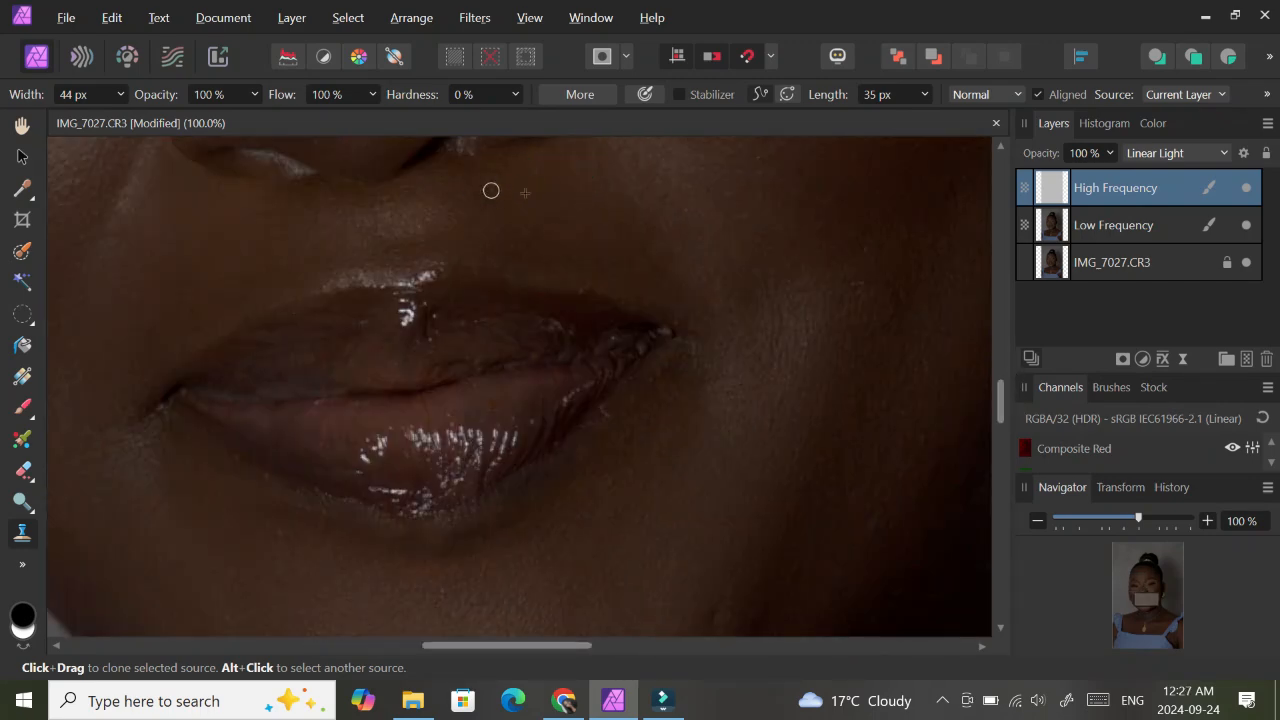
# - Sample texture by the inner end of the right-hand eyebrow and clone it over the skin around the brows
pyautogui.moveTo(1010, 421)
pyautogui.mouseDown()
pyautogui.moveTo(1005, 292)
pyautogui.moveTo(1008, 327)
pyautogui.mouseUp()
pyautogui.keyDown('alt'); pyautogui.click(463, 454); pyautogui.keyUp('alt')
pyautogui.click(323, 416)
pyautogui.click(603, 349)
# - Blend the forehead skin above and between the eyebrows on the Low Frequency layer with the Paint Mixer Brush at 210 px
pyautogui.click(1058, 240)
pyautogui.click(22, 439)
pyautogui.click(402, 394)
pyautogui.moveTo(477, 334); pyautogui.dragTo(350, 439)
pyautogui.click(415, 365)
pyautogui.moveTo(497, 305); pyautogui.dragTo(357, 476)
pyautogui.moveTo(429, 372); pyautogui.dragTo(323, 470)
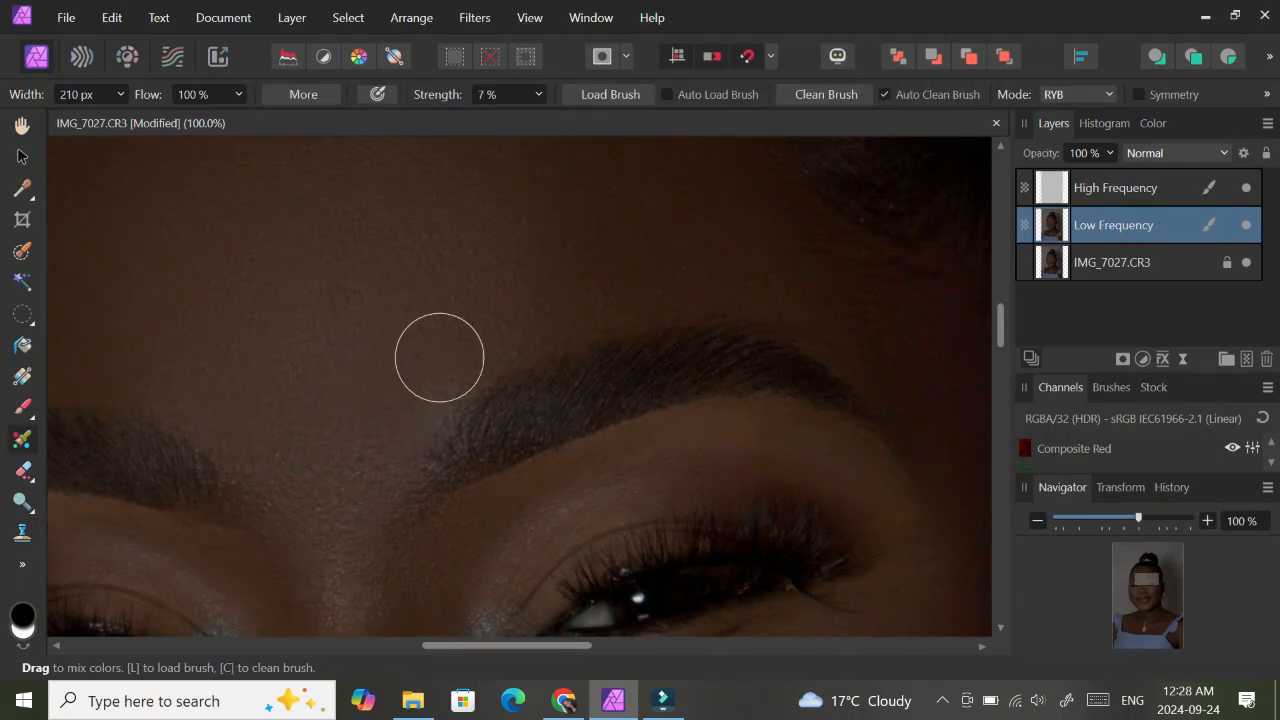
# - Reduce the mixer brush to about 91 px and blend the skin below the outer half of the right-hand eyebrow
pyautogui.press('[')
pyautogui.press('[')
pyautogui.press('[')
pyautogui.hotkey('ctrl', '-')
pyautogui.hotkey('ctrl', '-')
pyautogui.press('[')
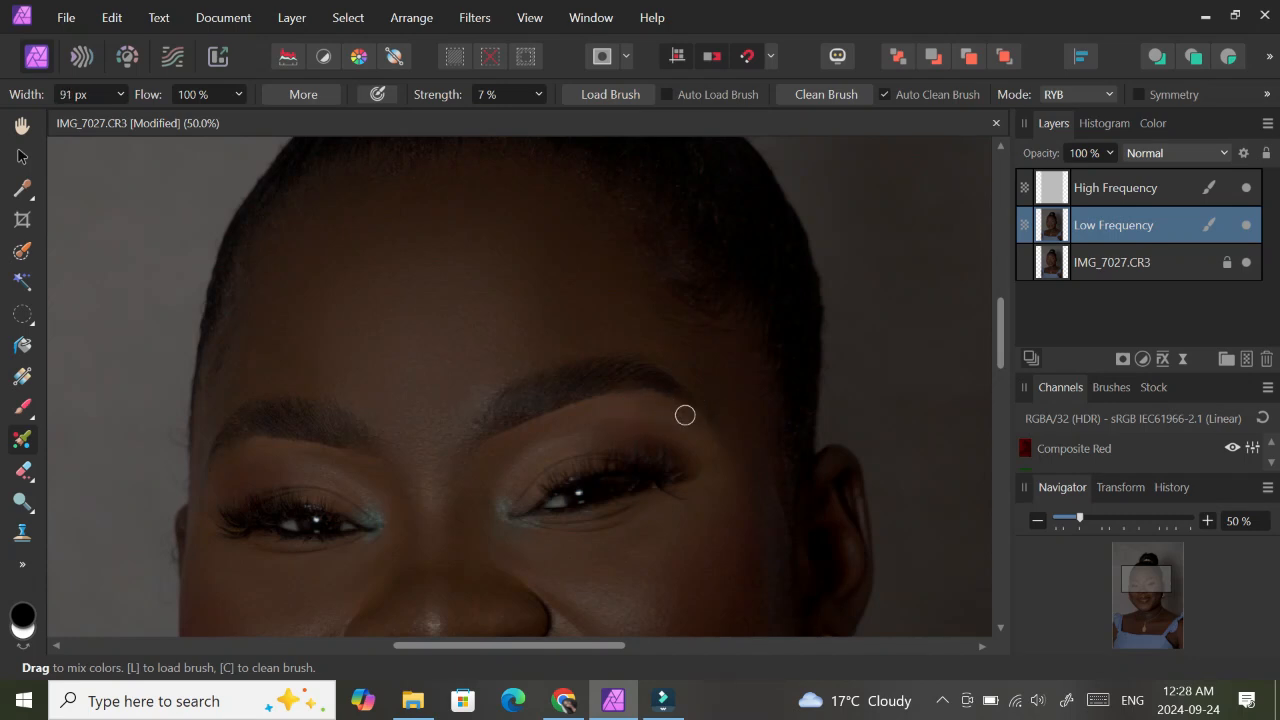
pyautogui.press(']')
pyautogui.moveTo(686, 426); pyautogui.dragTo(703, 443)
pyautogui.moveTo(642, 406); pyautogui.dragTo(625, 406)
# - Set the mixer brush width to 179 px for the skin around the nose and mouth
pyautogui.press(']')
pyautogui.press(']')
pyautogui.press(']')
pyautogui.scroll(-4, 678, 368)
pyautogui.press('[')
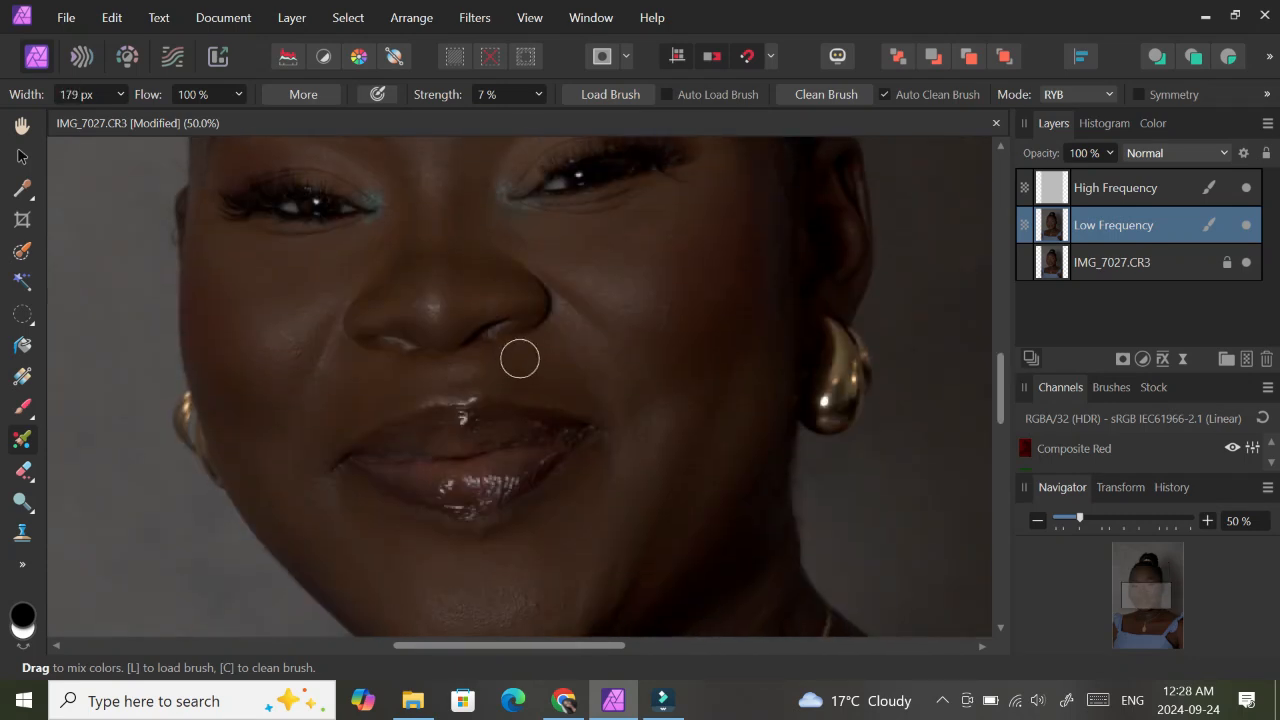
# - Retouch the chest skin beside the pendant on the Low Frequency layer with the Clone Brush at 58 px
pyautogui.scroll(-5, 520, 528)
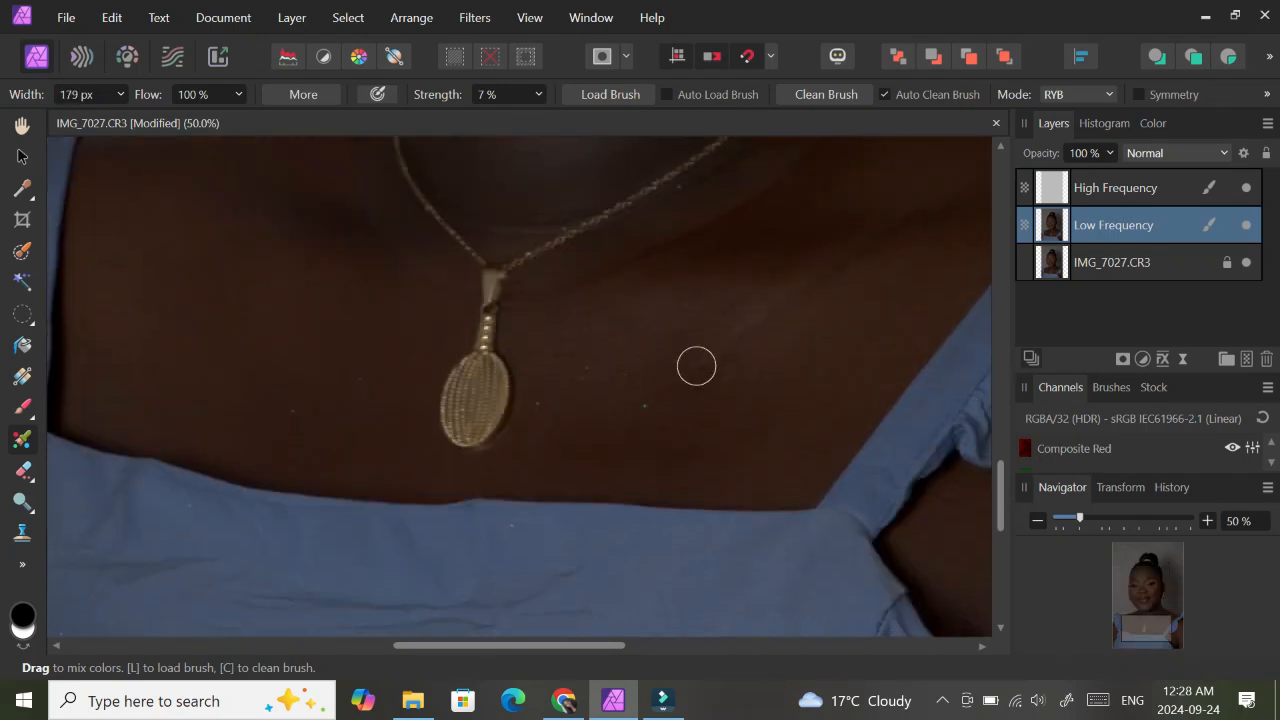
pyautogui.press('s')
pyautogui.press(']')
pyautogui.moveTo(306, 268); pyautogui.dragTo(328, 320)
pyautogui.hotkey('ctrl', '-')
pyautogui.hotkey('ctrl', '-')
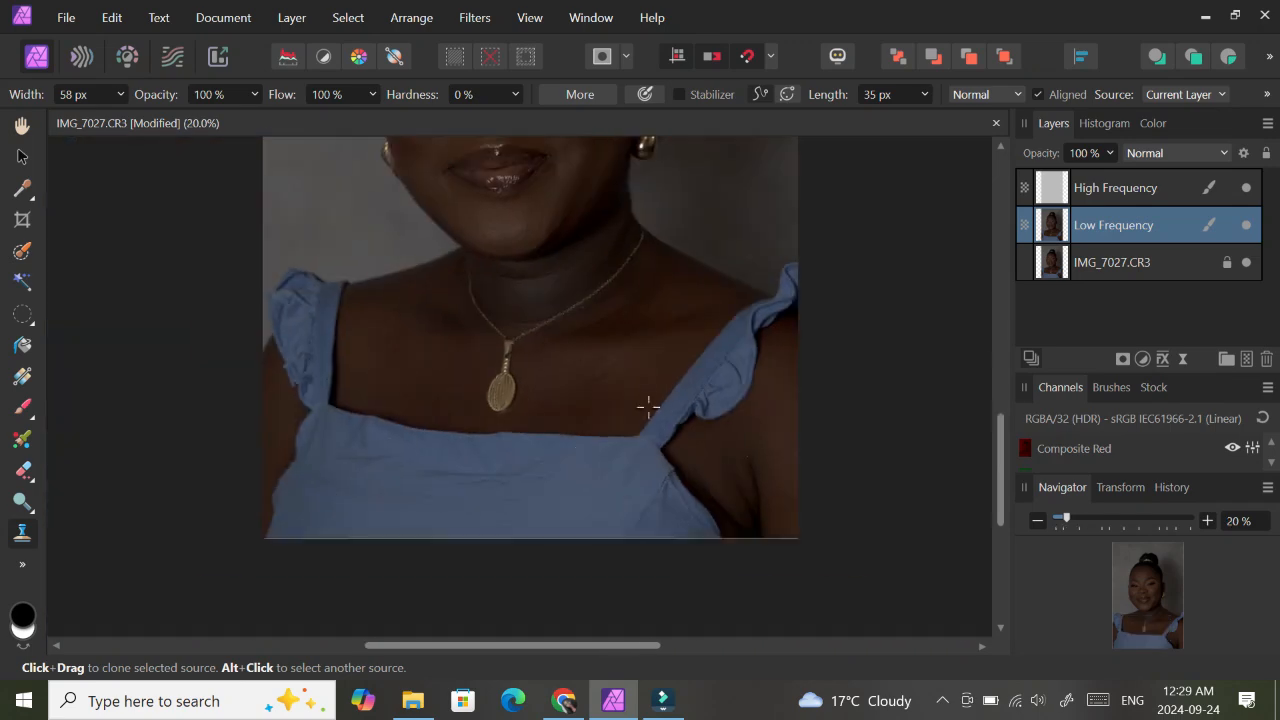
# - Examine the retouched portrait as a whole and up close with the High Frequency layer selected
pyautogui.scroll(5, 649, 406)
pyautogui.hotkey('ctrl', '-')
pyautogui.scroll(-1, 738, 324)
pyautogui.click(1115, 189)
pyautogui.hotkey('ctrl', '+')
pyautogui.hotkey('ctrl', '+')
pyautogui.hotkey('ctrl', '+')
pyautogui.hotkey('ctrl', '+')
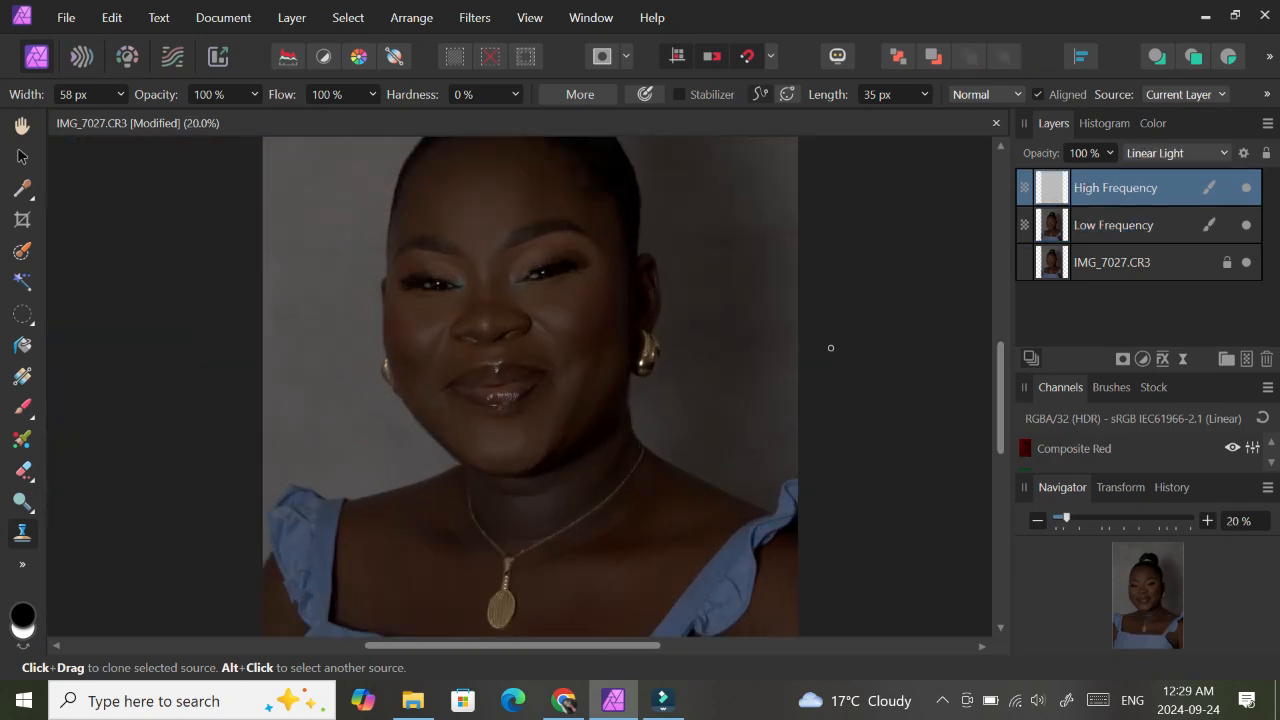
# - Select the Low Frequency layer and the Paint Mixer Brush at 110 px for the skin under the right-hand eye
pyautogui.moveTo(1000, 398); pyautogui.dragTo(1000, 342)
pyautogui.click(1114, 226)
pyautogui.click(25, 438)
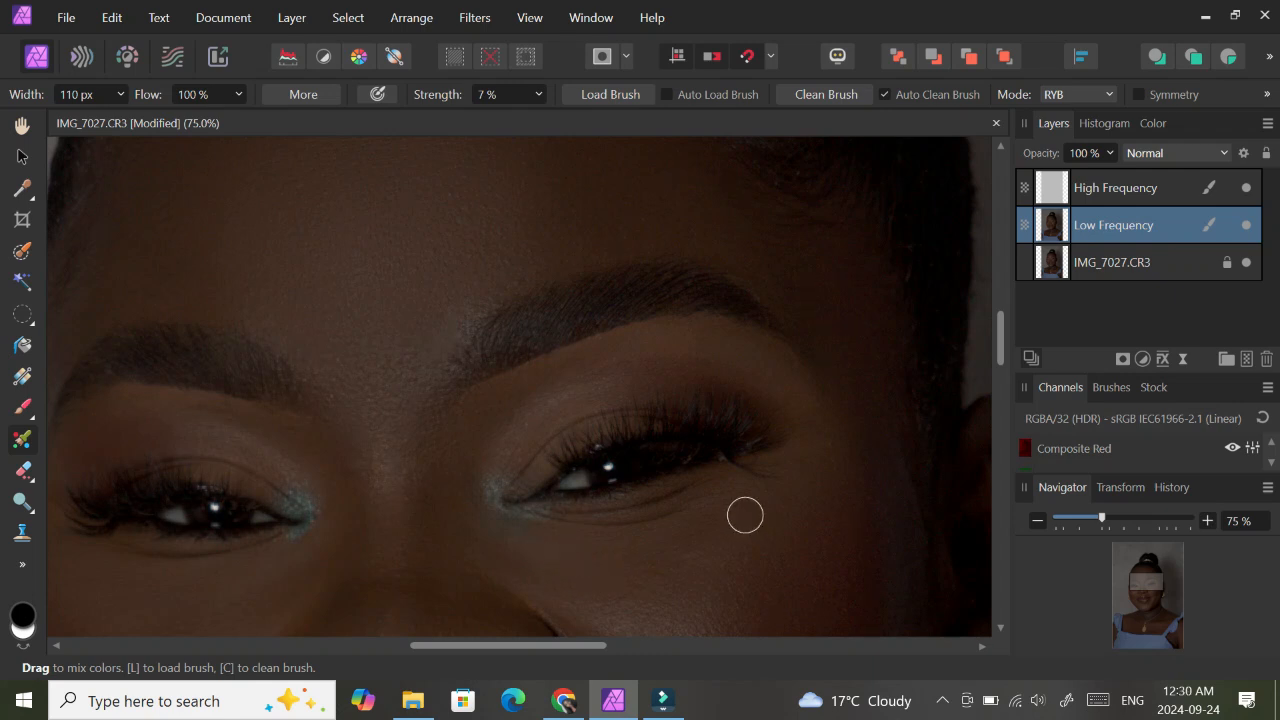
# - Sample clean skin beside the right-hand eye's outer corner on the High Frequency layer with the Healing Brush at 117 px
pyautogui.hotkey('alt', ']')
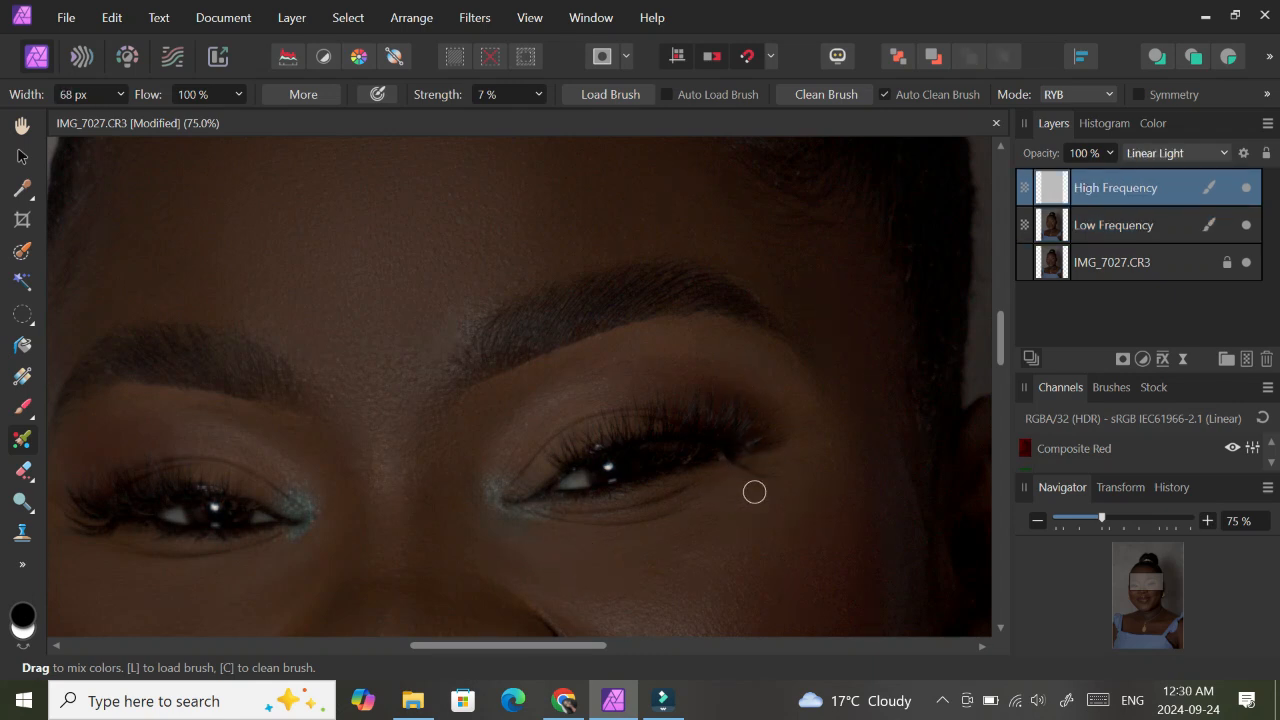
pyautogui.press('s')
pyautogui.click(22, 564)
pyautogui.moveTo(200, 416)
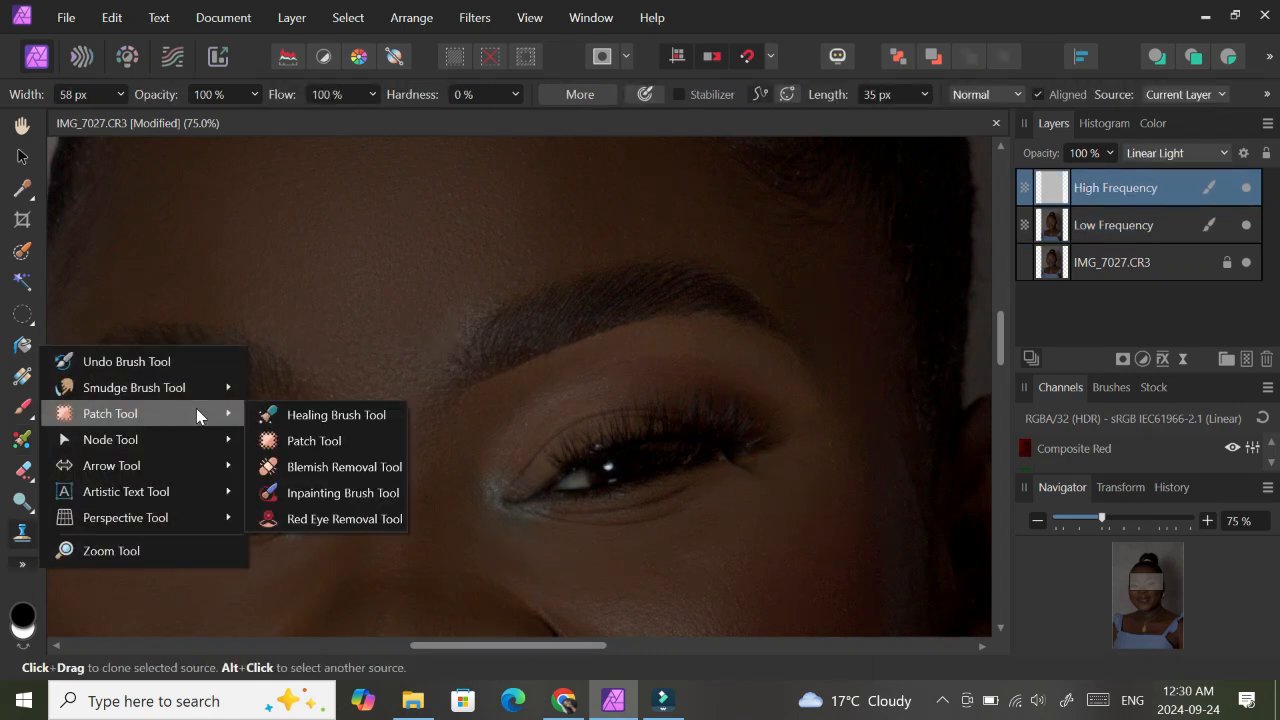
pyautogui.click(345, 415)
pyautogui.press(']')
pyautogui.press(']')
pyautogui.press(']')
pyautogui.keyDown('alt'); pyautogui.click(795, 489); pyautogui.keyUp('alt')
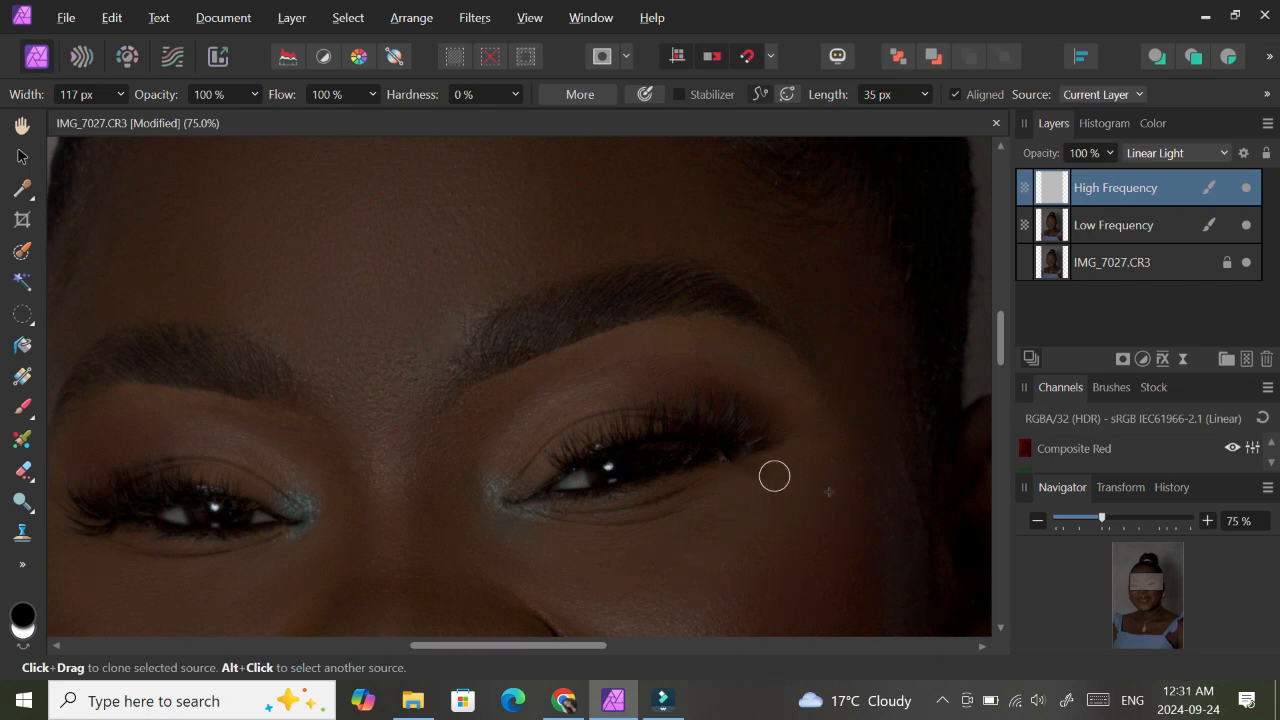
# - Reduce the Healing Brush width to 43 px for the skin under the right-hand eye and check the whole portrait
pyautogui.scroll(-1, 990, 352)
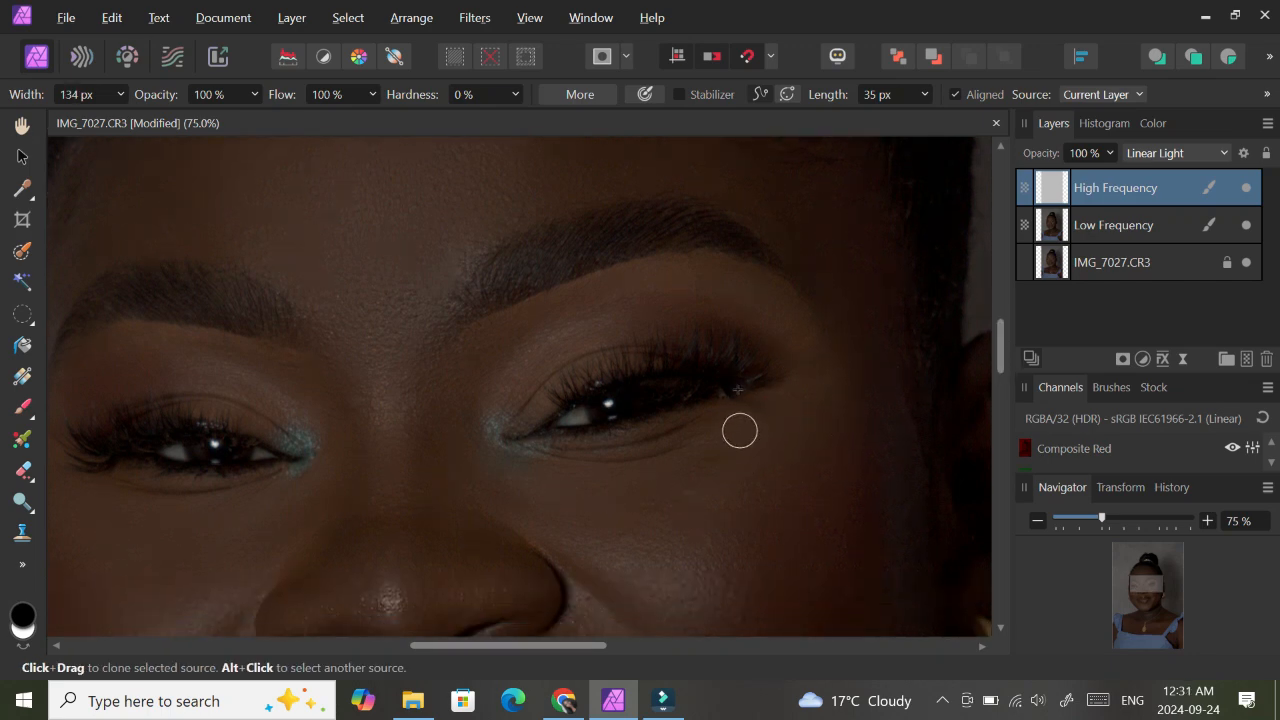
pyautogui.press('[')
pyautogui.press('[')
pyautogui.press('[')
pyautogui.press('[')
pyautogui.scroll(-6, 1000, 337)
pyautogui.scroll(-1, 1000, 345)
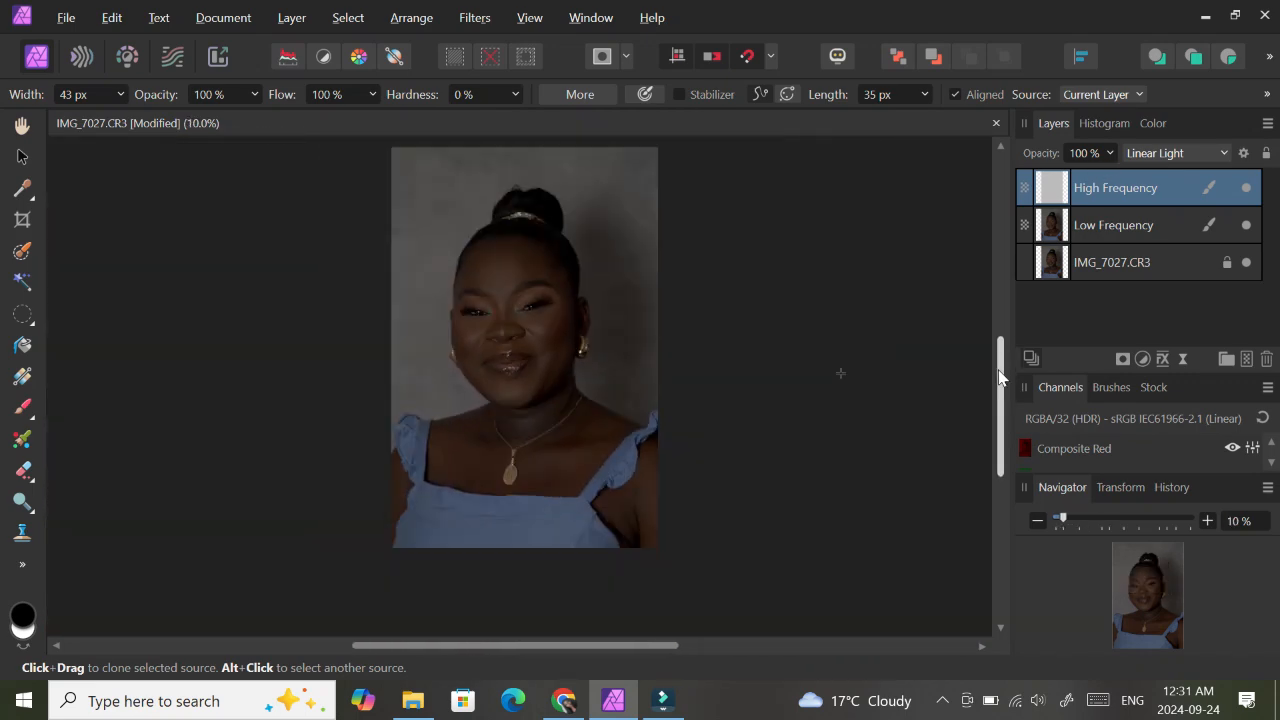
# - Retouch the neck texture above the necklace on the High Frequency layer with the Clone Brush at 65 px
pyautogui.hotkey('alt', '[')
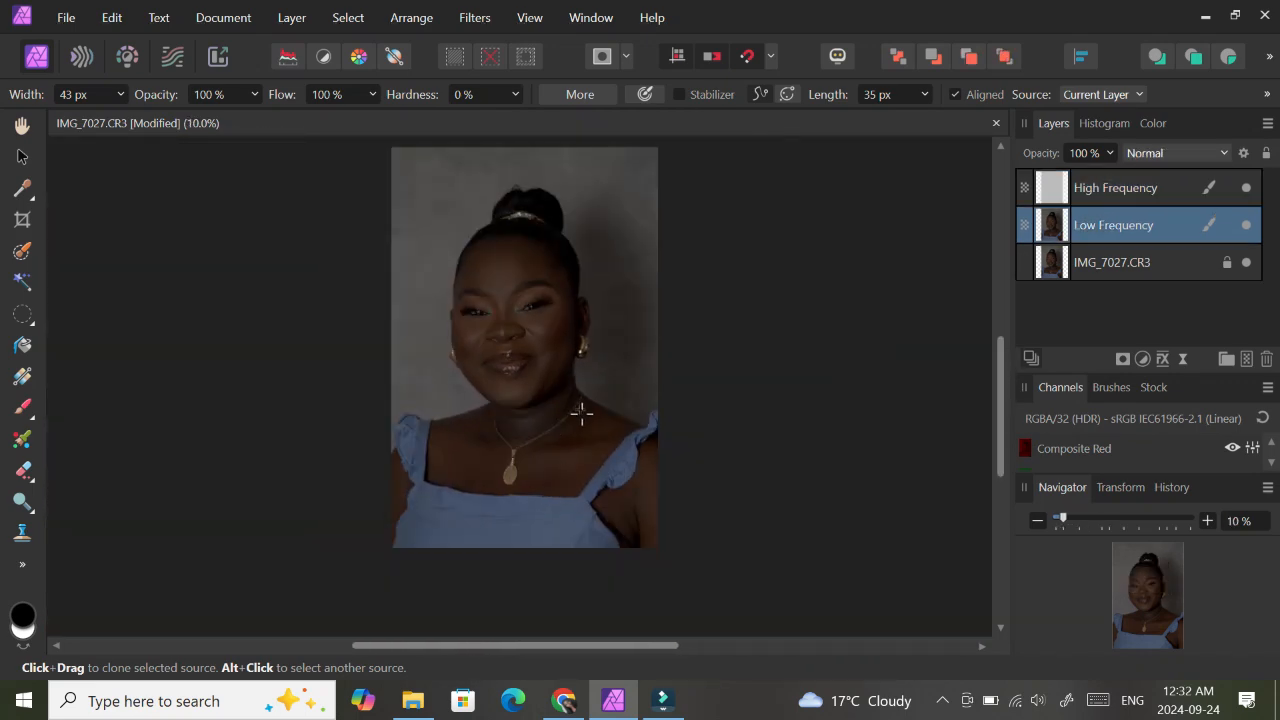
pyautogui.scroll(5, 582, 412)
pyautogui.hotkey('alt', ']')
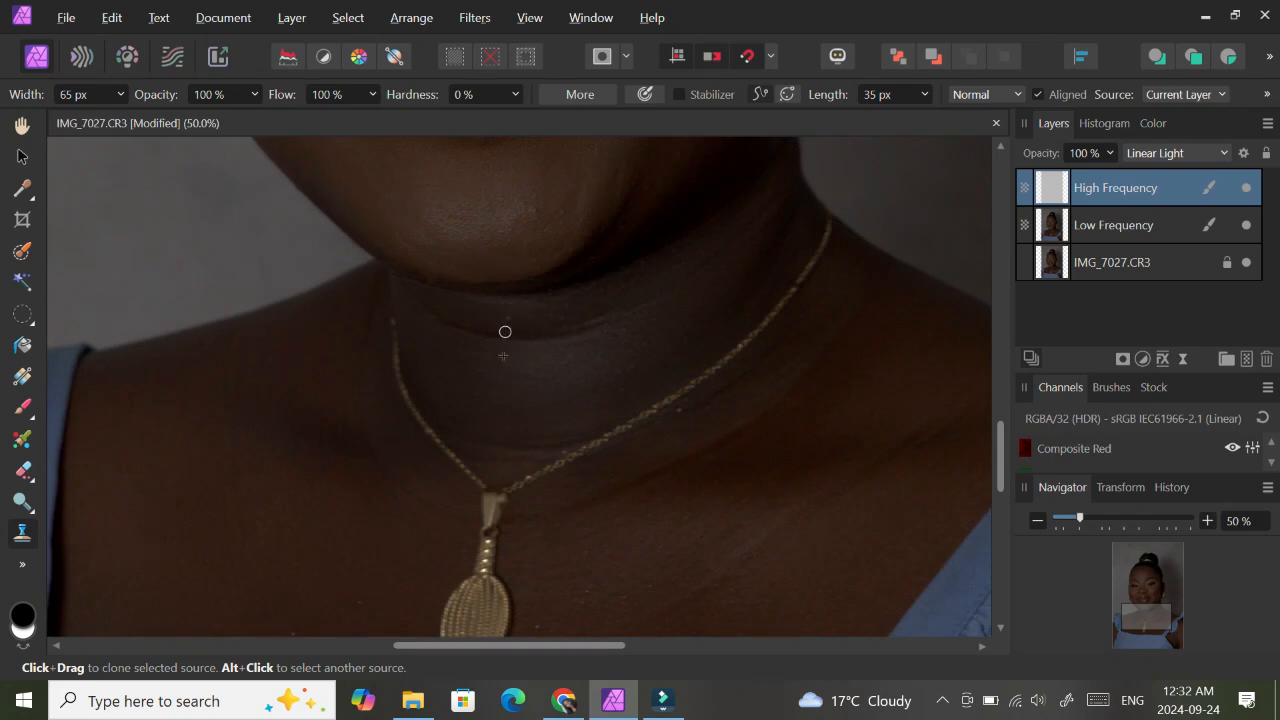
pyautogui.hotkey('ctrl', '-')
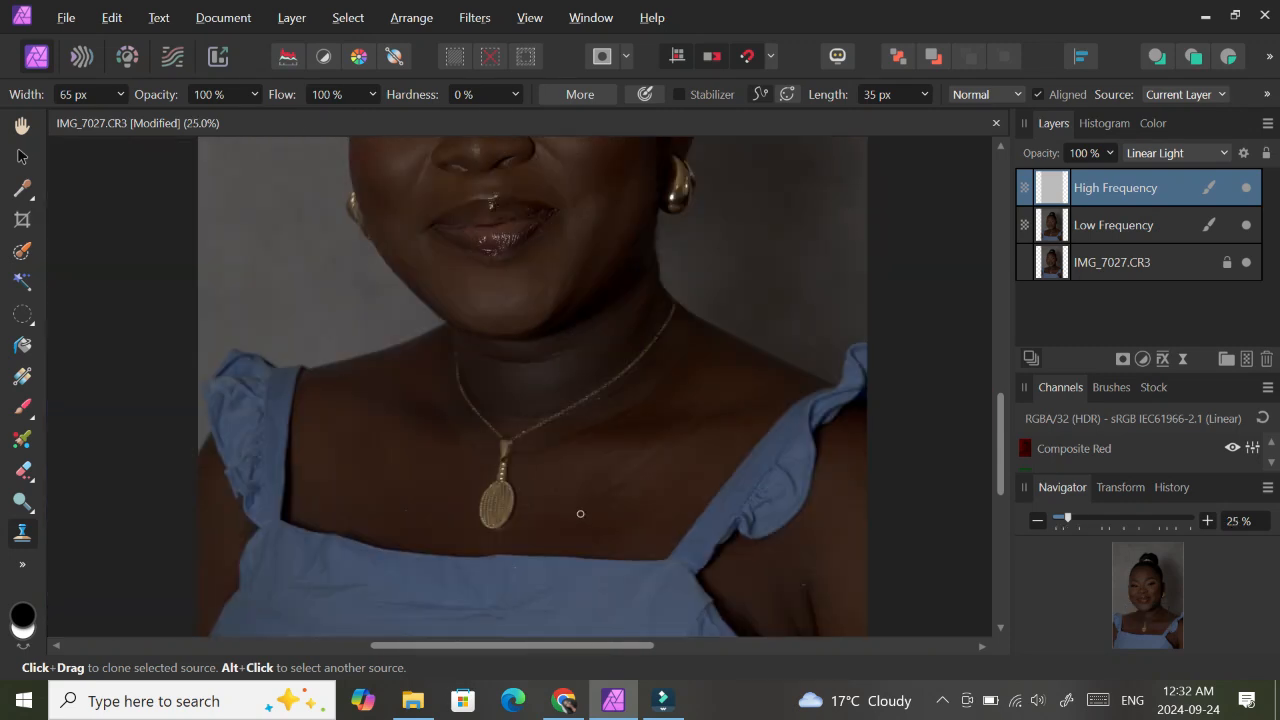
pyautogui.scroll(-2, 1000, 345)
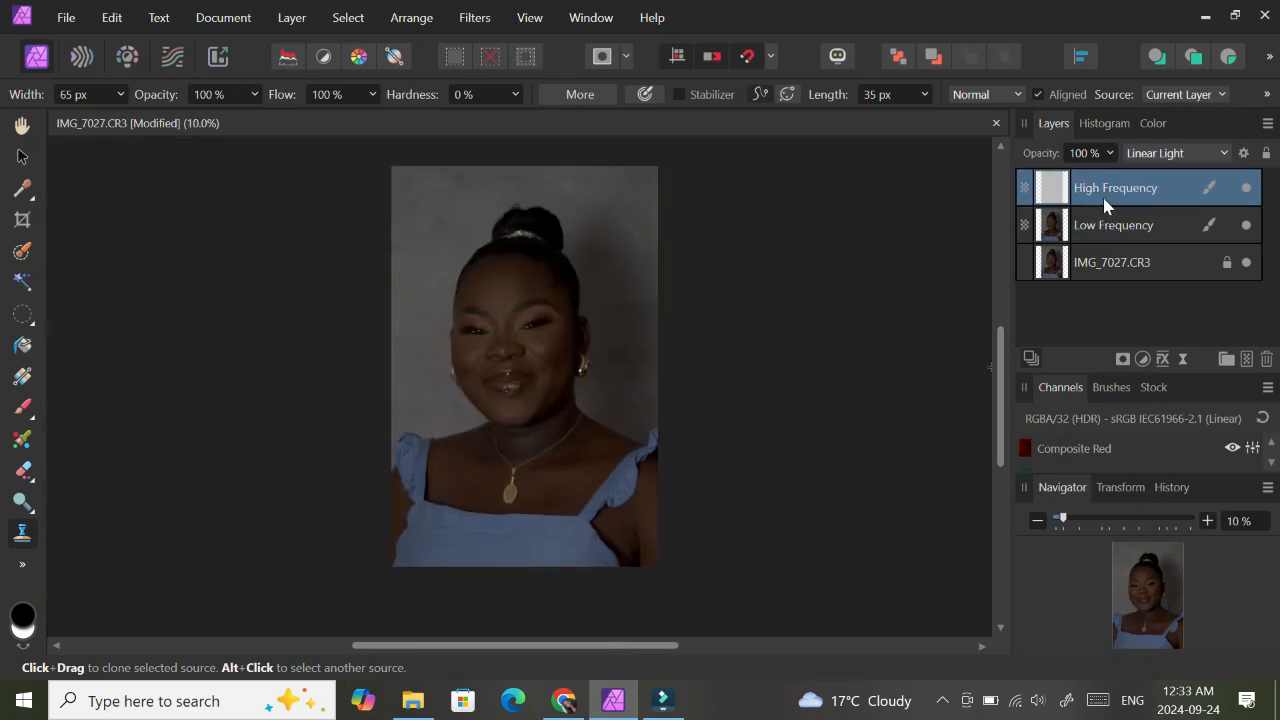
# - Compare the portrait with and without the High and Low Frequency layers, including the eye area up close, then leave both visible
pyautogui.keyDown('shift'); pyautogui.click(1093, 229); pyautogui.keyUp('shift')
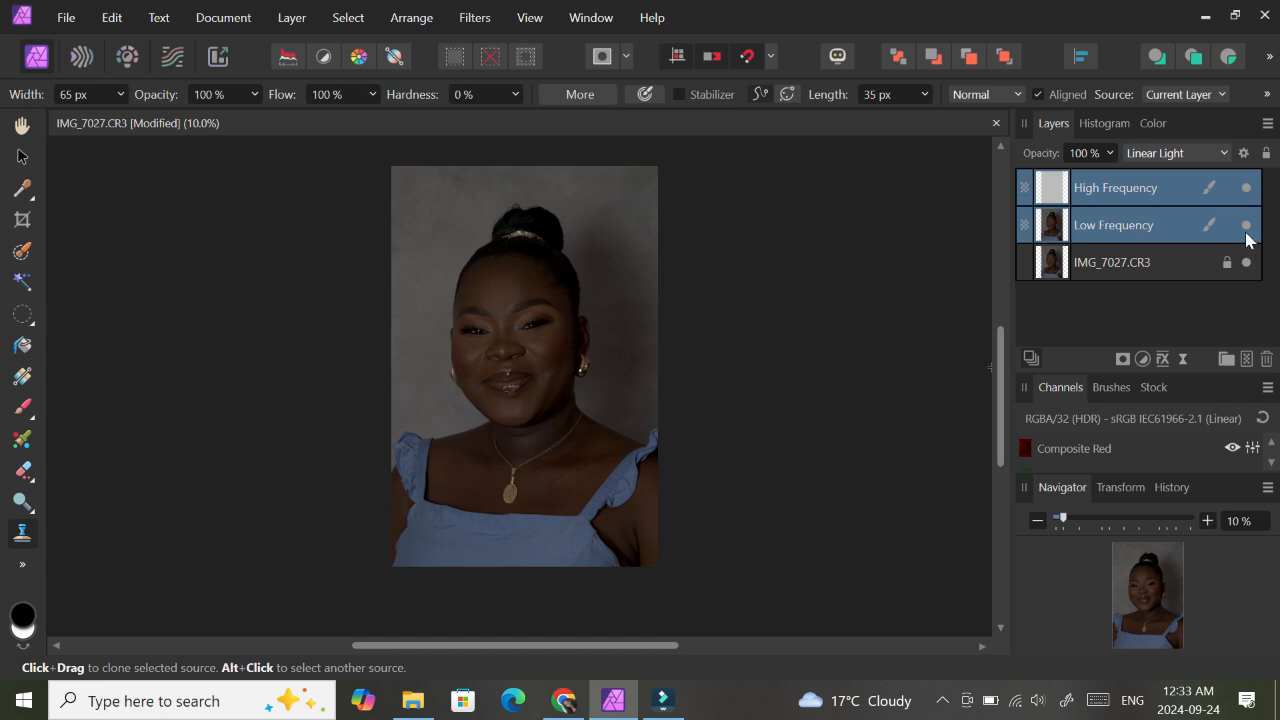
pyautogui.hotkey('ctrl', '+')
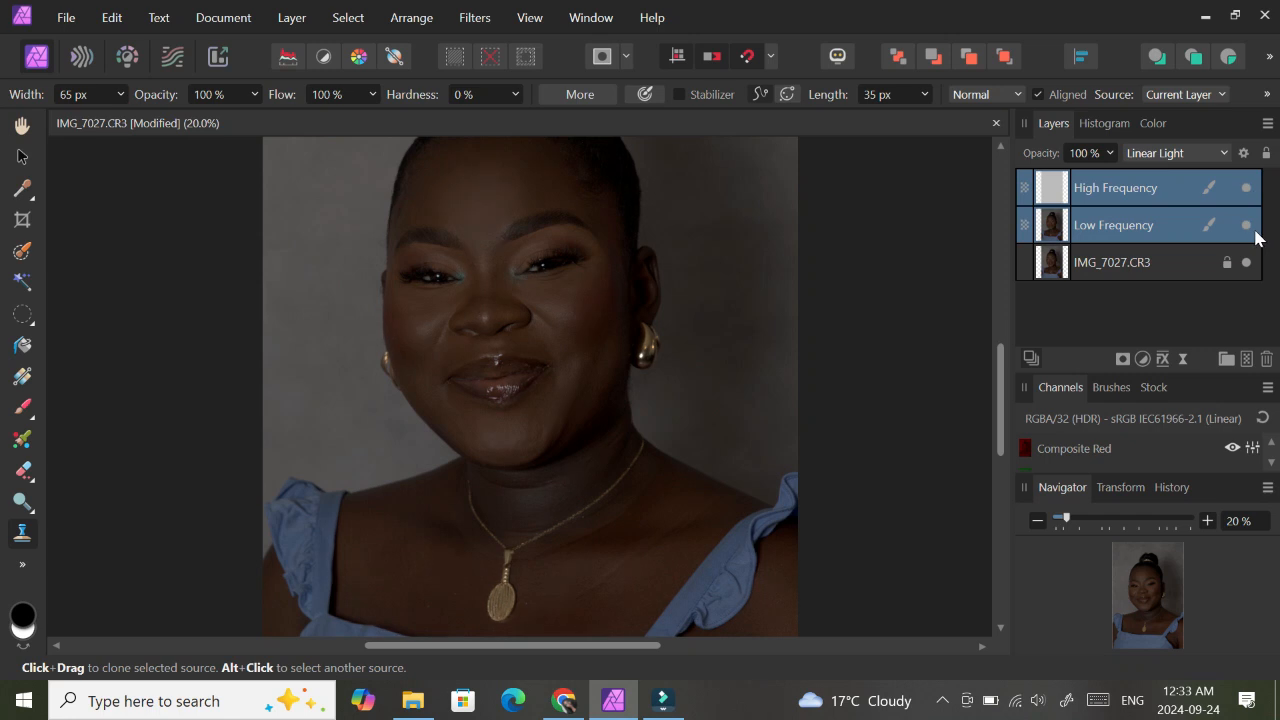
pyautogui.click(1257, 235)
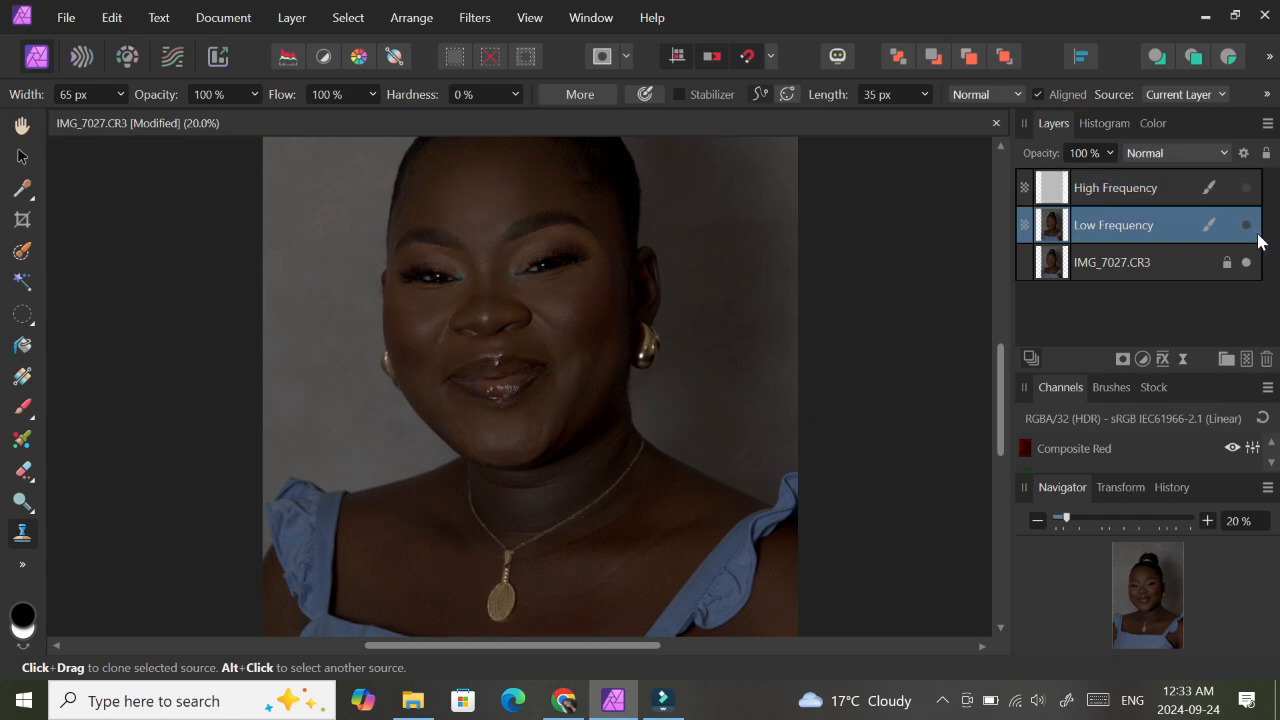
pyautogui.click(1247, 226)
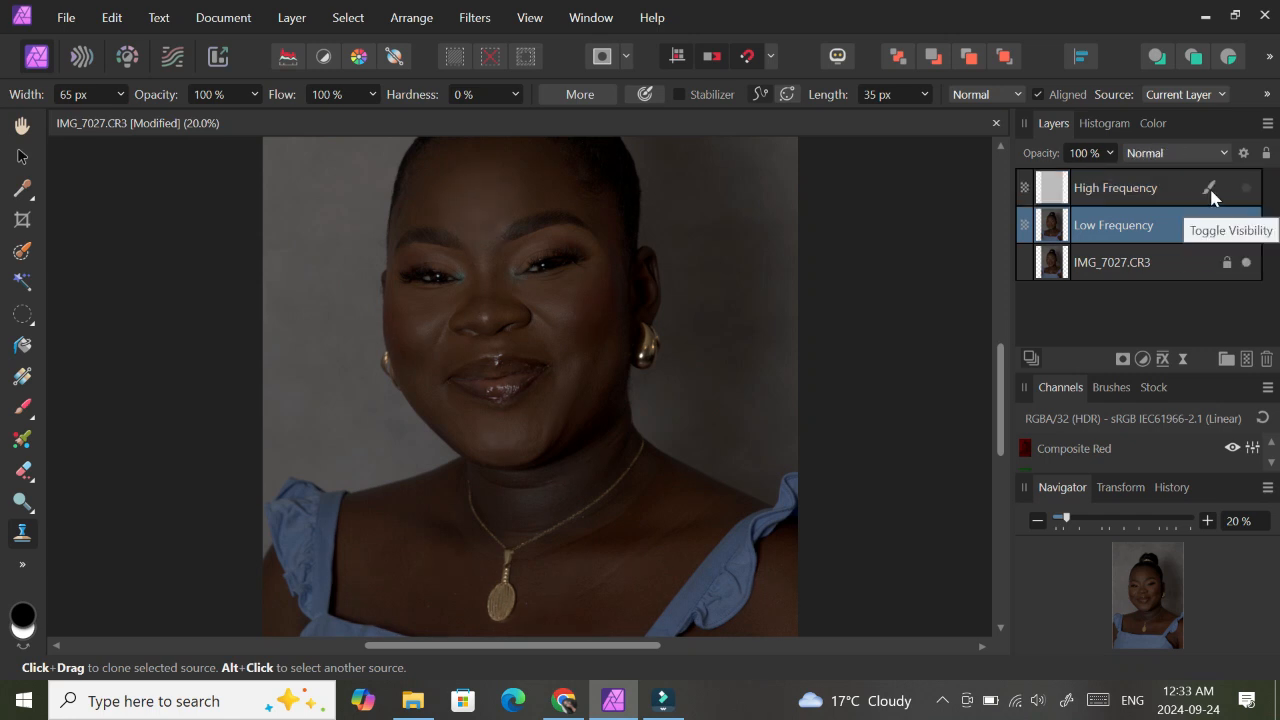
pyautogui.click(1132, 183)
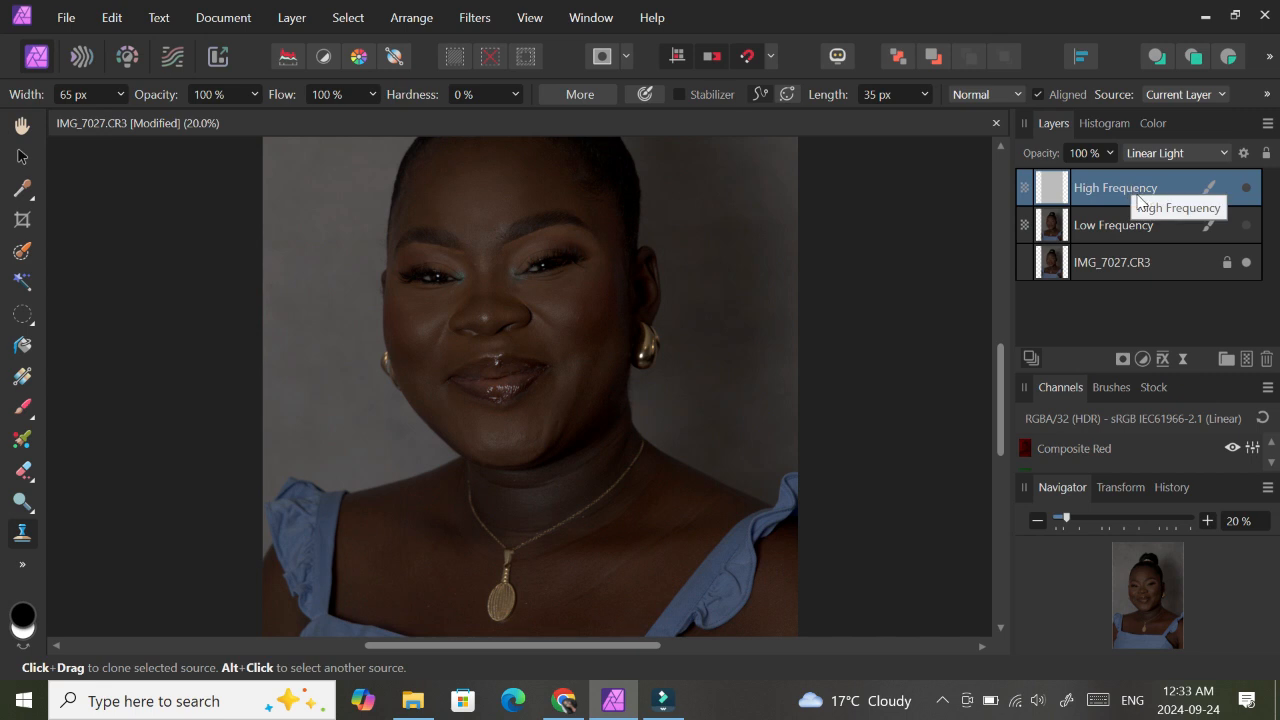
pyautogui.click(1092, 226)
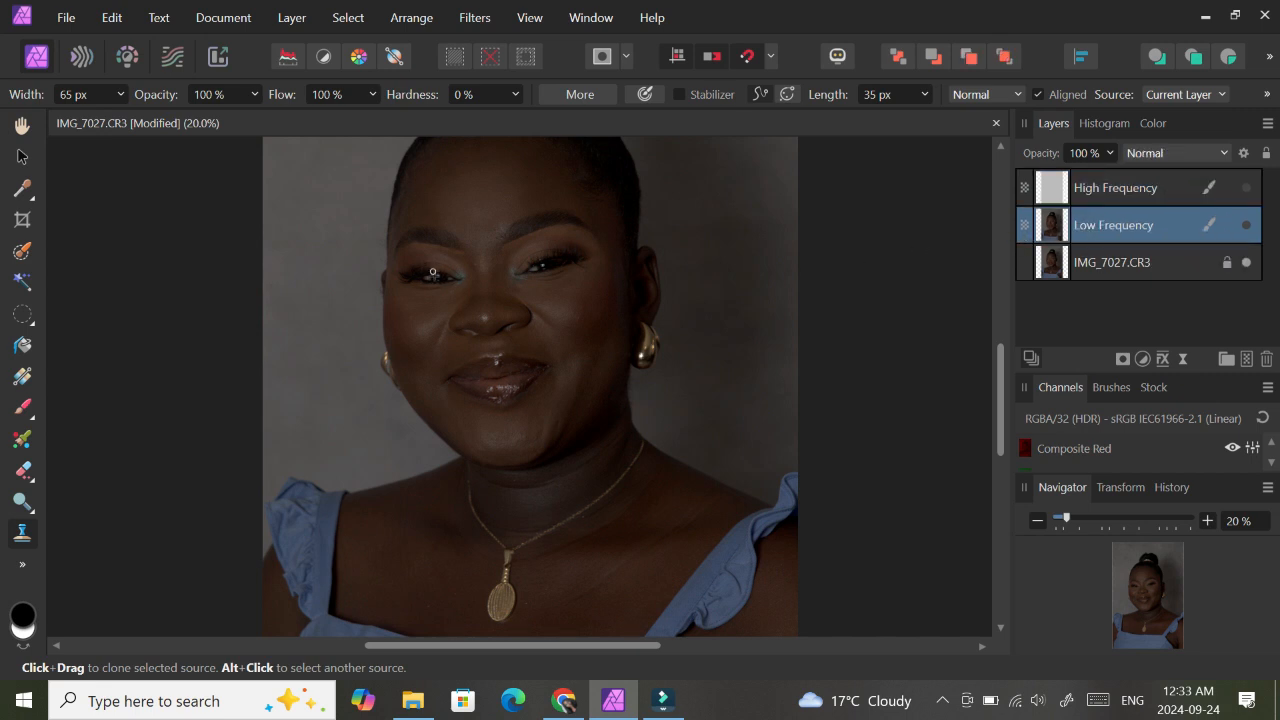
pyautogui.scroll(5, 505, 390)
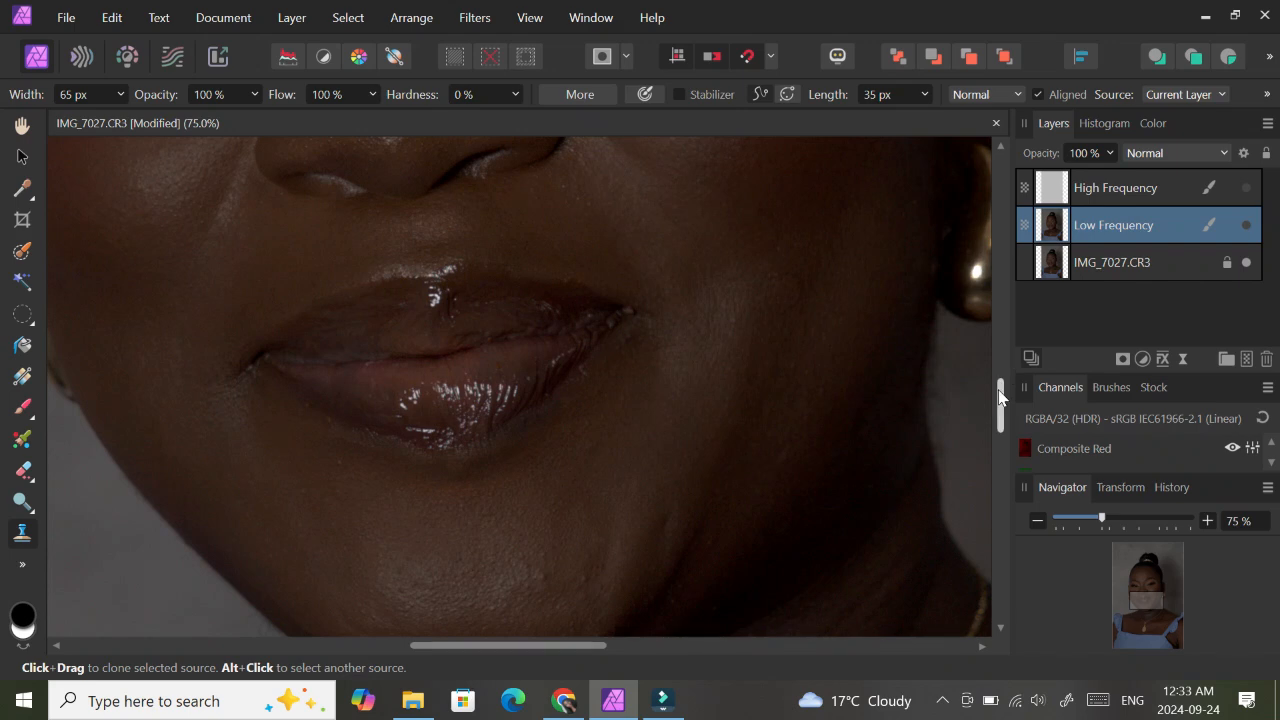
pyautogui.moveTo(1000, 397); pyautogui.dragTo(1002, 320)
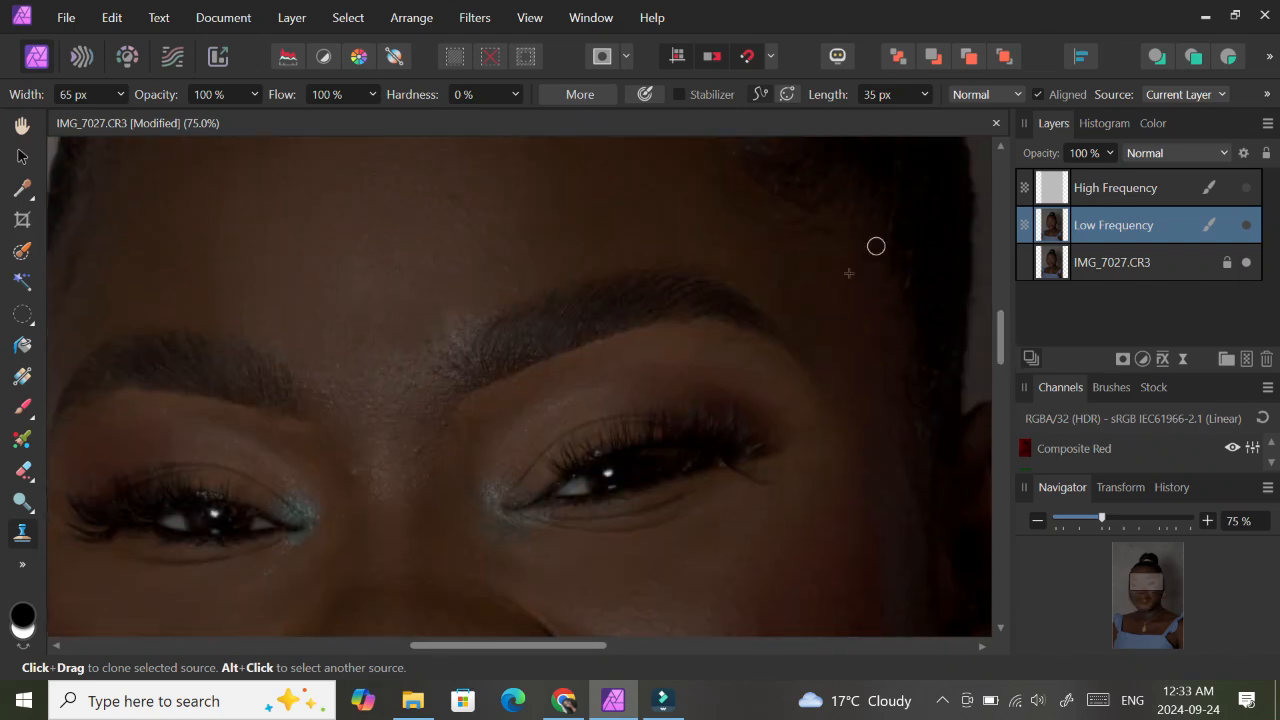
pyautogui.click(1246, 225)
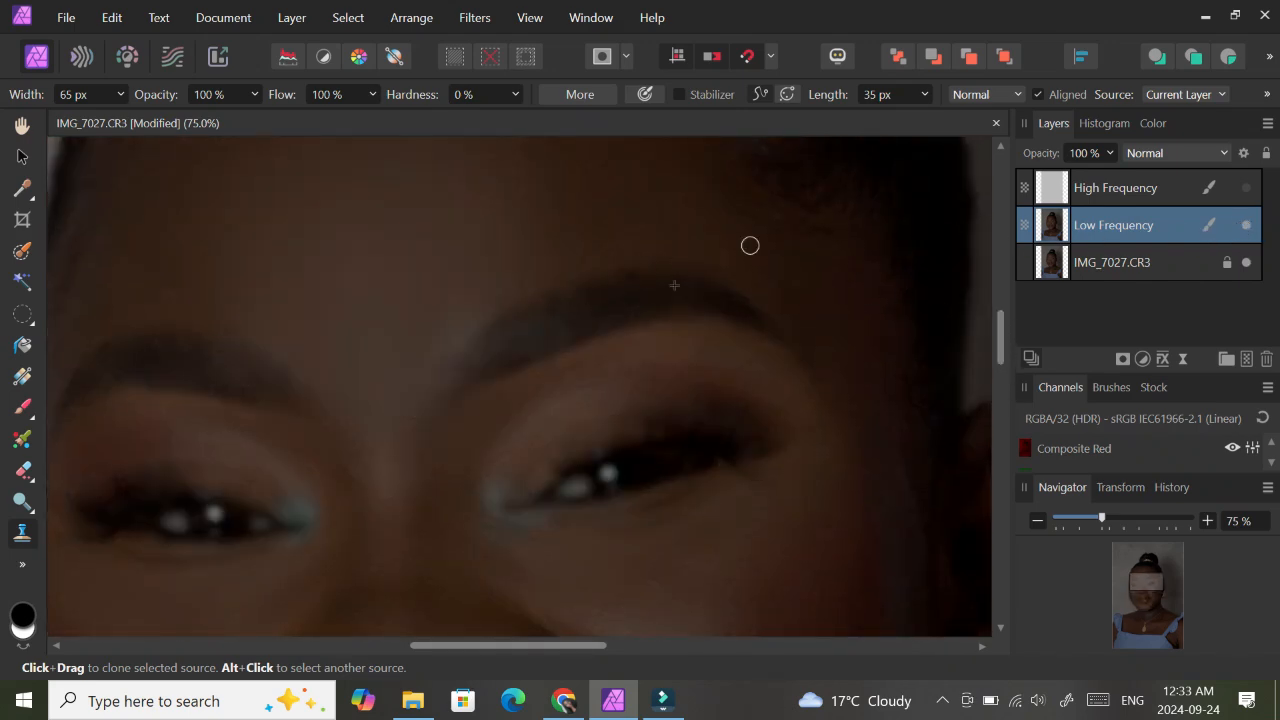
pyautogui.click(1246, 189)
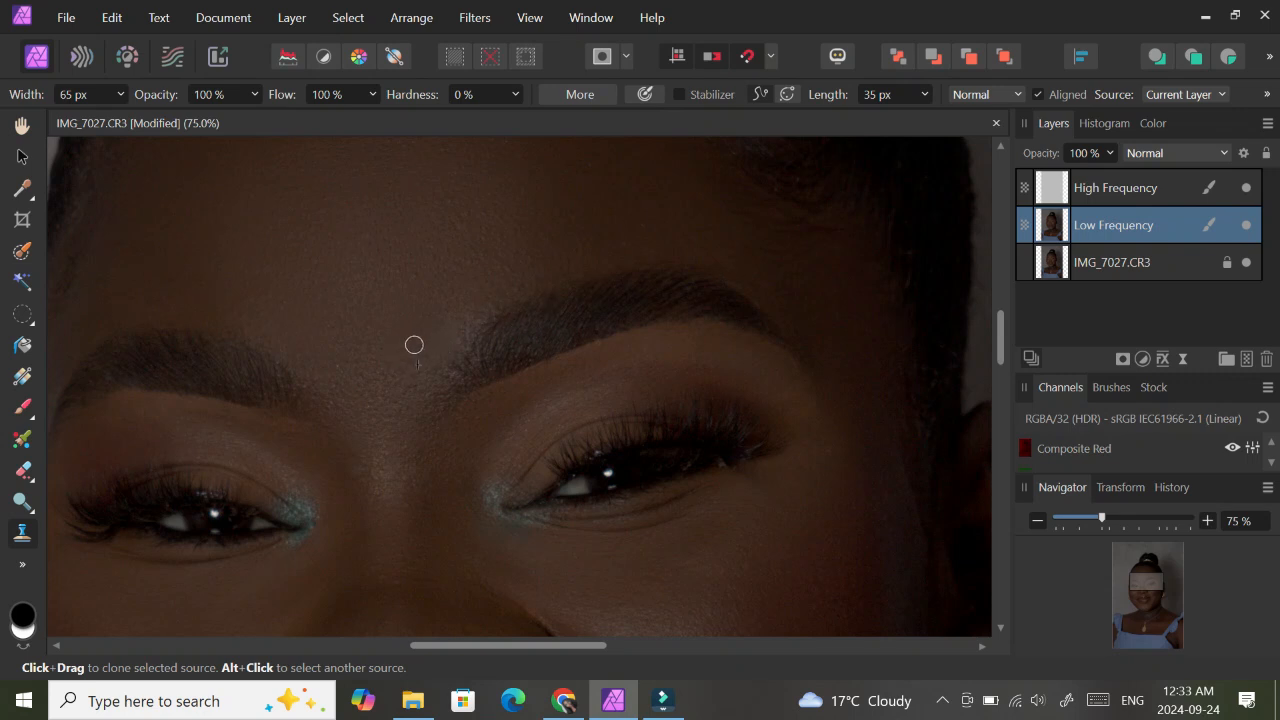
# - Blend the skin tones around the inner ends of both eyebrows on the Low Frequency layer with the Paint Mixer Brush at 68 px
pyautogui.click(22, 438)
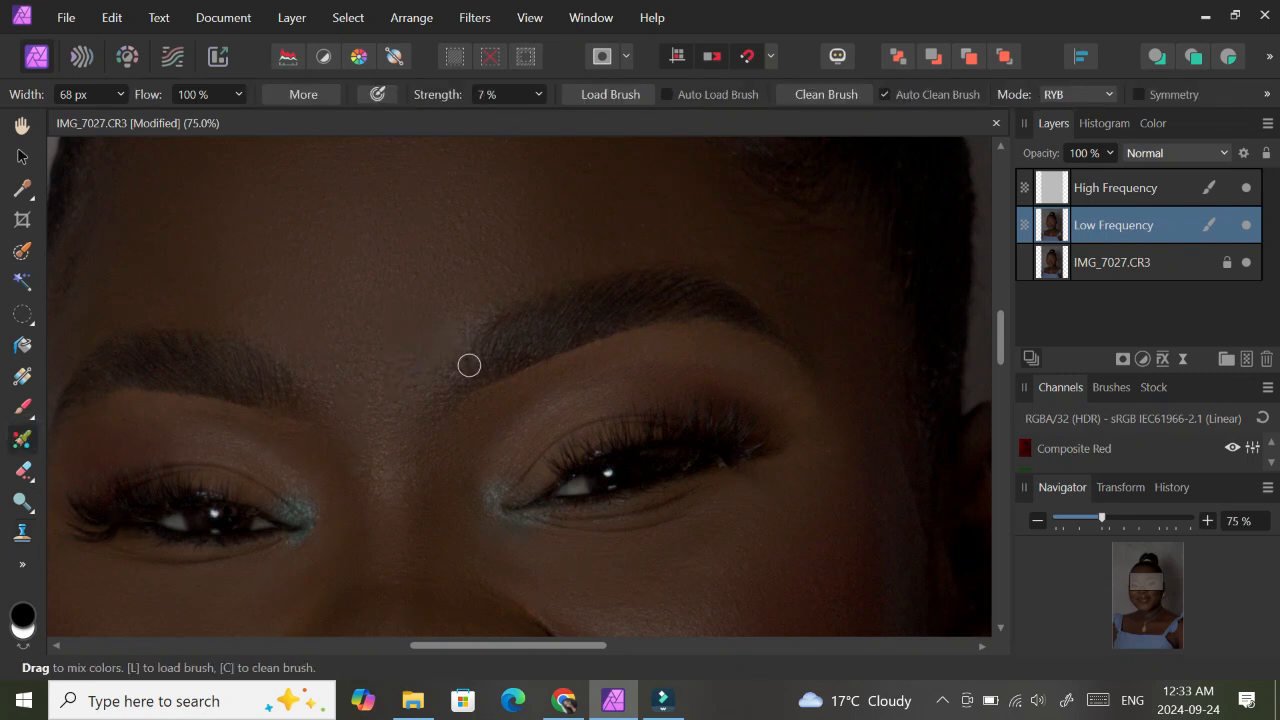
pyautogui.moveTo(488, 353)
pyautogui.mouseDown()
pyautogui.moveTo(471, 357)
pyautogui.moveTo(485, 335)
pyautogui.mouseUp()
pyautogui.moveTo(483, 360)
pyautogui.mouseDown()
pyautogui.moveTo(483, 331)
pyautogui.moveTo(464, 370)
pyautogui.mouseUp()
pyautogui.moveTo(294, 413)
pyautogui.mouseDown()
pyautogui.moveTo(268, 358)
pyautogui.moveTo(232, 354)
pyautogui.mouseUp()
pyautogui.moveTo(480, 369)
pyautogui.mouseDown()
pyautogui.moveTo(485, 359)
pyautogui.moveTo(455, 347)
pyautogui.mouseUp()
# - Set the mixer brush width to 103 px and blend the tones along the eyebrows and upper nose bridge
pyautogui.press(']')
pyautogui.press(']')
pyautogui.press(']')
pyautogui.moveTo(556, 333); pyautogui.dragTo(562, 330)
pyautogui.moveTo(497, 358)
pyautogui.mouseDown()
pyautogui.moveTo(498, 330)
pyautogui.moveTo(463, 377)
pyautogui.moveTo(458, 337)
pyautogui.mouseUp()
pyautogui.moveTo(289, 391)
pyautogui.mouseDown()
pyautogui.moveTo(299, 434)
pyautogui.moveTo(283, 423)
pyautogui.mouseUp()
pyautogui.moveTo(469, 431); pyautogui.dragTo(457, 414)
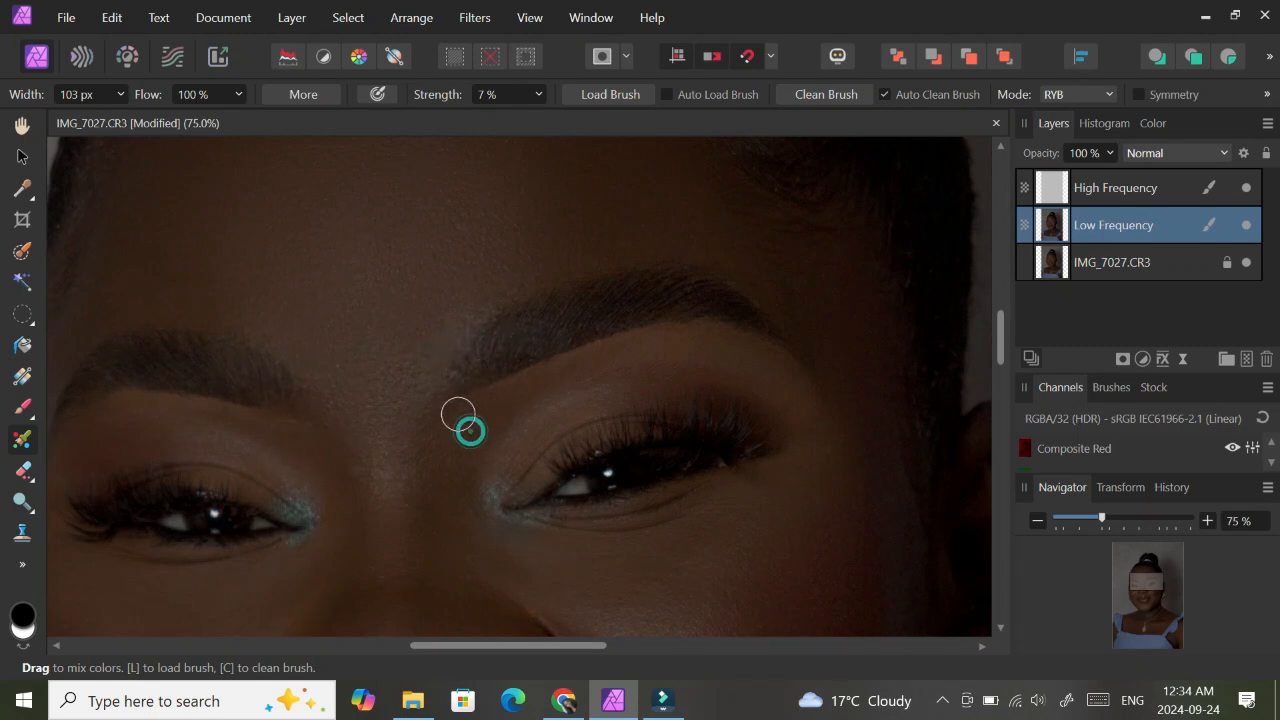
# - Clone skin texture under the left-hand eyebrow and beside the nose bridge on the High Frequency layer at 65 px
pyautogui.hotkey('alt', ']')
pyautogui.press('s')
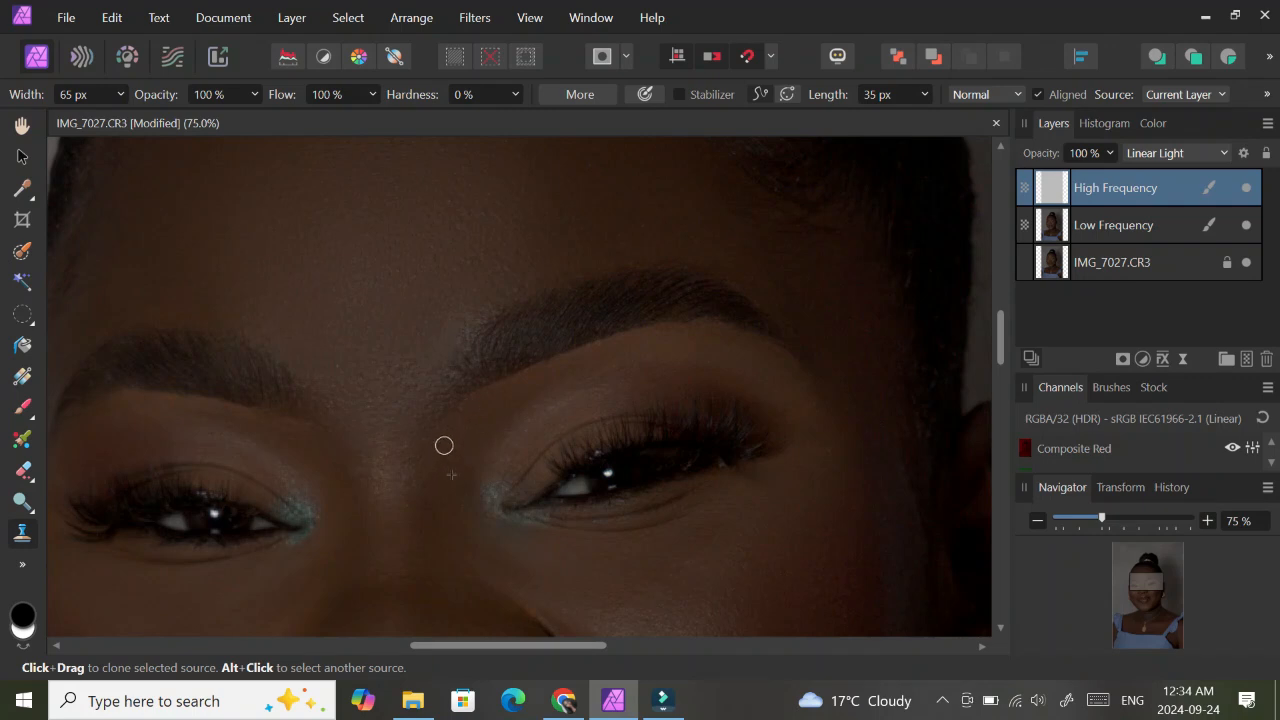
pyautogui.keyDown('alt'); pyautogui.click(300, 435); pyautogui.keyUp('alt')
pyautogui.keyDown('alt'); pyautogui.click(311, 433); pyautogui.keyUp('alt')
pyautogui.click(303, 422)
pyautogui.click(264, 420)
pyautogui.click(272, 435)
pyautogui.click(352, 457)
pyautogui.keyDown('alt'); pyautogui.click(361, 478); pyautogui.keyUp('alt')
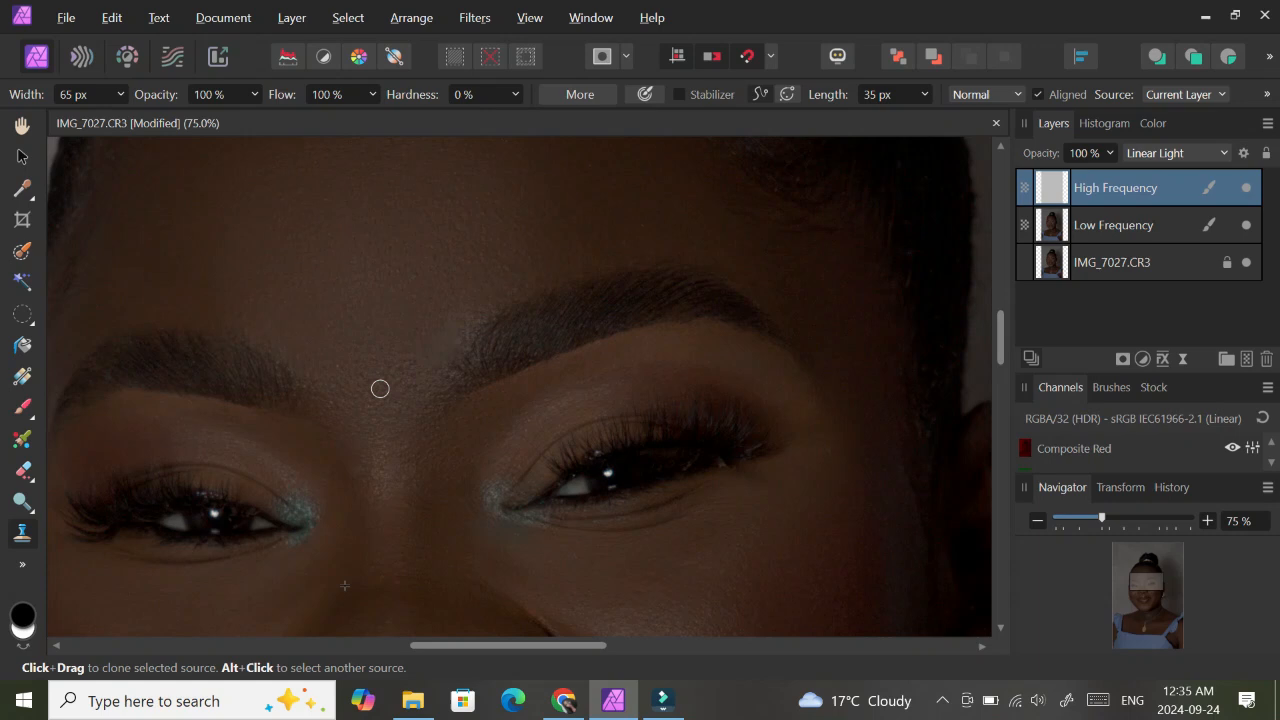
# - Clone clean texture along the upper edge of the right-hand eyebrow and sample skin between the brows
pyautogui.keyDown('alt'); pyautogui.click(537, 274); pyautogui.keyUp('alt')
pyautogui.click(518, 288)
pyautogui.keyDown('alt'); pyautogui.click(756, 290); pyautogui.keyUp('alt')
pyautogui.click(747, 278)
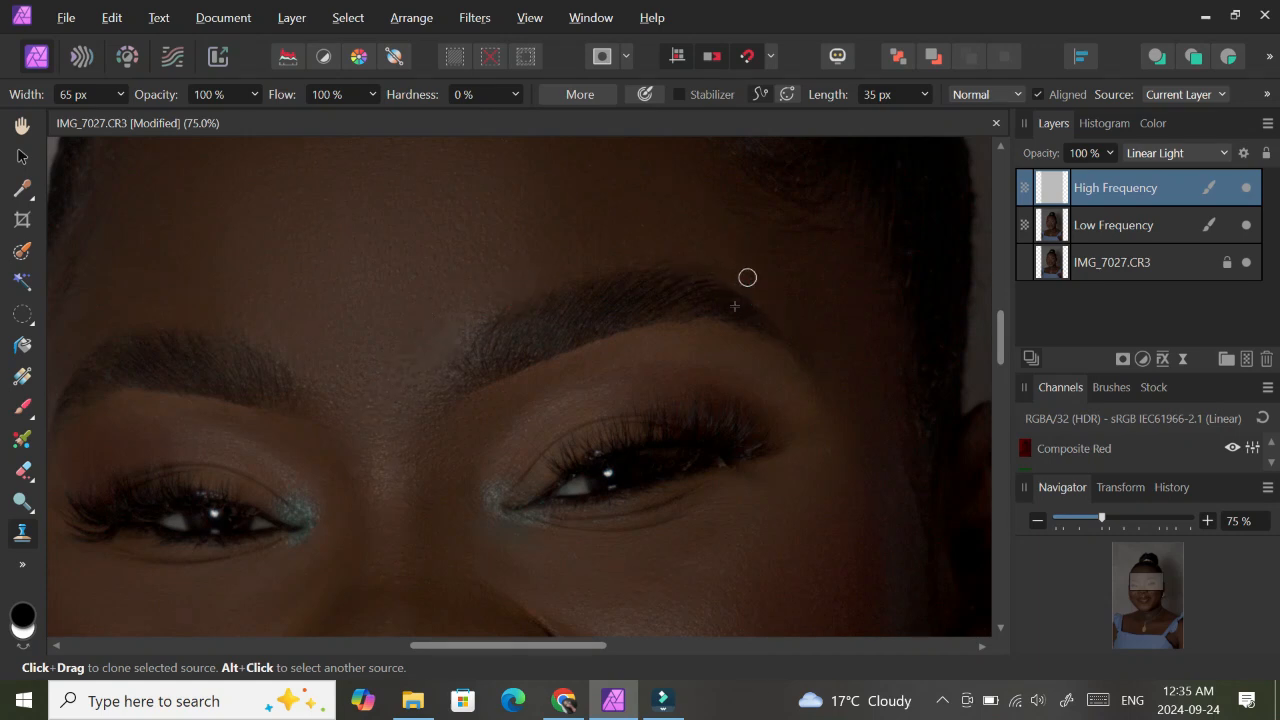
pyautogui.keyDown('alt'); pyautogui.click(415, 419); pyautogui.keyUp('alt')
pyautogui.keyDown('alt'); pyautogui.click(410, 385); pyautogui.keyUp('alt')
# - Set the Clone Brush width to 47 px and clean up the skin texture around the right-hand corner of the mouth
pyautogui.scroll(-5, 982, 398)
pyautogui.keyDown('alt'); pyautogui.click(608, 245); pyautogui.keyUp('alt')
pyautogui.press('[')
pyautogui.press('[')
pyautogui.press('[')
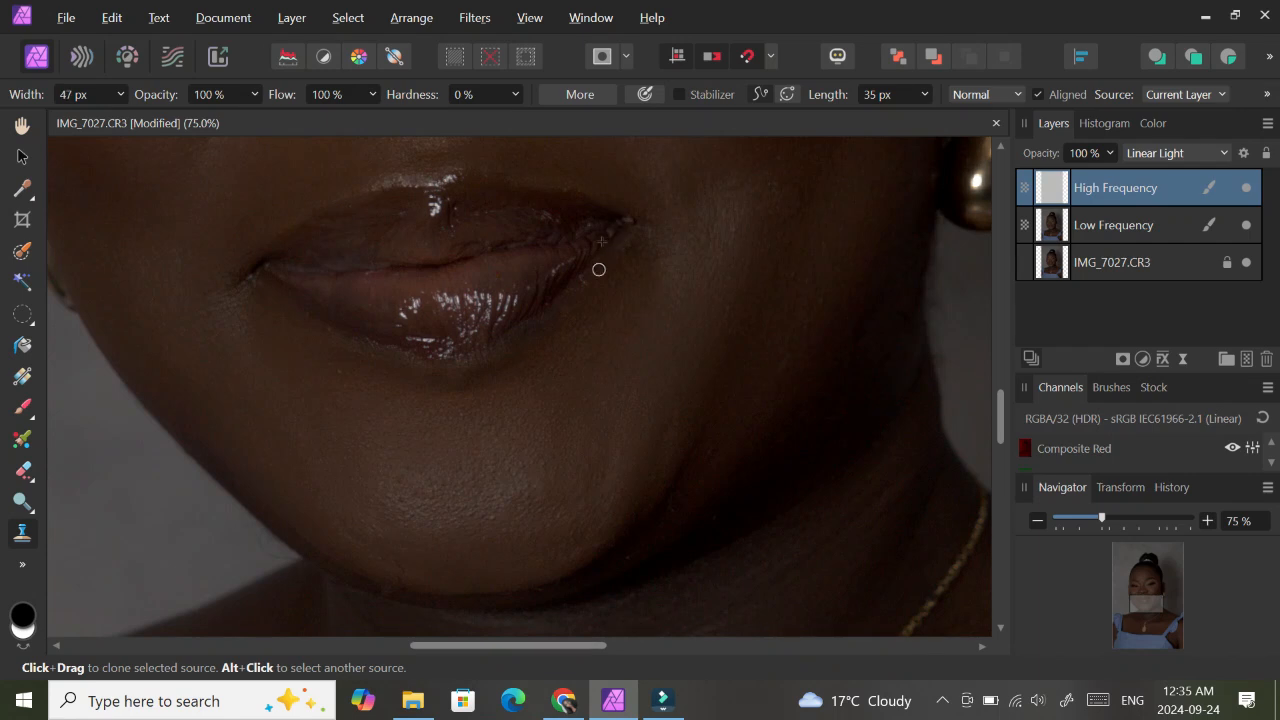
pyautogui.click(600, 268)
pyautogui.click(625, 225)
pyautogui.keyDown('alt'); pyautogui.click(628, 222); pyautogui.keyUp('alt')
pyautogui.click(630, 238)
pyautogui.keyDown('alt'); pyautogui.click(633, 236); pyautogui.keyUp('alt')
pyautogui.click(632, 222)
pyautogui.keyDown('alt'); pyautogui.click(652, 212); pyautogui.keyUp('alt')
pyautogui.click(636, 221)
# - Clone clean skin texture along both sides of the lower lip's edge on the High Frequency layer
pyautogui.keyDown('alt'); pyautogui.click(577, 297); pyautogui.keyUp('alt')
pyautogui.click(583, 279)
pyautogui.keyDown('alt'); pyautogui.click(346, 332); pyautogui.keyUp('alt')
pyautogui.click(329, 331)
pyautogui.keyDown('alt'); pyautogui.click(315, 323); pyautogui.keyUp('alt')
pyautogui.click(306, 314)
pyautogui.click(340, 372)
pyautogui.keyDown('alt'); pyautogui.click(578, 352); pyautogui.keyUp('alt')
pyautogui.click(588, 335)
# - Group the High Frequency and Low Frequency layers
pyautogui.moveTo(999, 418); pyautogui.dragTo(1005, 381)
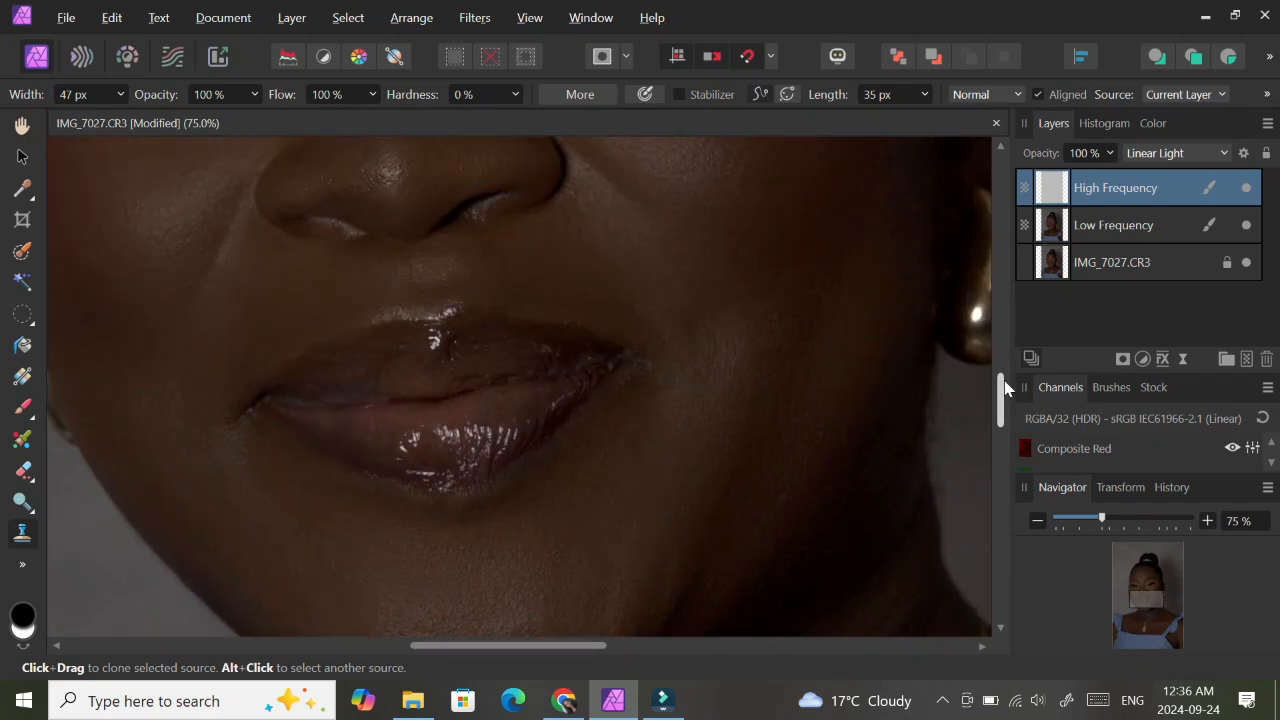
pyautogui.hotkey('ctrl', '-')
pyautogui.hotkey('ctrl', '-')
pyautogui.hotkey('ctrl', '-')
pyautogui.hotkey('ctrl', '-')
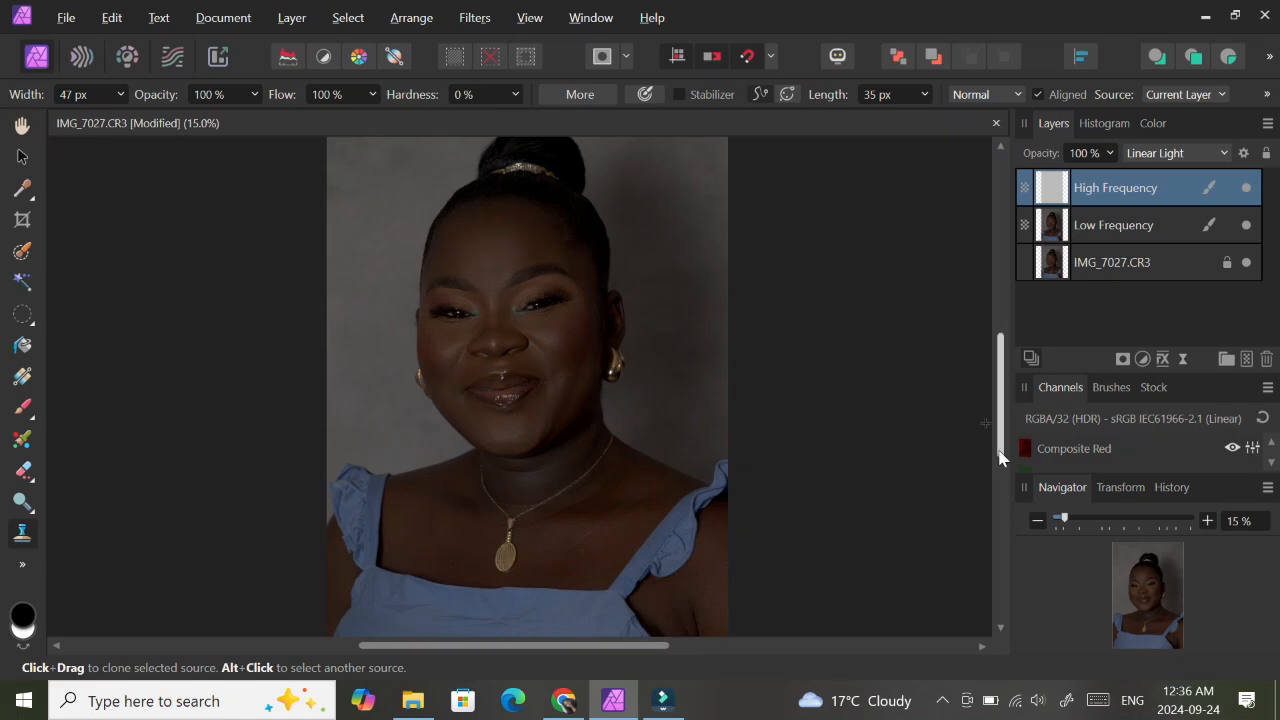
pyautogui.scroll(1, 645, 403)
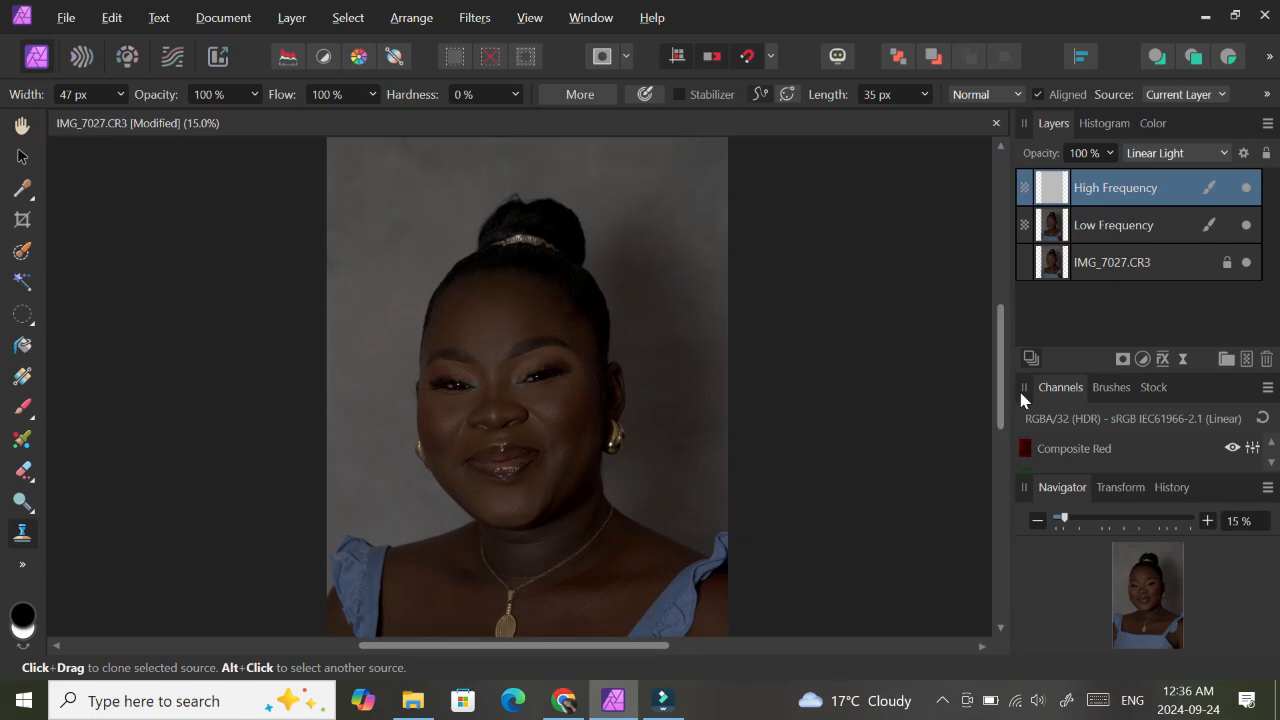
pyautogui.moveTo(1001, 378)
pyautogui.mouseDown()
pyautogui.moveTo(1005, 417)
pyautogui.moveTo(1005, 382)
pyautogui.mouseUp()
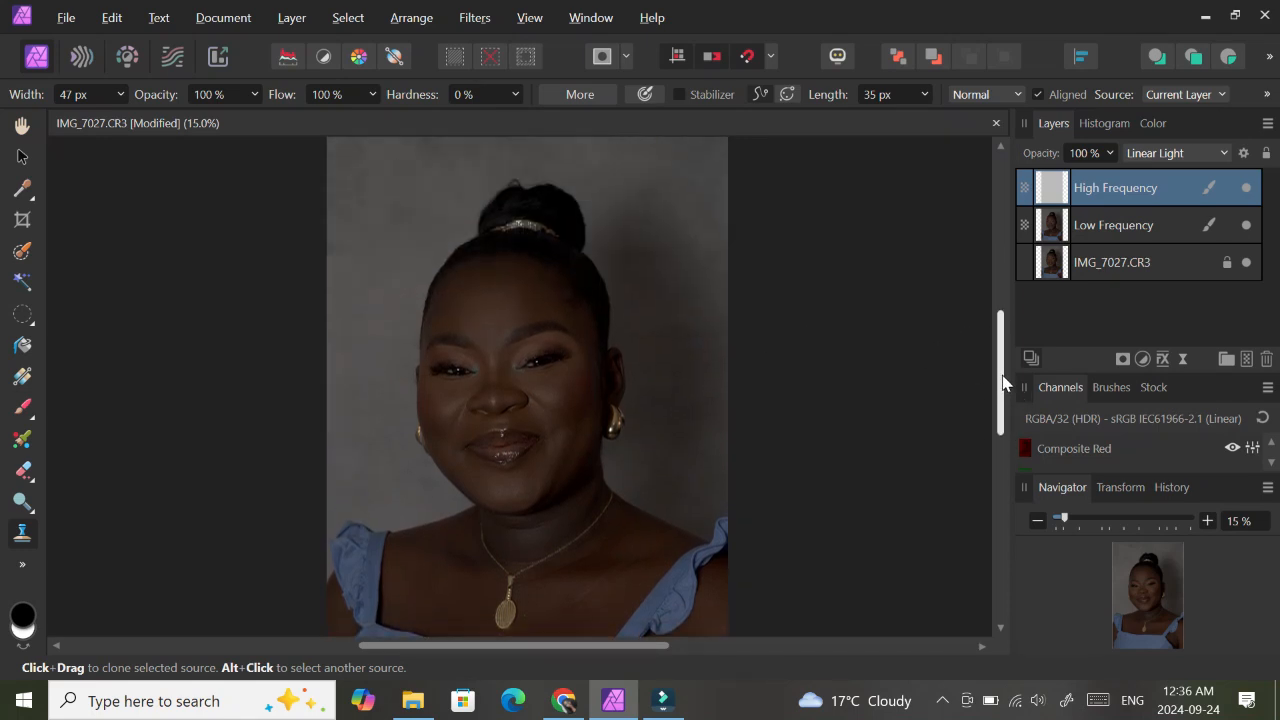
pyautogui.click(1045, 230)
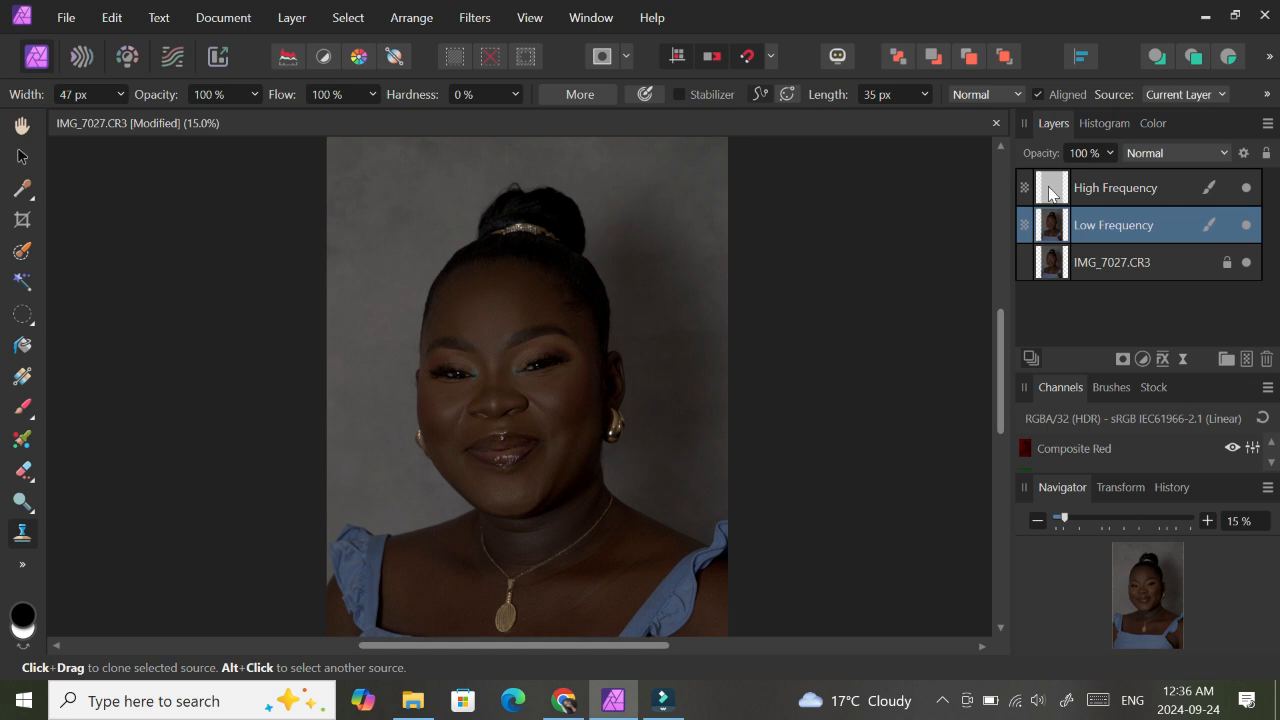
pyautogui.click(1046, 192)
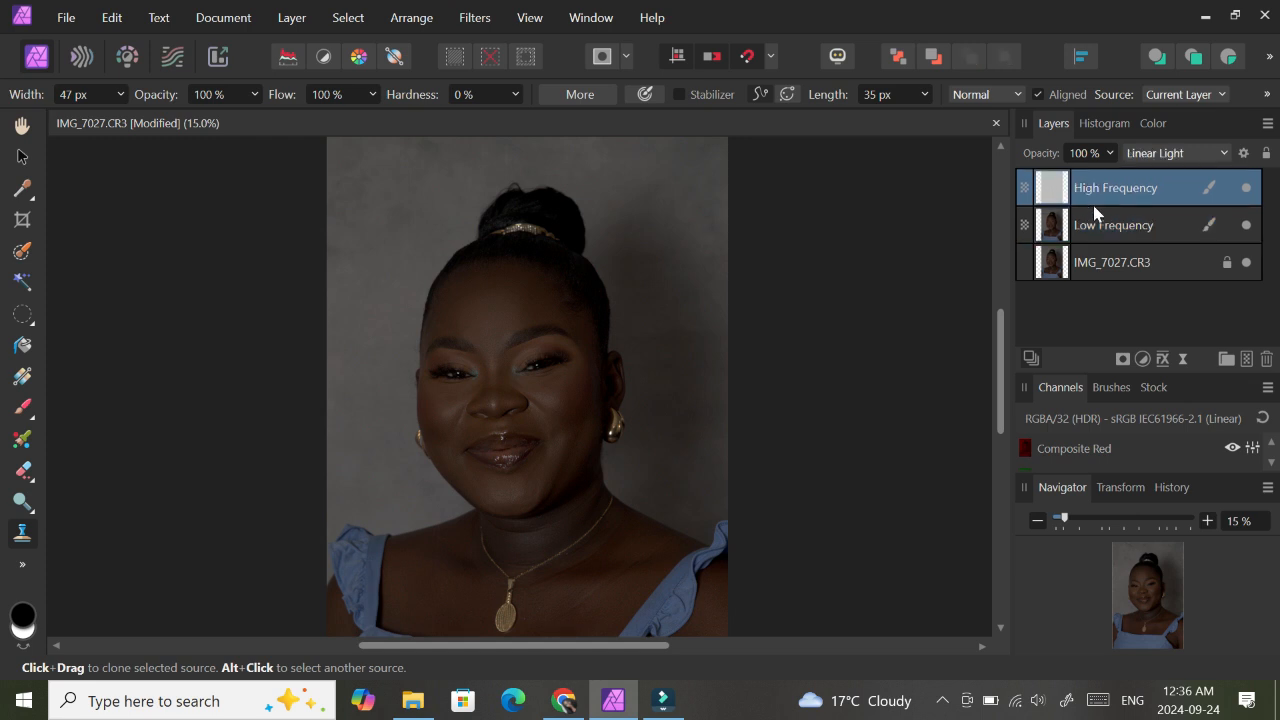
pyautogui.keyDown('ctrl'); pyautogui.click(1048, 228); pyautogui.keyUp('ctrl')
pyautogui.hotkey('ctrl', 'g')
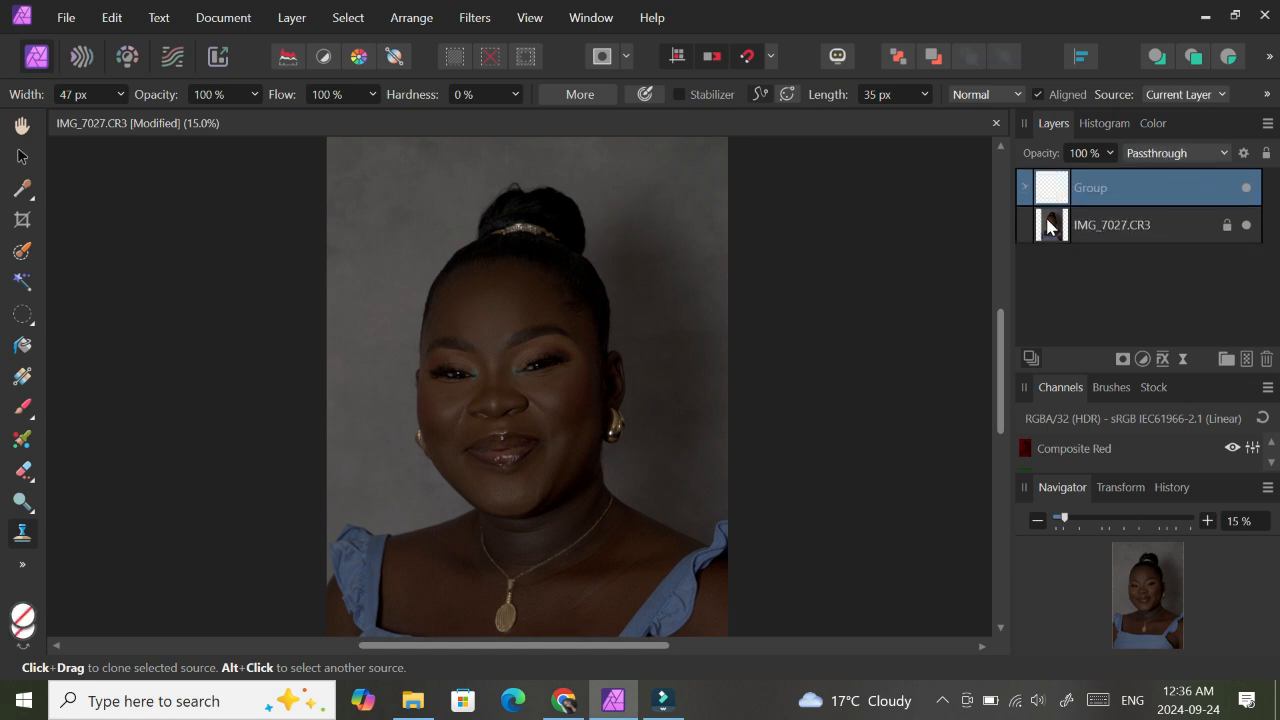
# - Rename the layer group as "frequency separation"
pyautogui.doubleClick(1096, 196)
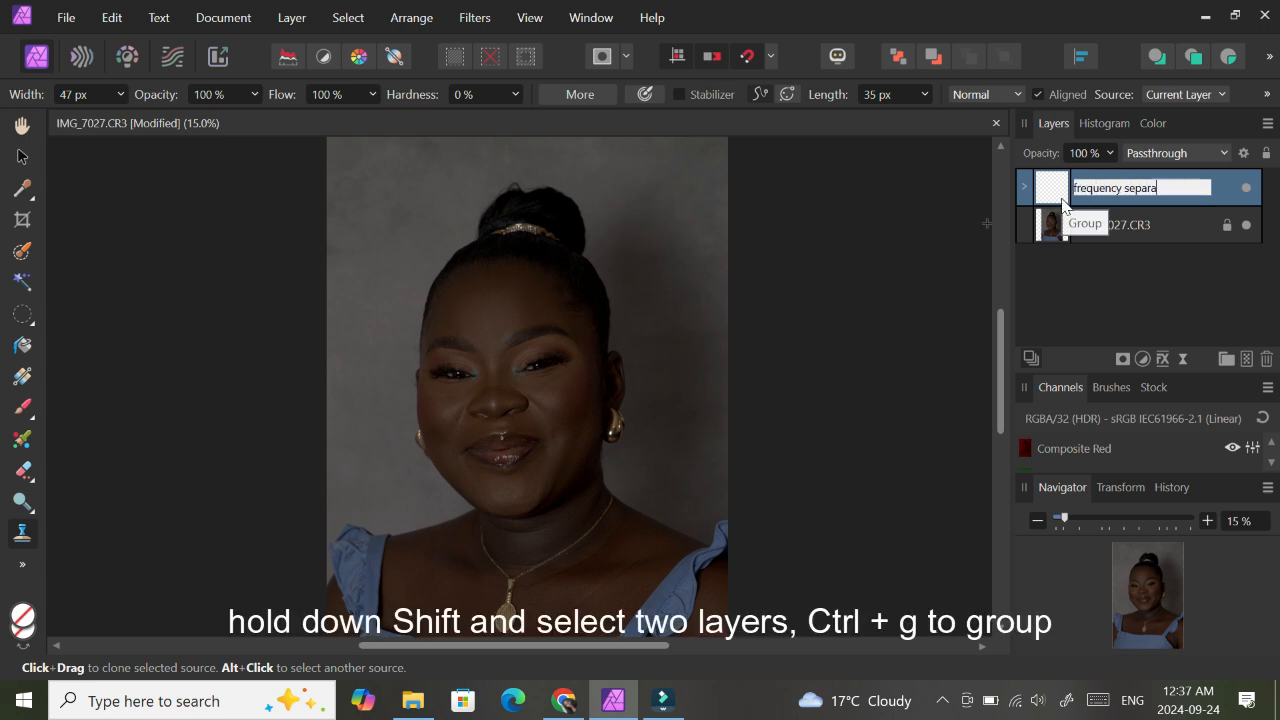
pyautogui.write('frequency separation')
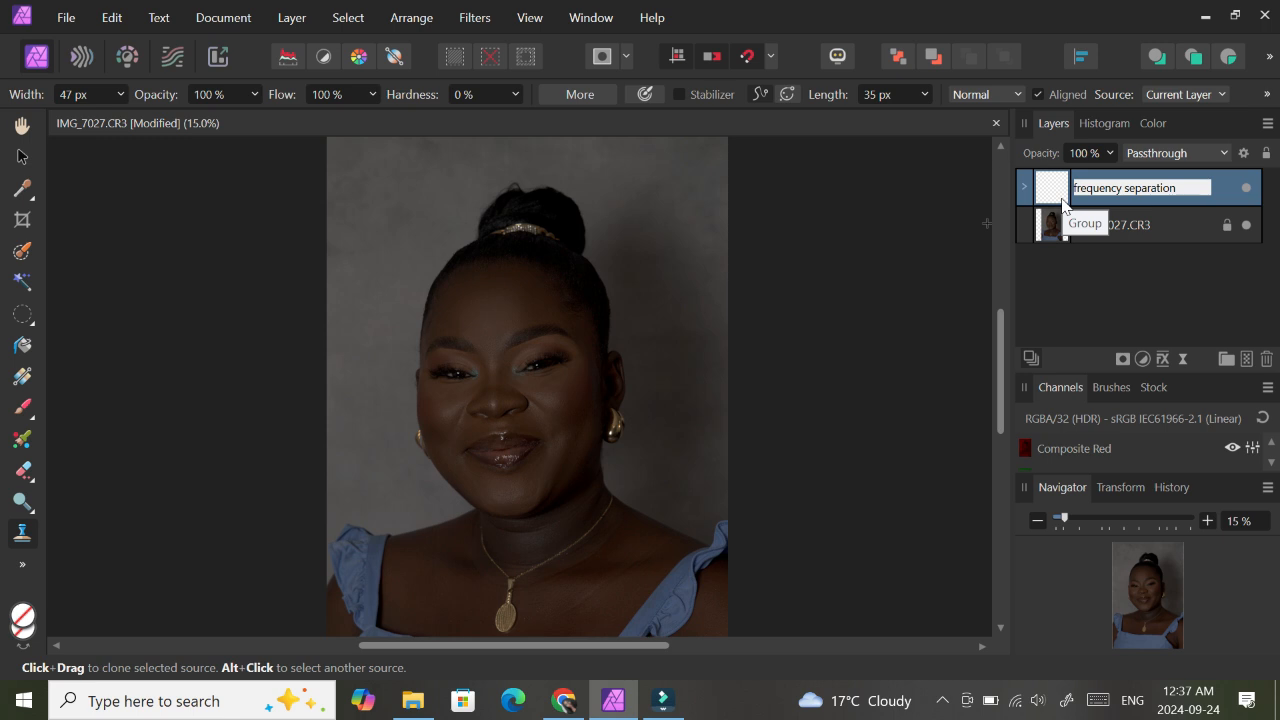
pyautogui.press('Return')
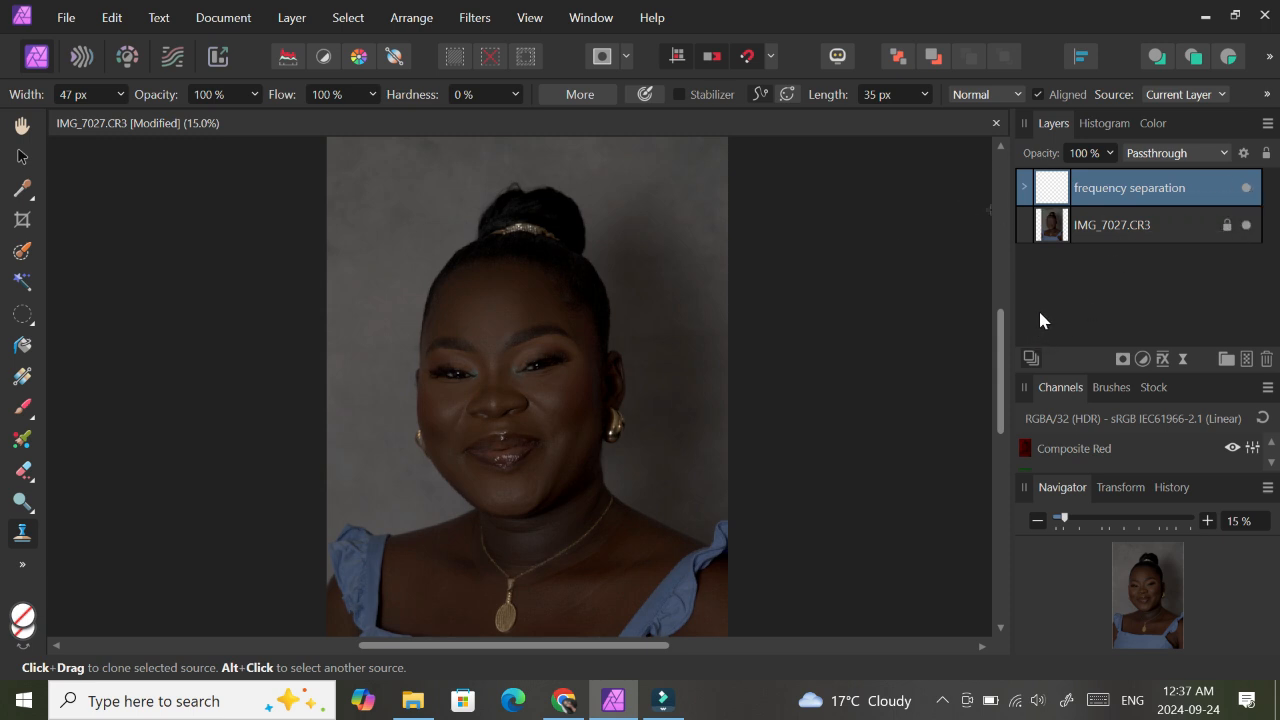
# - Add a Curves adjustment above the frequency separation group
pyautogui.moveTo(1001, 332); pyautogui.dragTo(1001, 338)
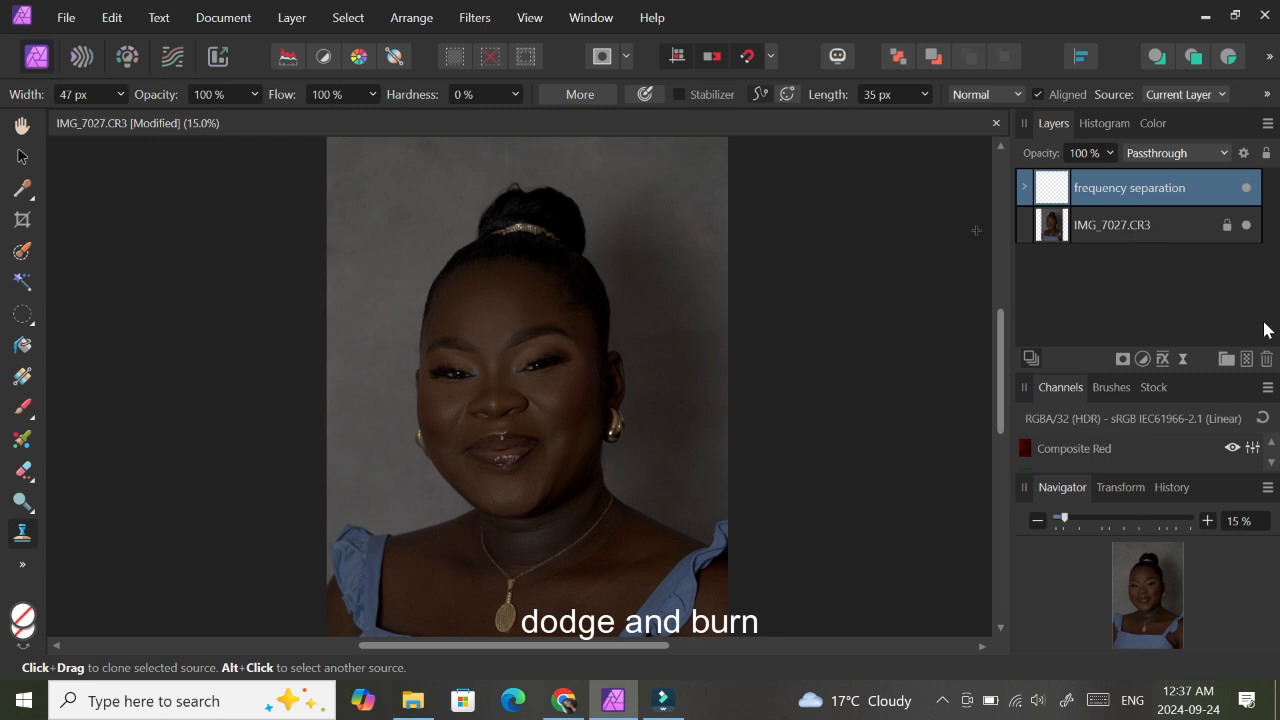
pyautogui.click(1141, 359)
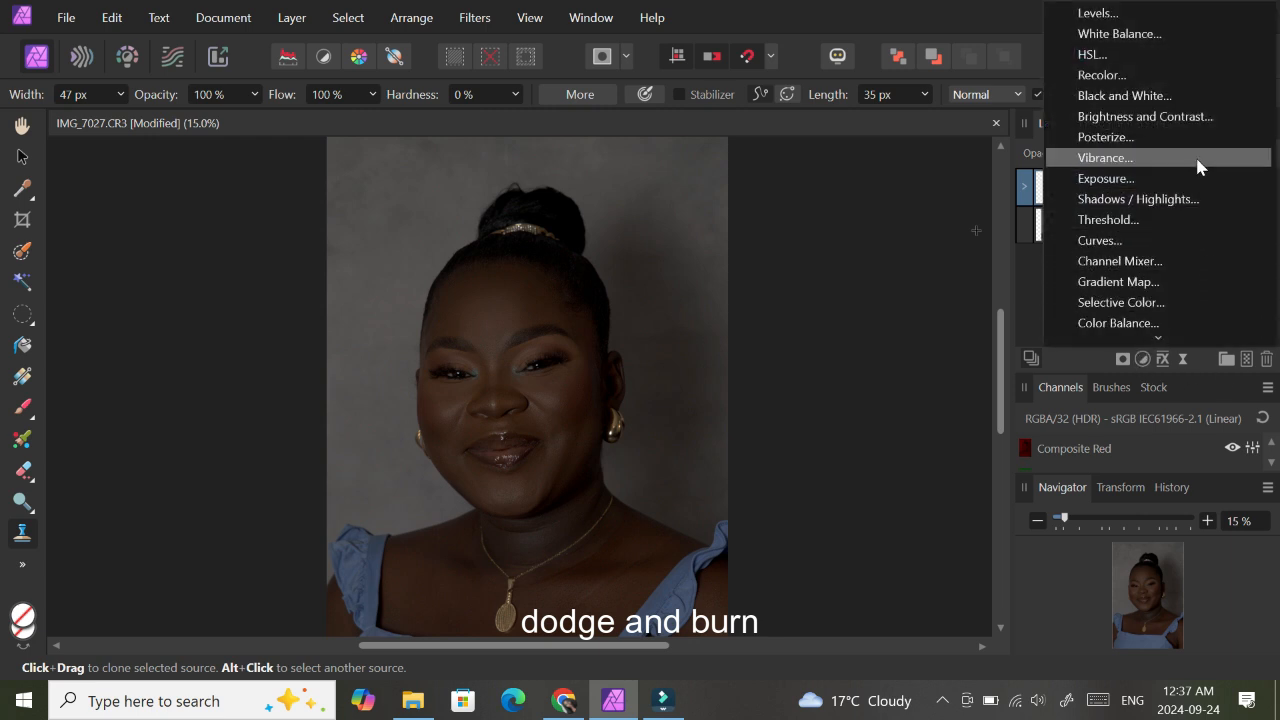
pyautogui.click(1121, 238)
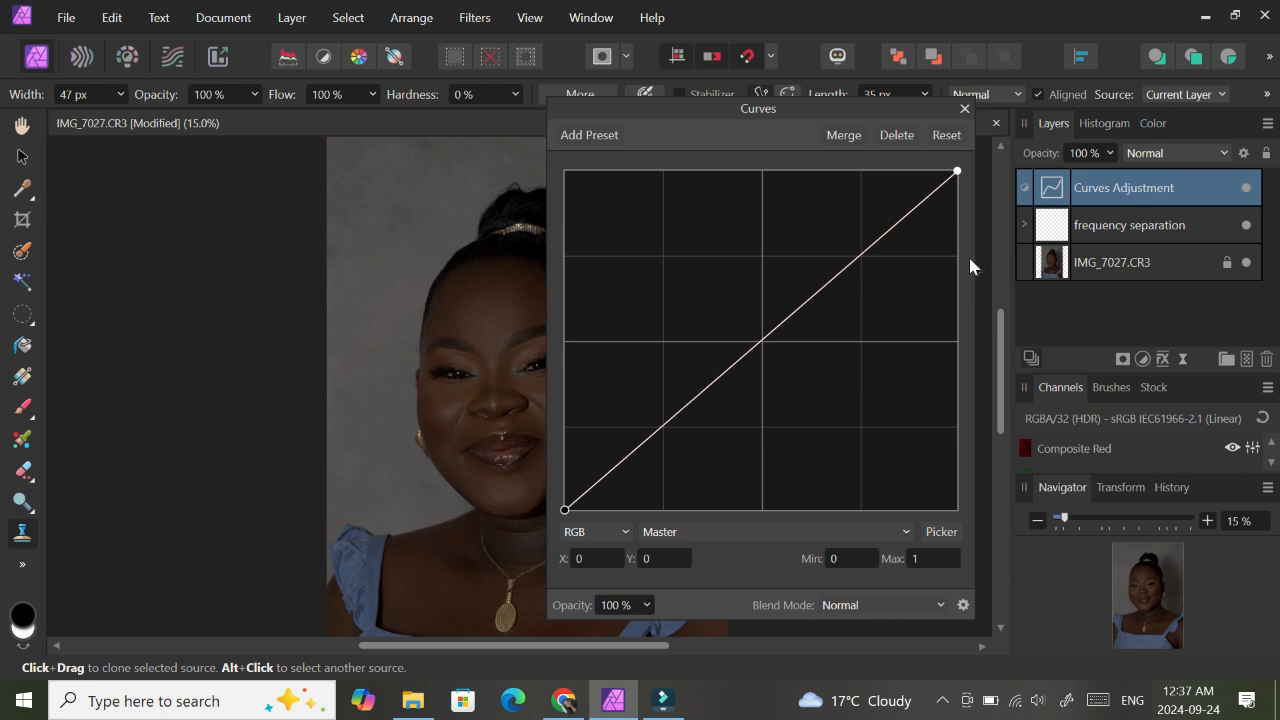
pyautogui.click(761, 341)
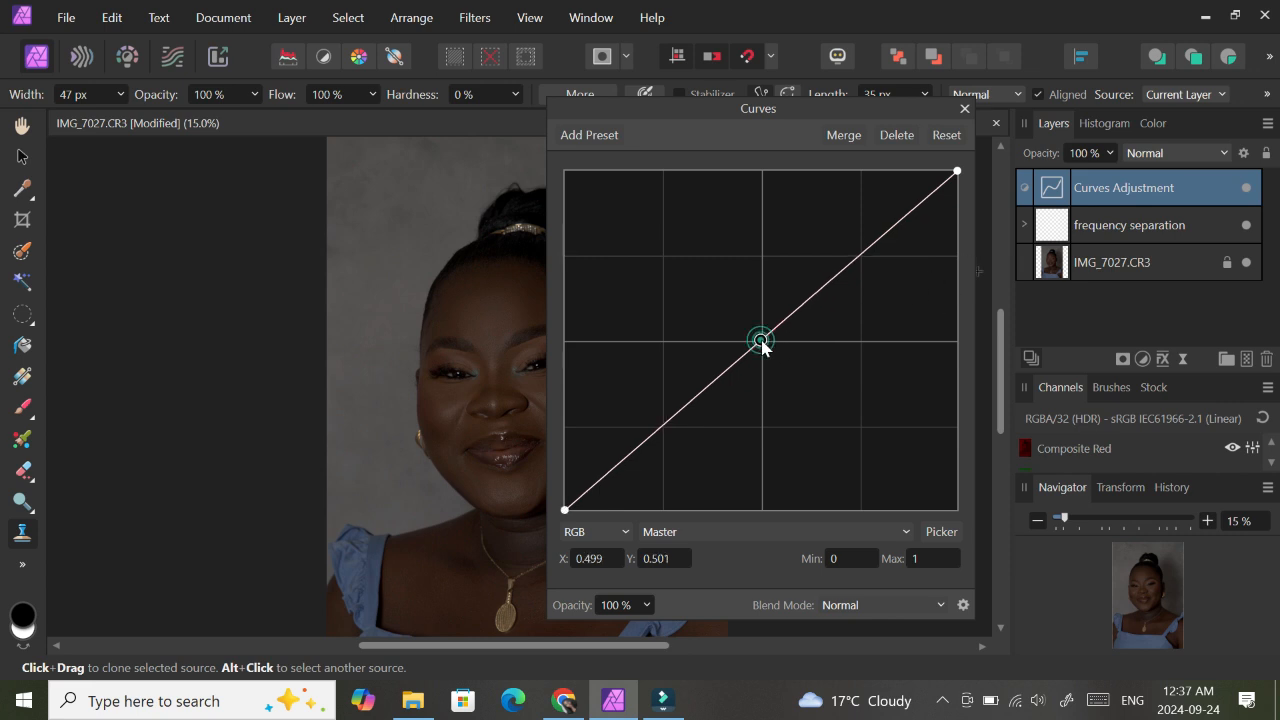
pyautogui.moveTo(762, 345); pyautogui.dragTo(775, 356)
pyautogui.moveTo(809, 108); pyautogui.dragTo(970, 133)
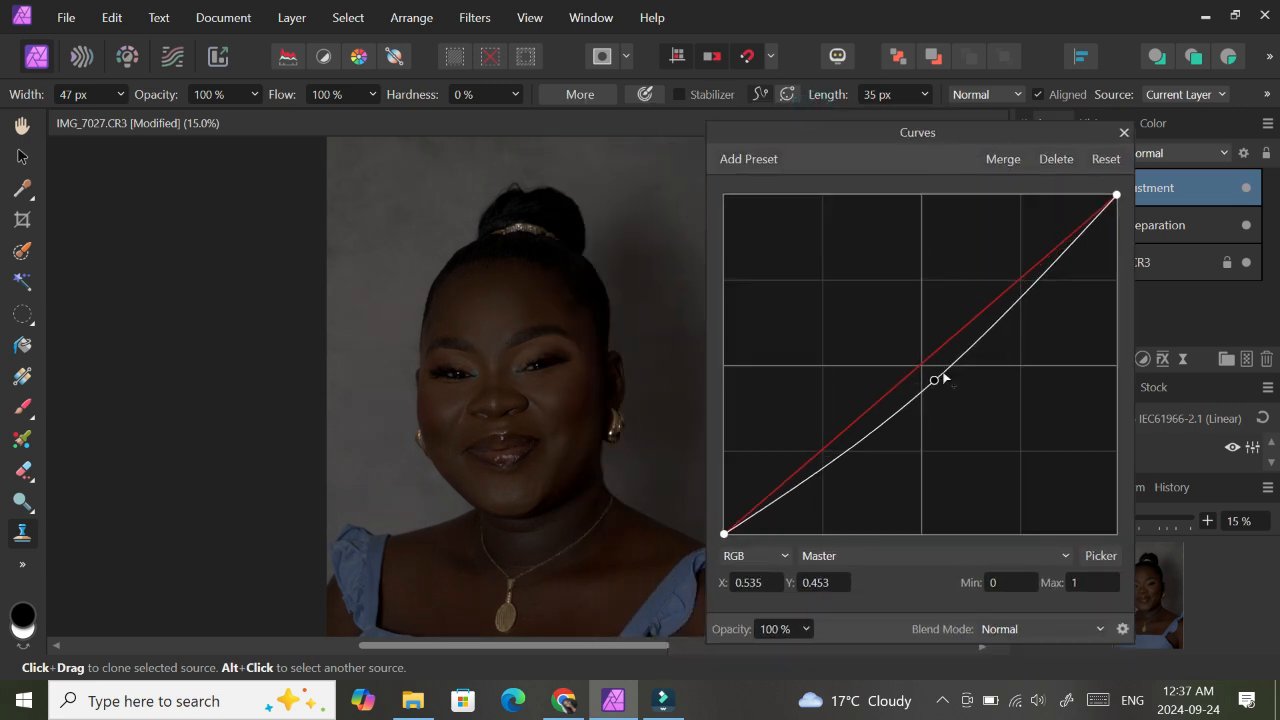
pyautogui.moveTo(944, 380)
pyautogui.mouseDown()
pyautogui.moveTo(931, 380)
pyautogui.moveTo(946, 388)
pyautogui.mouseUp()
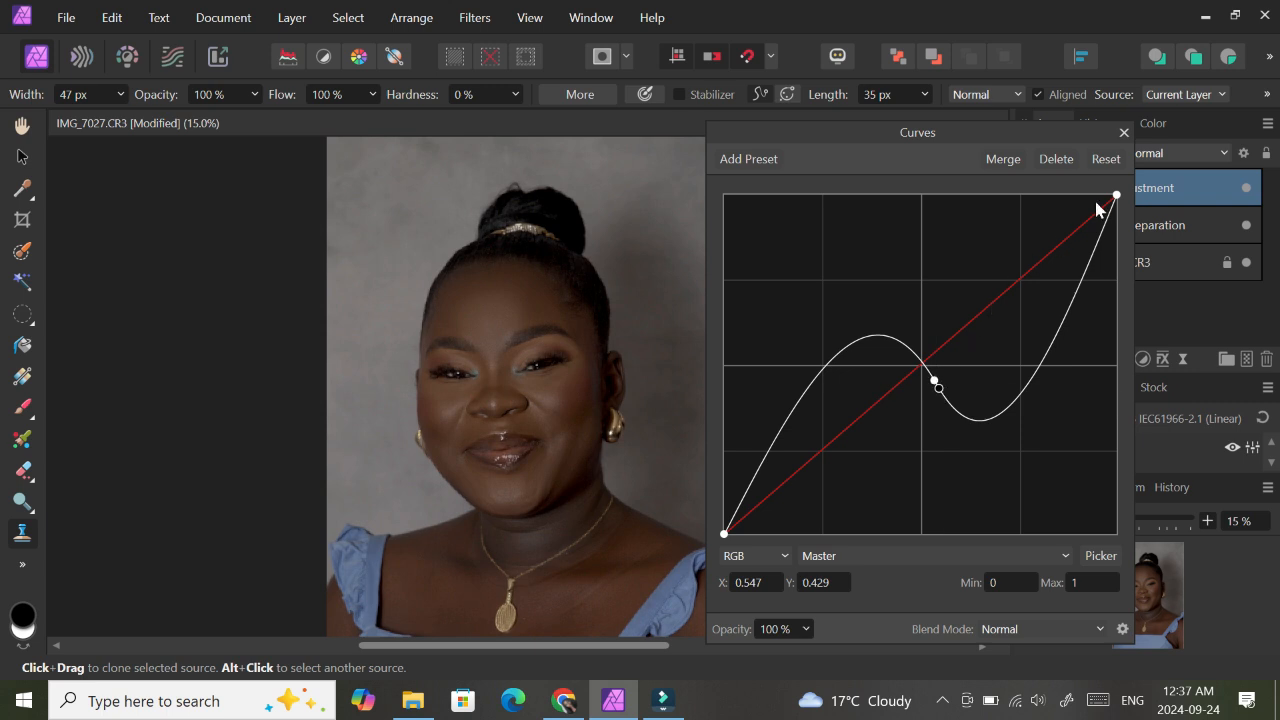
pyautogui.click(1105, 162)
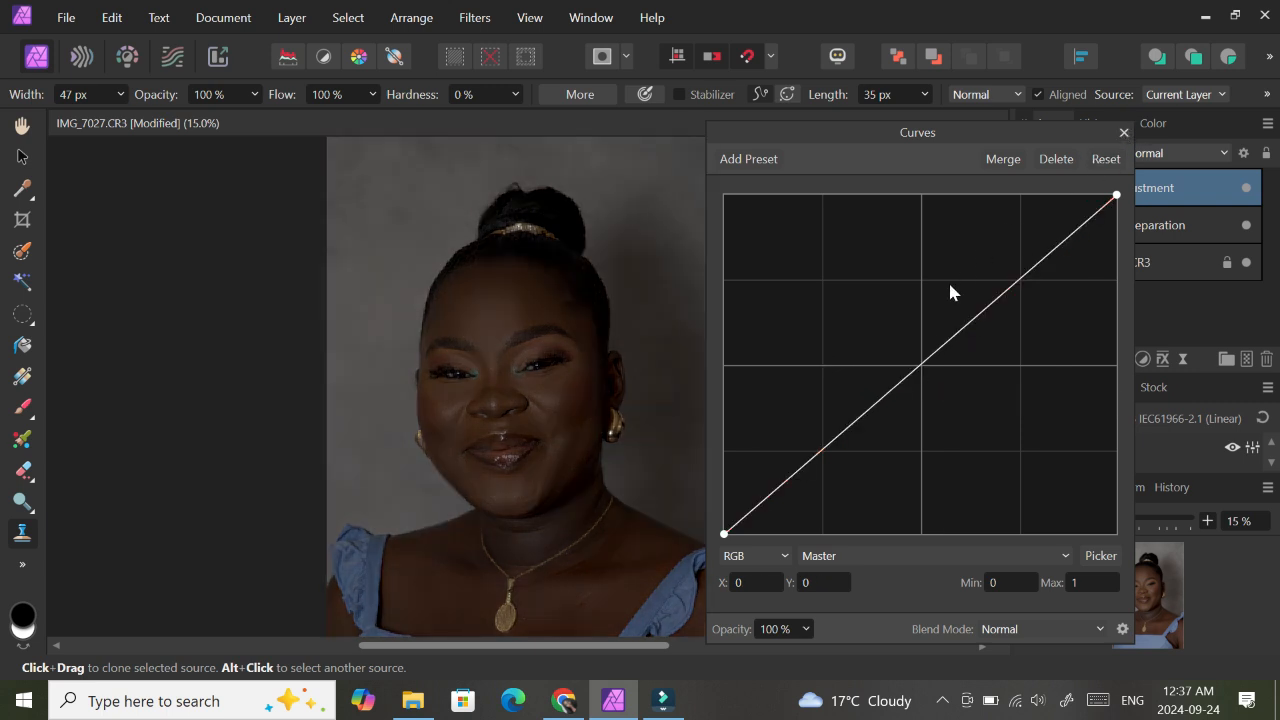
# - Pull the midpoint of the Curves adjustment slightly down to darken the portrait
pyautogui.moveTo(921, 365); pyautogui.dragTo(939, 386)
pyautogui.click(1124, 132)
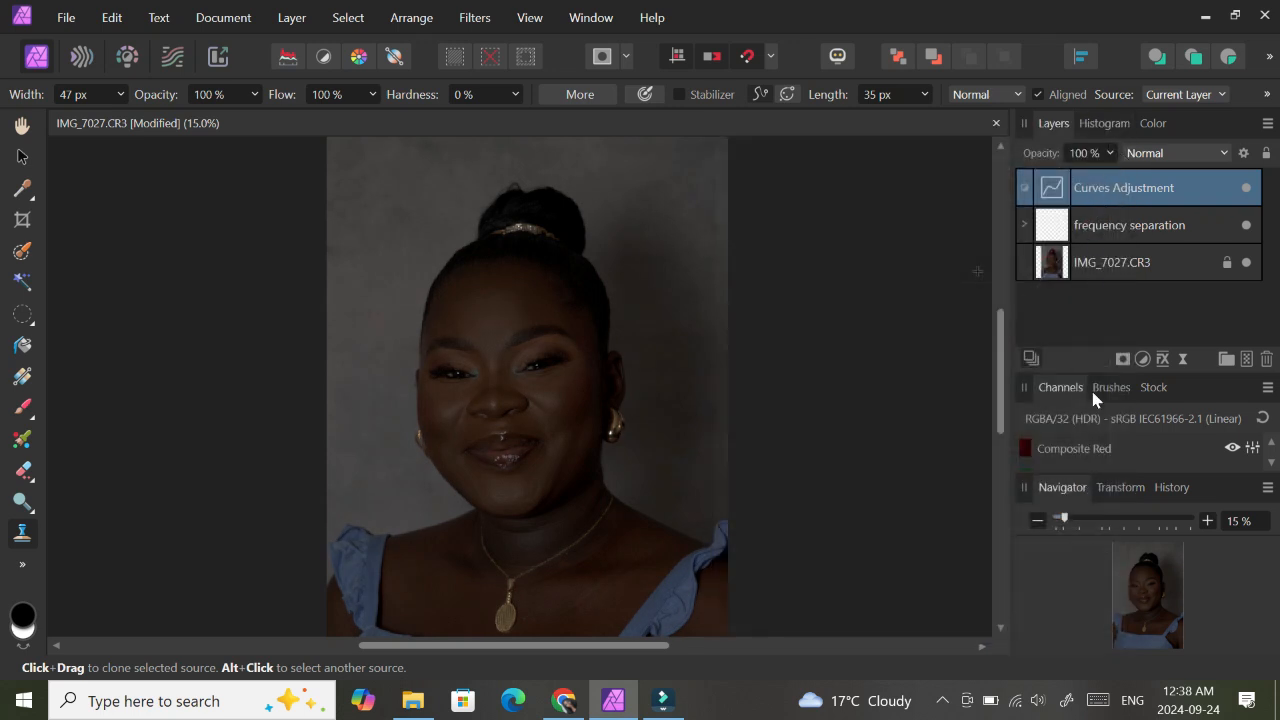
# - Add a second Curves adjustment on top and raise its midpoint to brighten the portrait
pyautogui.click(1143, 360)
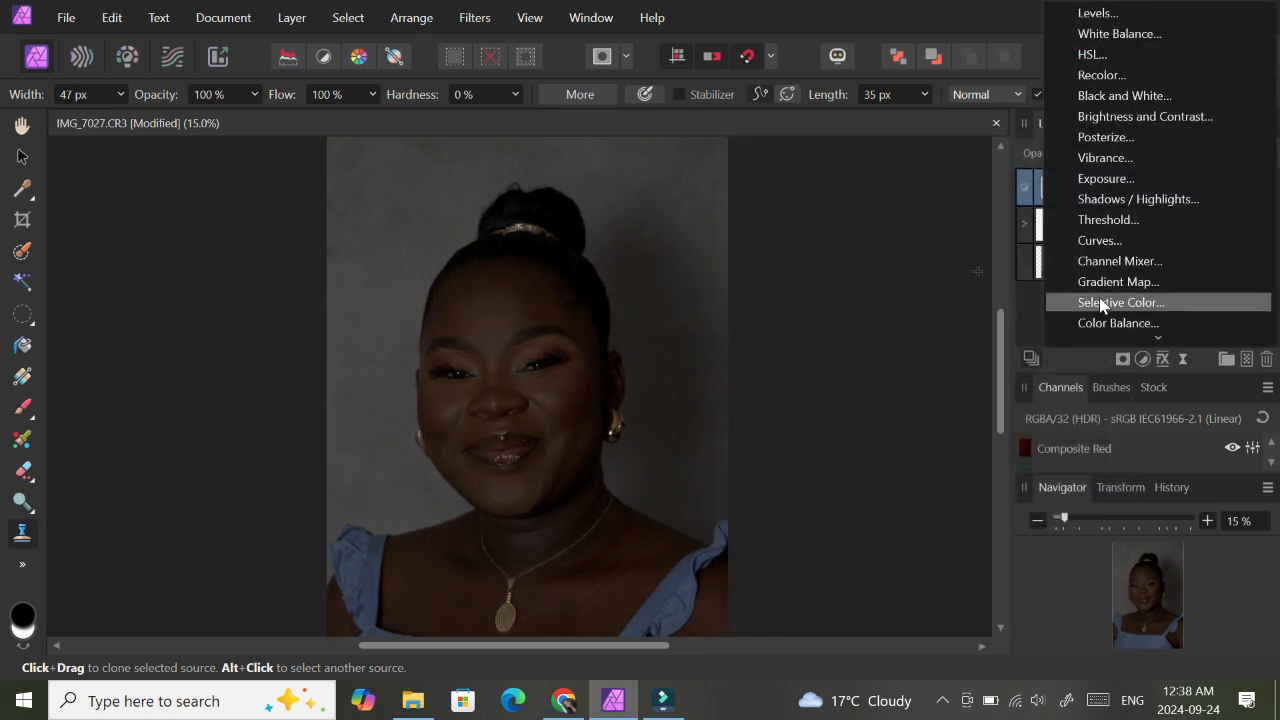
pyautogui.click(1092, 245)
pyautogui.moveTo(918, 366); pyautogui.dragTo(886, 333)
pyautogui.click(1124, 132)
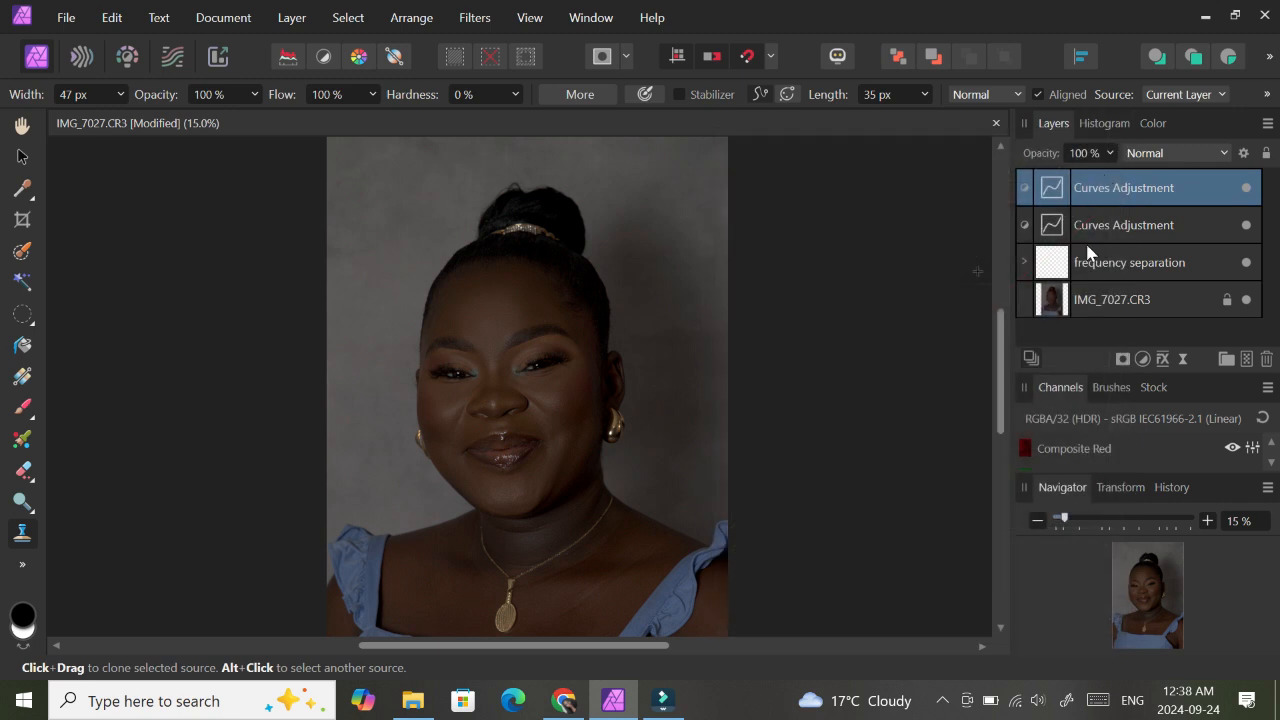
# - Rename the lower, darkening Curves adjustment as "burn"
pyautogui.click(1107, 228)
pyautogui.doubleClick(1107, 228)
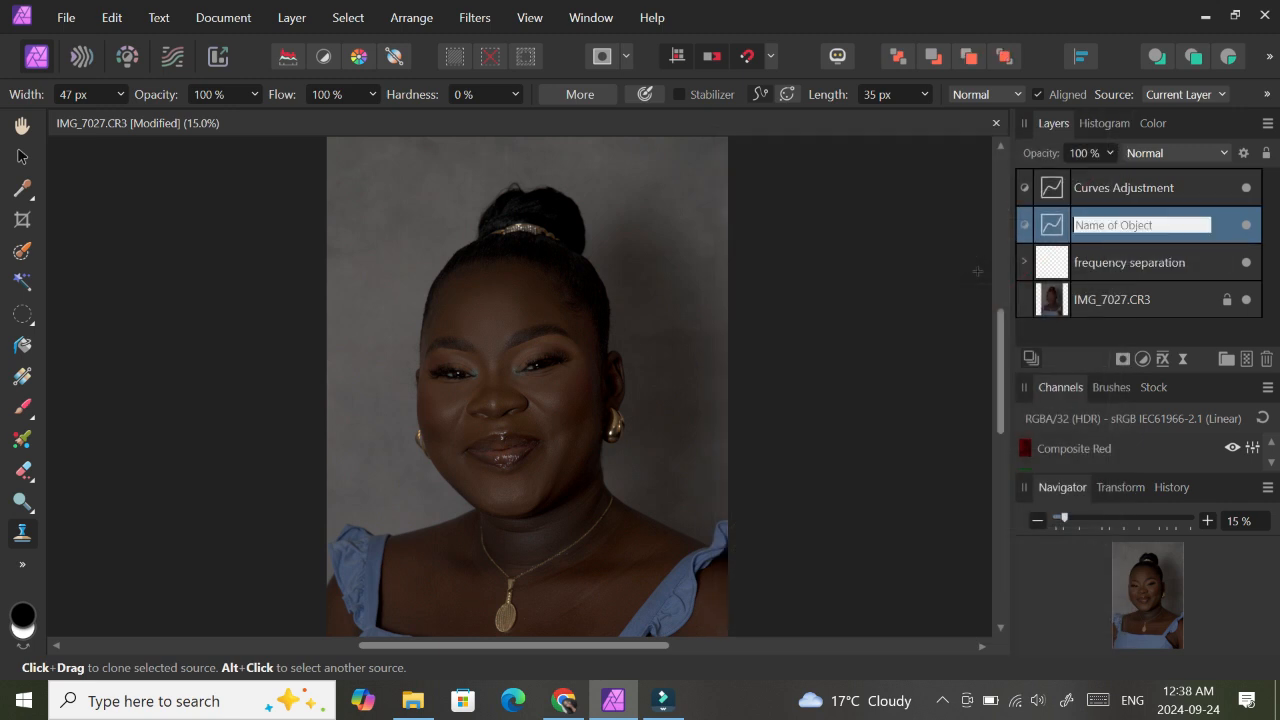
pyautogui.write('o')
pyautogui.write('urn')
pyautogui.press('Return')
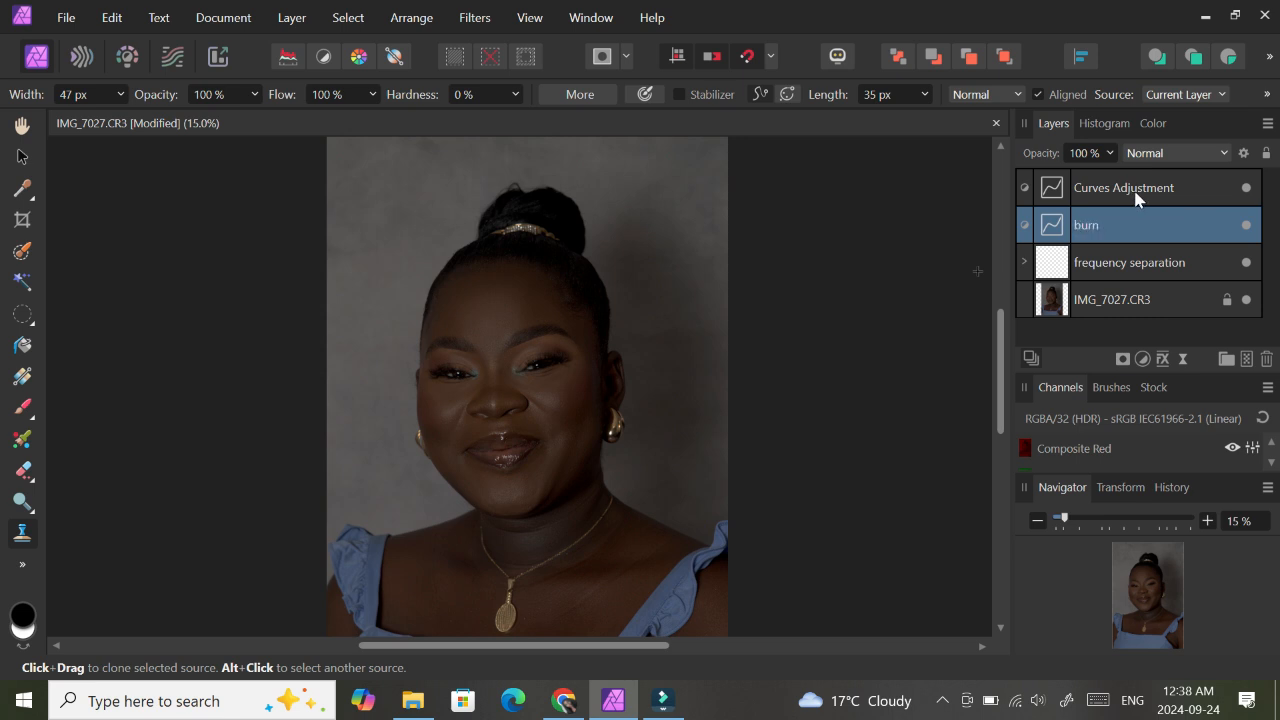
# - Rename the upper, brightening Curves adjustment as "dodge"
pyautogui.click(1125, 188)
pyautogui.doubleClick(1125, 190)
pyautogui.write('dodge')
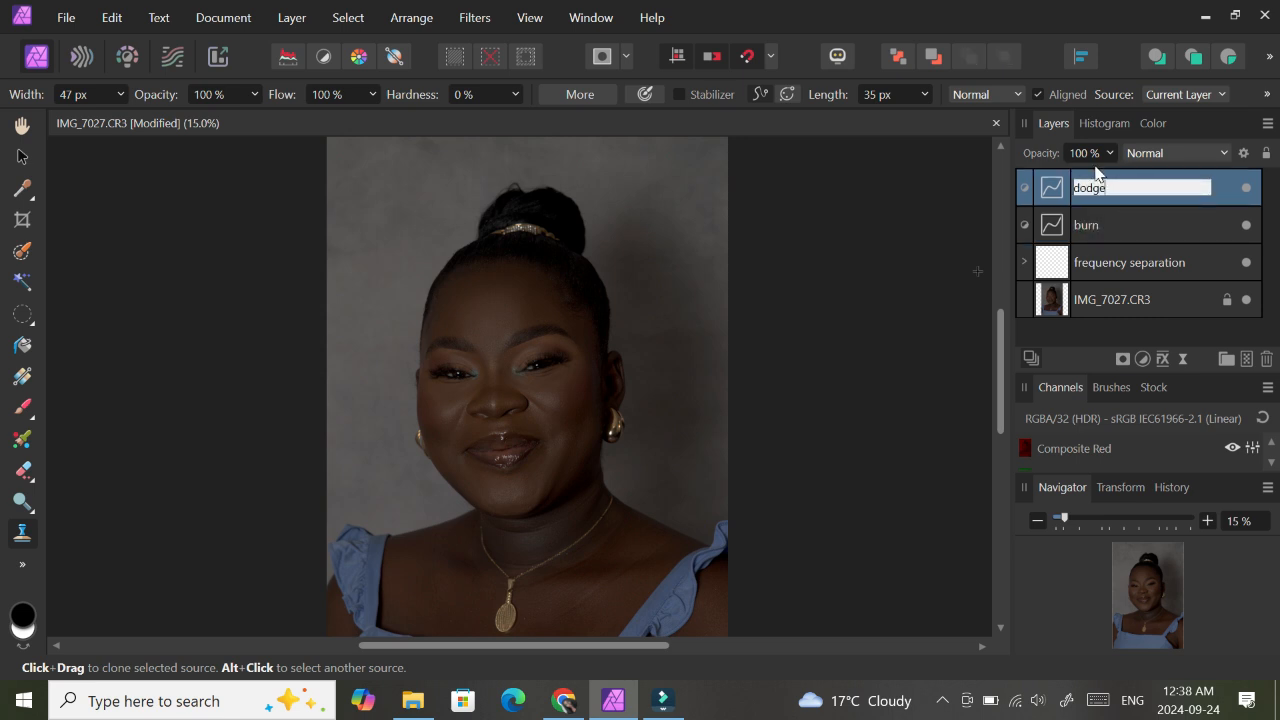
pyautogui.press('Return')
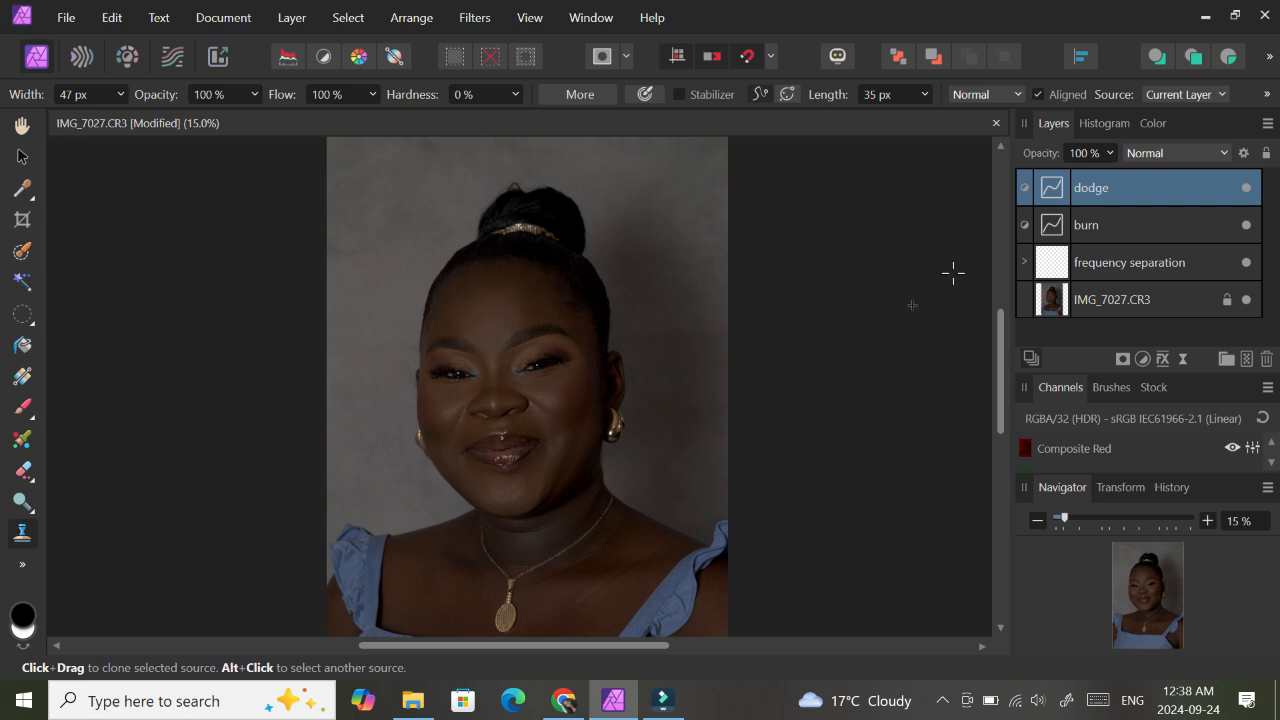
# - Add a mask to the burn adjustment and another to the dodge adjustment
pyautogui.doubleClick(1073, 225)
pyautogui.click(1124, 133)
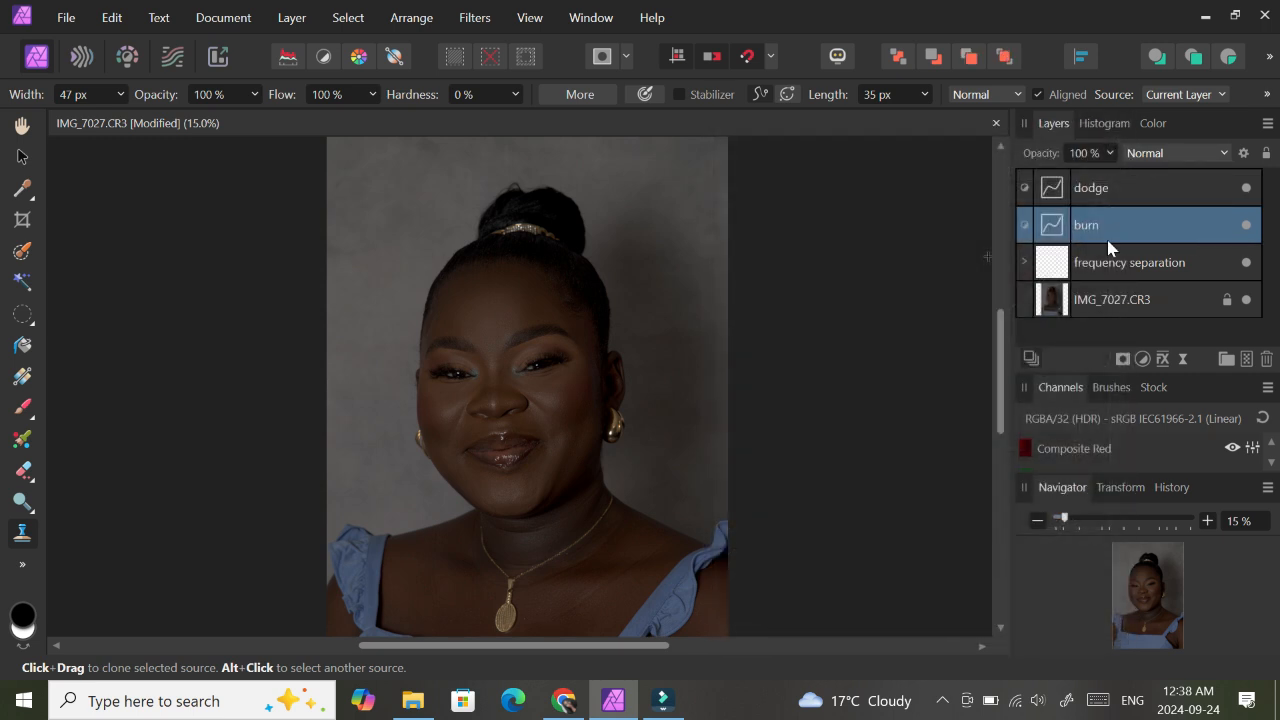
pyautogui.click(1118, 359)
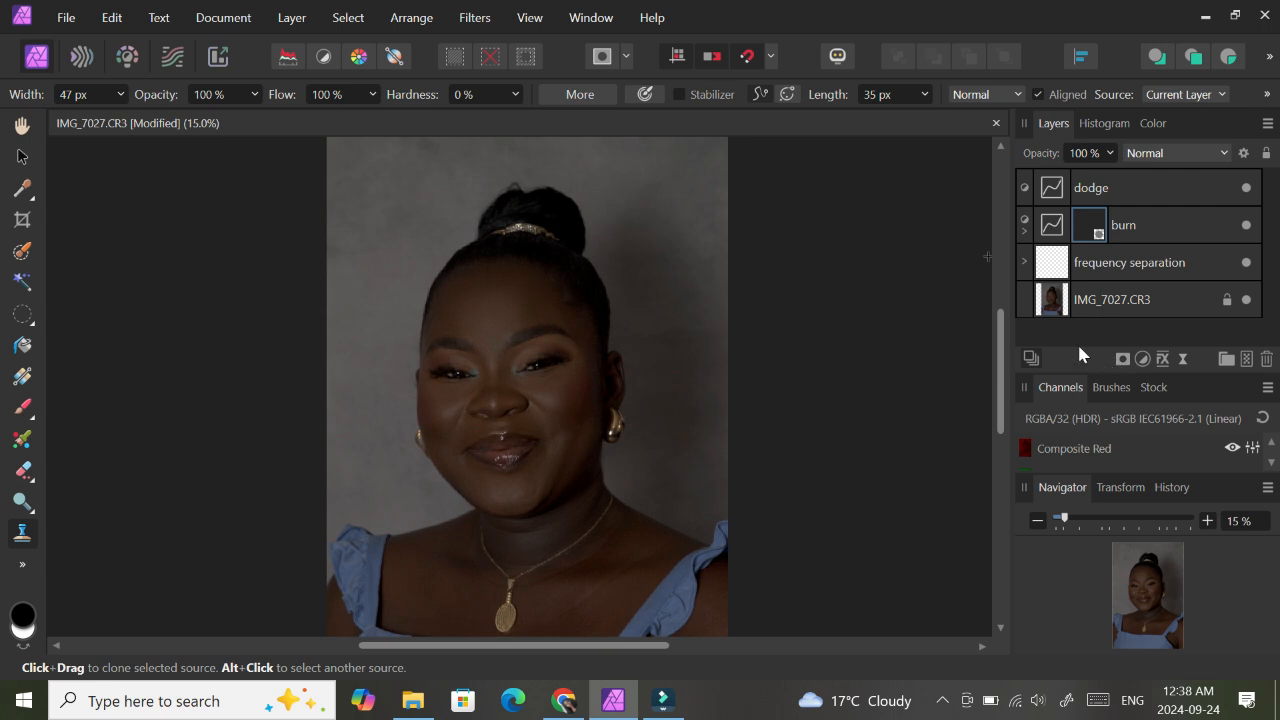
pyautogui.click(1078, 195)
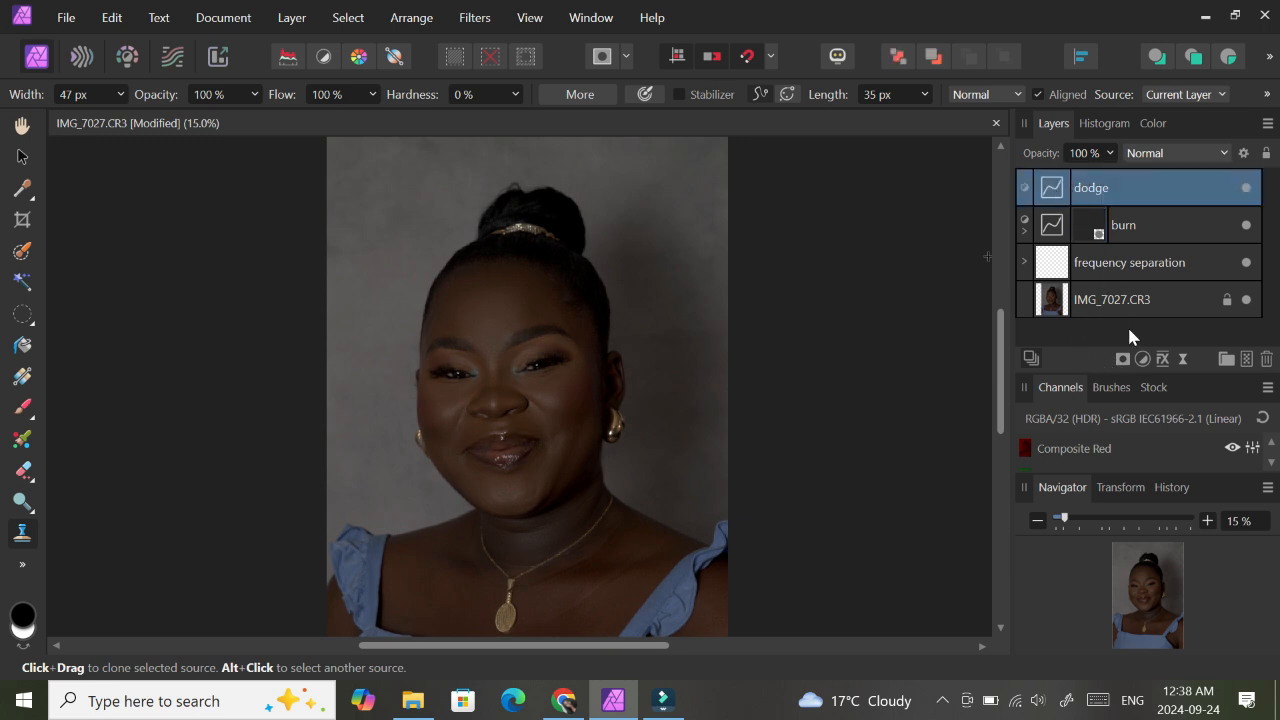
pyautogui.click(1122, 359)
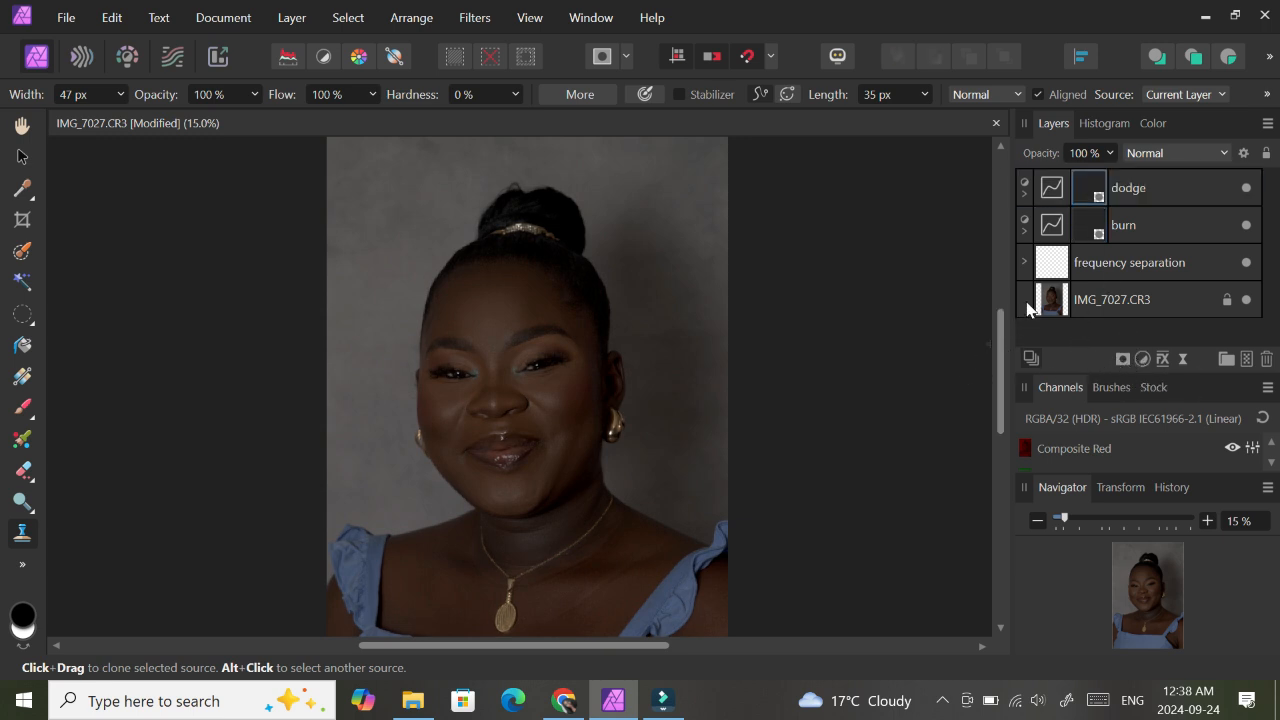
# - Invert the masks of the dodge and burn adjustments
pyautogui.click(1090, 232)
pyautogui.click(1100, 190)
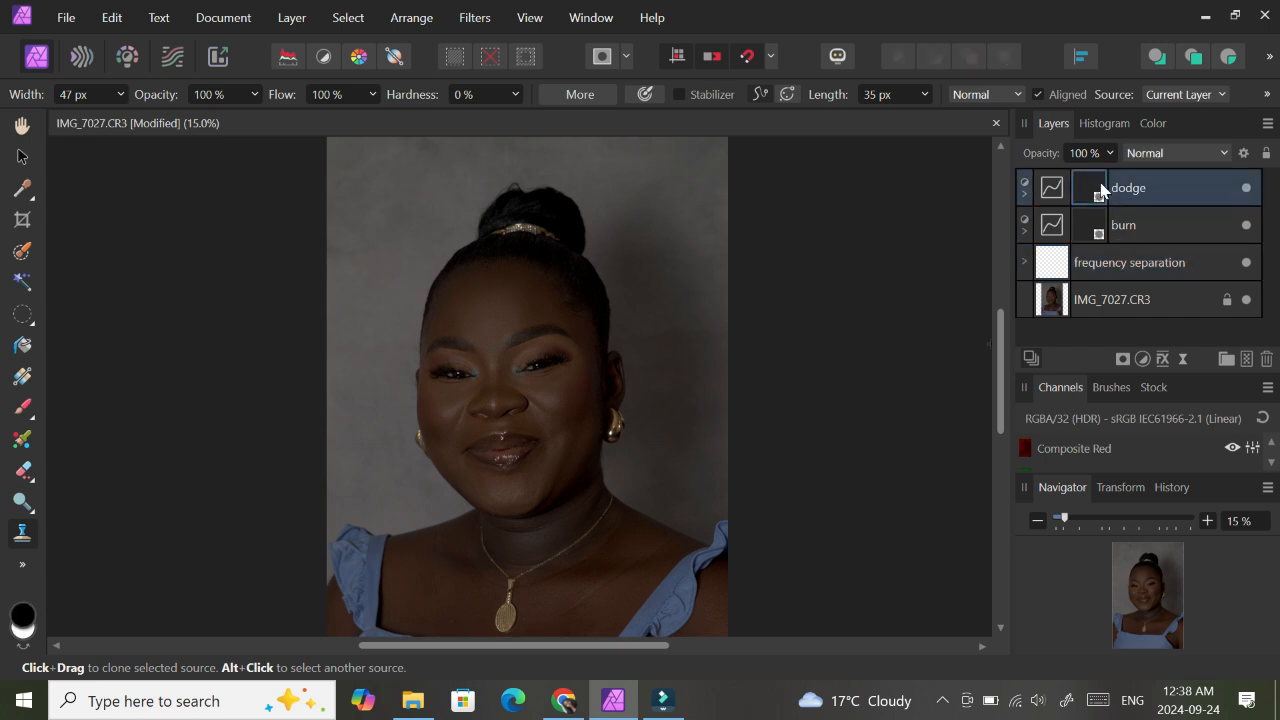
pyautogui.hotkey('ctrl', 'i')
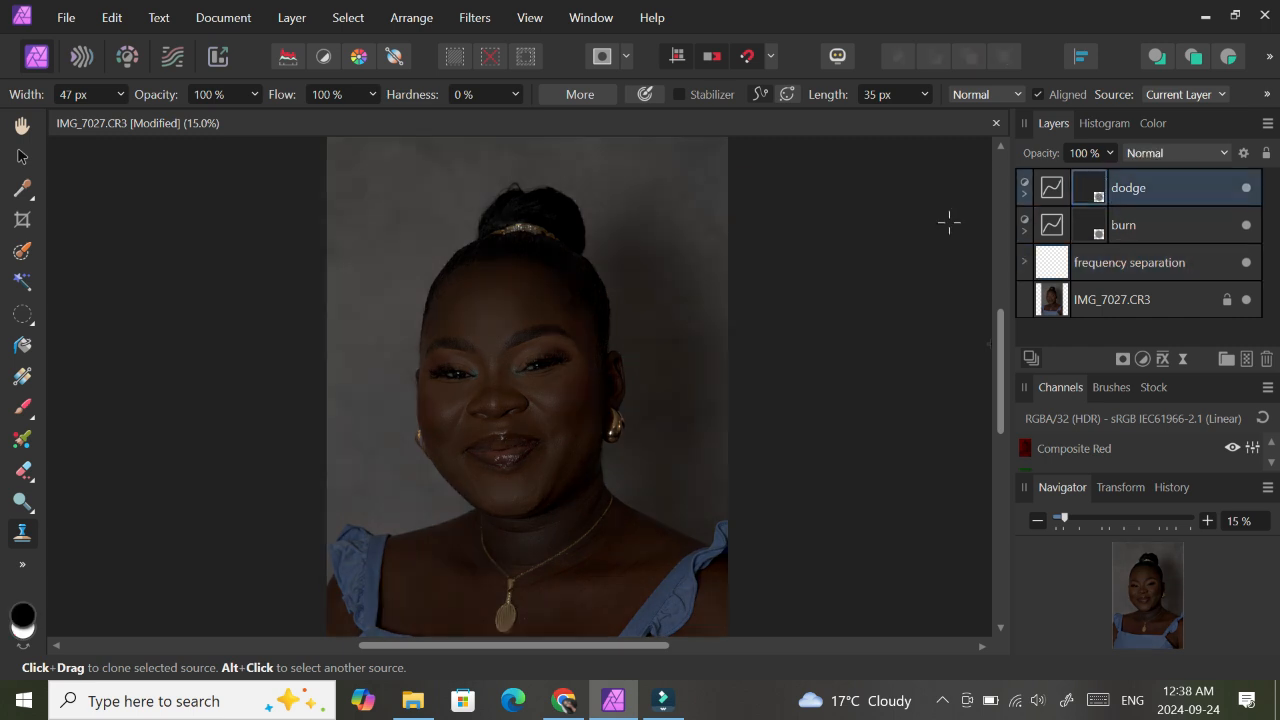
pyautogui.click(1085, 230)
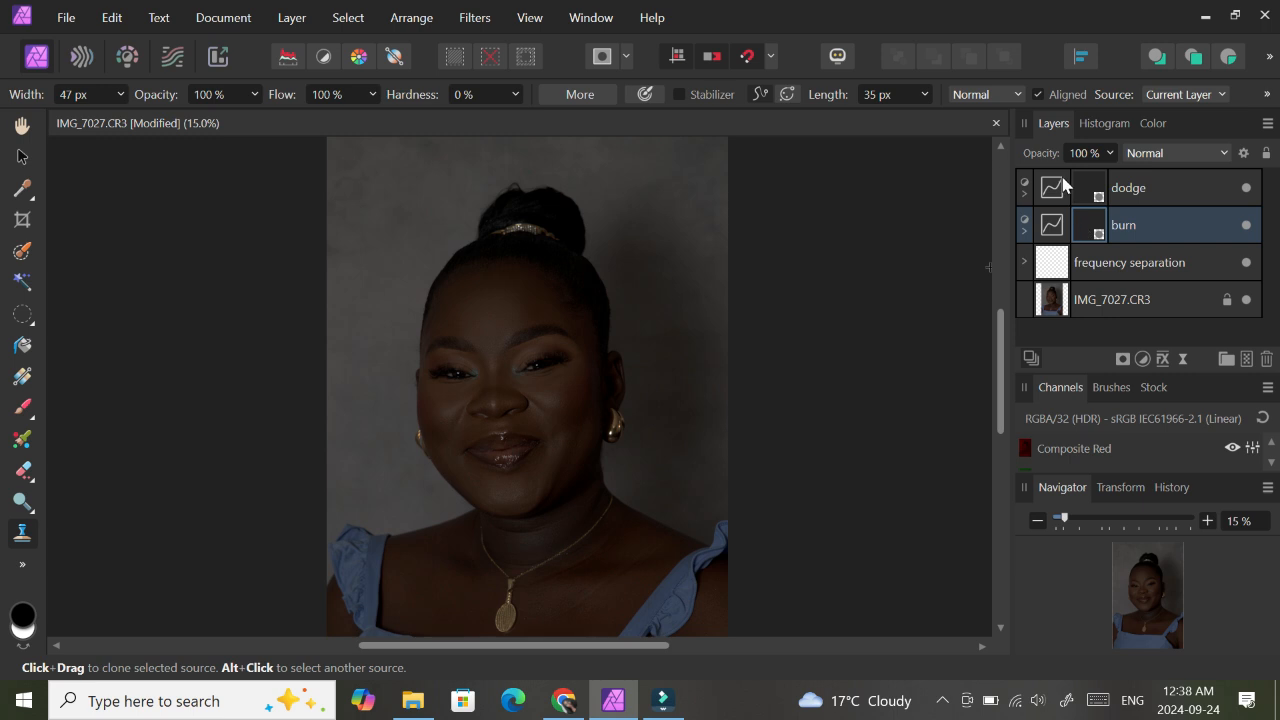
pyautogui.hotkey('ctrl', 'i')
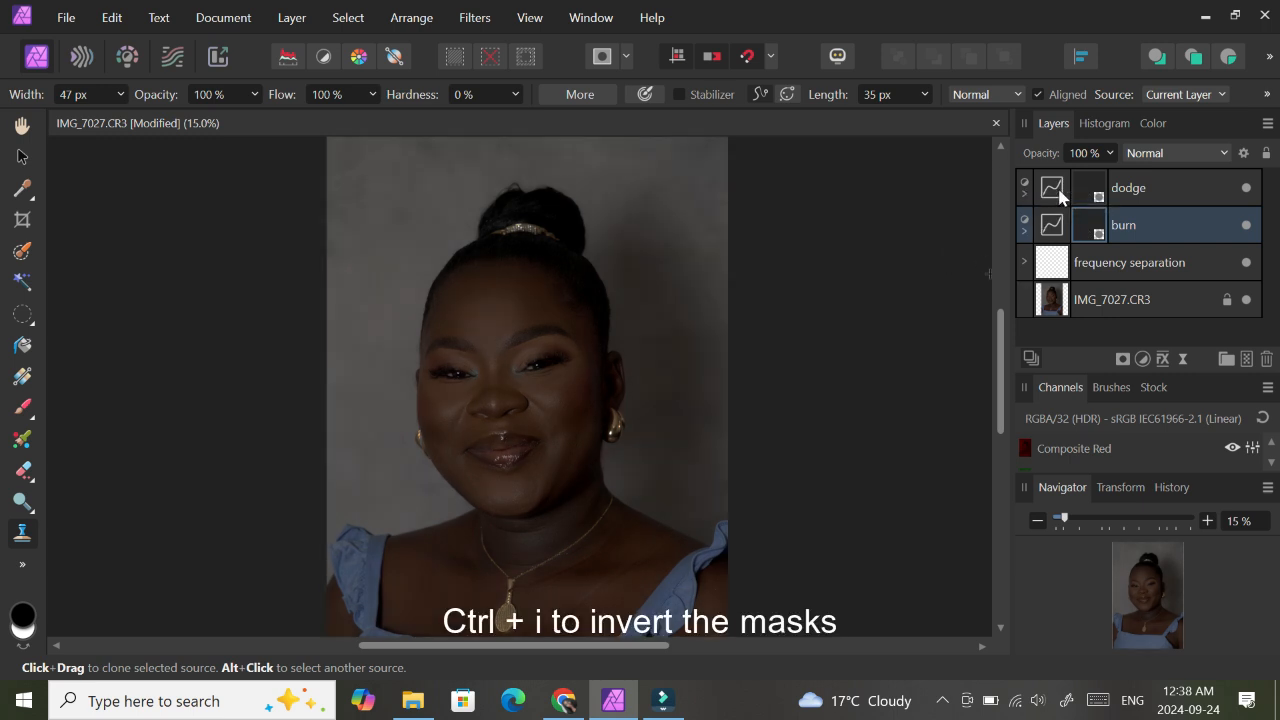
# - Select the dodge mask and set up the Paint Brush with 3 % flow and white as the painting colour
pyautogui.click(1076, 188)
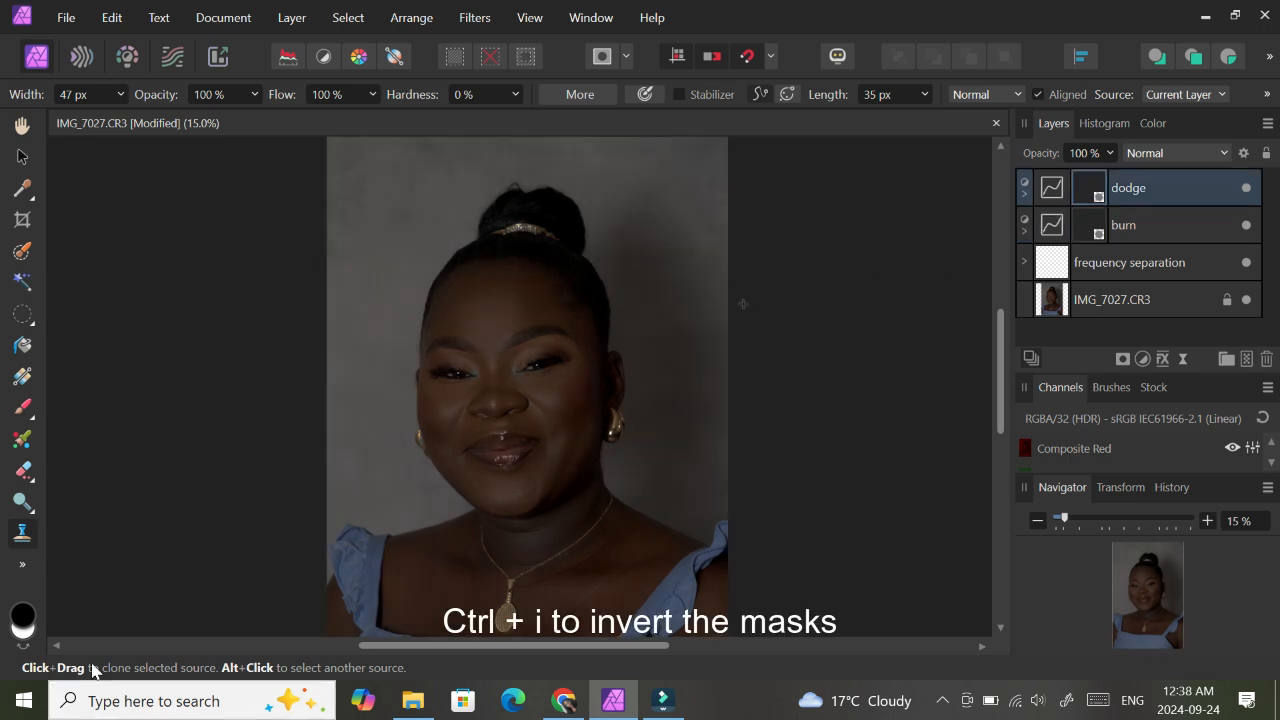
pyautogui.click(19, 410)
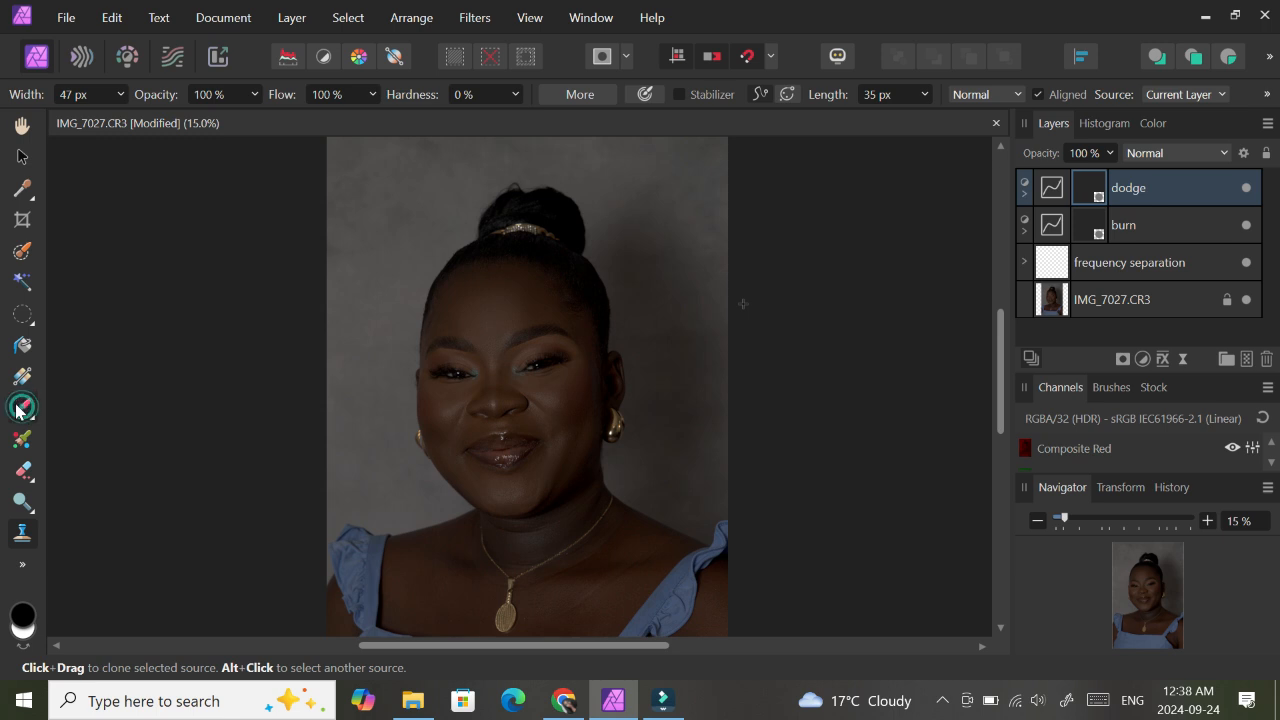
pyautogui.click(376, 95)
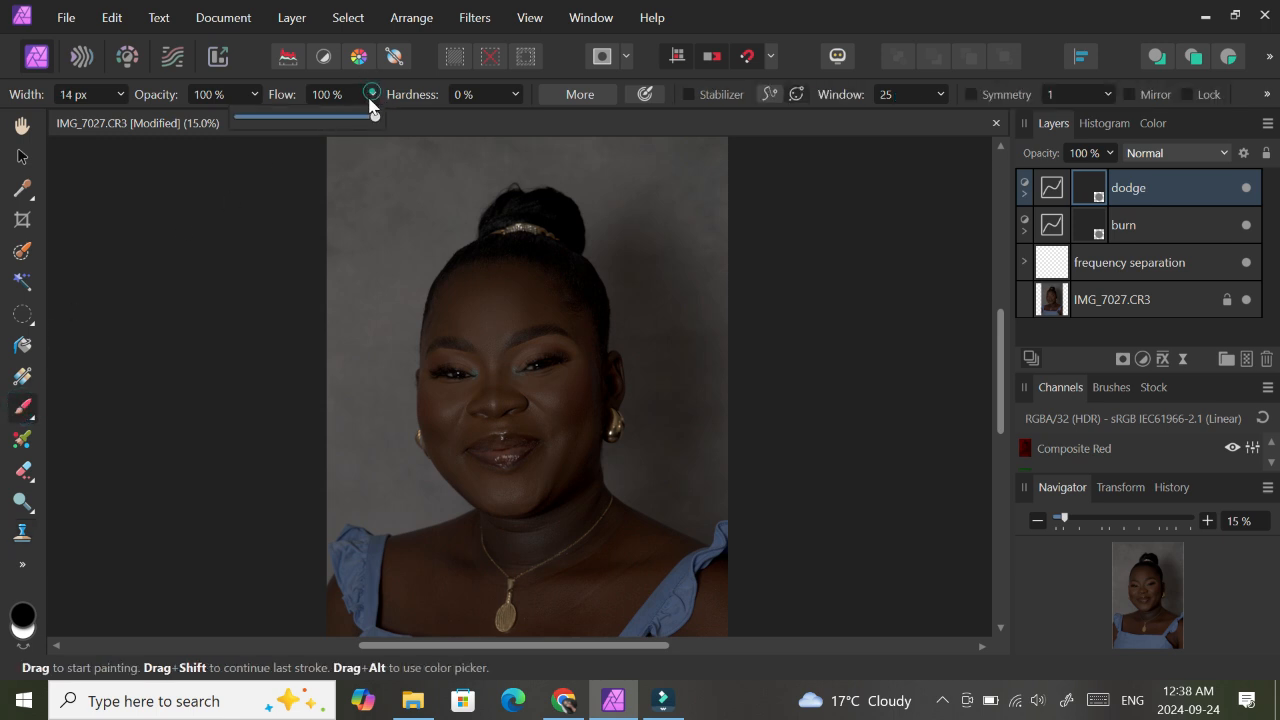
pyautogui.moveTo(372, 117); pyautogui.dragTo(243, 140)
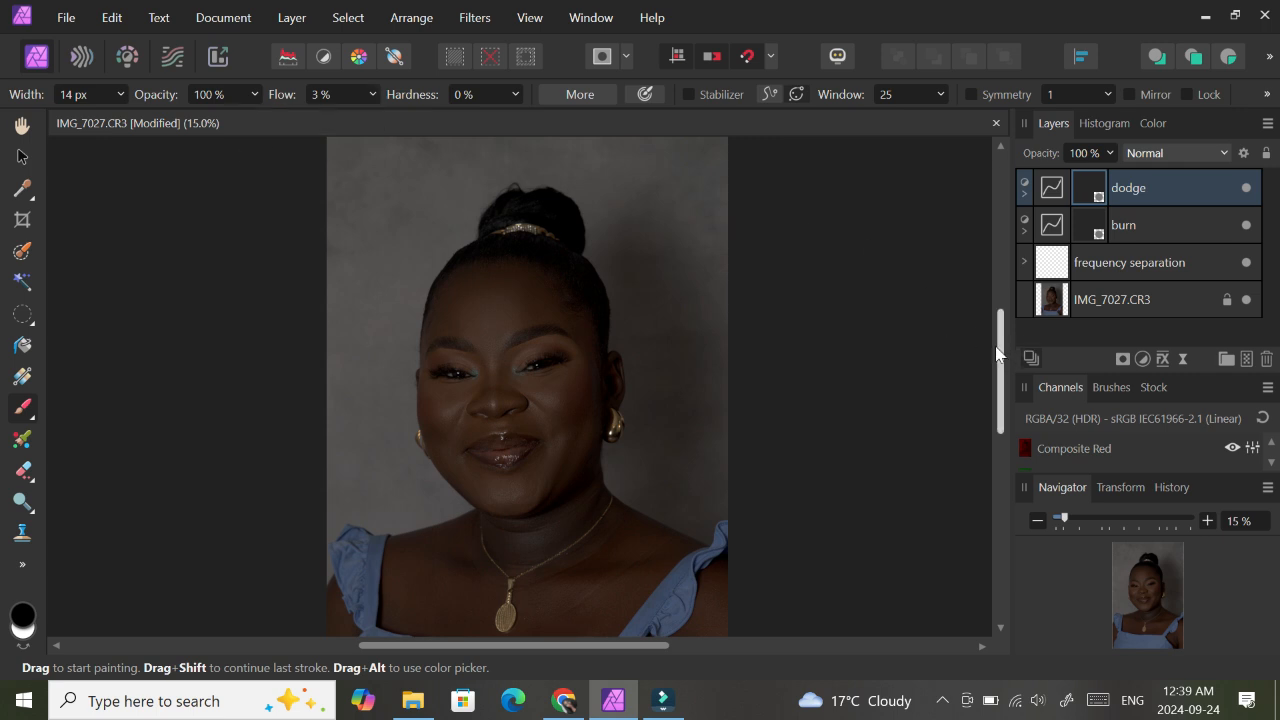
pyautogui.press('x')
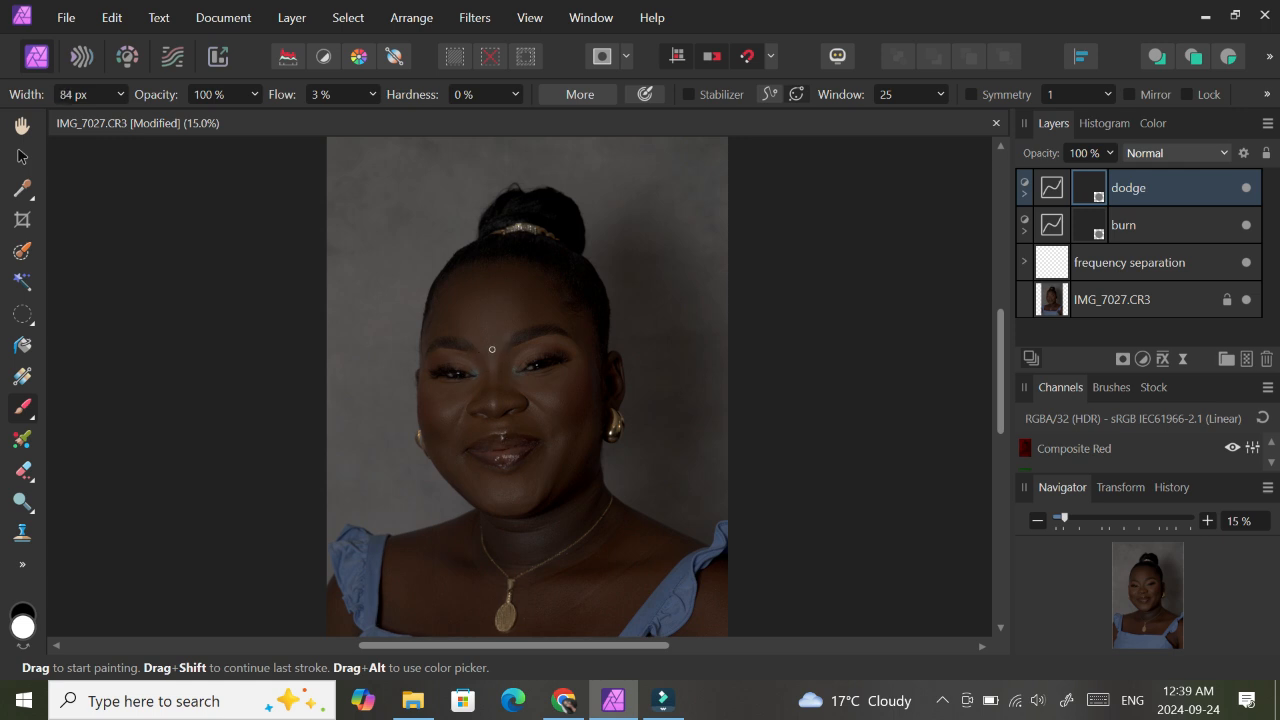
# - Enlarge the brush to 122 px and paint down the bridge of the nose on the dodge mask
pyautogui.press(']')
pyautogui.press(']')
pyautogui.press(']')
pyautogui.moveTo(493, 365)
pyautogui.mouseDown()
pyautogui.moveTo(491, 417)
pyautogui.moveTo(493, 402)
pyautogui.mouseUp()
pyautogui.click(493, 401)
# - Add a Black & White adjustment on top of the stack with Red set to 0 %
pyautogui.click(1143, 360)
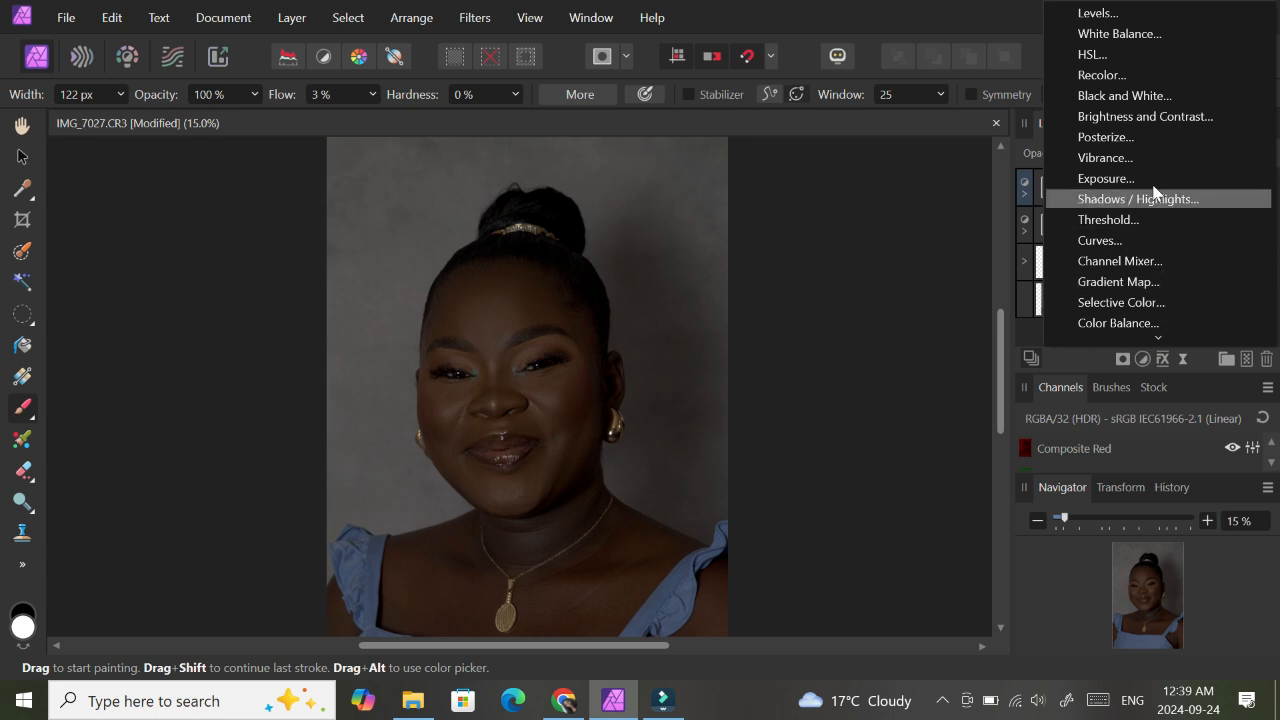
pyautogui.click(1133, 97)
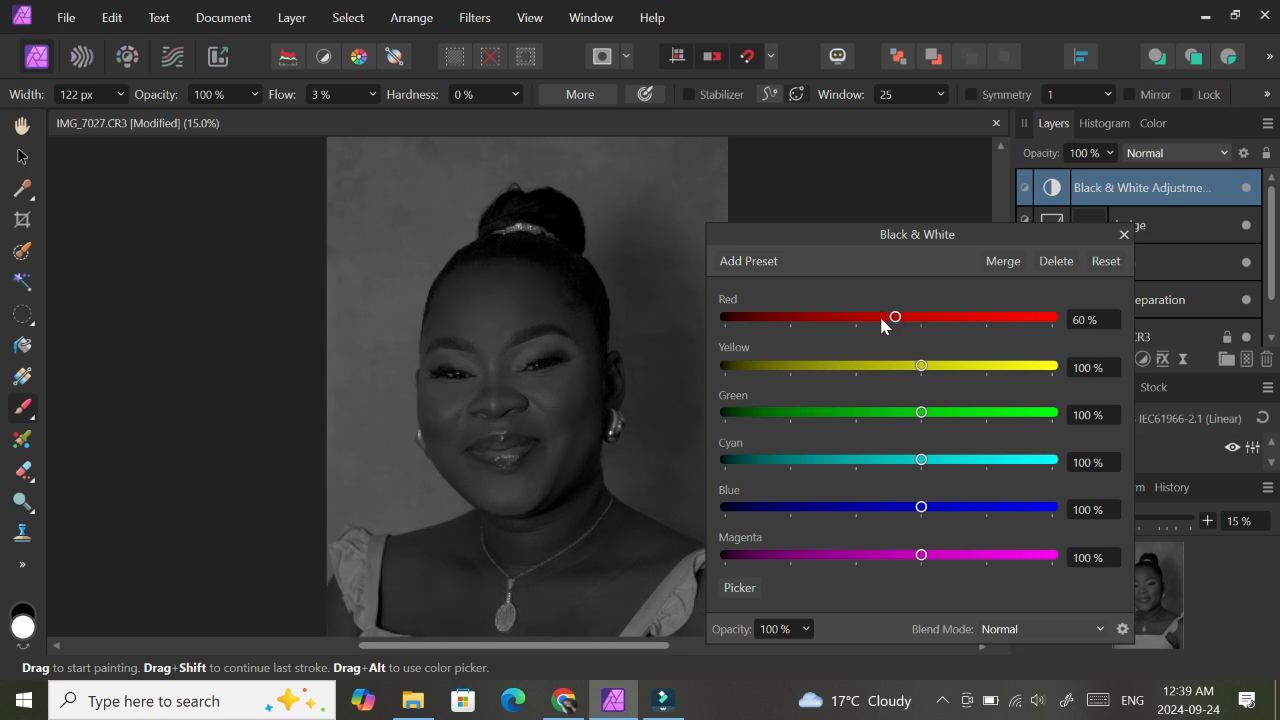
pyautogui.moveTo(857, 318); pyautogui.dragTo(855, 318)
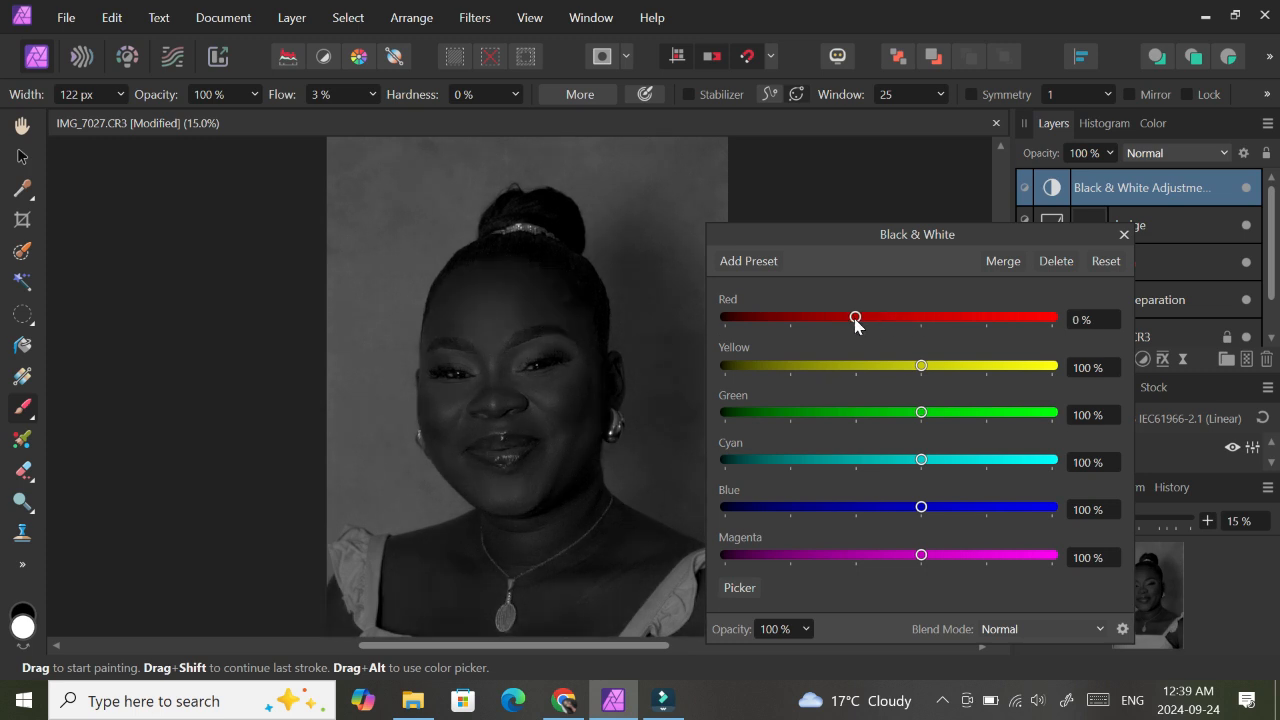
pyautogui.click(1123, 234)
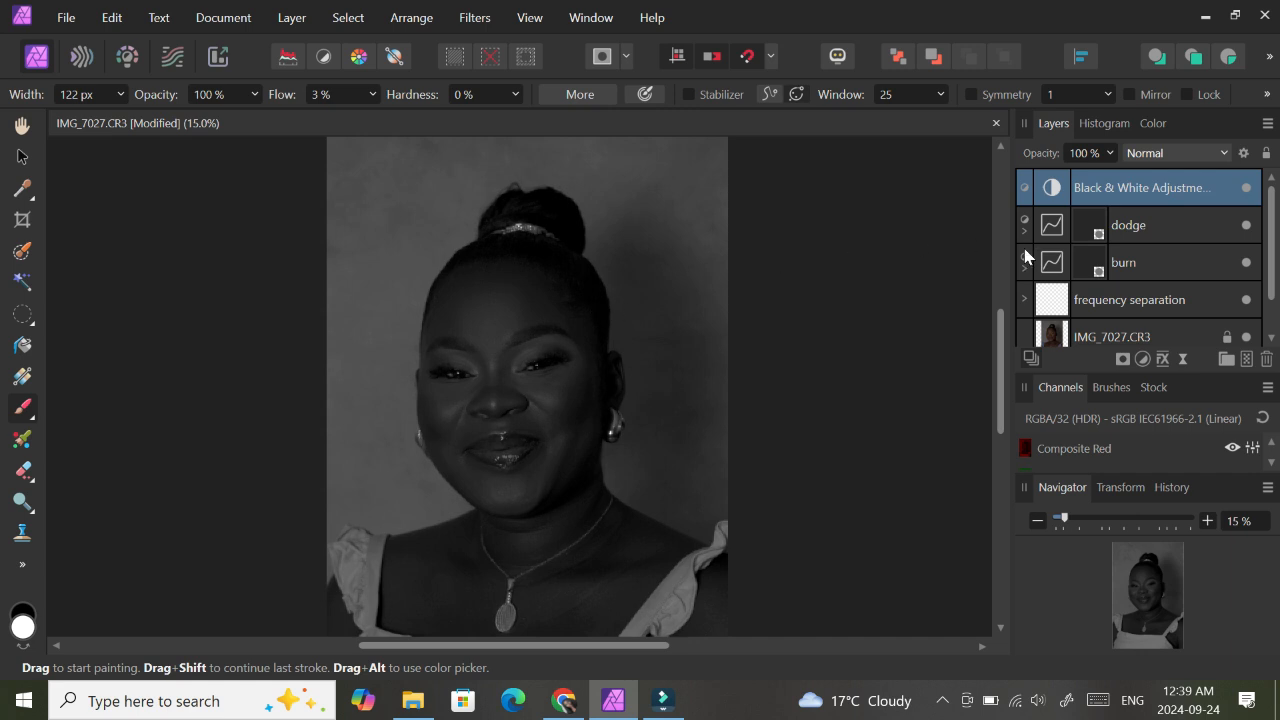
# - Lighten both upper cheeks on the dodge mask with a 428 px brush at 2 % flow
pyautogui.hotkey('ctrl', '+')
pyautogui.hotkey('ctrl', '+')
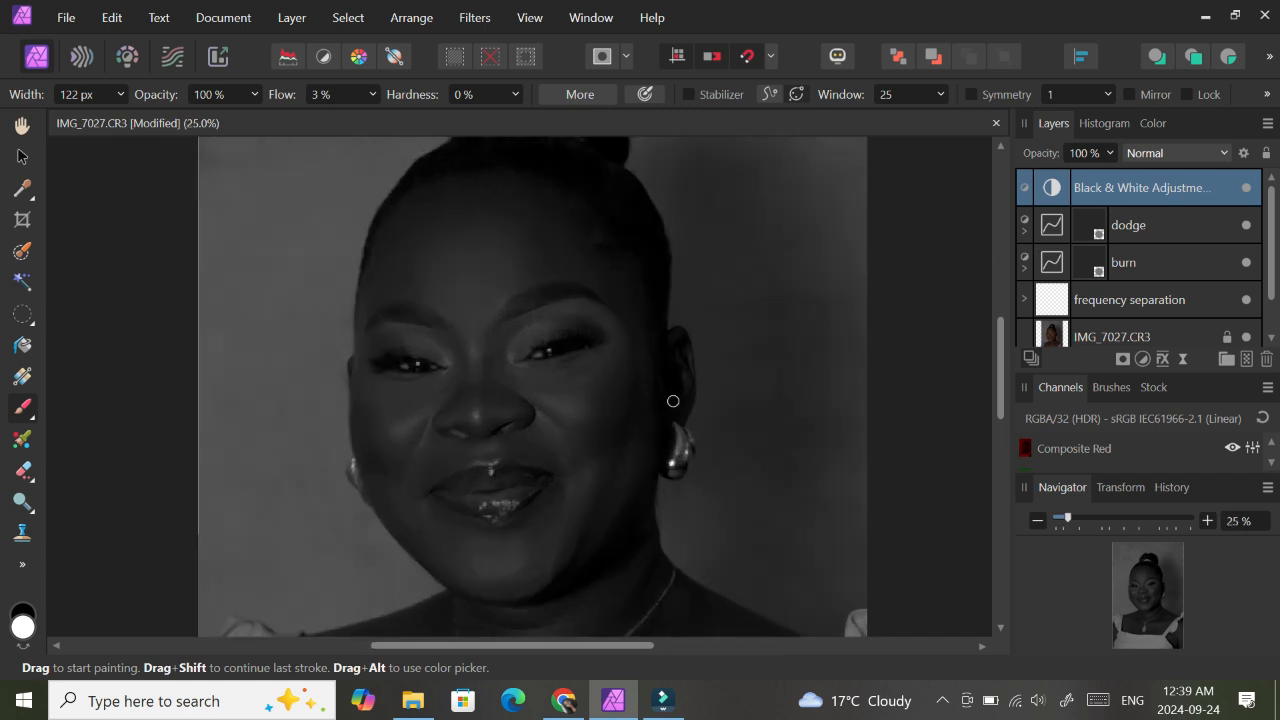
pyautogui.click(1099, 237)
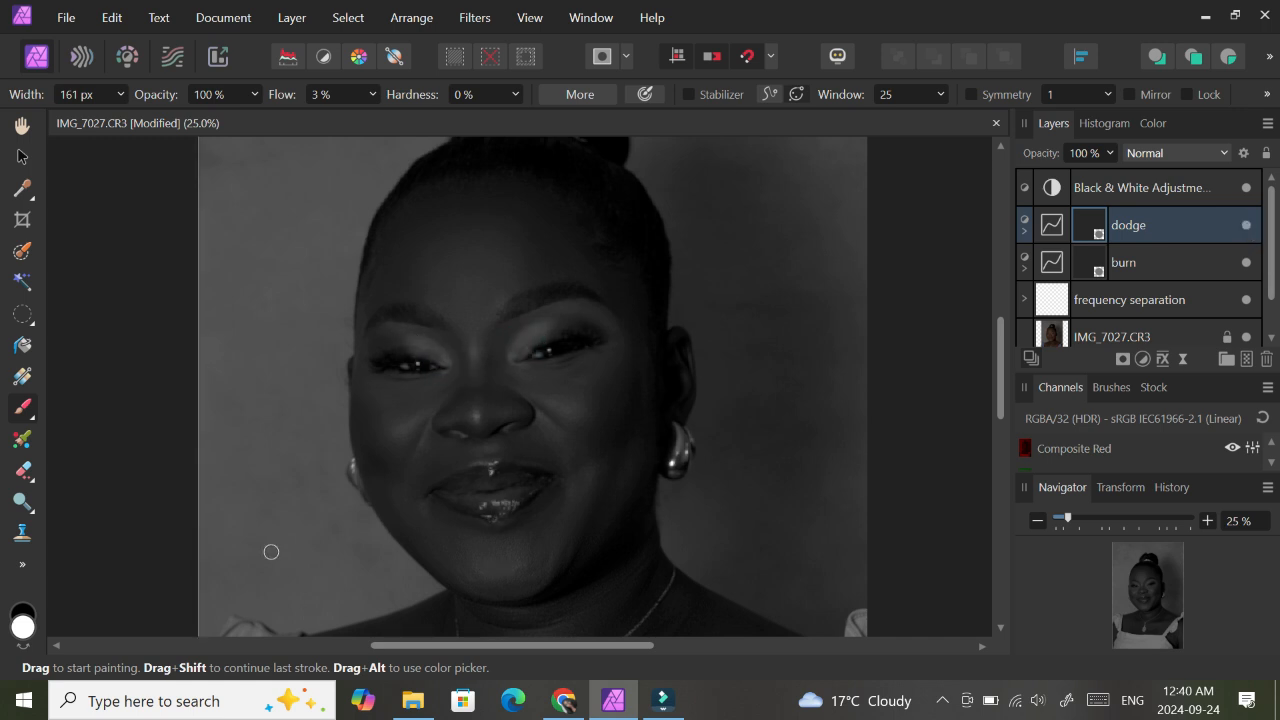
pyautogui.press(']')
pyautogui.press(']')
pyautogui.press(']')
pyautogui.press(']')
pyautogui.click(373, 95)
pyautogui.click(377, 120)
pyautogui.click(586, 409)
pyautogui.moveTo(586, 409)
pyautogui.mouseDown()
pyautogui.moveTo(566, 415)
pyautogui.moveTo(583, 426)
pyautogui.moveTo(563, 400)
pyautogui.moveTo(595, 378)
pyautogui.moveTo(609, 386)
pyautogui.mouseUp()
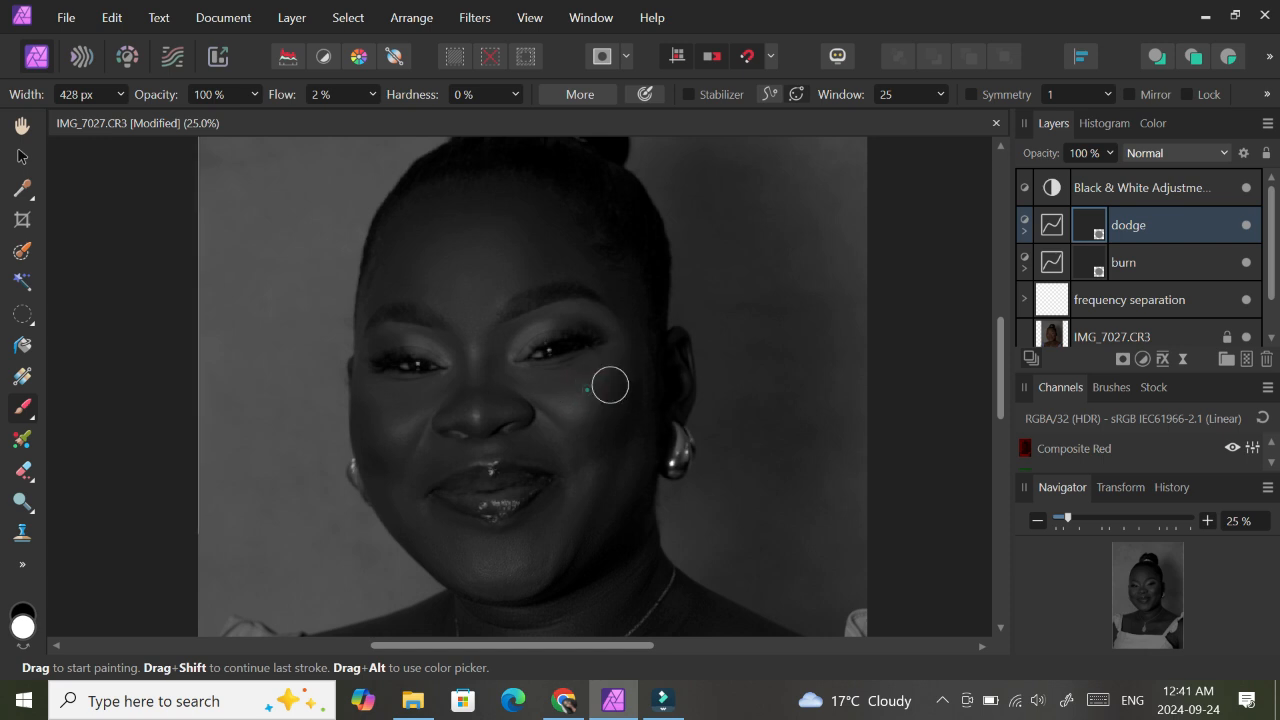
pyautogui.moveTo(394, 430)
pyautogui.mouseDown()
pyautogui.moveTo(409, 424)
pyautogui.moveTo(361, 398)
pyautogui.moveTo(380, 434)
pyautogui.moveTo(343, 391)
pyautogui.moveTo(400, 426)
pyautogui.moveTo(389, 449)
pyautogui.moveTo(383, 394)
pyautogui.moveTo(366, 397)
pyautogui.mouseUp()
# - Lighten the chin on the dodge mask with a soft brush at 2 % flow
pyautogui.press('[')
pyautogui.press('[')
pyautogui.press('[')
pyautogui.press('[')
pyautogui.press(']')
pyautogui.press(']')
pyautogui.press(']')
pyautogui.press(']')
pyautogui.press(']')
pyautogui.press(']')
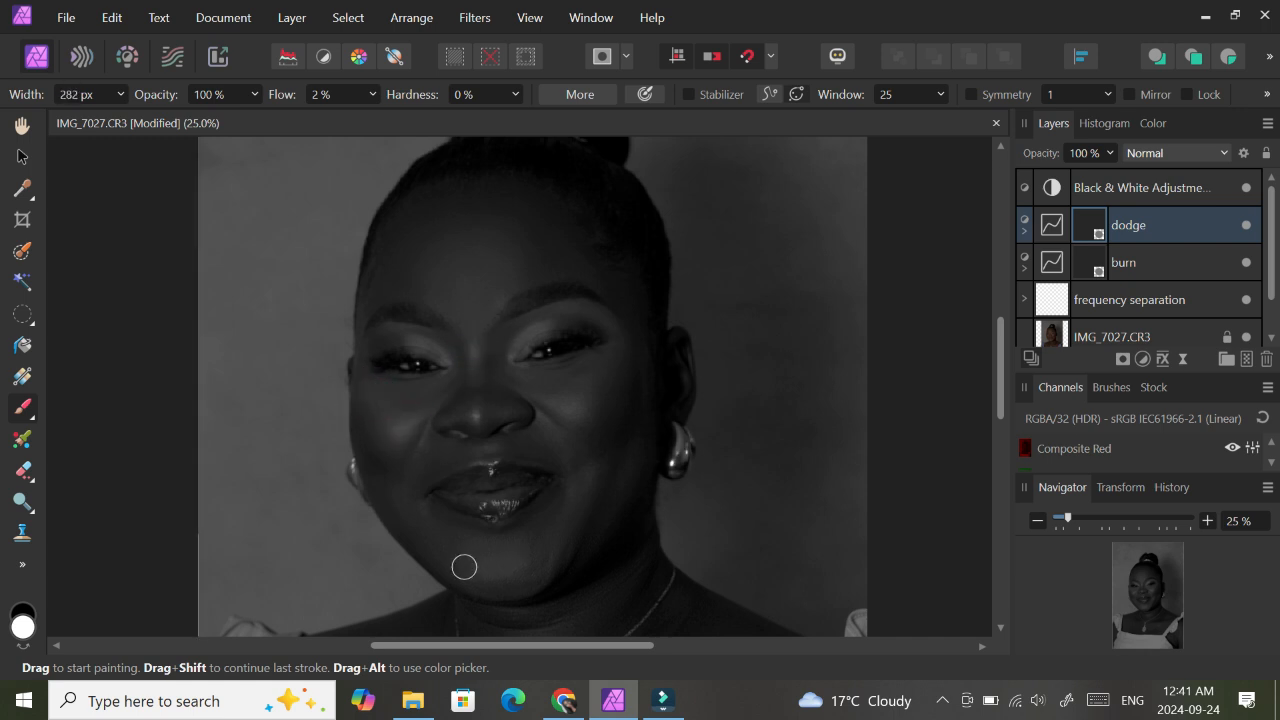
pyautogui.moveTo(503, 549)
pyautogui.mouseDown()
pyautogui.moveTo(483, 538)
pyautogui.moveTo(531, 587)
pyautogui.moveTo(547, 562)
pyautogui.moveTo(519, 565)
pyautogui.mouseUp()
# - Enlarge the brush to 1142 px and lighten the middle of the forehead on the dodge mask
pyautogui.press(']')
pyautogui.press(']')
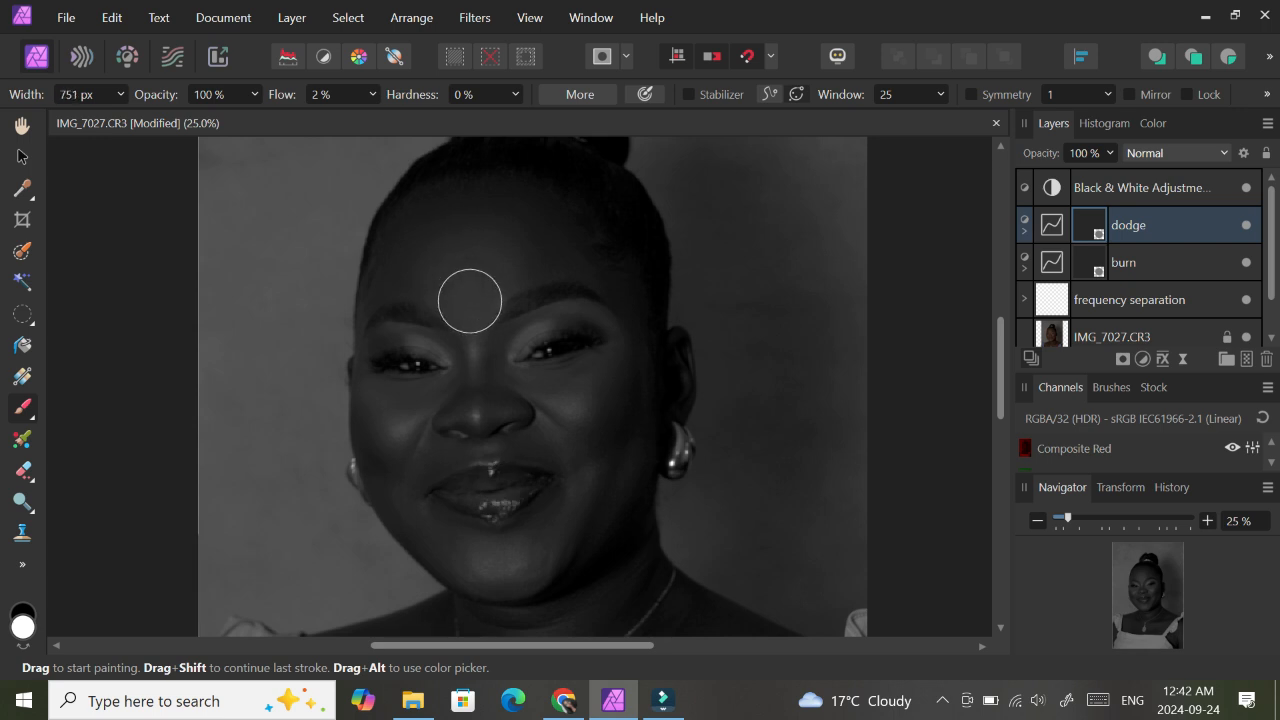
pyautogui.press(']')
pyautogui.press(']')
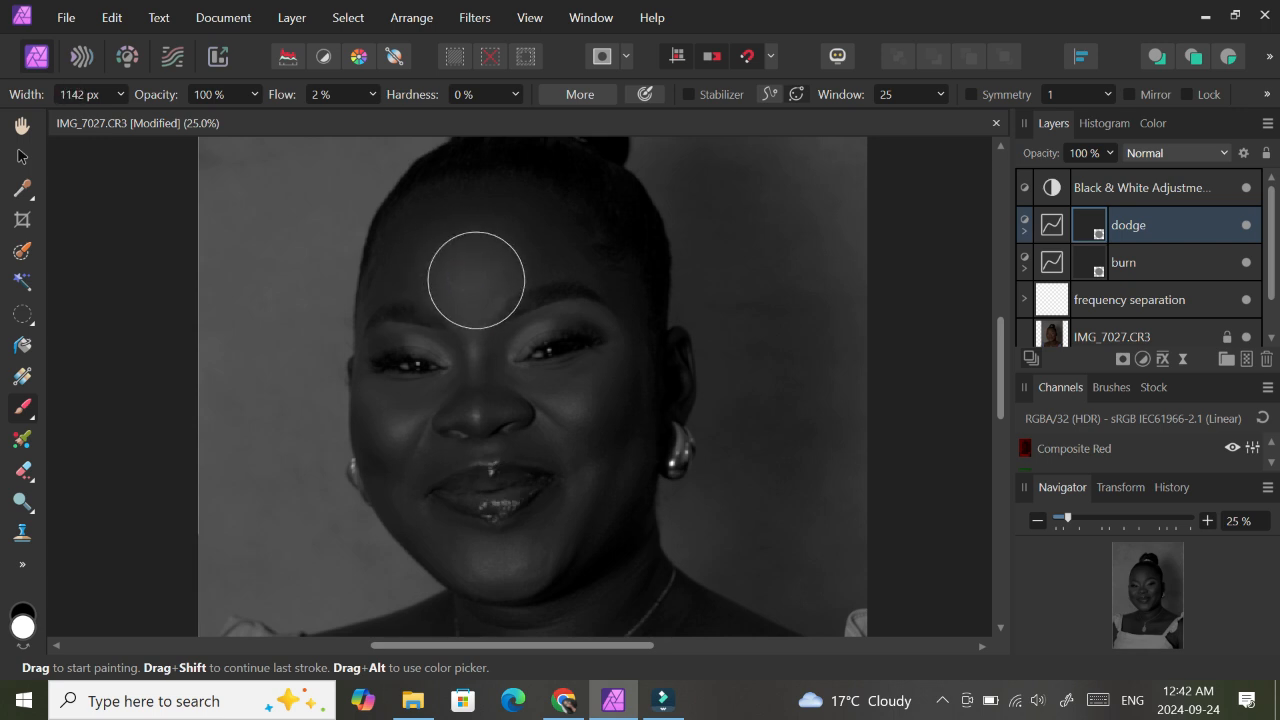
# - Select the burn mask and darken the edge of the forehead along the hairline at 2 % flow
pyautogui.click(1124, 262)
pyautogui.press('[')
pyautogui.press('[')
pyautogui.press('[')
pyautogui.press('[')
pyautogui.press('[')
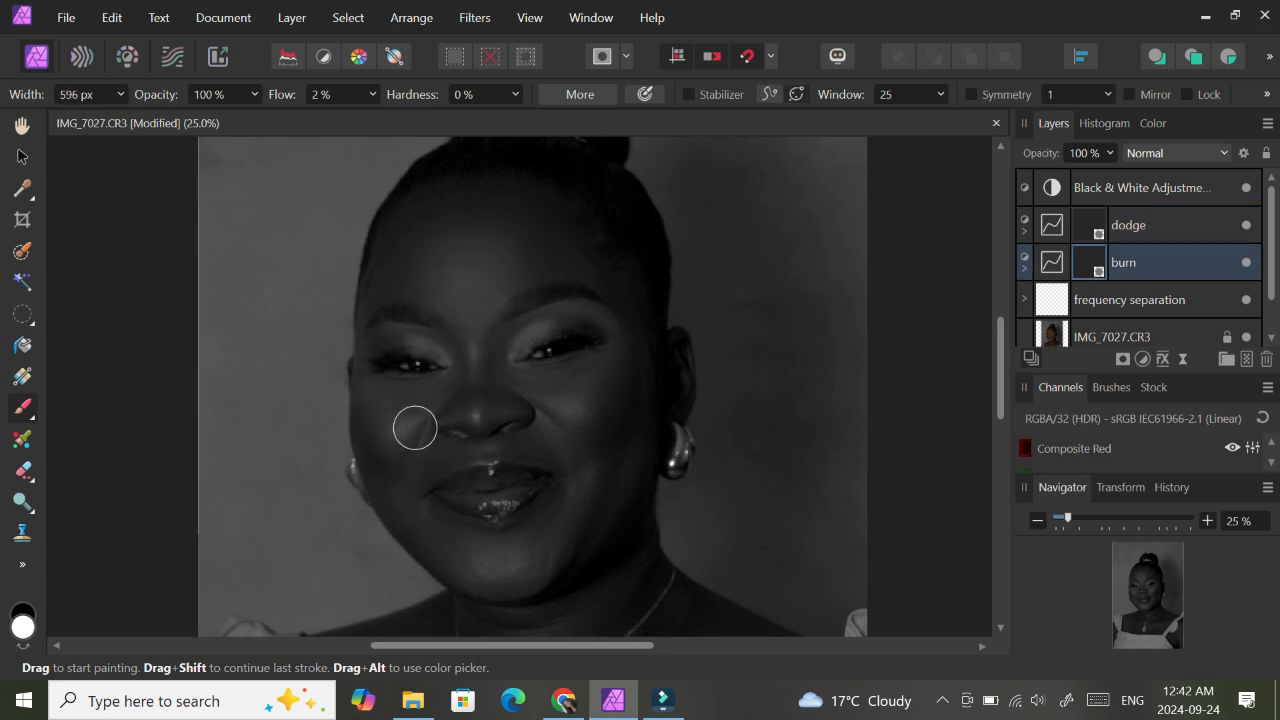
pyautogui.press(']')
pyautogui.press(']')
pyautogui.moveTo(390, 245); pyautogui.dragTo(408, 227)
pyautogui.moveTo(457, 198)
pyautogui.mouseDown()
pyautogui.moveTo(487, 187)
pyautogui.moveTo(489, 202)
pyautogui.moveTo(518, 196)
pyautogui.moveTo(564, 246)
pyautogui.moveTo(534, 204)
pyautogui.moveTo(621, 261)
pyautogui.moveTo(556, 205)
pyautogui.moveTo(424, 193)
pyautogui.moveTo(380, 265)
pyautogui.moveTo(480, 199)
pyautogui.mouseUp()
pyautogui.press(']')
# - Darken the lower part of the nose on the burn mask with a brush smaller than 271 px
pyautogui.moveTo(1001, 345); pyautogui.dragTo(1001, 363)
pyautogui.press(']')
pyautogui.press('[')
pyautogui.press('[')
pyautogui.press('[')
pyautogui.press('[')
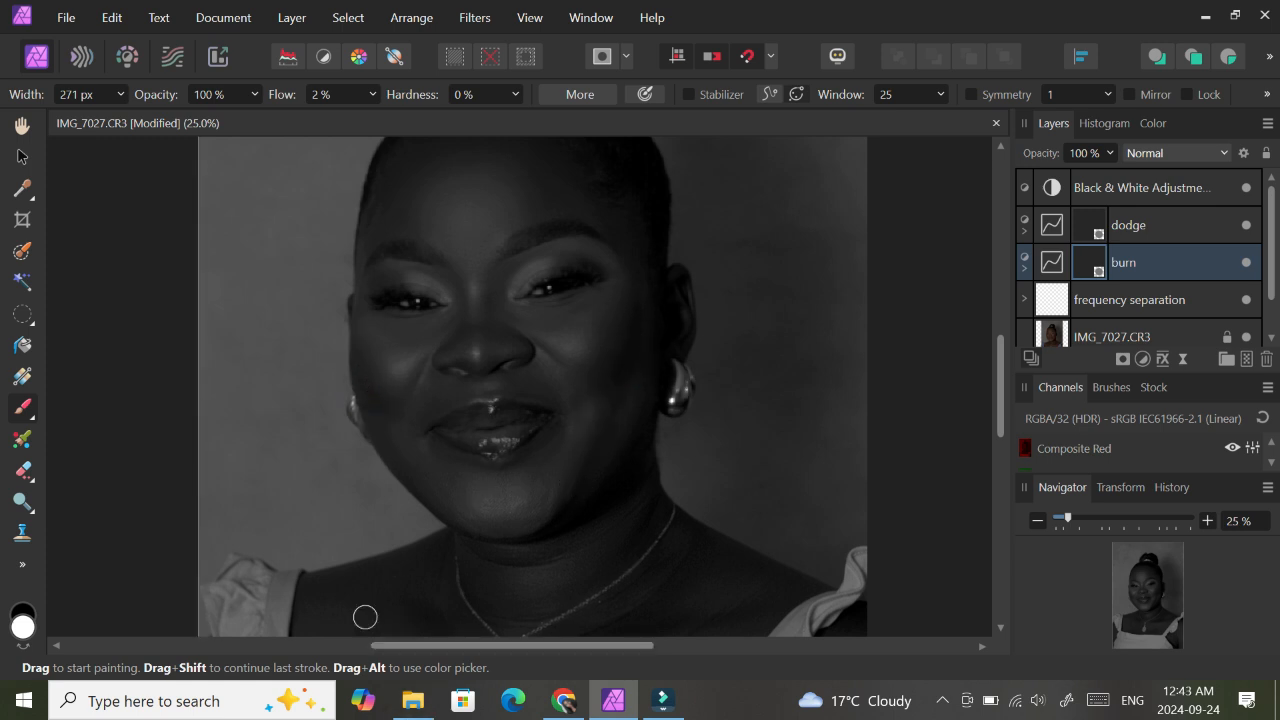
pyautogui.press('[')
pyautogui.press('[')
pyautogui.press('[')
pyautogui.press('[')
pyautogui.moveTo(466, 329); pyautogui.dragTo(518, 340)
# - Darken both sides of the nose bridge up to the inner brows on the burn mask, using 159 to 183 px brushes
pyautogui.press('[')
pyautogui.press('[')
pyautogui.click(454, 294)
pyautogui.press(']')
pyautogui.press(']')
pyautogui.moveTo(452, 291); pyautogui.dragTo(446, 268)
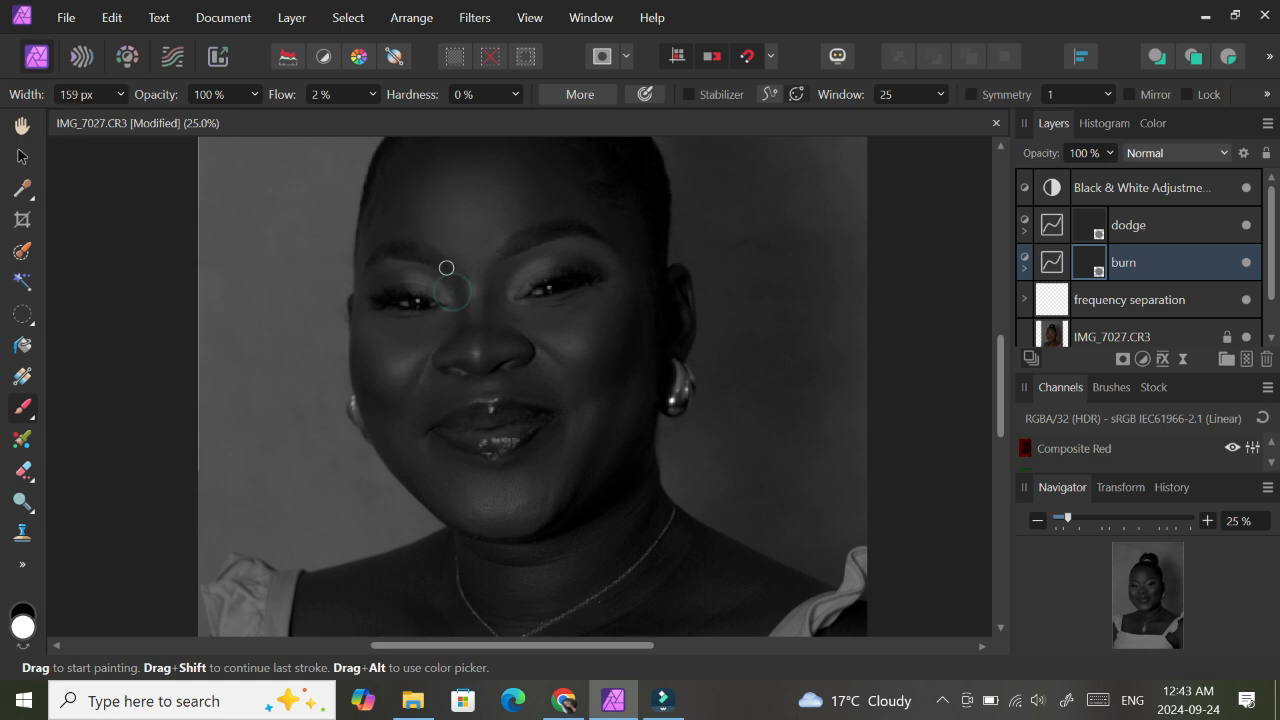
pyautogui.press(']')
pyautogui.click(500, 280)
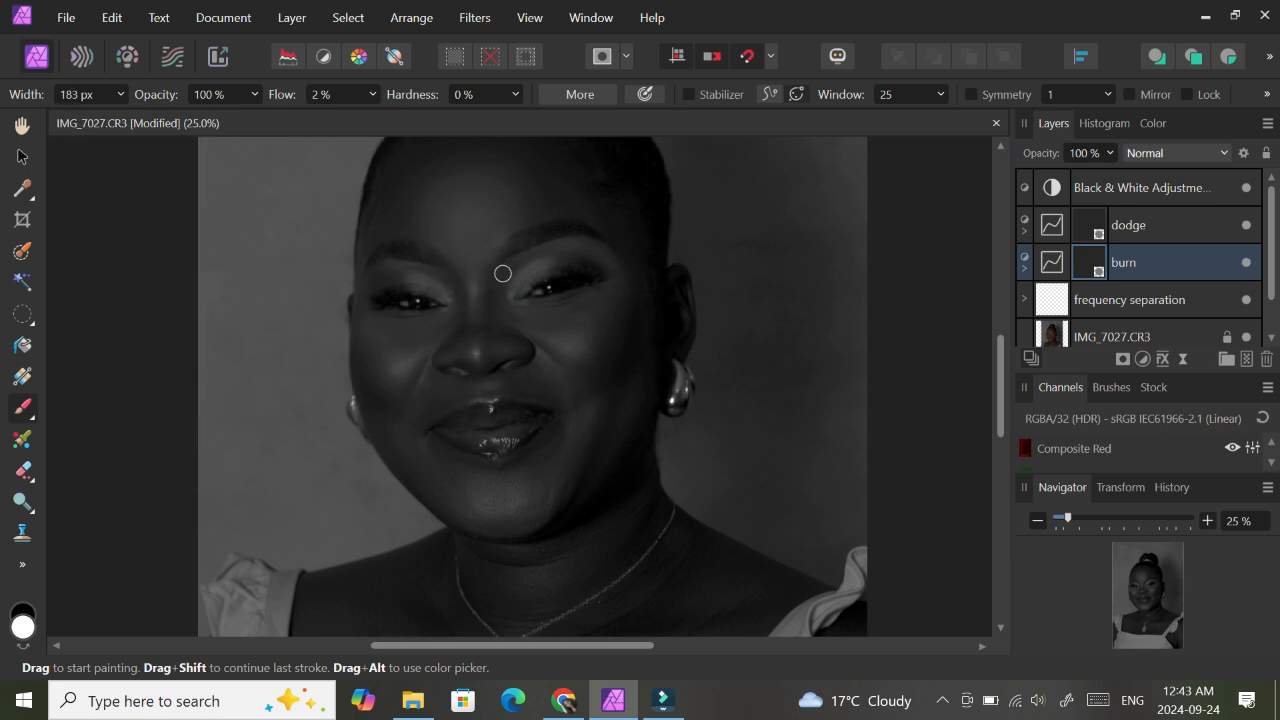
pyautogui.moveTo(498, 279); pyautogui.dragTo(514, 250)
pyautogui.press(']')
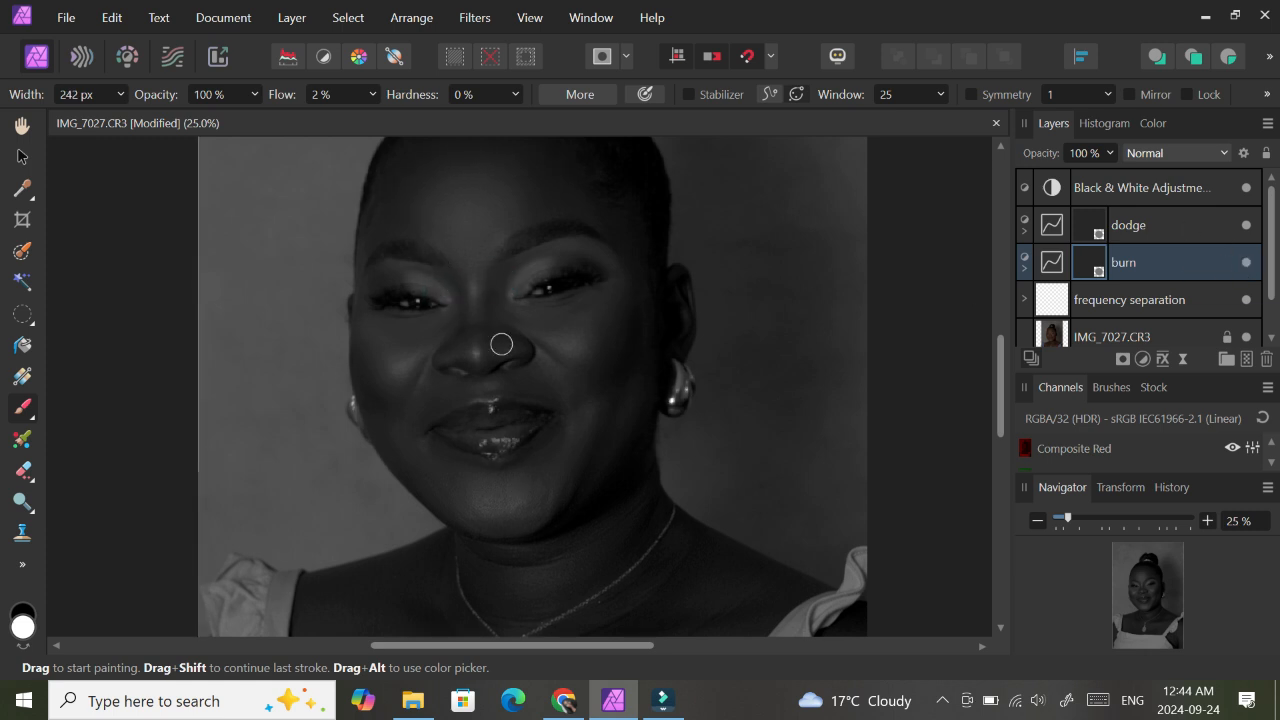
pyautogui.moveTo(457, 284)
pyautogui.mouseDown()
pyautogui.moveTo(446, 274)
pyautogui.moveTo(430, 296)
pyautogui.mouseUp()
# - Select the dodge mask and lighten the upper chest around the pendant with a brush of about 560 px at 3 % flow
pyautogui.moveTo(1001, 346); pyautogui.dragTo(1003, 413)
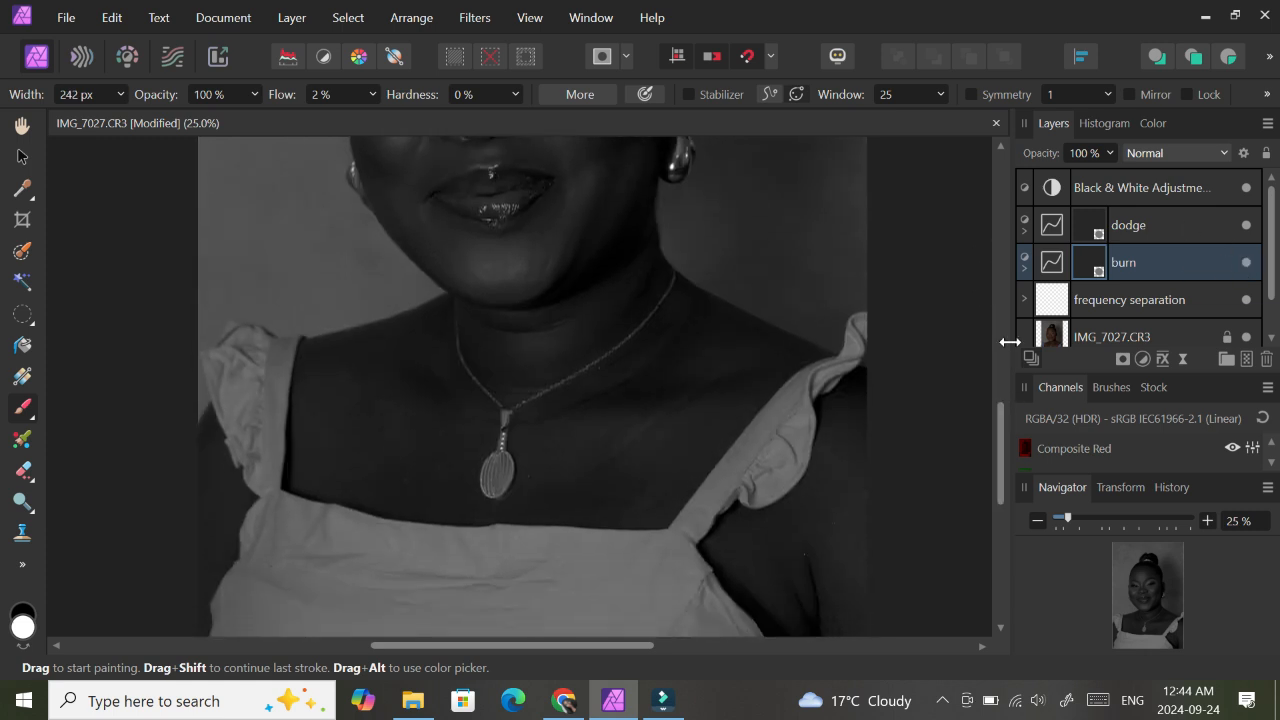
pyautogui.click(1103, 235)
pyautogui.press(']')
pyautogui.press(']')
pyautogui.press(']')
pyautogui.press(']')
pyautogui.press(']')
pyautogui.press(']')
pyautogui.press(']')
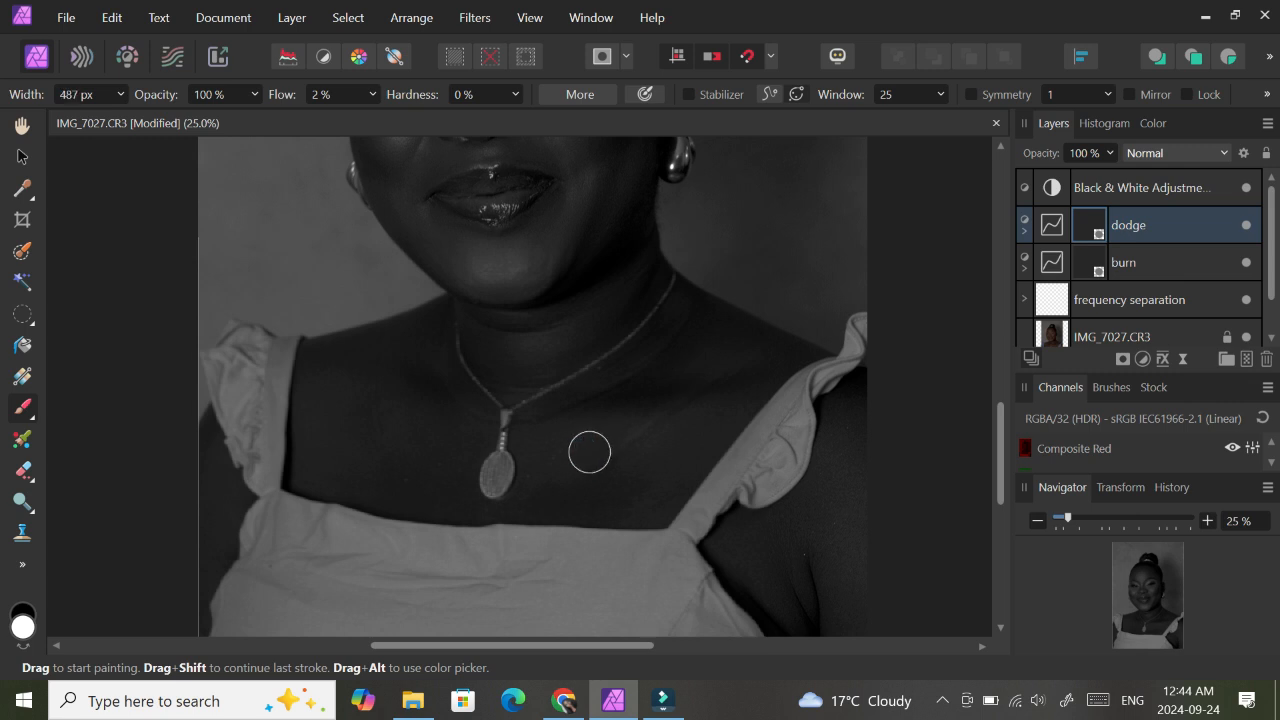
pyautogui.click(373, 94)
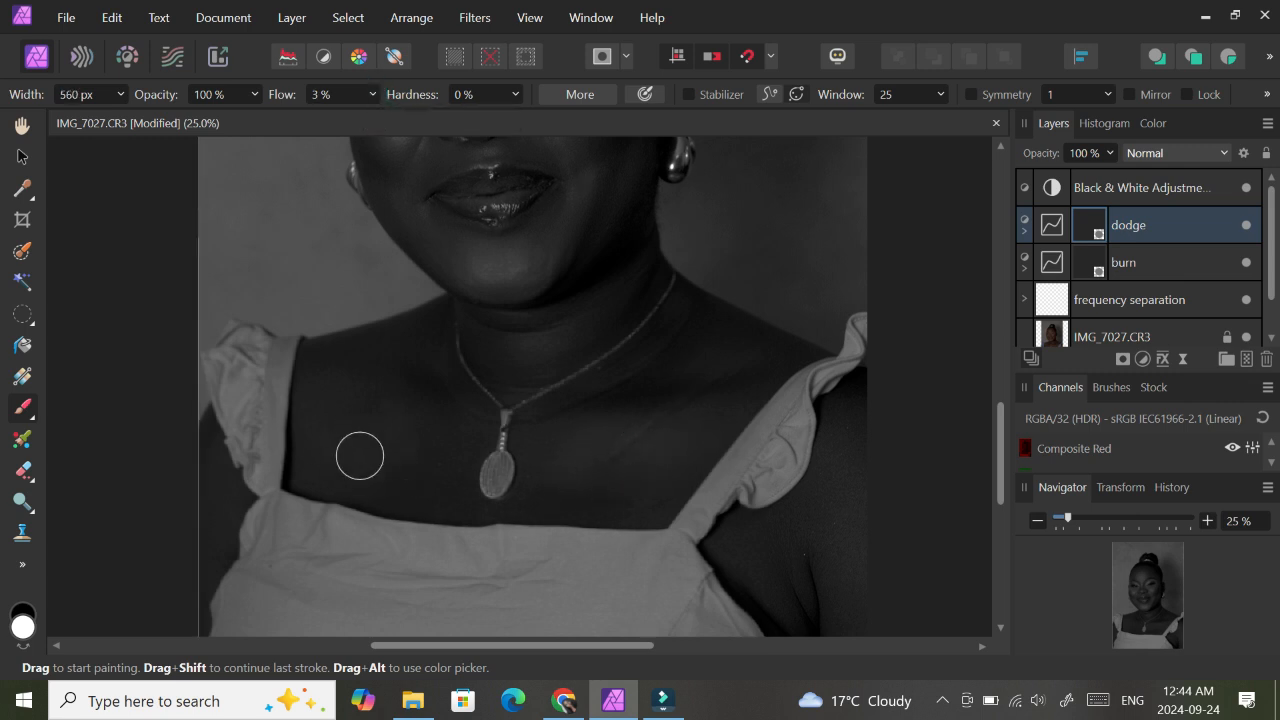
pyautogui.press(']')
pyautogui.press(']')
pyautogui.press('[')
pyautogui.press('[')
pyautogui.press('[')
pyautogui.press('[')
# - Hide the Black & White adjustment and lighten the neck on the dodge mask with a 466 px brush at 3 % flow
pyautogui.click(1246, 188)
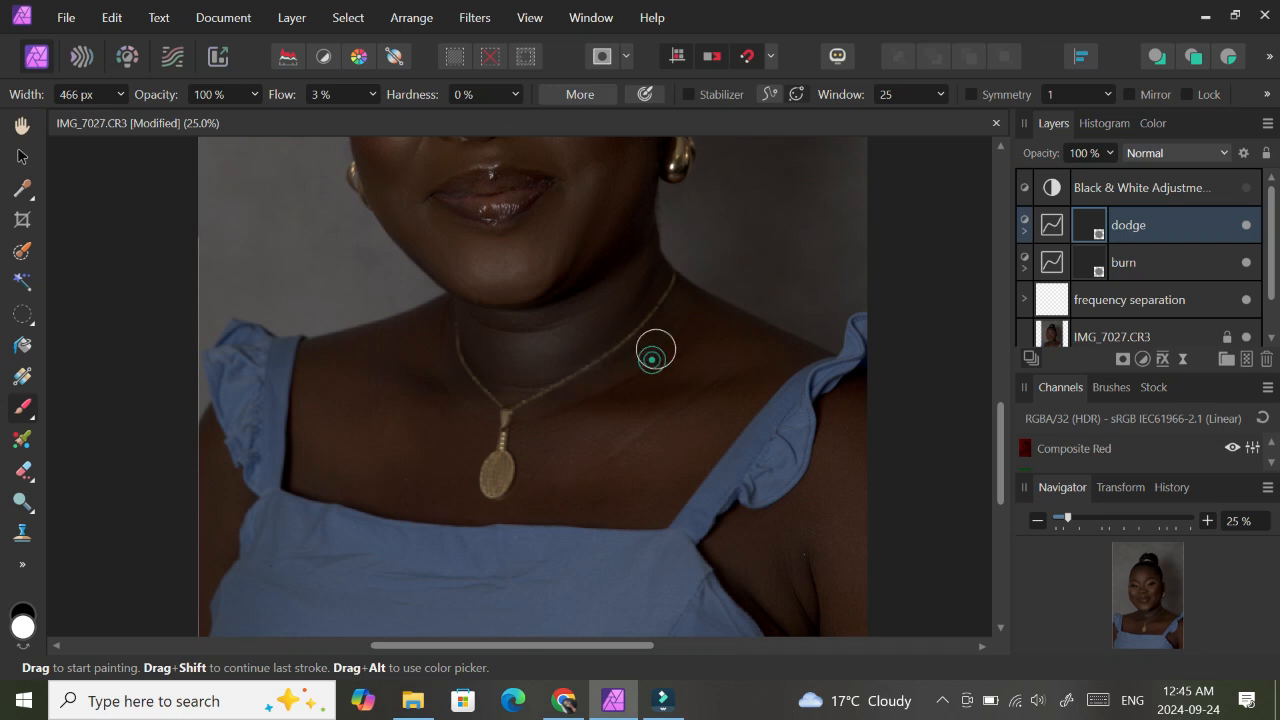
pyautogui.hotkey('ctrl', '+')
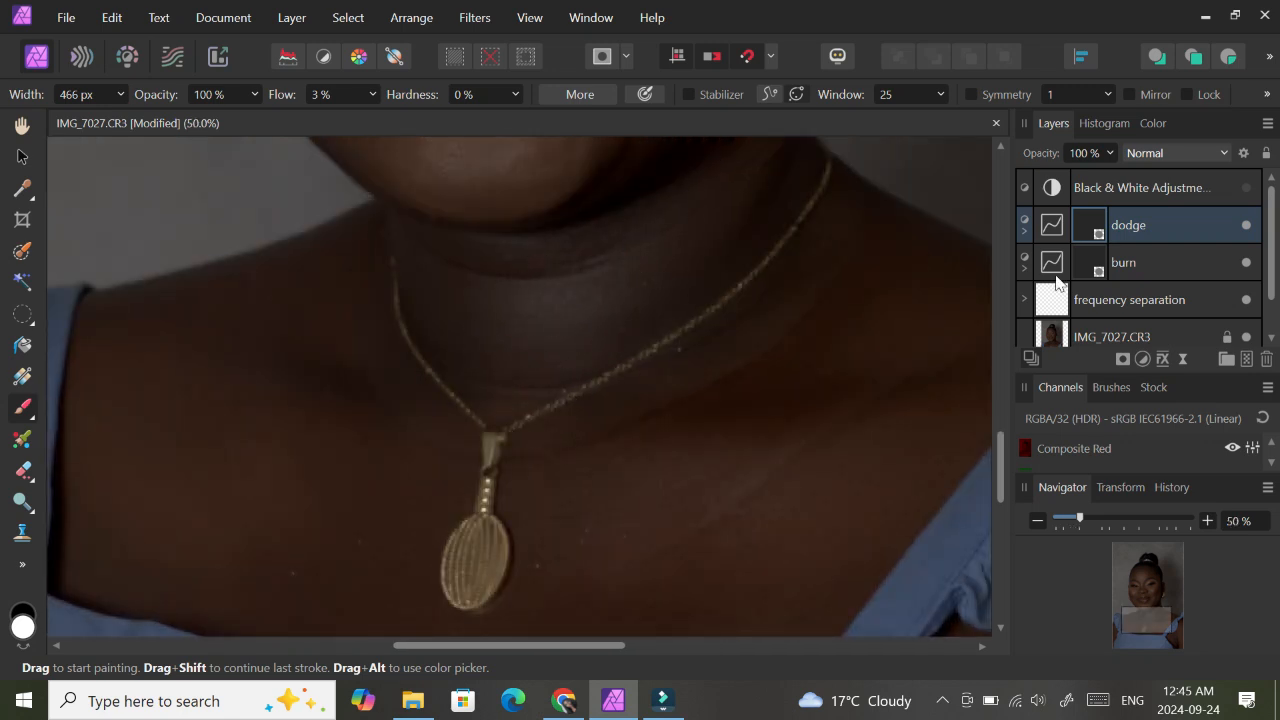
pyautogui.scroll(3, 700, 350)
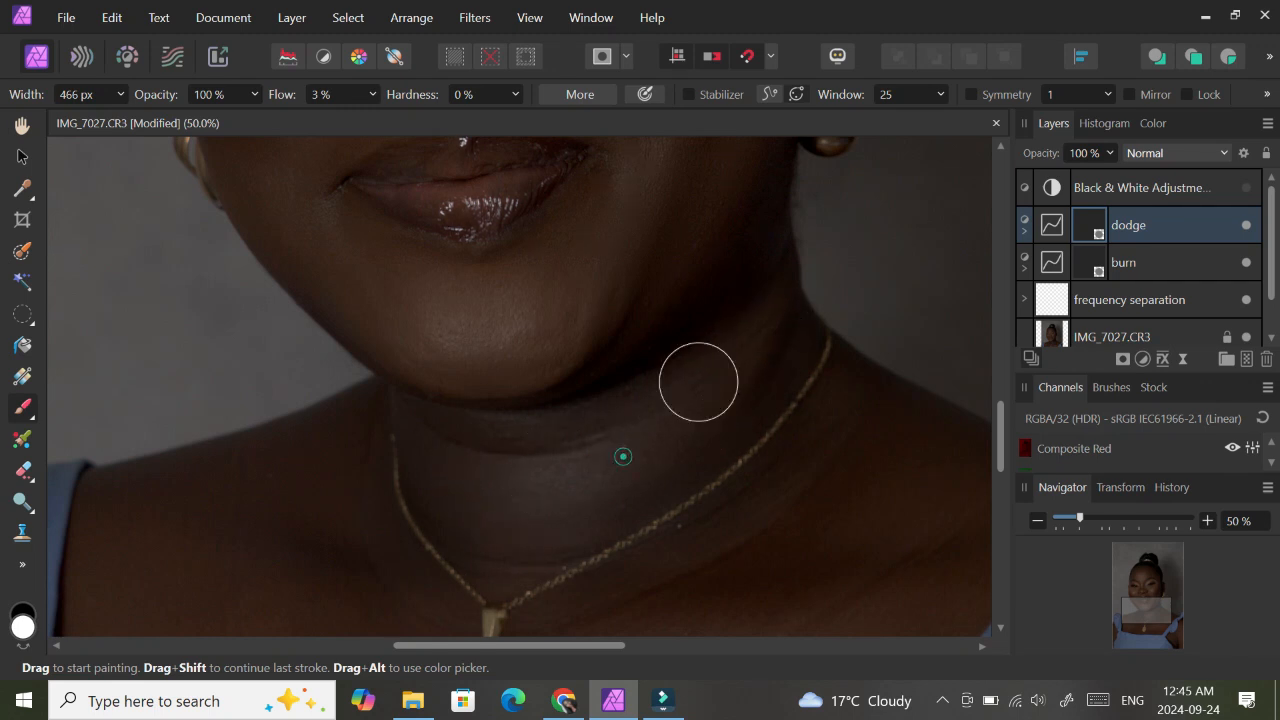
pyautogui.hotkey('ctrl', '-')
pyautogui.hotkey('ctrl', '-')
pyautogui.hotkey('ctrl', '-')
pyautogui.hotkey('ctrl', '-')
pyautogui.scroll(1, 976, 366)
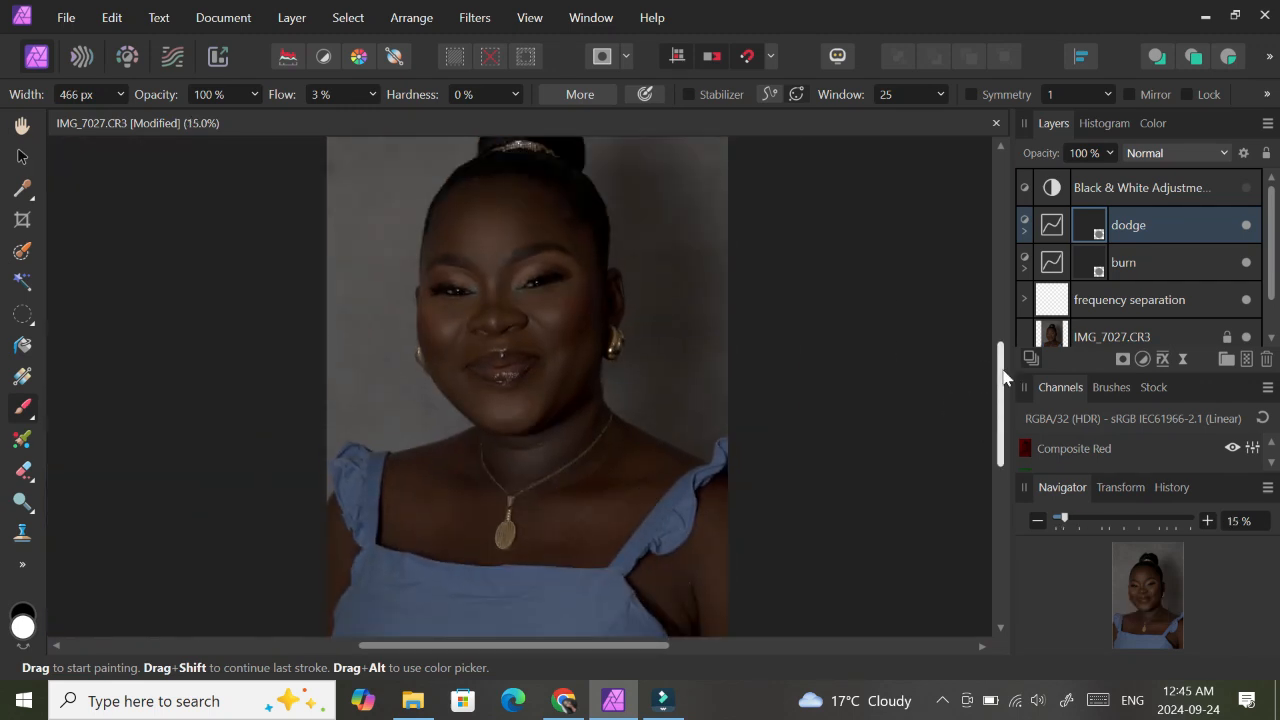
pyautogui.click(1244, 224)
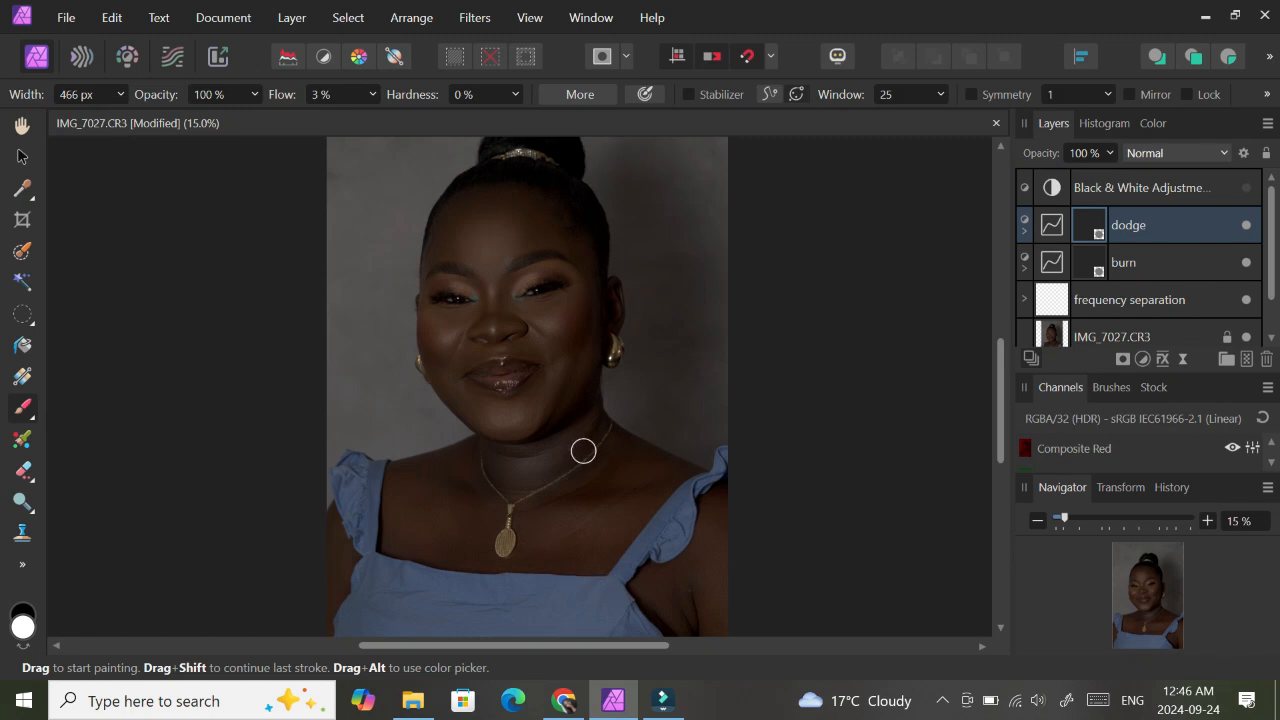
pyautogui.moveTo(524, 459); pyautogui.dragTo(499, 469)
pyautogui.moveTo(491, 477)
pyautogui.mouseDown()
pyautogui.moveTo(537, 483)
pyautogui.moveTo(577, 465)
pyautogui.moveTo(548, 486)
pyautogui.moveTo(571, 473)
pyautogui.moveTo(582, 464)
pyautogui.moveTo(514, 490)
pyautogui.moveTo(596, 422)
pyautogui.moveTo(543, 456)
pyautogui.mouseUp()
# - Toggle the dodge layer's visibility several times to compare the portrait with and without it
pyautogui.click(1246, 225)
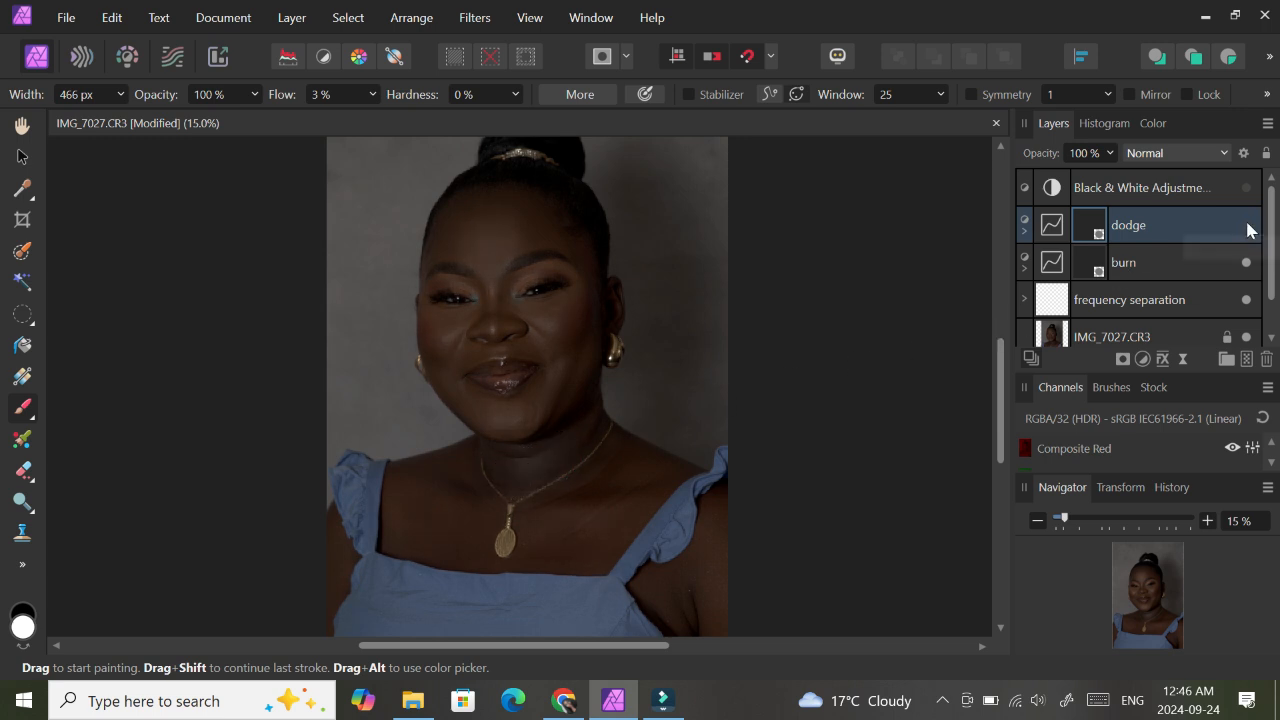
pyautogui.click(1246, 225)
pyautogui.click(1246, 225)
pyautogui.click(1246, 225)
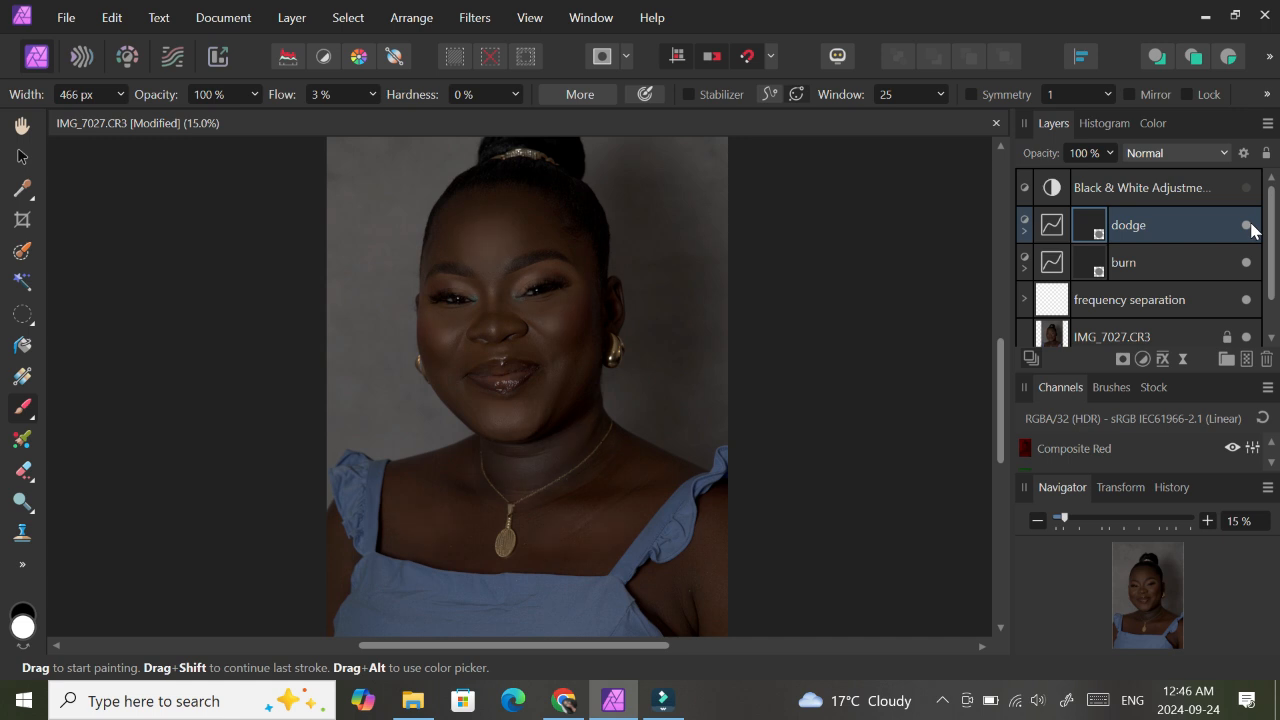
pyautogui.click(1246, 225)
pyautogui.click(1246, 225)
pyautogui.click(1248, 226)
pyautogui.click(1248, 226)
# - Expand the frequency separation group, select its Low Frequency layer and switch to the Paint Mixer Brush
pyautogui.click(1024, 300)
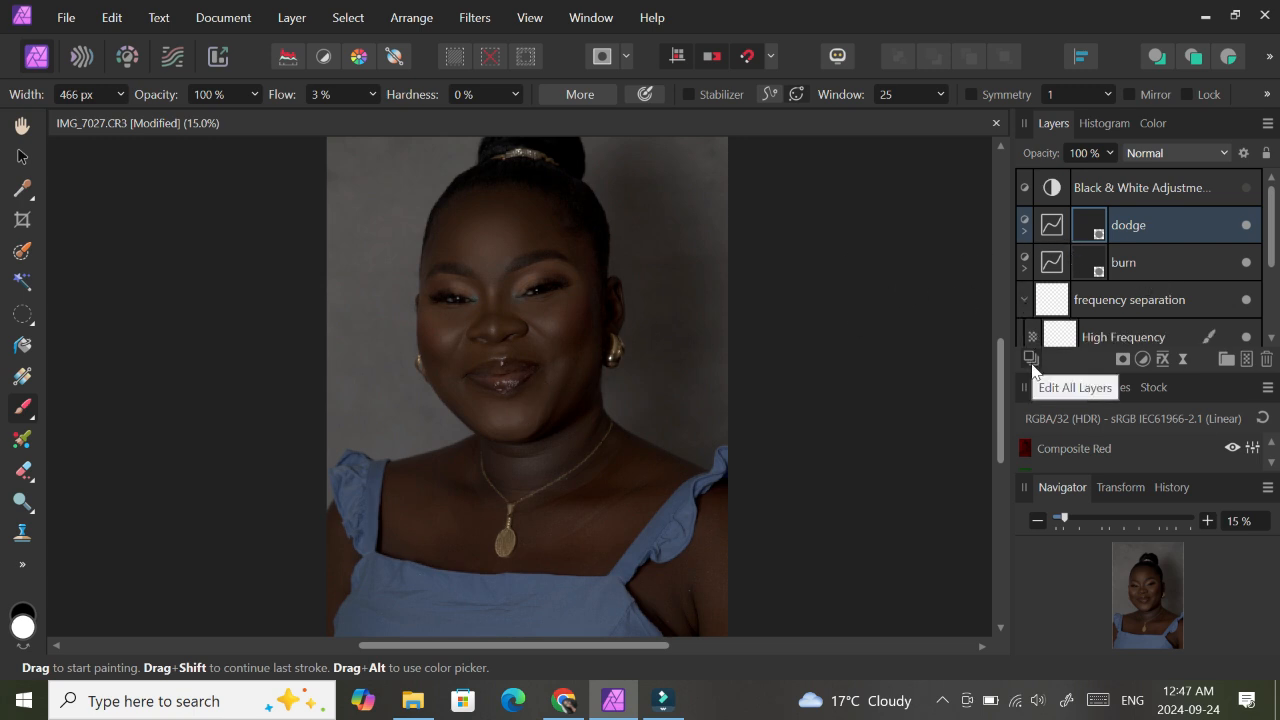
pyautogui.scroll(-1, 1273, 287)
pyautogui.scroll(1, 1273, 287)
pyautogui.scroll(-1, 1252, 322)
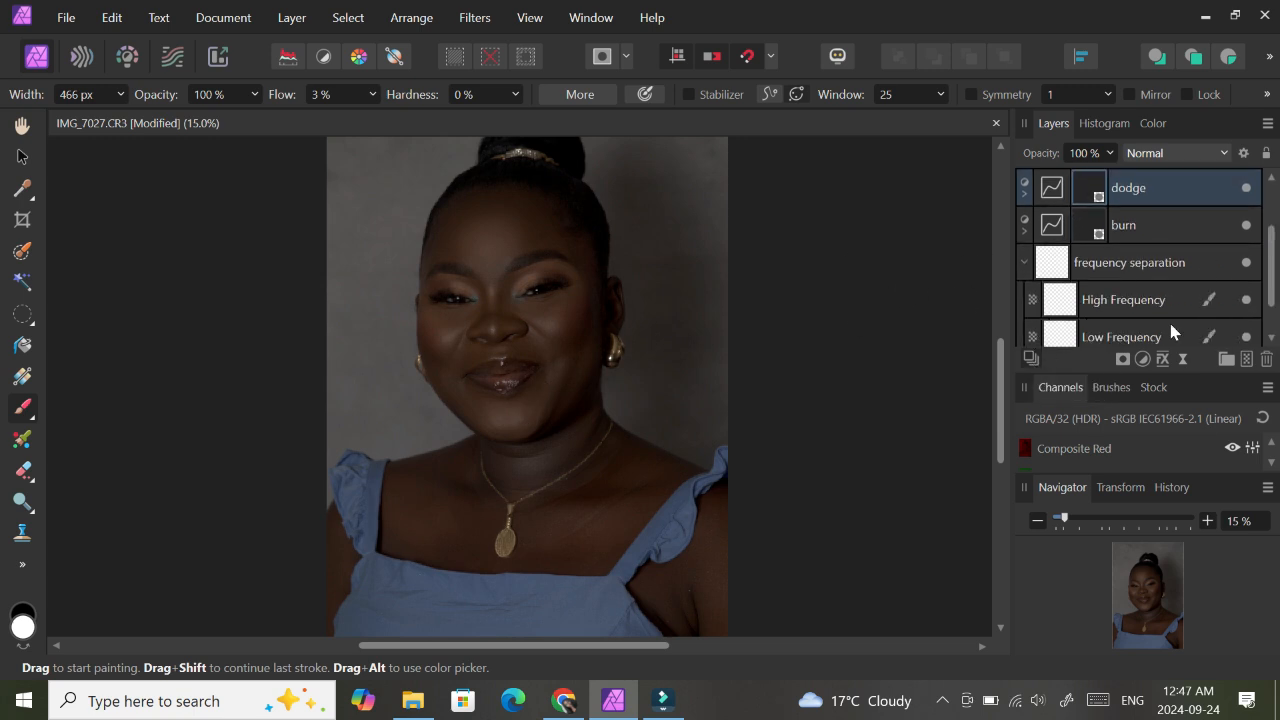
pyautogui.click(1045, 338)
pyautogui.press(']')
pyautogui.press(']')
pyautogui.press(']')
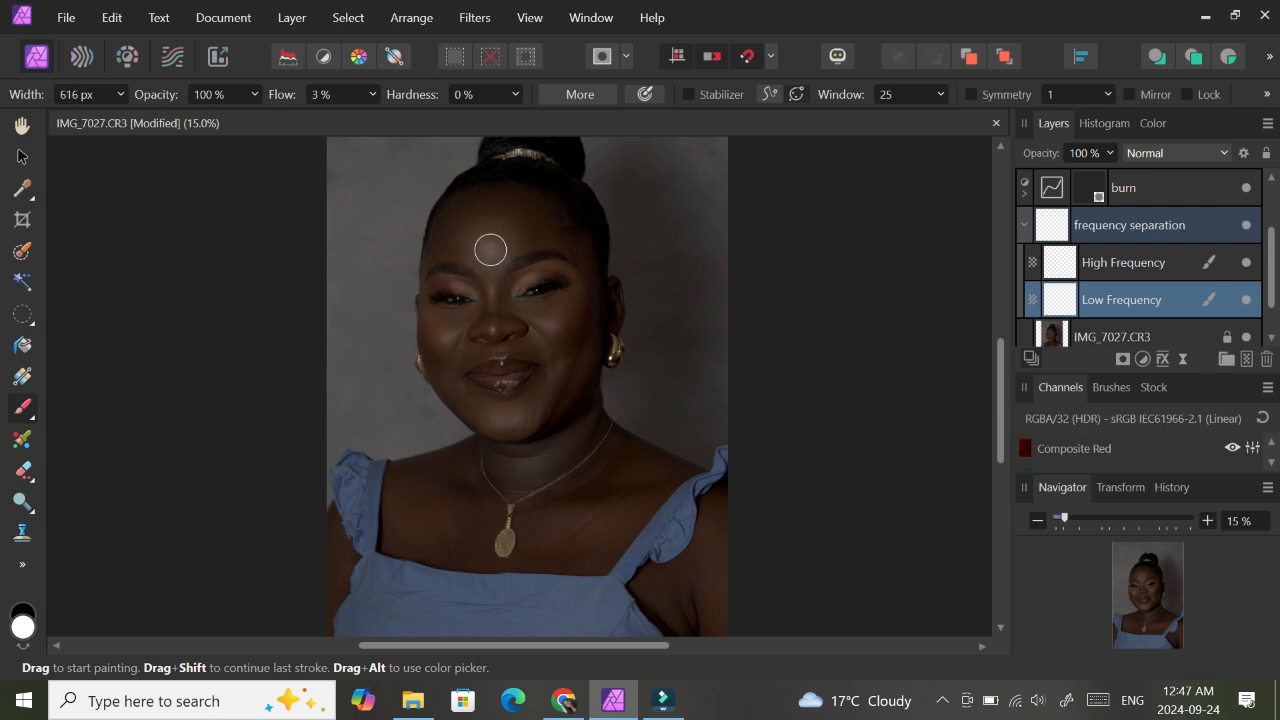
pyautogui.moveTo(459, 252); pyautogui.dragTo(443, 246)
pyautogui.click(28, 440)
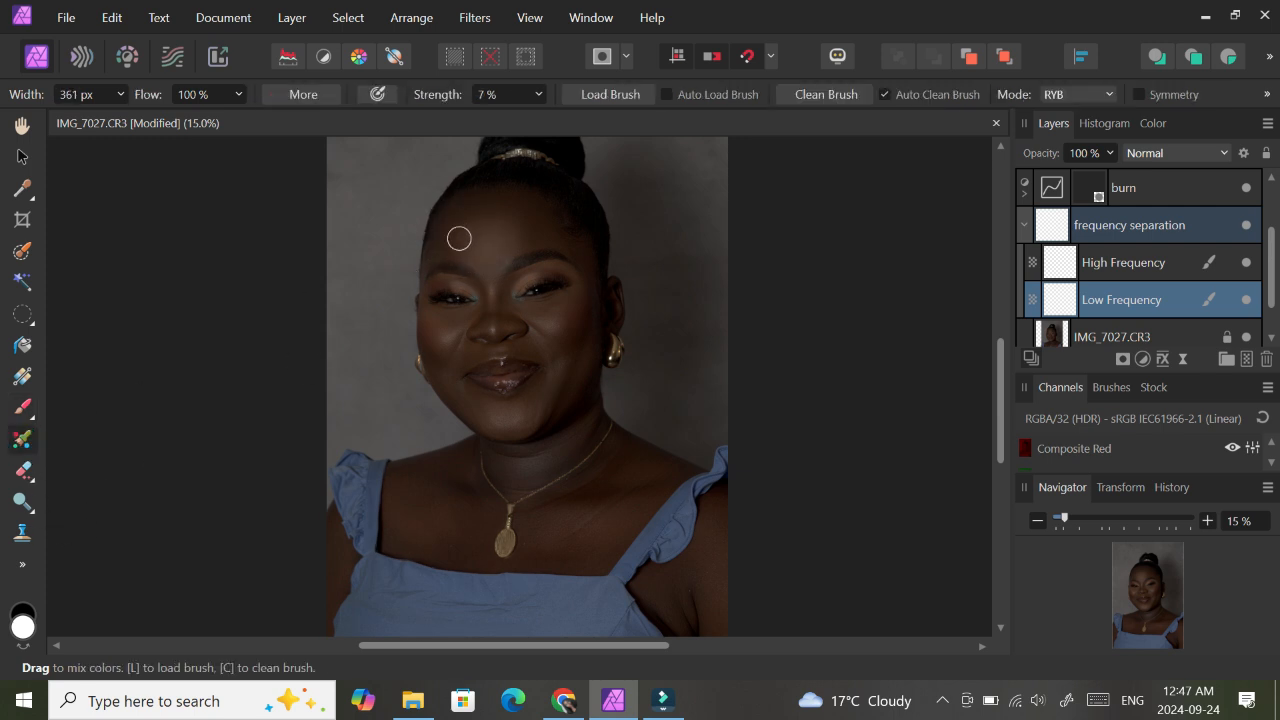
# - Blend the forehead tones on the Low Frequency layer at 7 % strength, enlarging the mixer brush from 550 to 727 px
pyautogui.press(']')
pyautogui.press(']')
pyautogui.press(']')
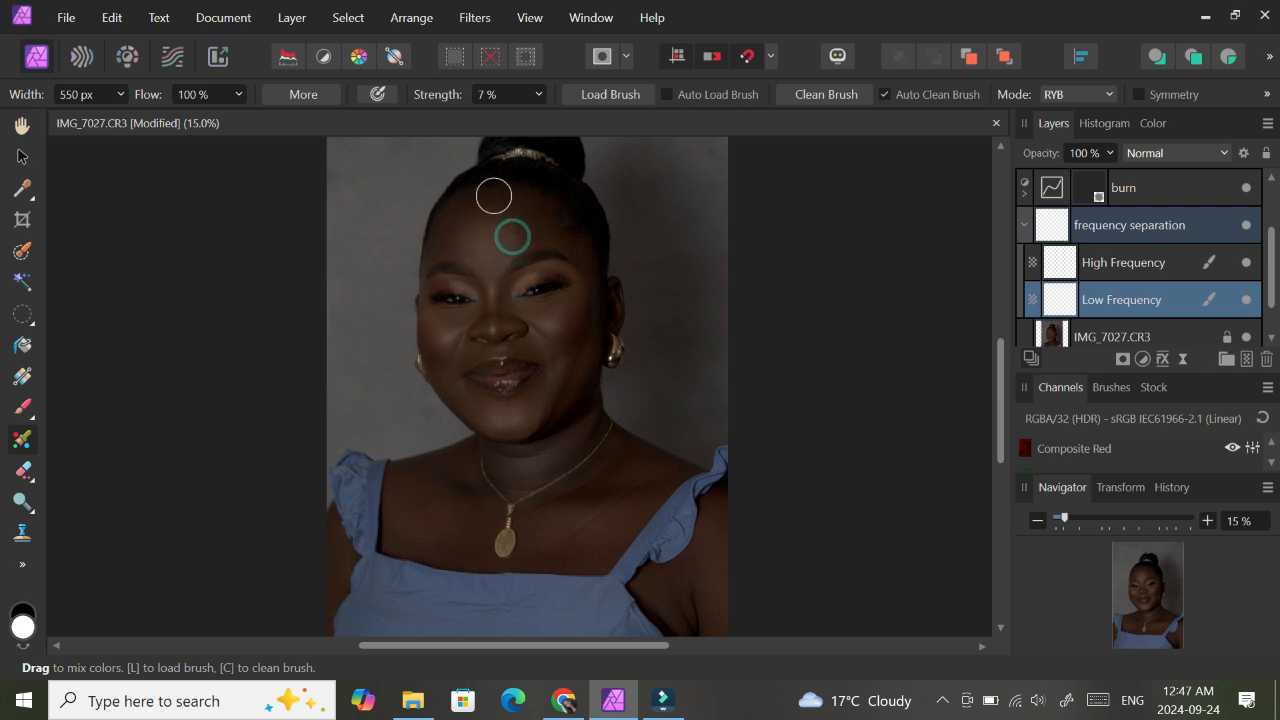
pyautogui.moveTo(493, 209)
pyautogui.mouseDown()
pyautogui.moveTo(462, 244)
pyautogui.moveTo(477, 216)
pyautogui.moveTo(522, 241)
pyautogui.moveTo(500, 239)
pyautogui.moveTo(511, 229)
pyautogui.moveTo(460, 241)
pyautogui.mouseUp()
pyautogui.press(']')
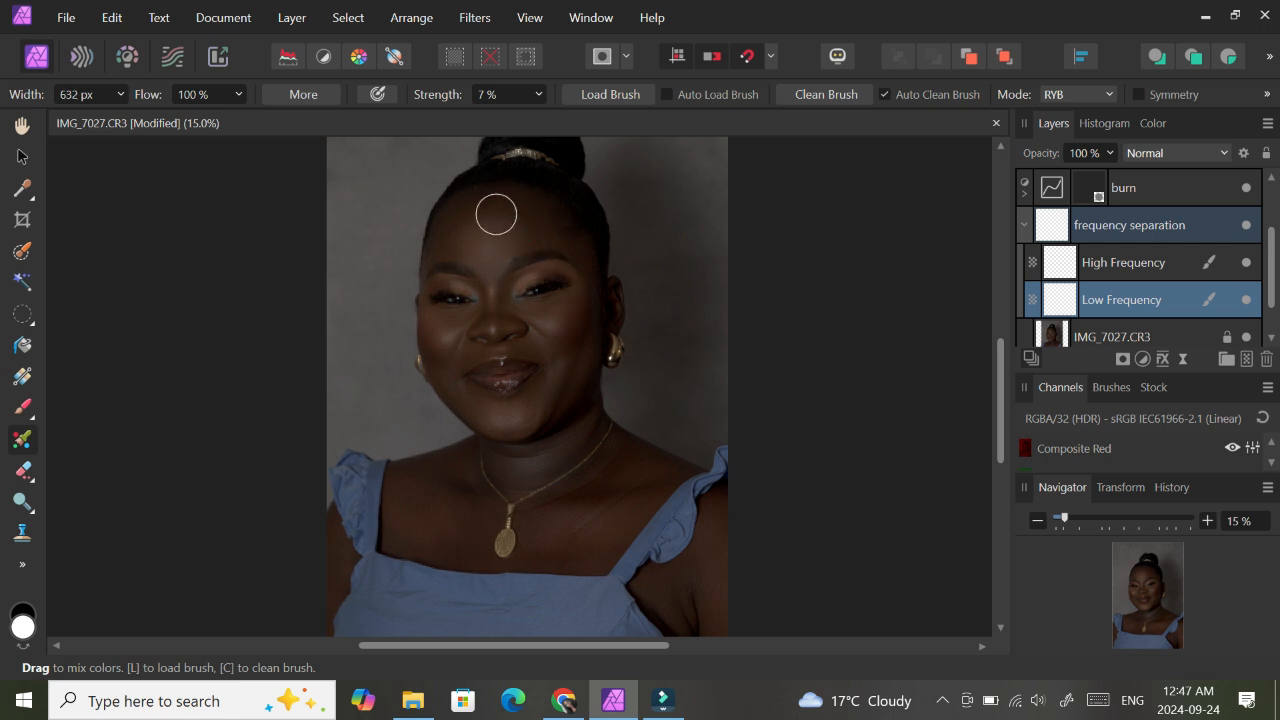
pyautogui.press(']')
pyautogui.moveTo(449, 253)
pyautogui.mouseDown()
pyautogui.moveTo(465, 225)
pyautogui.moveTo(540, 191)
pyautogui.moveTo(458, 241)
pyautogui.moveTo(503, 207)
pyautogui.moveTo(516, 232)
pyautogui.moveTo(560, 166)
pyautogui.mouseUp()
pyautogui.moveTo(512, 234)
pyautogui.mouseDown()
pyautogui.moveTo(557, 167)
pyautogui.moveTo(487, 199)
pyautogui.moveTo(454, 234)
pyautogui.moveTo(519, 226)
pyautogui.mouseUp()
pyautogui.click(497, 206)
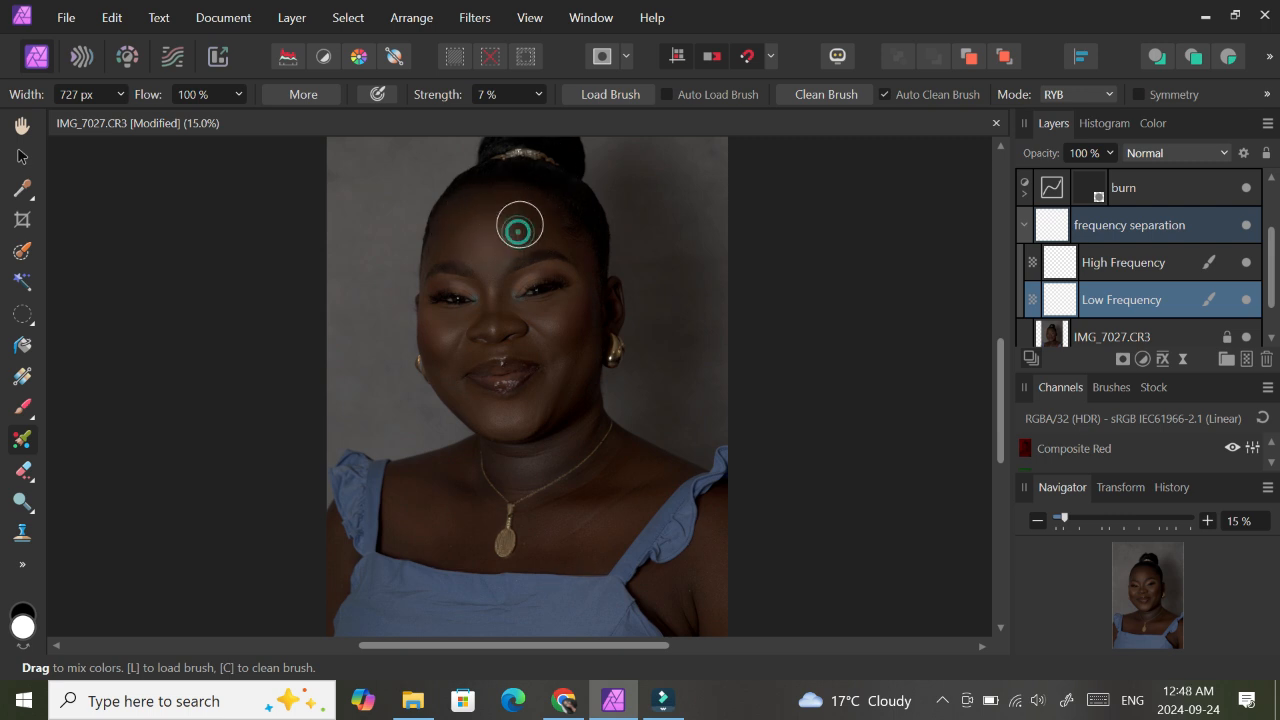
# - Collapse the frequency separation group, select the burn mask and set the Paint Brush to 2 % flow
pyautogui.click(1024, 225)
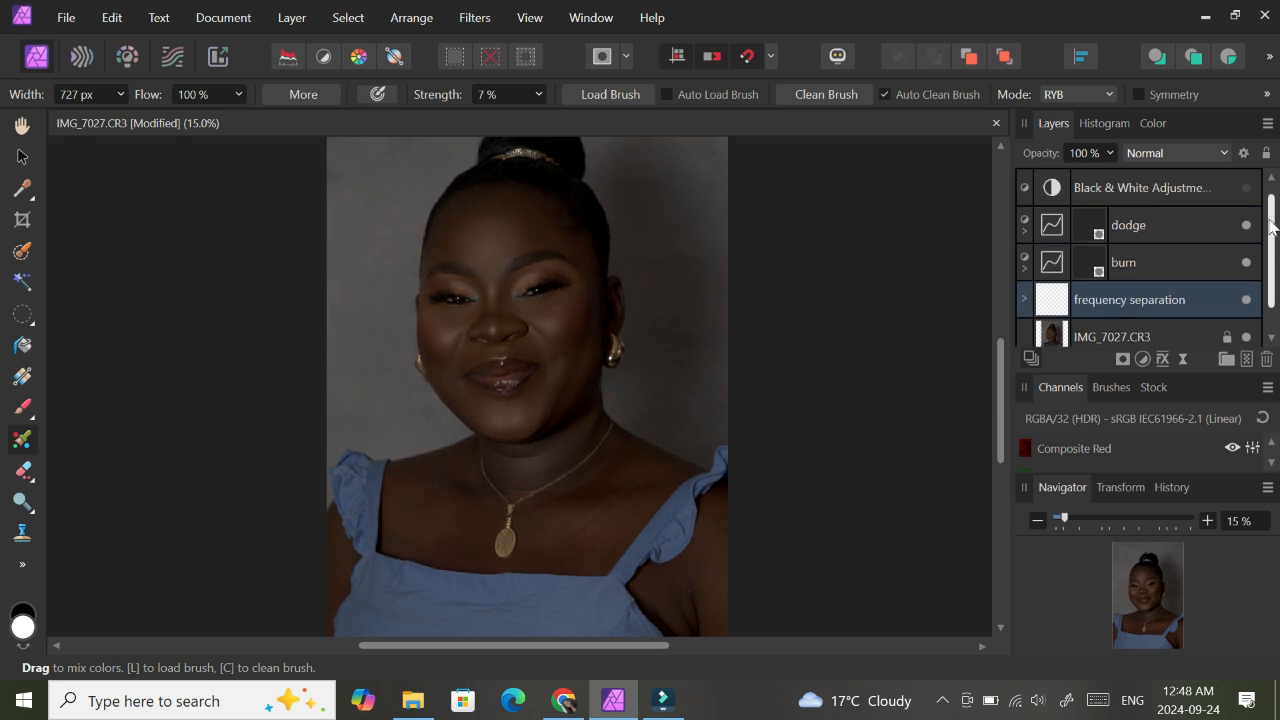
pyautogui.click(1110, 262)
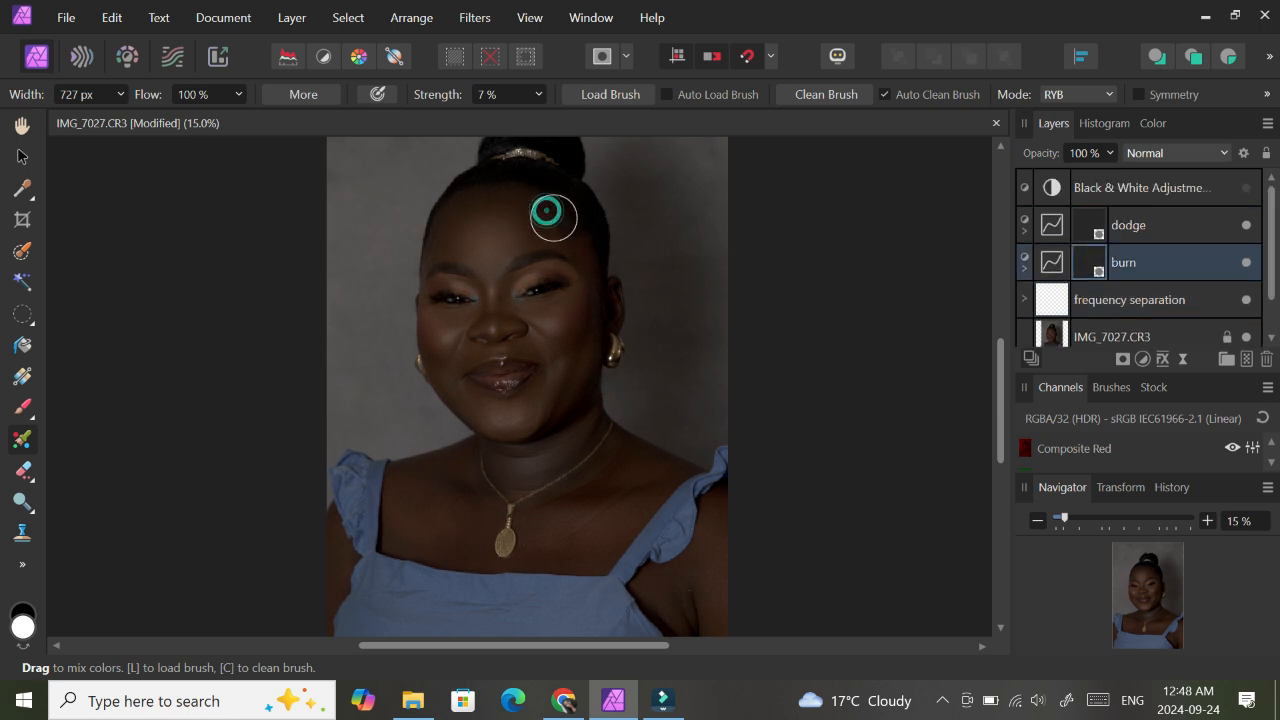
pyautogui.click(23, 407)
pyautogui.click(369, 96)
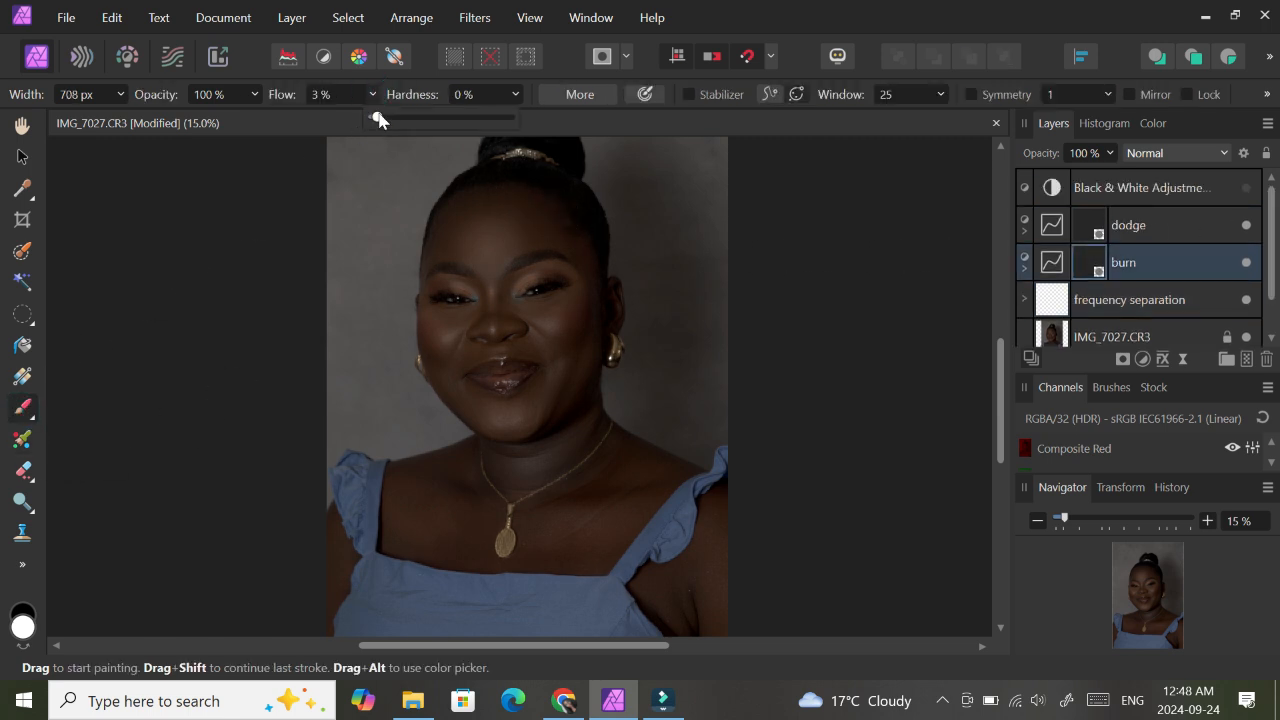
pyautogui.moveTo(378, 117); pyautogui.dragTo(375, 117)
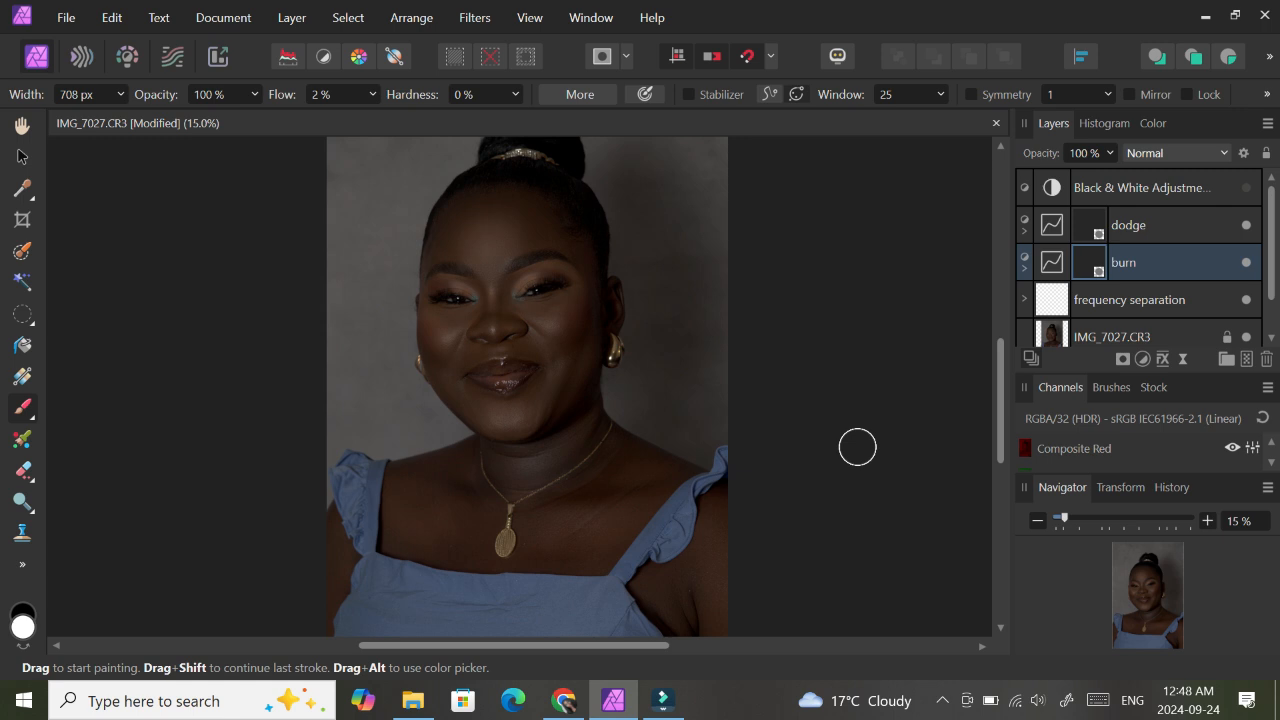
# - Select the dodge mask and lighten the shoulder areas on both sides of the neck with a 512 px brush at 2 % flow
pyautogui.hotkey('ctrl', '-')
pyautogui.moveTo(1003, 356); pyautogui.dragTo(1005, 363)
pyautogui.click(1128, 225)
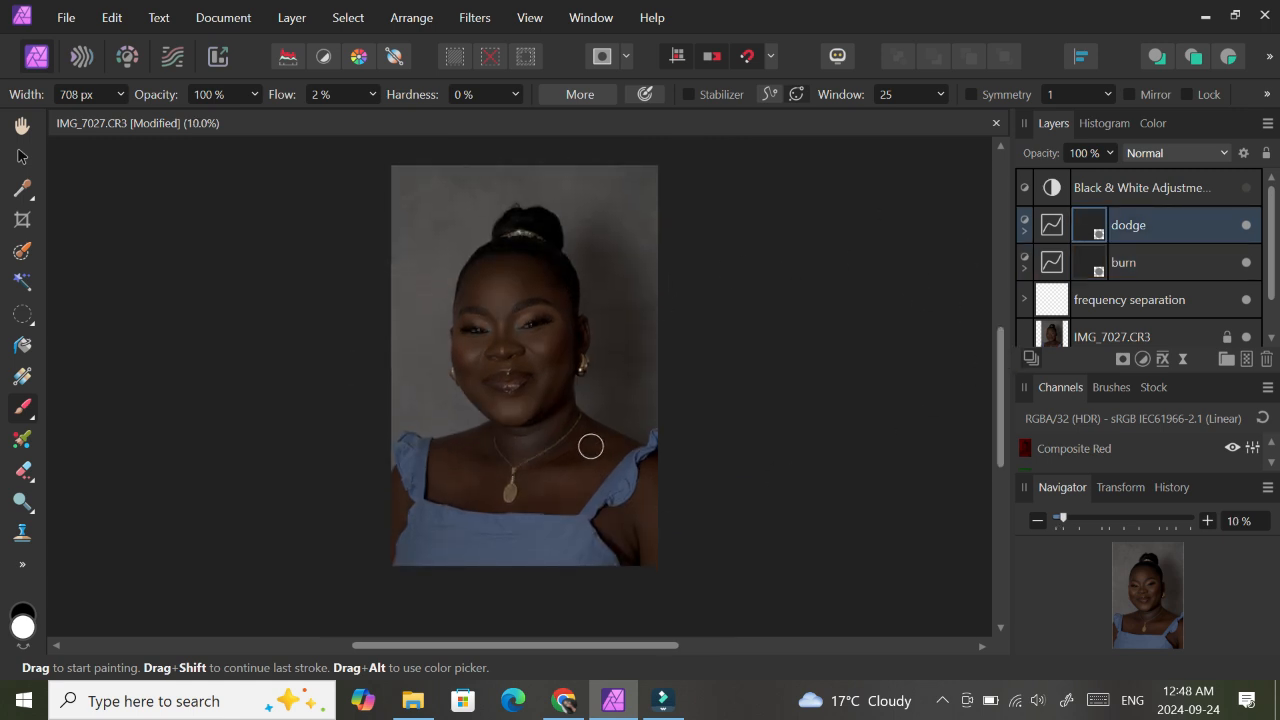
pyautogui.press('[')
pyautogui.press('[')
pyautogui.moveTo(569, 449)
pyautogui.mouseDown()
pyautogui.moveTo(584, 430)
pyautogui.moveTo(551, 449)
pyautogui.moveTo(588, 441)
pyautogui.moveTo(563, 443)
pyautogui.moveTo(583, 429)
pyautogui.mouseUp()
pyautogui.moveTo(470, 457)
pyautogui.mouseDown()
pyautogui.moveTo(487, 435)
pyautogui.moveTo(480, 443)
pyautogui.mouseUp()
pyautogui.scroll(1, 1004, 360)
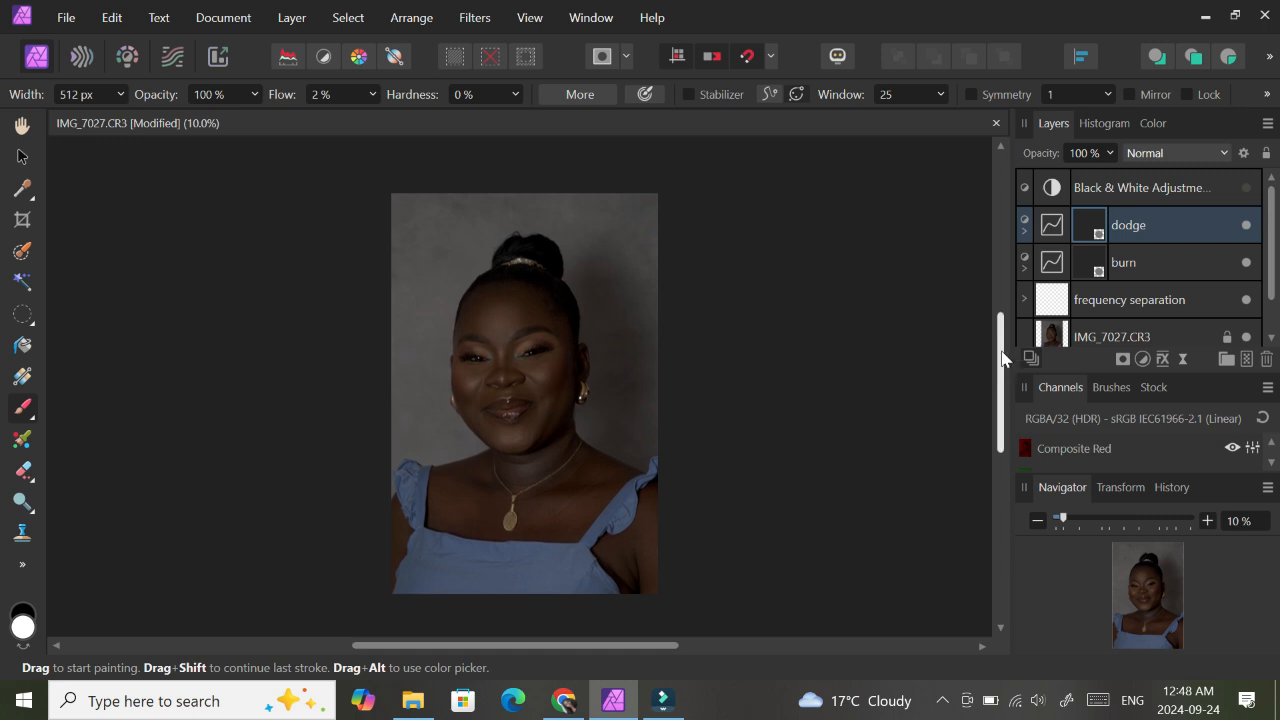
pyautogui.scroll(-1, 1004, 360)
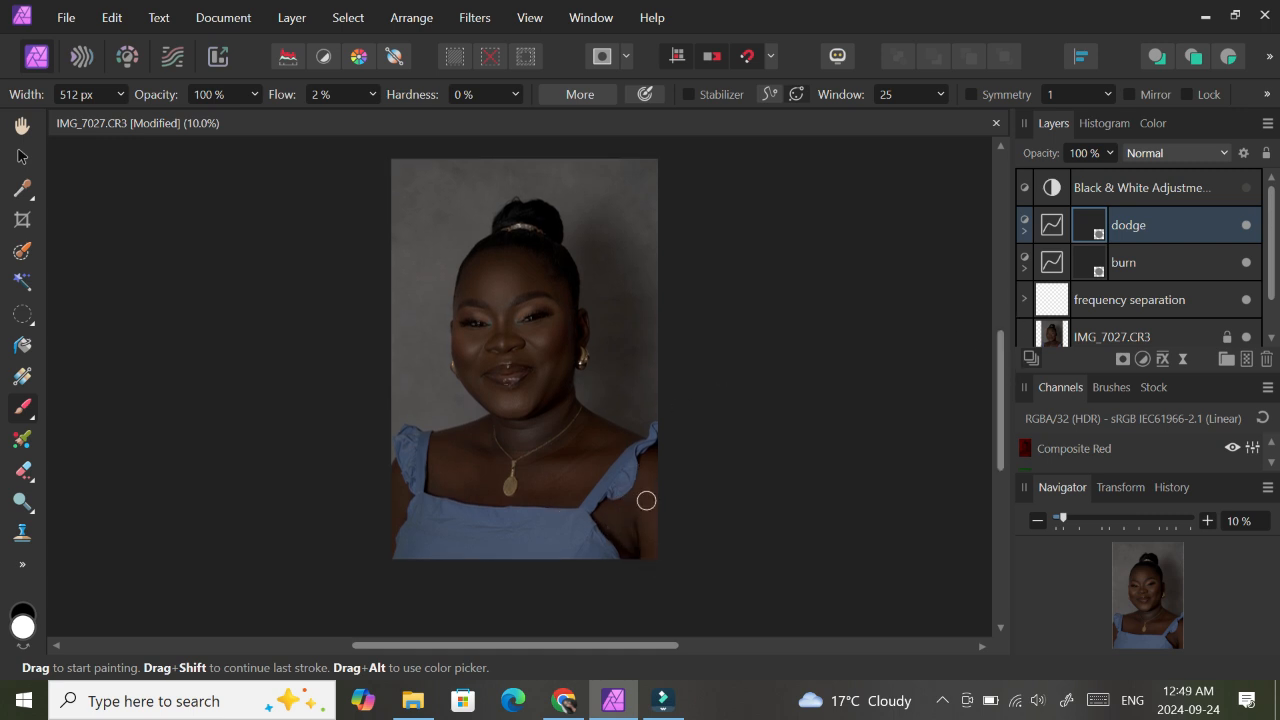
# - Switch the dodge layer off and on to review its effect on the whole portrait
pyautogui.moveTo(1002, 388); pyautogui.dragTo(1003, 390)
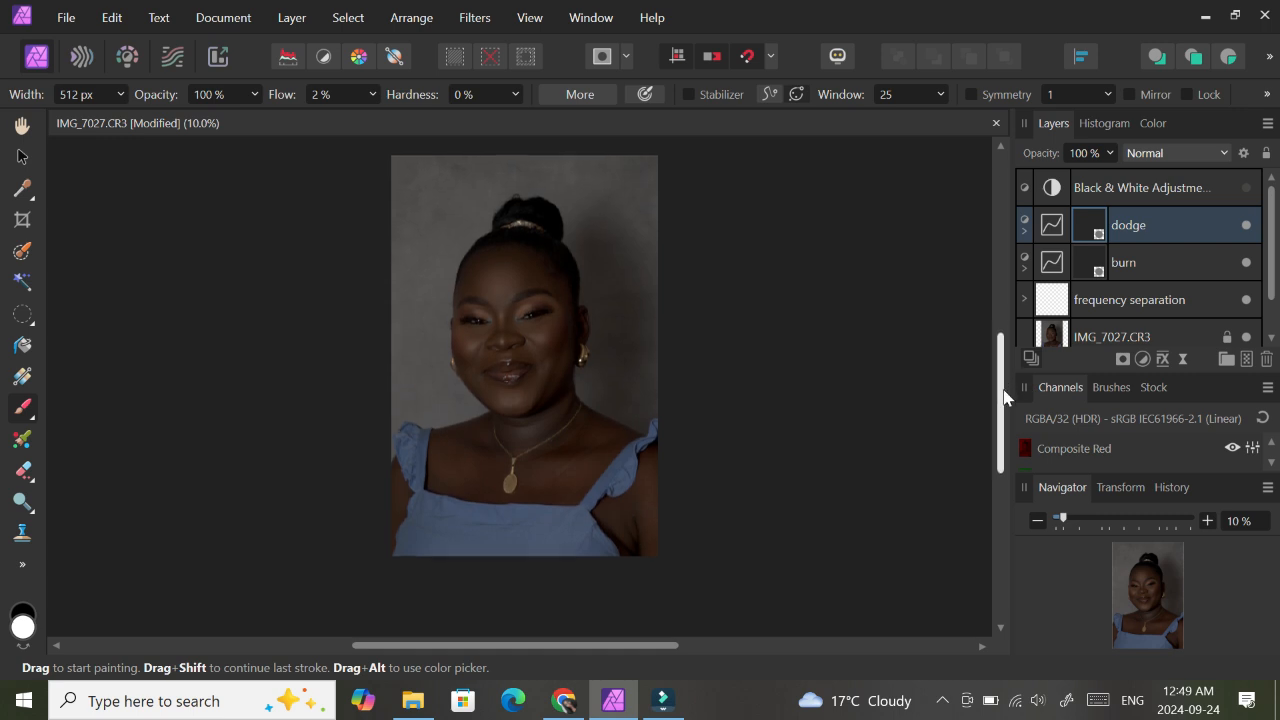
pyautogui.click(1246, 228)
pyautogui.click(1246, 229)
pyautogui.click(1246, 229)
pyautogui.click(1246, 229)
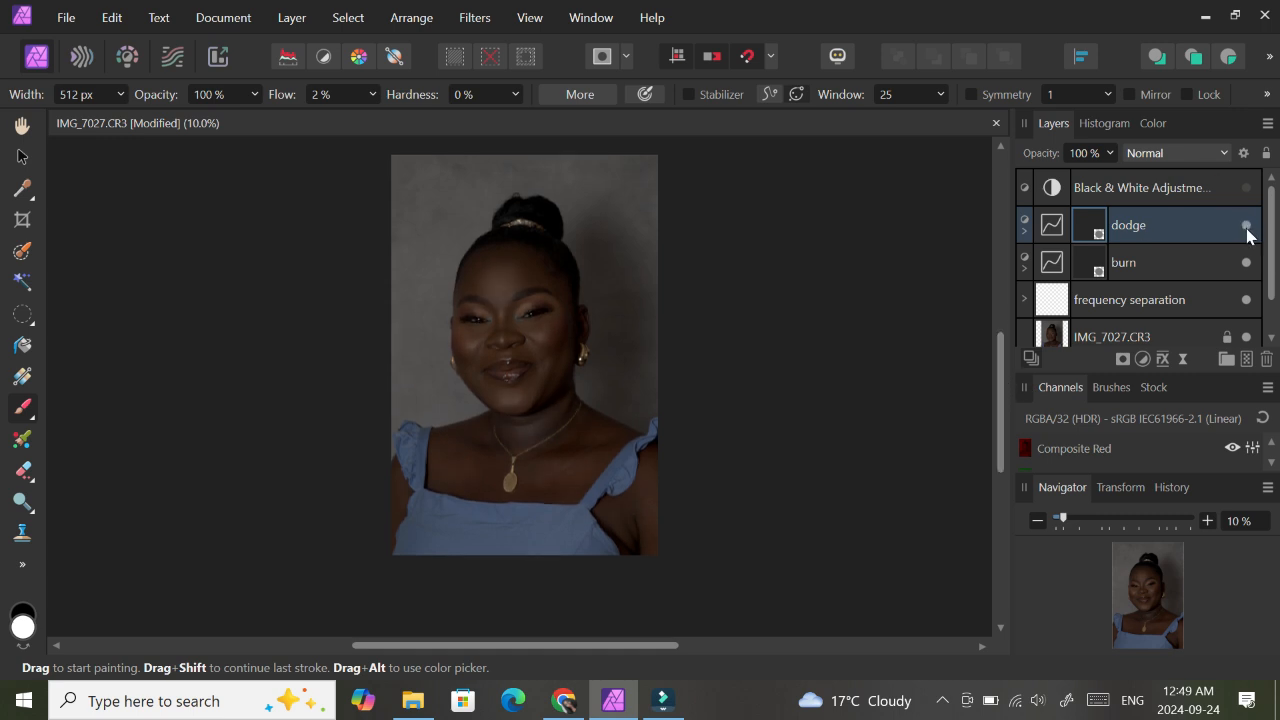
pyautogui.click(1244, 232)
pyautogui.click(1244, 232)
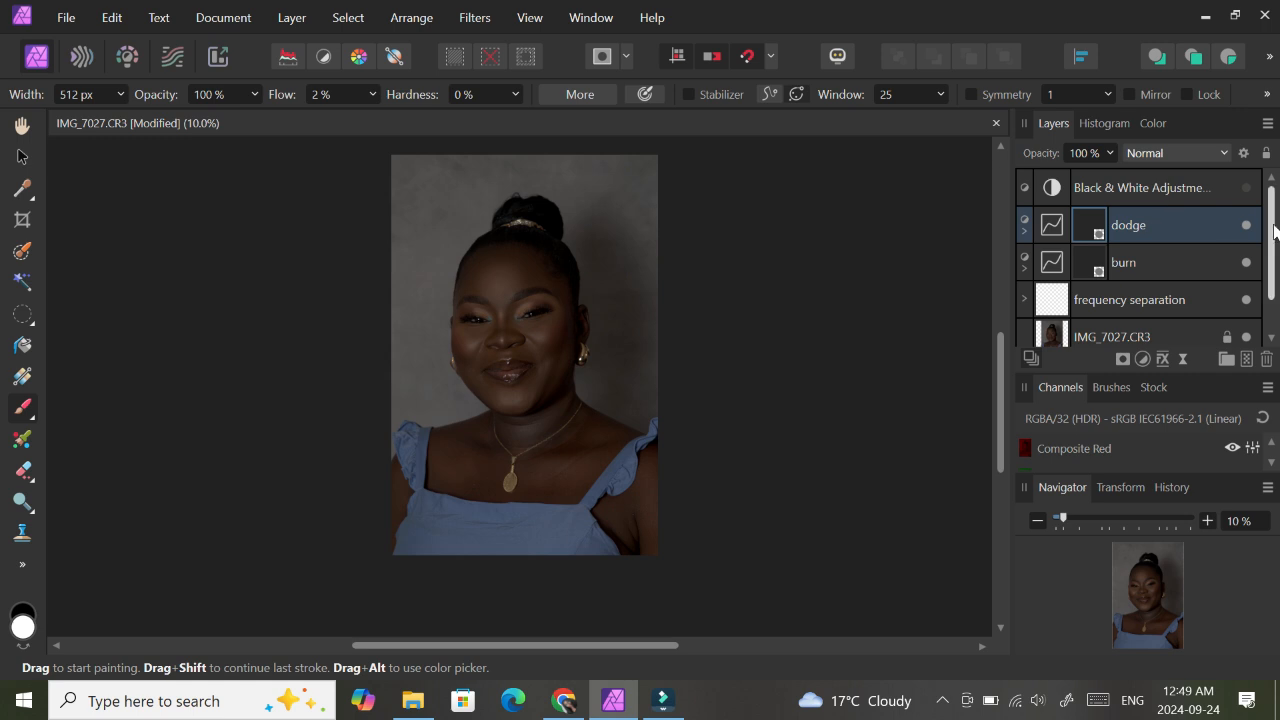
# - Turn on the Black & White adjustment layer and give it an inverted mask that hides its effect
pyautogui.click(1143, 361)
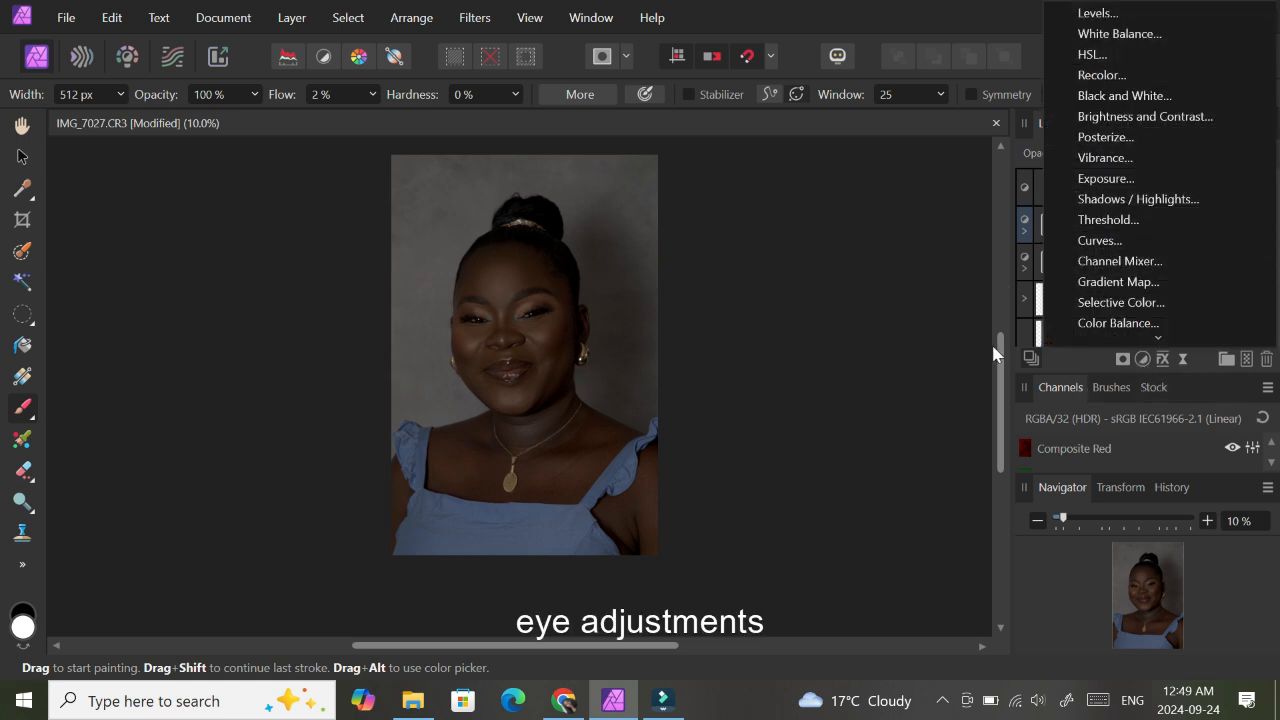
pyautogui.moveTo(1000, 349); pyautogui.dragTo(1000, 333)
pyautogui.click(1115, 198)
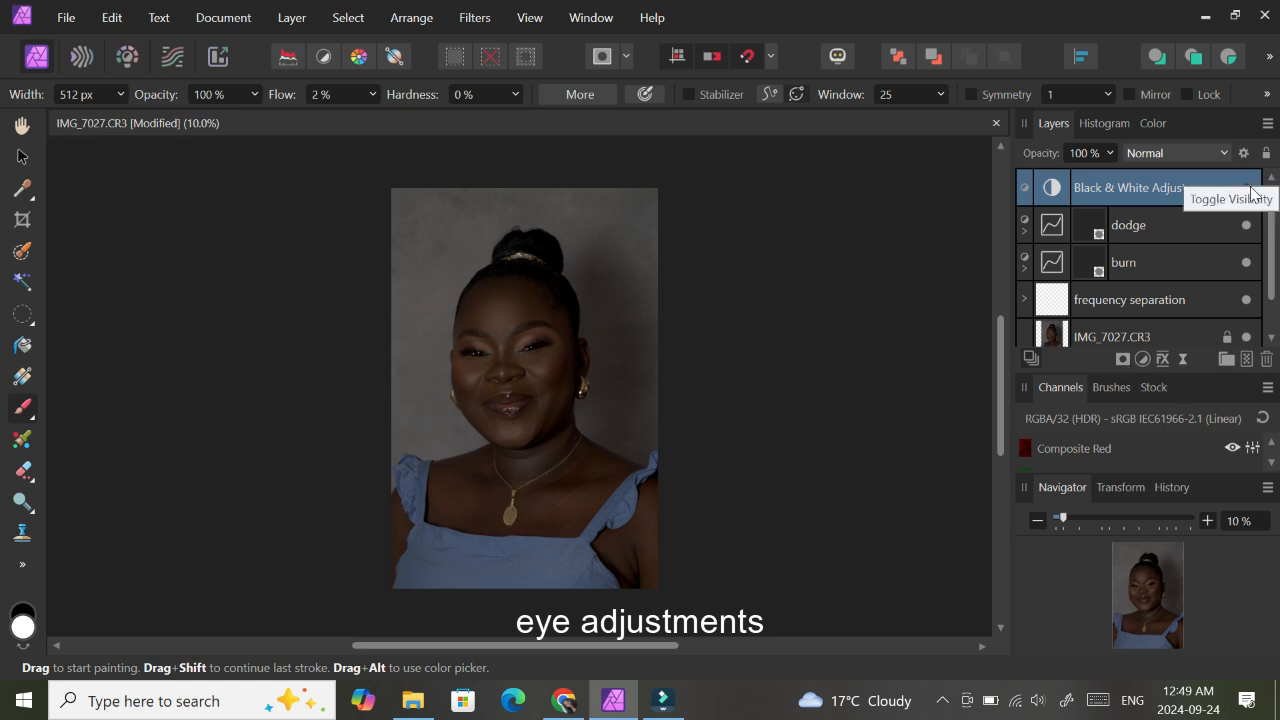
pyautogui.click(1122, 360)
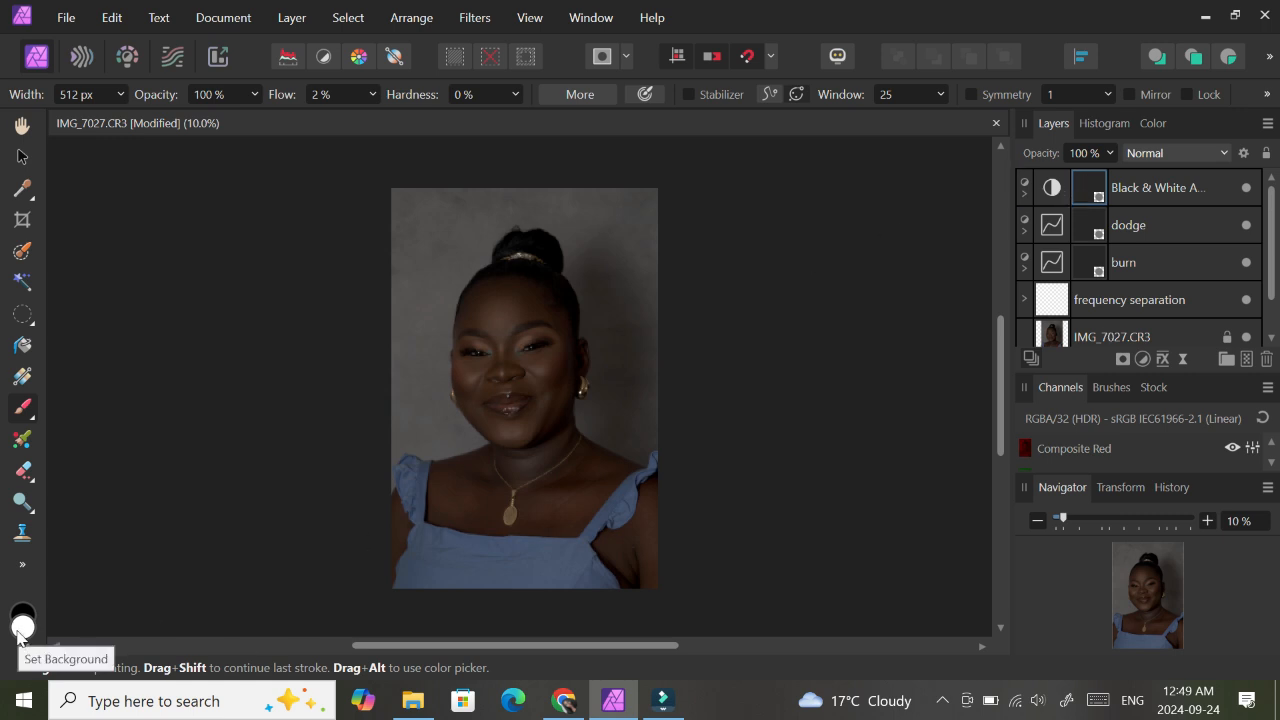
# - Reduce the Paint Brush to 193 px and set its flow to 100 % for mask work around the eyes
pyautogui.hotkey('ctrl', '+')
pyautogui.hotkey('ctrl', '+')
pyautogui.hotkey('ctrl', '+')
pyautogui.hotkey('ctrl', '+')
pyautogui.hotkey('ctrl', '+')
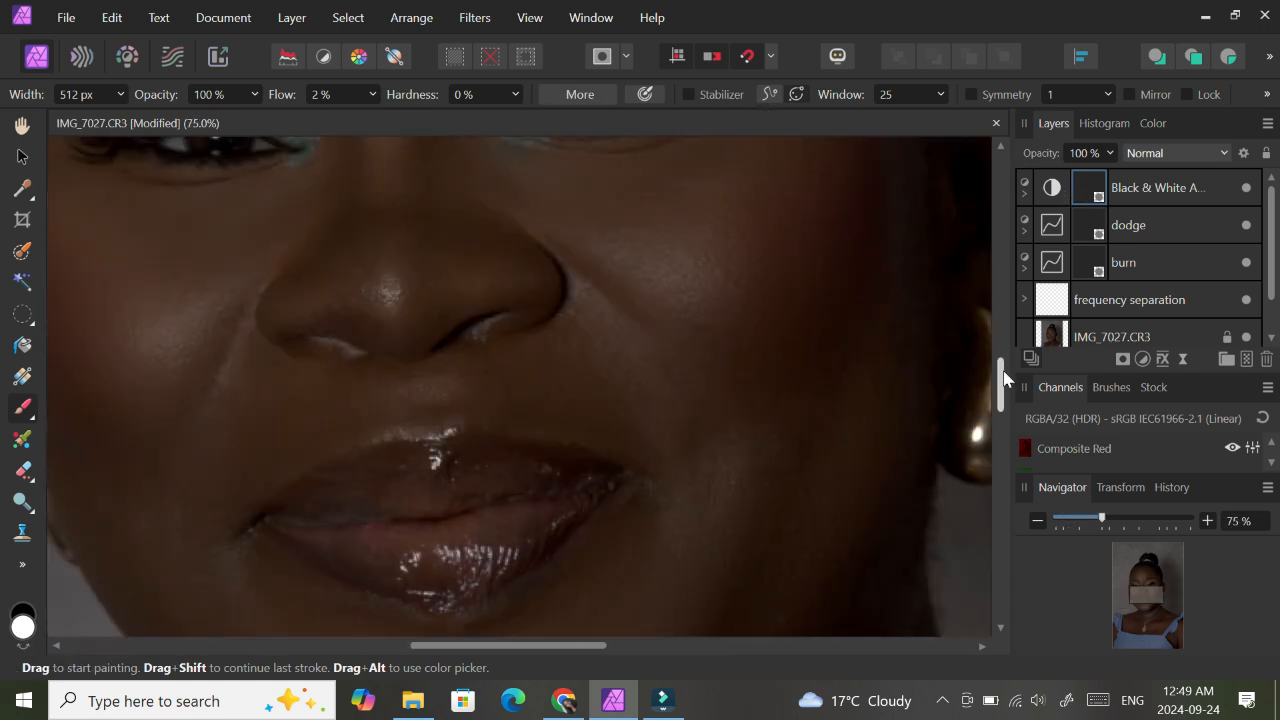
pyautogui.moveTo(1005, 378); pyautogui.dragTo(1000, 337)
pyautogui.press('[')
pyautogui.press('[')
pyautogui.press('[')
pyautogui.press('[')
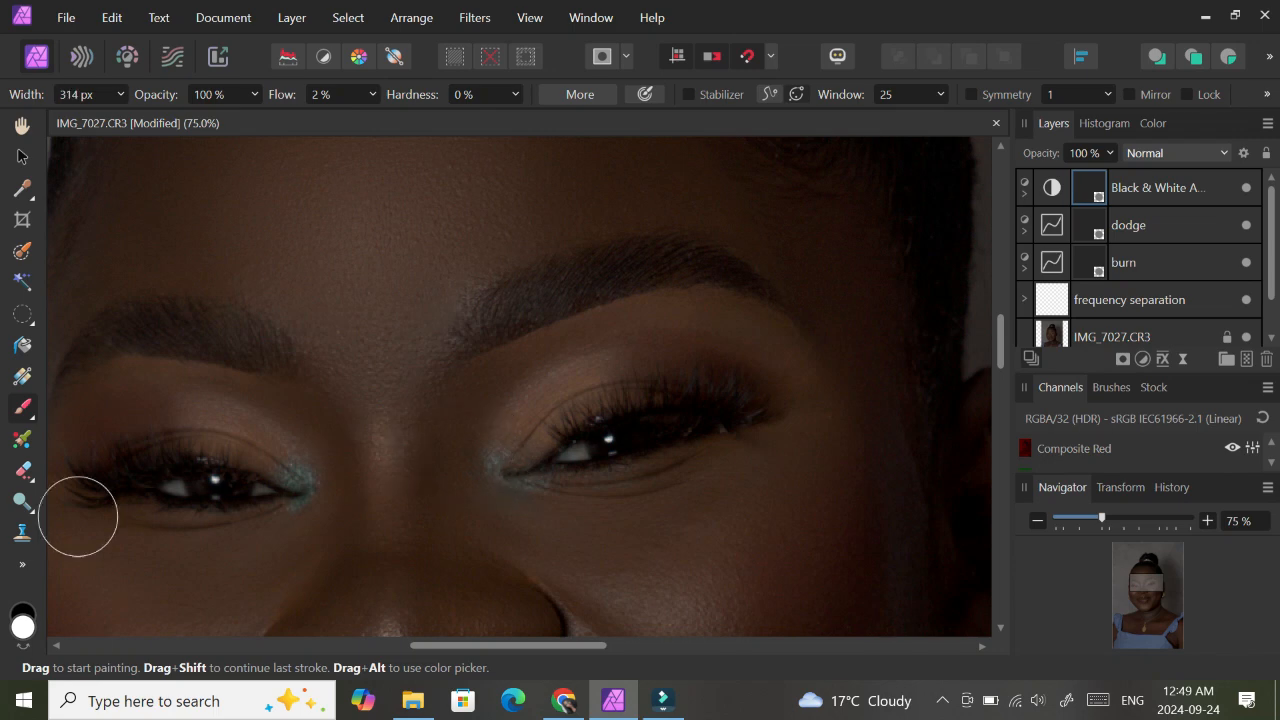
pyautogui.press('[')
pyautogui.press('[')
pyautogui.press('[')
pyautogui.click(372, 94)
pyautogui.moveTo(372, 117); pyautogui.dragTo(510, 117)
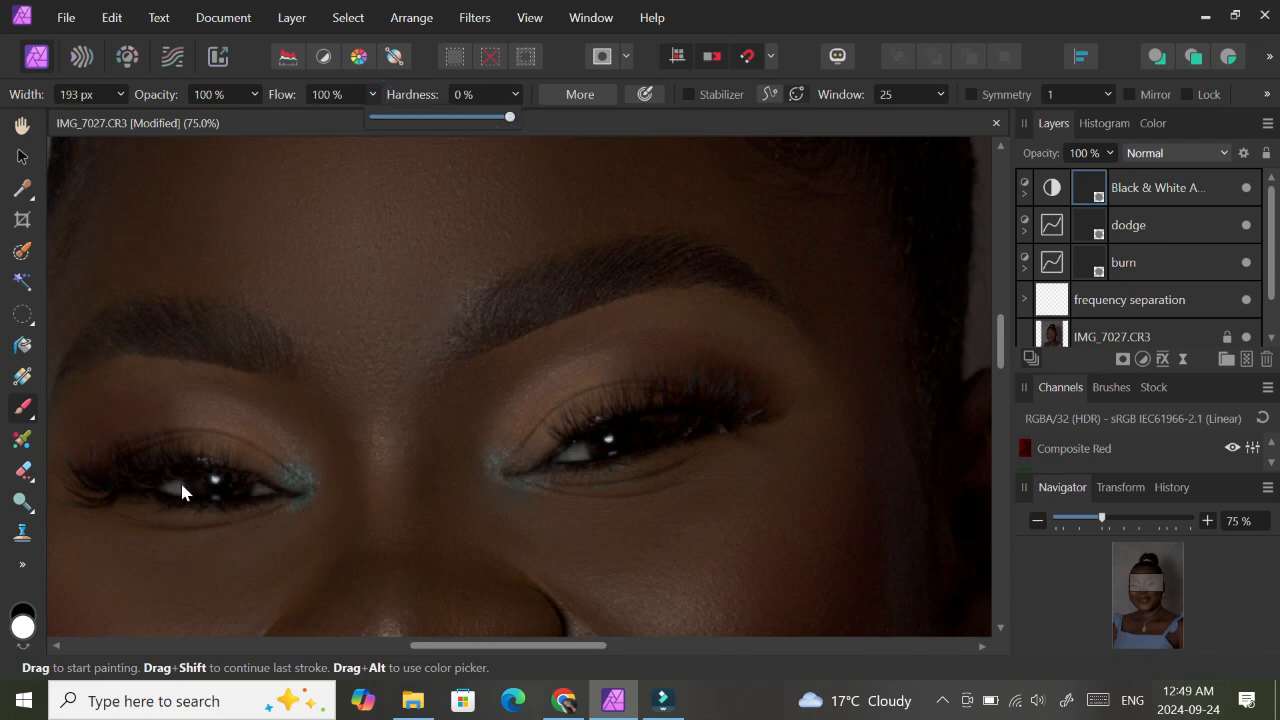
# - Reduce the brush to 32 px for the eye whites and switch the Black & White adjustment off and on to compare
pyautogui.press('[')
pyautogui.press('[')
pyautogui.press('[')
pyautogui.press('[')
pyautogui.press('[')
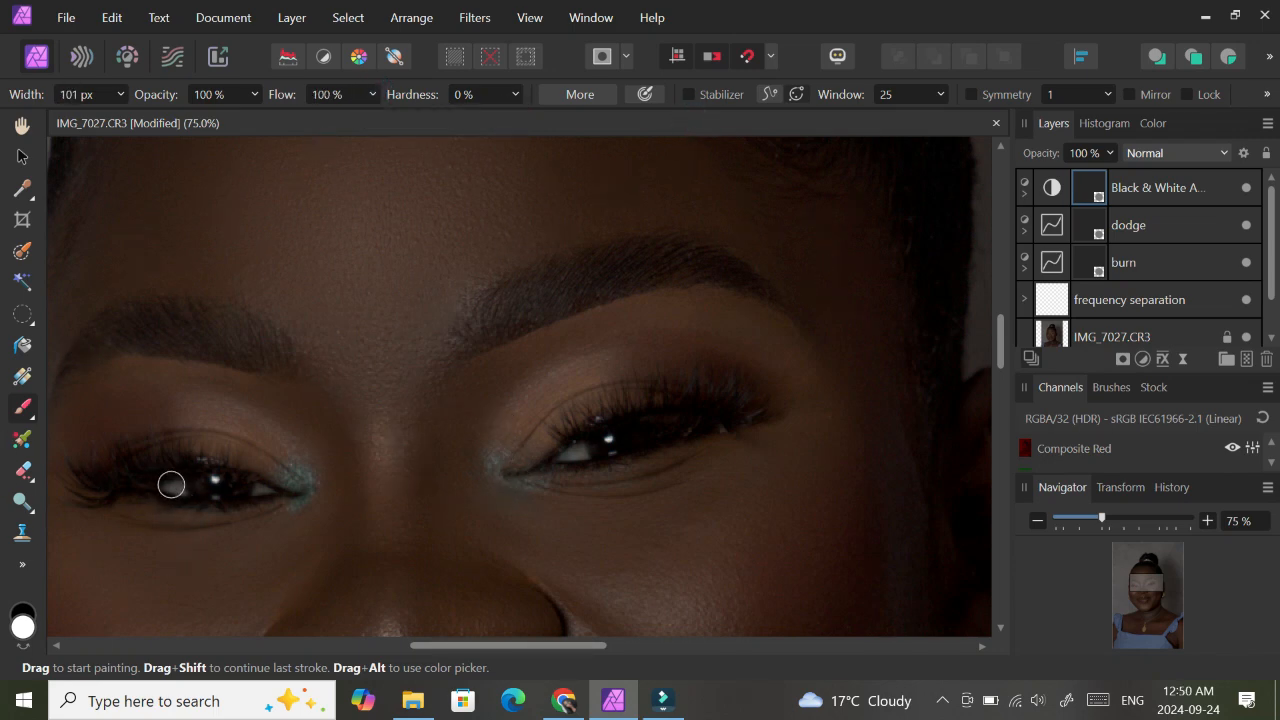
pyautogui.press('[')
pyautogui.press('[')
pyautogui.press('[')
pyautogui.press('[')
pyautogui.press('[')
pyautogui.press('[')
pyautogui.click(1243, 190)
pyautogui.click(1240, 192)
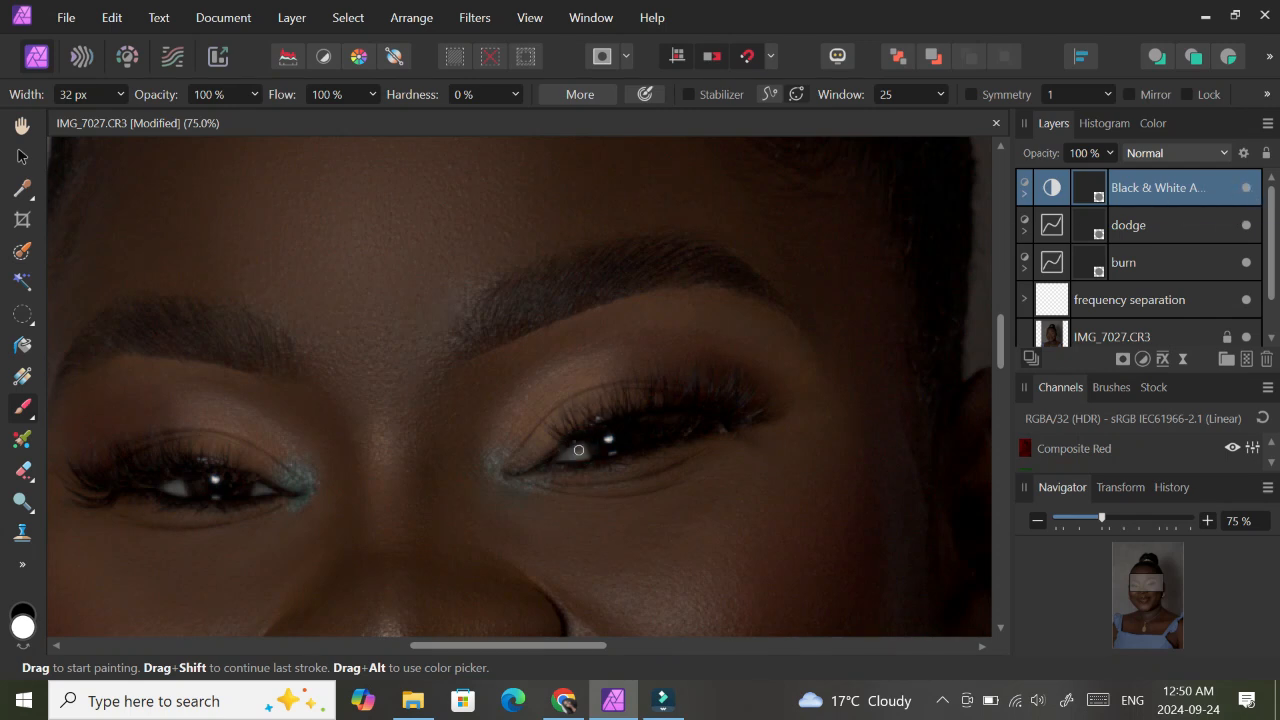
# - Desaturate the white of the eye on the image's right by painting the Black & White mask, enlarging the brush from 32 to 37 px
pyautogui.moveTo(585, 452); pyautogui.dragTo(581, 449)
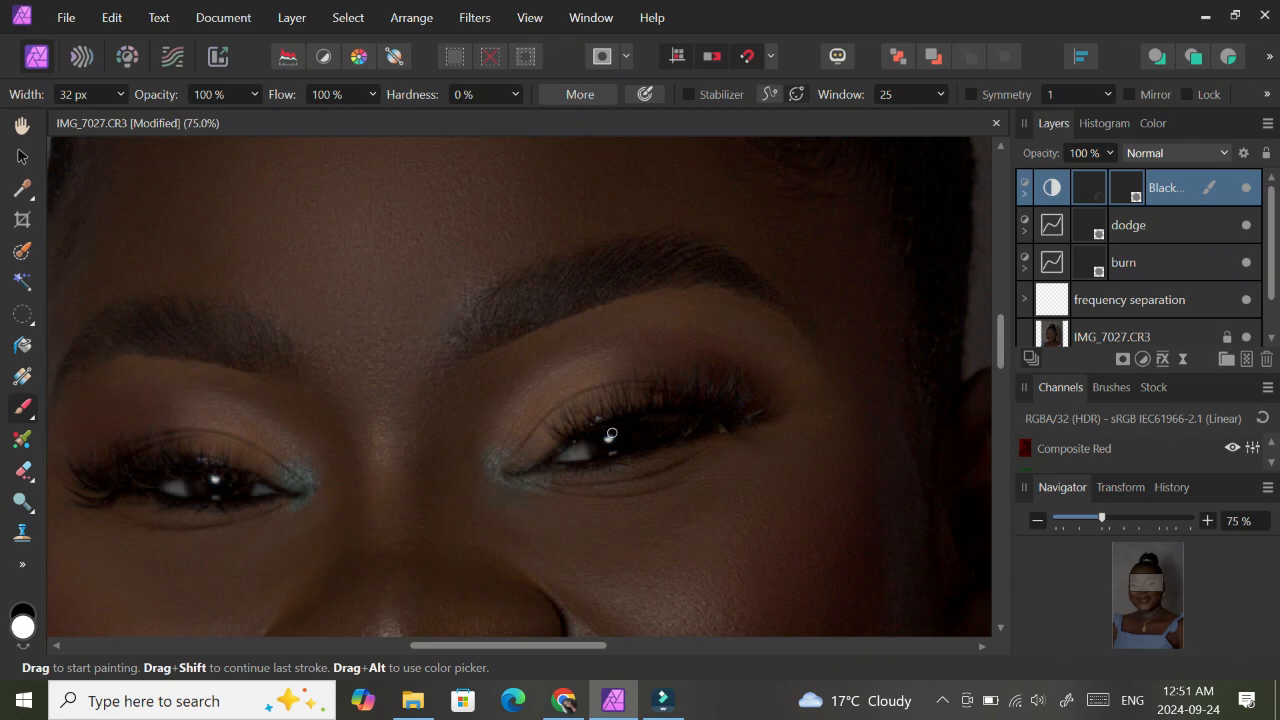
pyautogui.click(571, 452)
pyautogui.press(']')
pyautogui.click(574, 455)
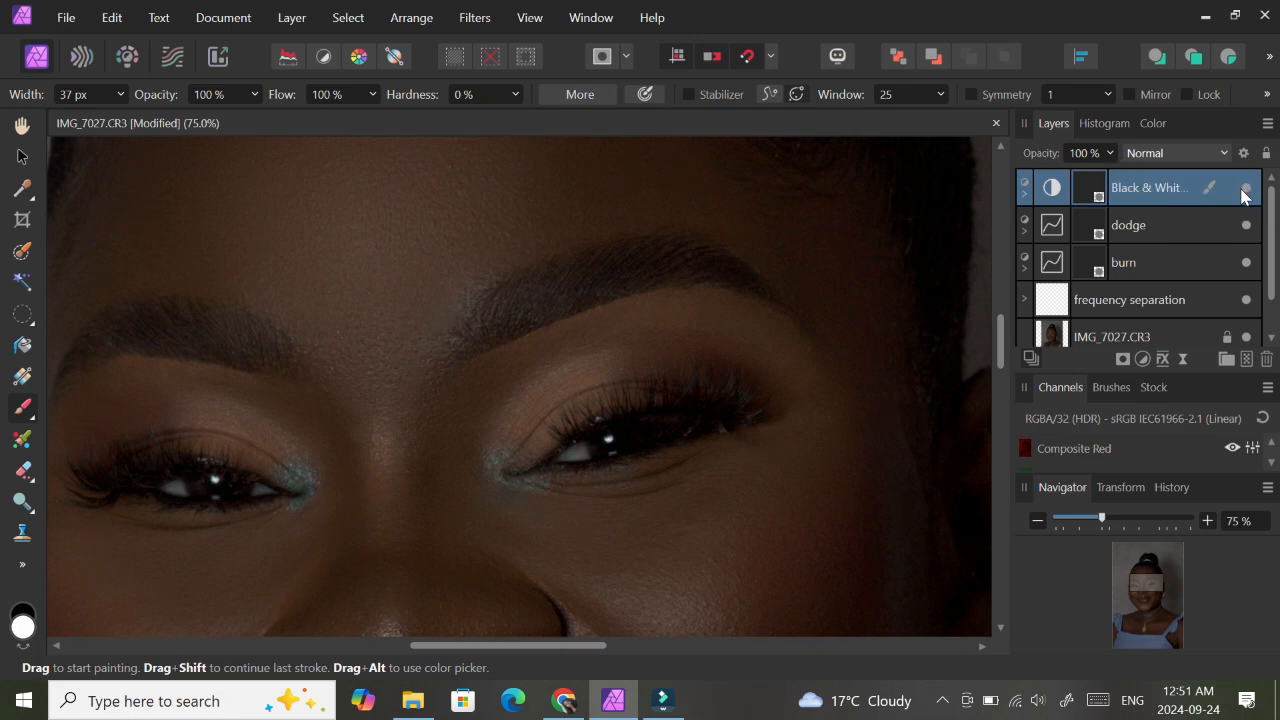
pyautogui.click(1168, 225)
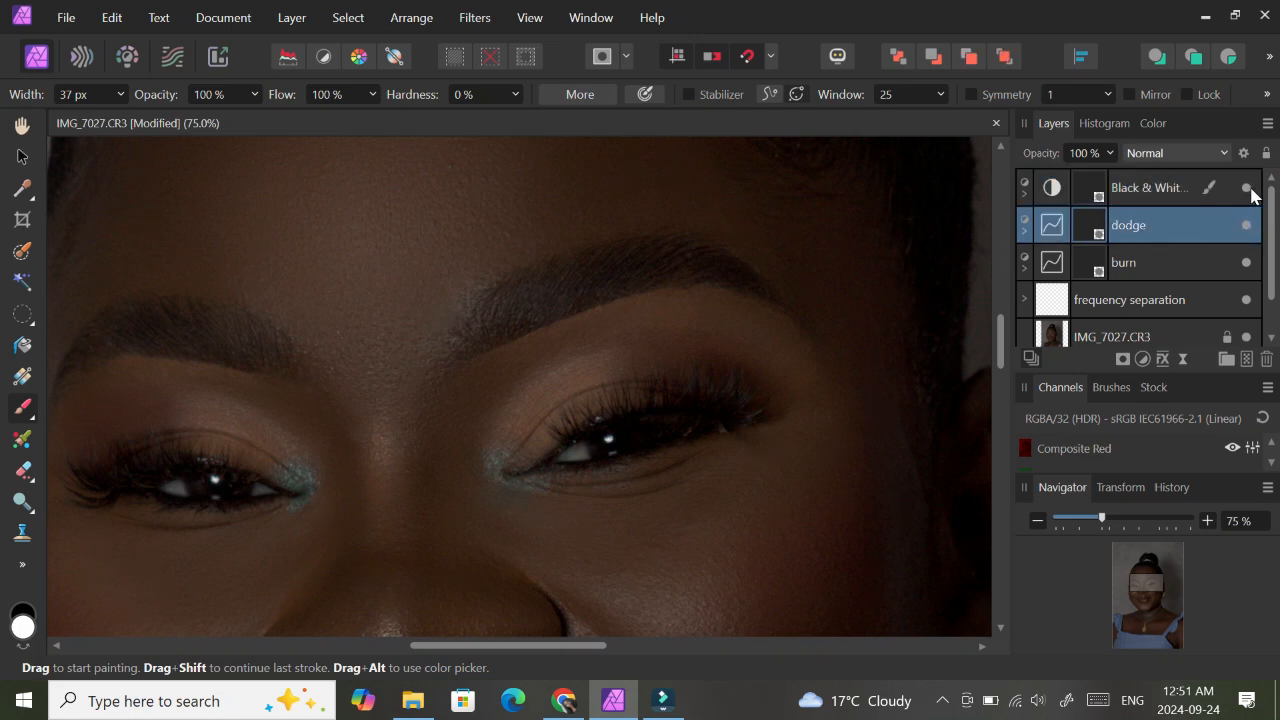
pyautogui.click(1145, 262)
pyautogui.click(1149, 229)
# - Add a fill layer above the Black & White adjustment and set its colour to light blue 78CCE8
pyautogui.click(1160, 190)
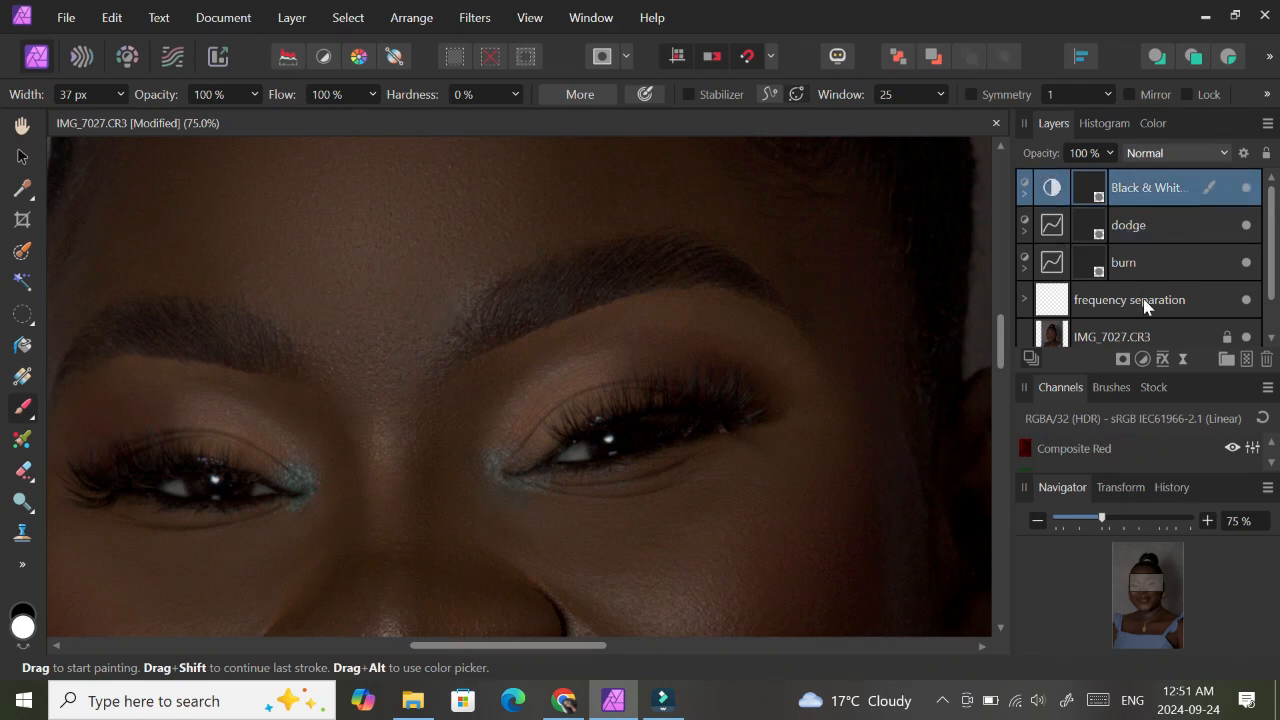
pyautogui.click(1143, 362)
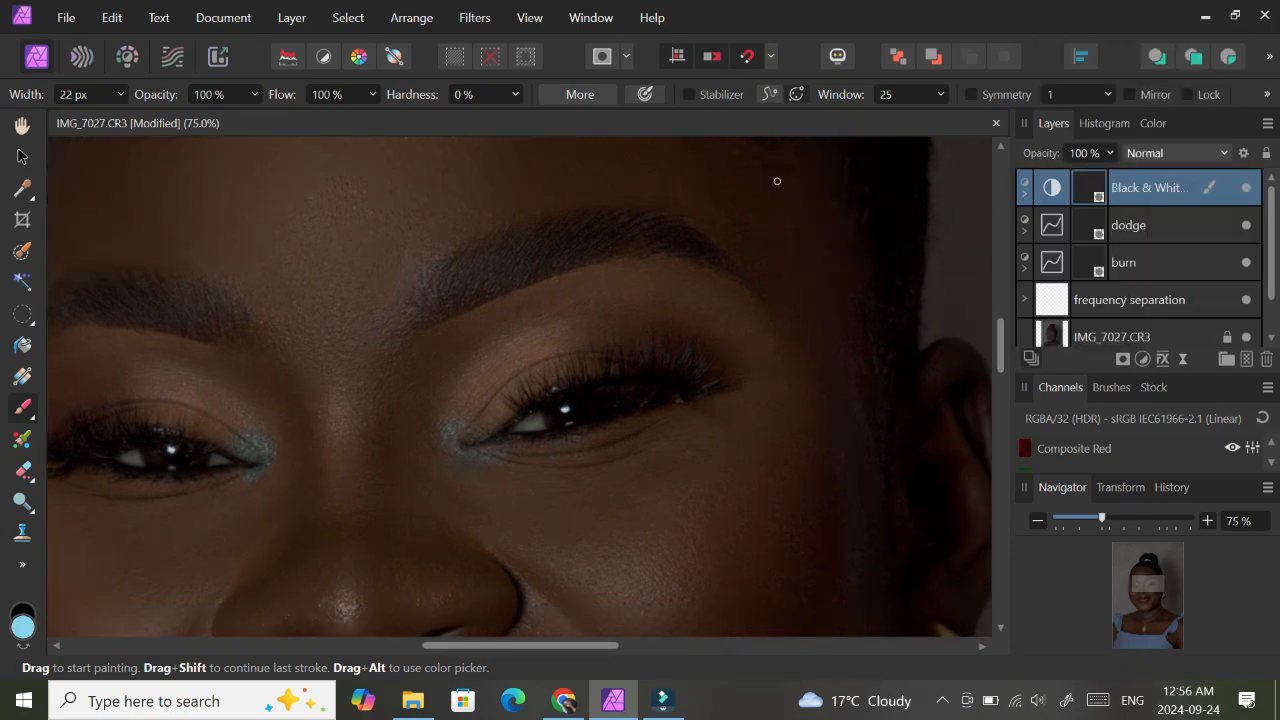
pyautogui.click(291, 17)
pyautogui.click(389, 178)
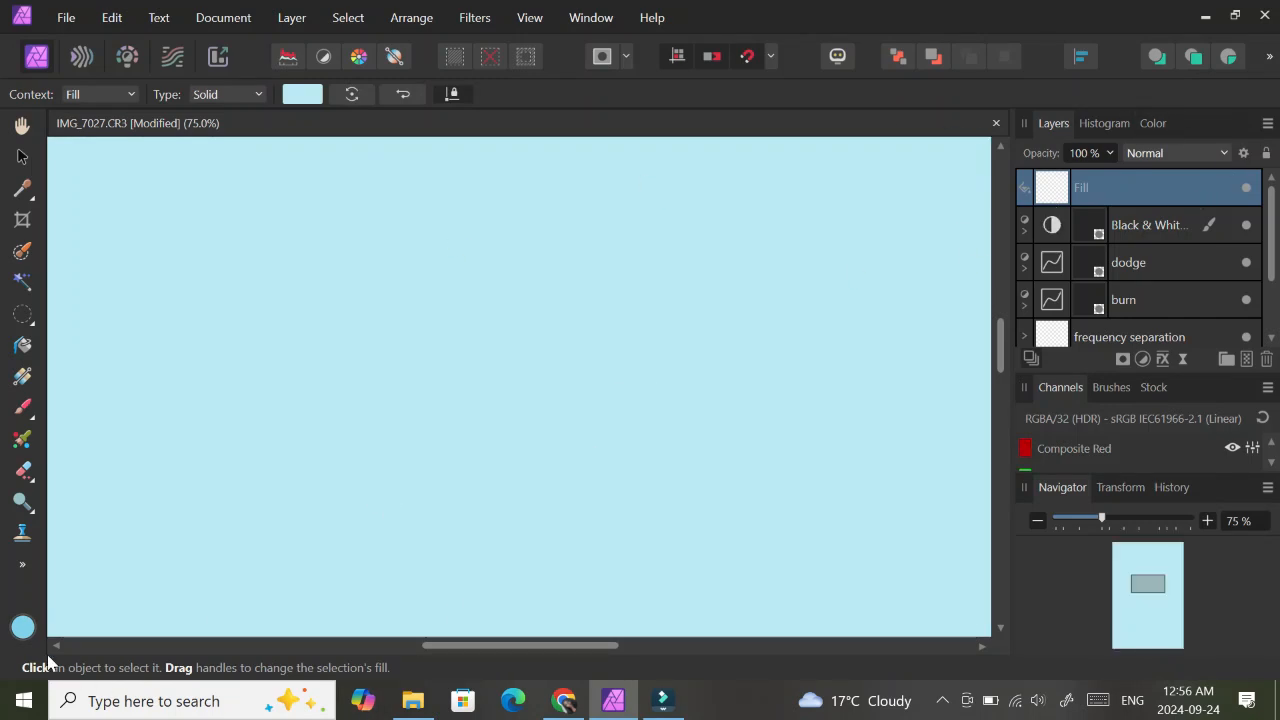
pyautogui.doubleClick(22, 628)
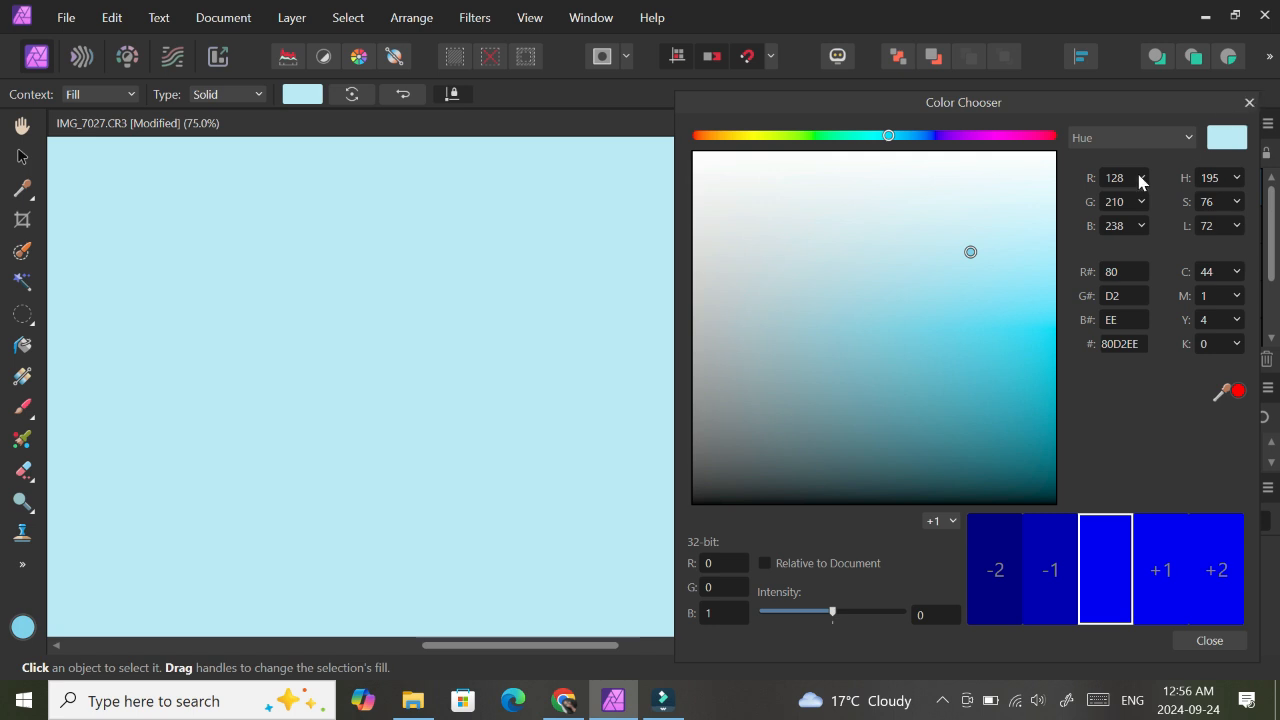
pyautogui.moveTo(971, 253)
pyautogui.mouseDown()
pyautogui.moveTo(1029, 277)
pyautogui.moveTo(991, 254)
pyautogui.moveTo(936, 268)
pyautogui.moveTo(952, 262)
pyautogui.mouseUp()
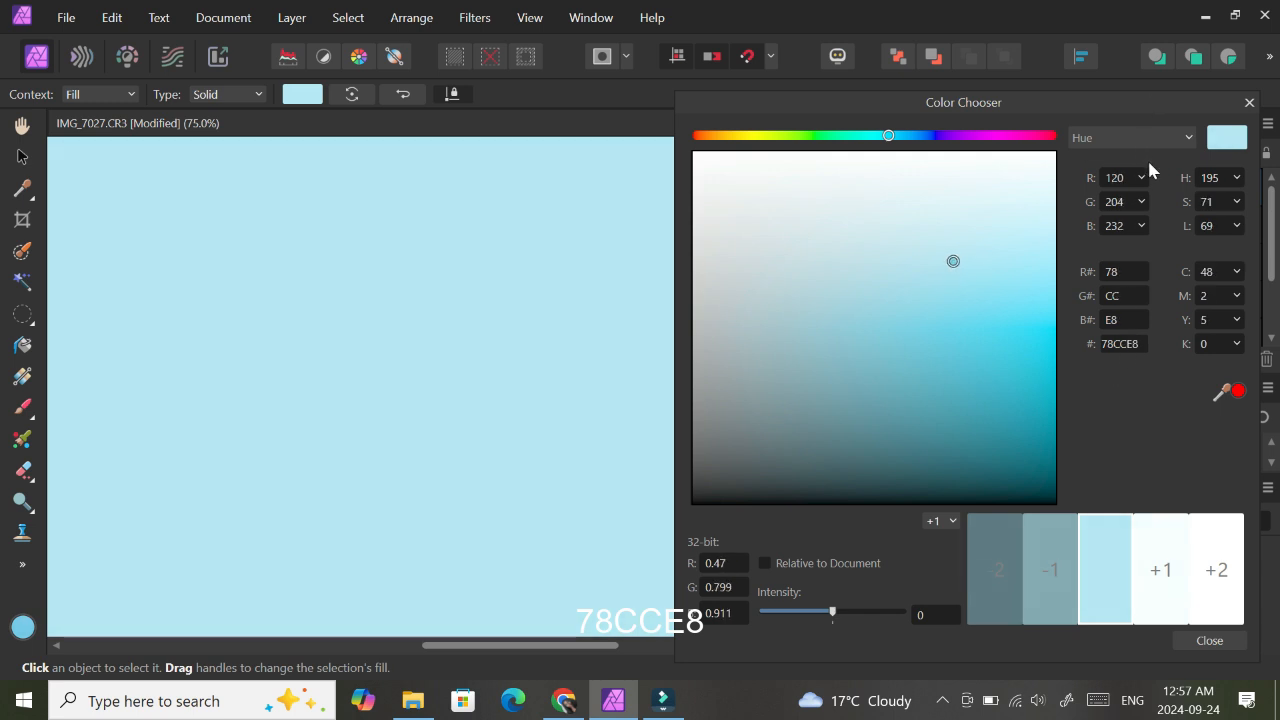
pyautogui.click(1249, 103)
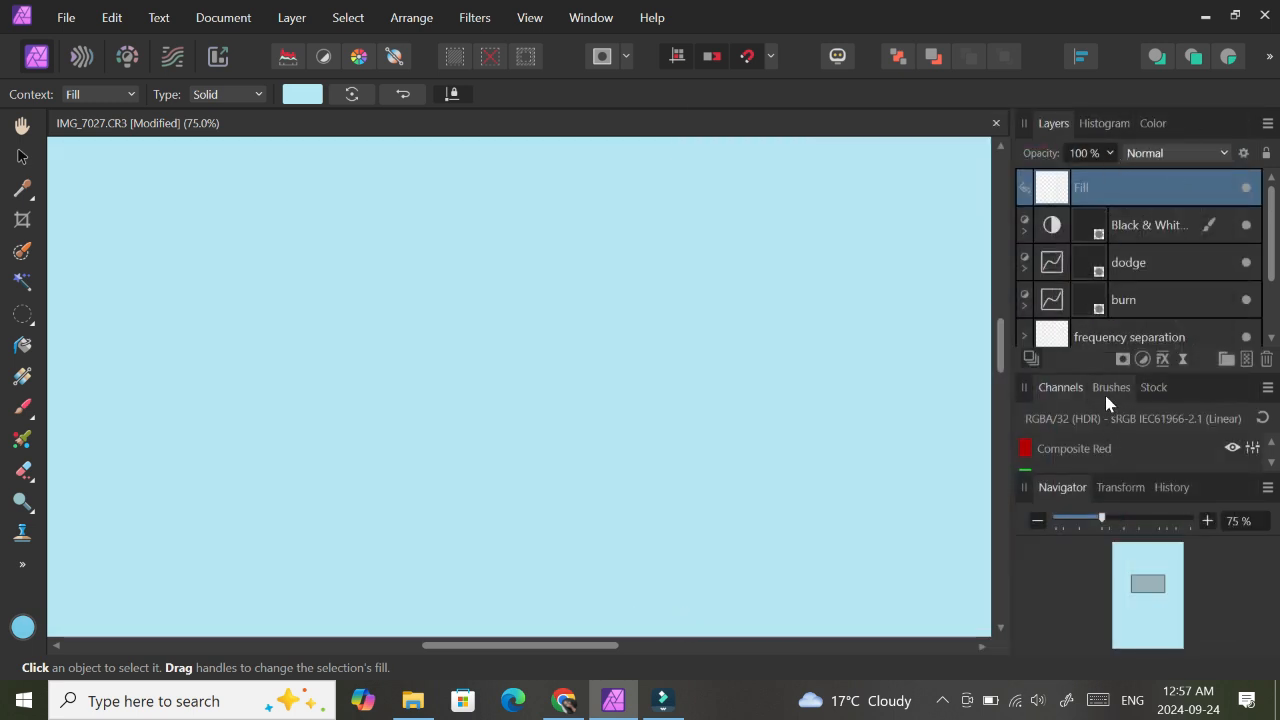
# - Set the Fill layer's blend mode to Vivid Light and compare the portrait with the layer off and on
pyautogui.click(1163, 153)
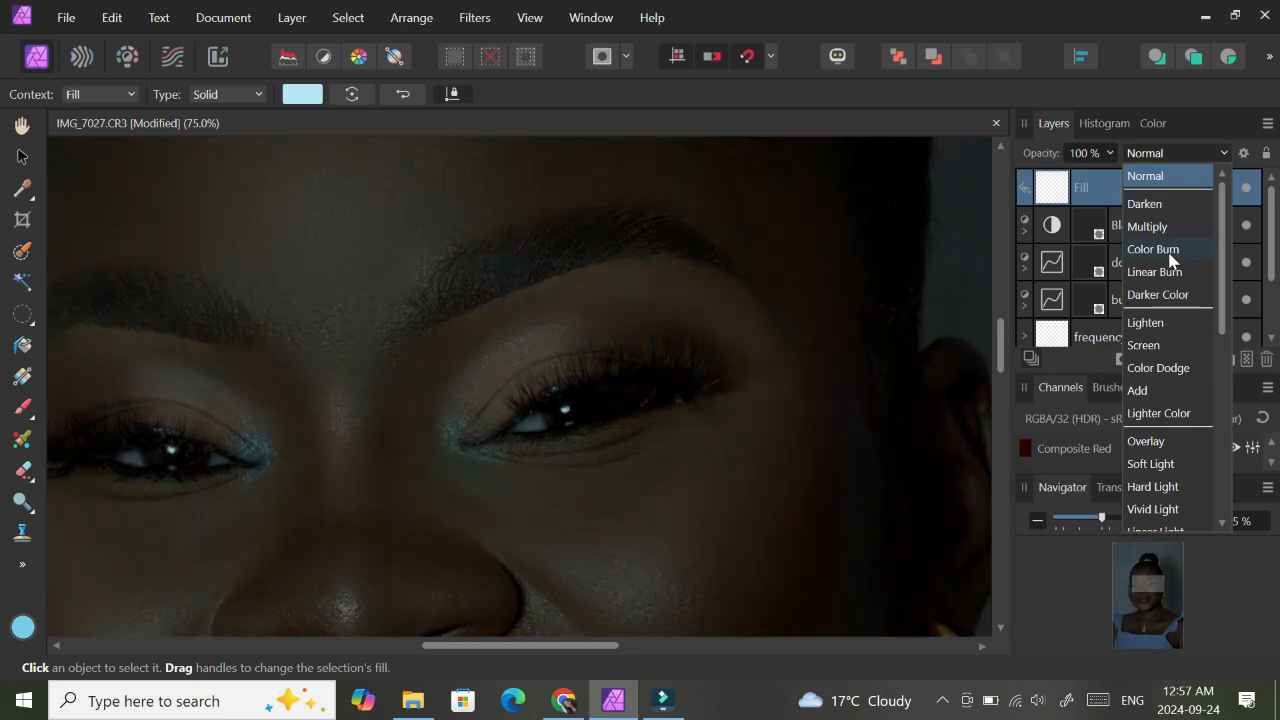
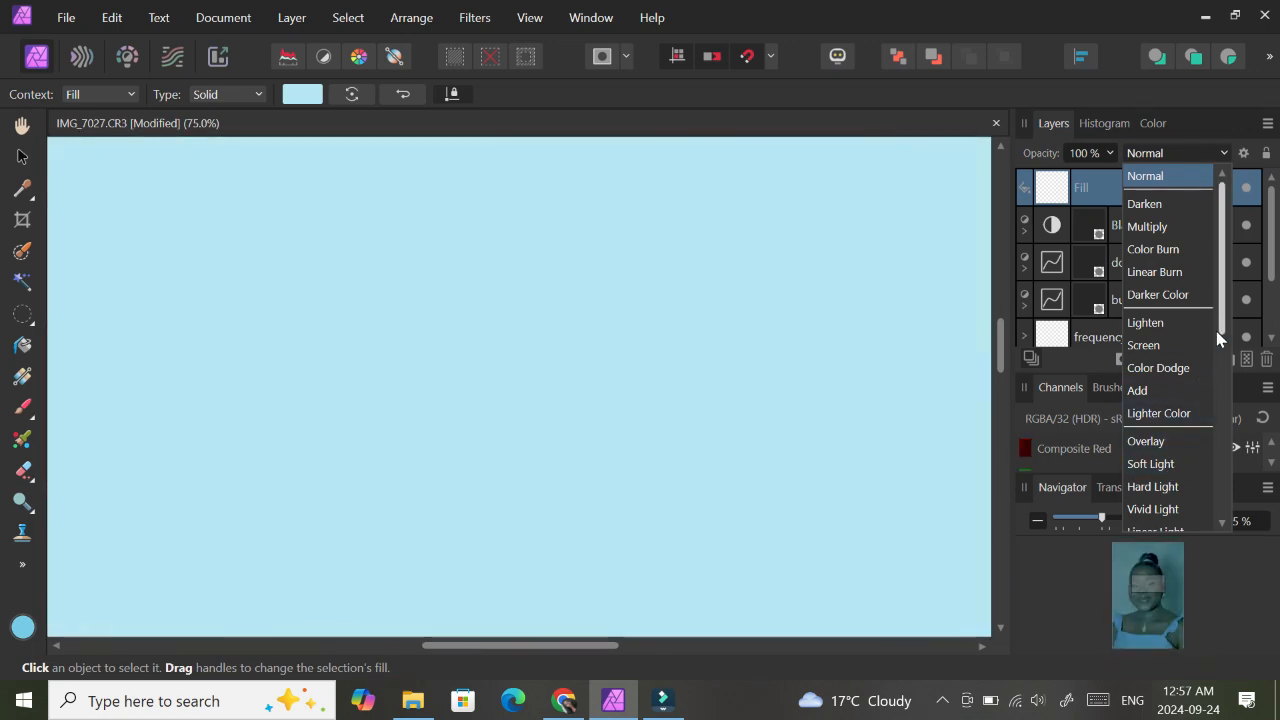
pyautogui.moveTo(1221, 331); pyautogui.dragTo(1224, 361)
pyautogui.scroll(-1, 1168, 335)
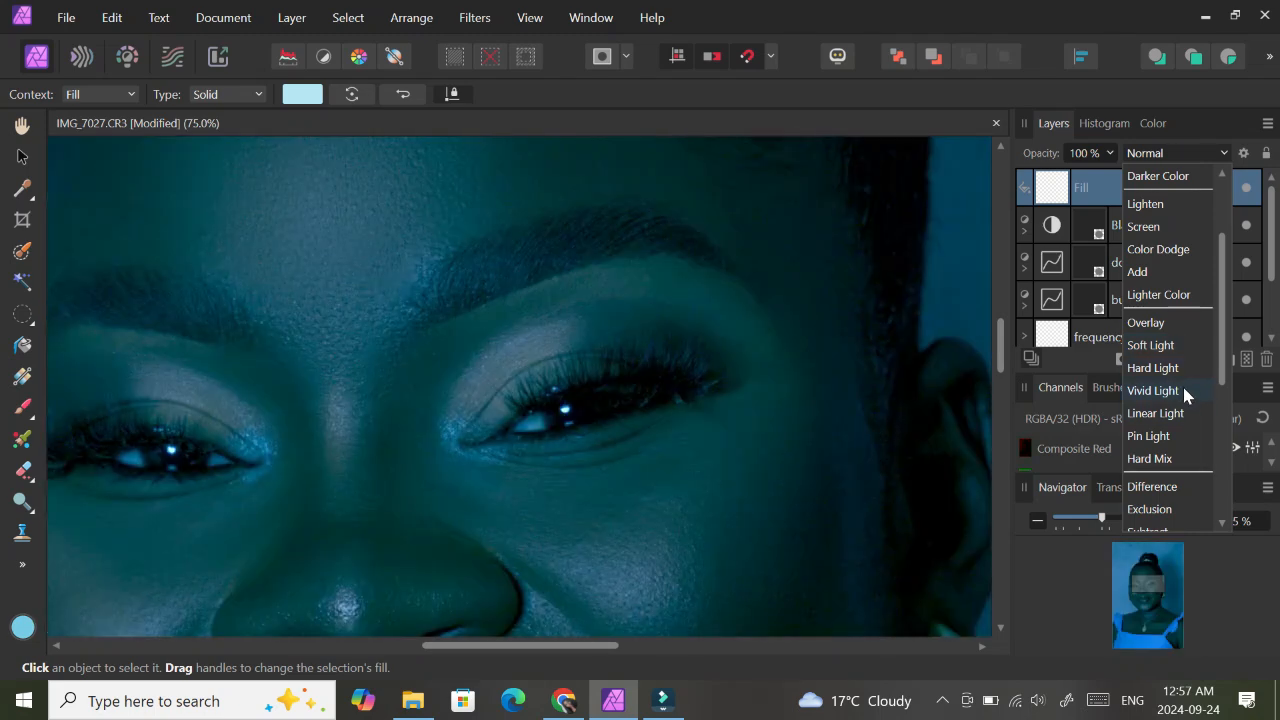
pyautogui.click(1181, 391)
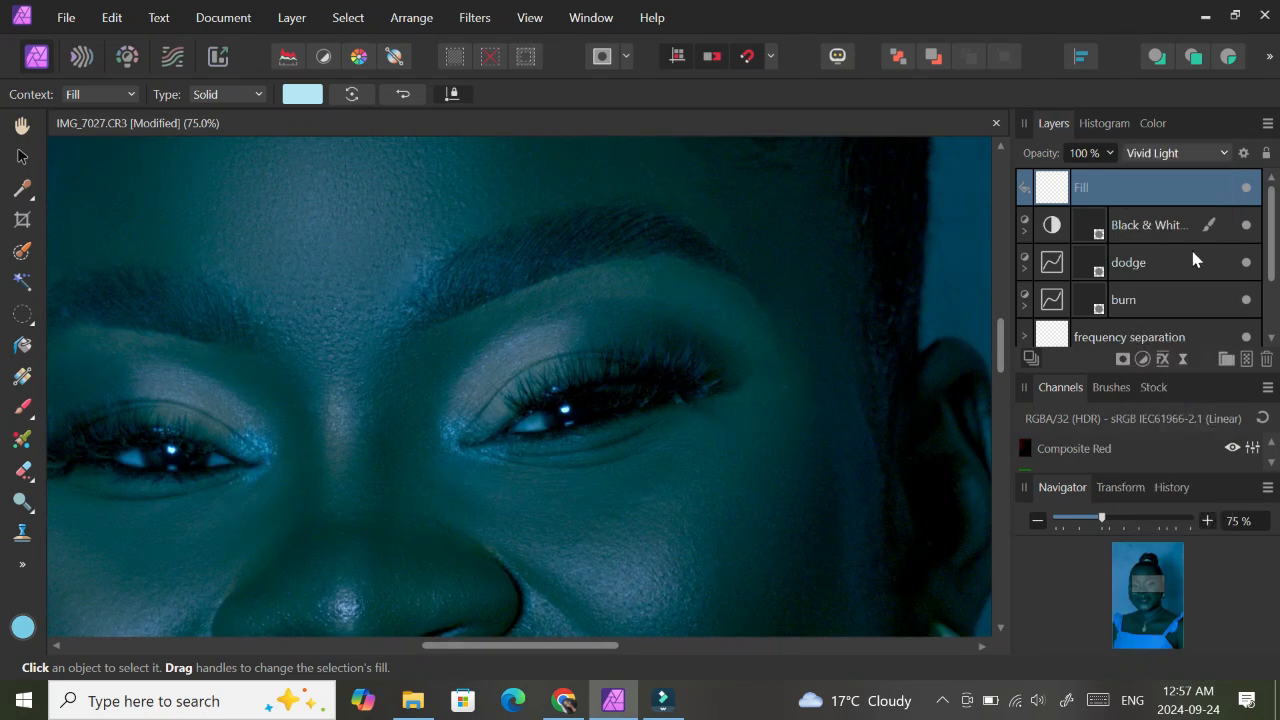
pyautogui.hotkey('ctrl', '0')
pyautogui.click(1245, 188)
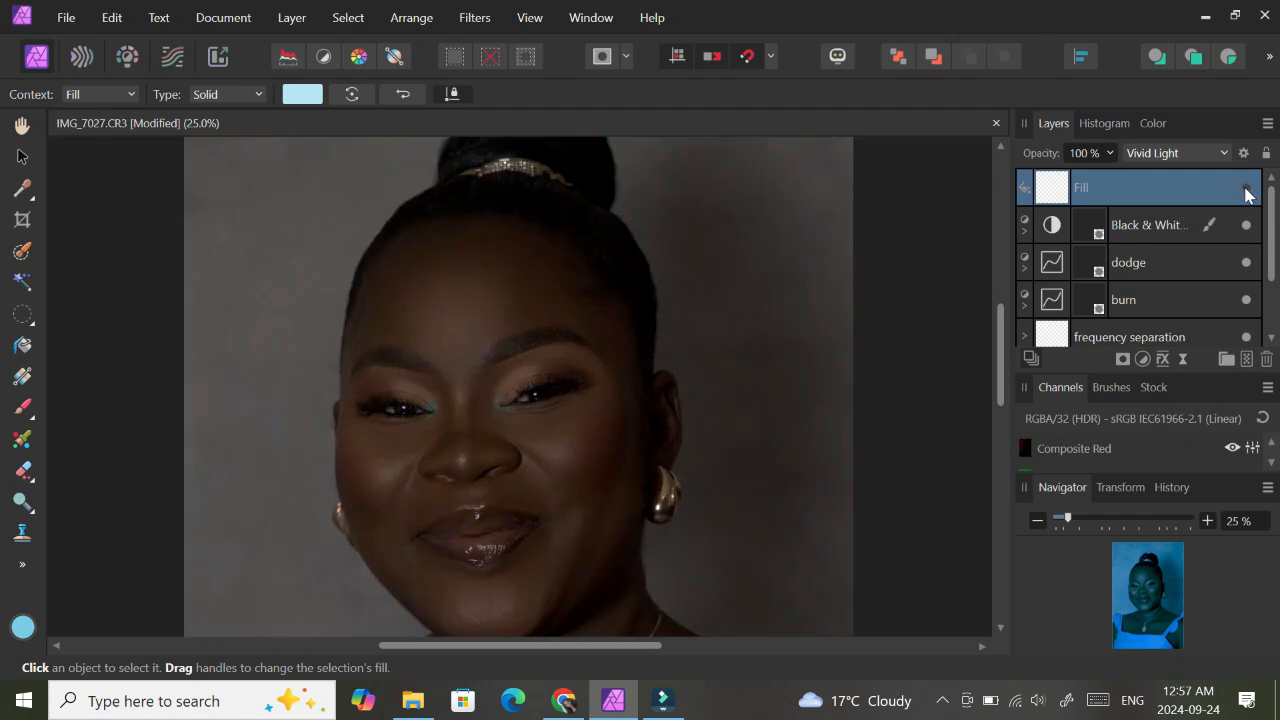
pyautogui.click(1245, 188)
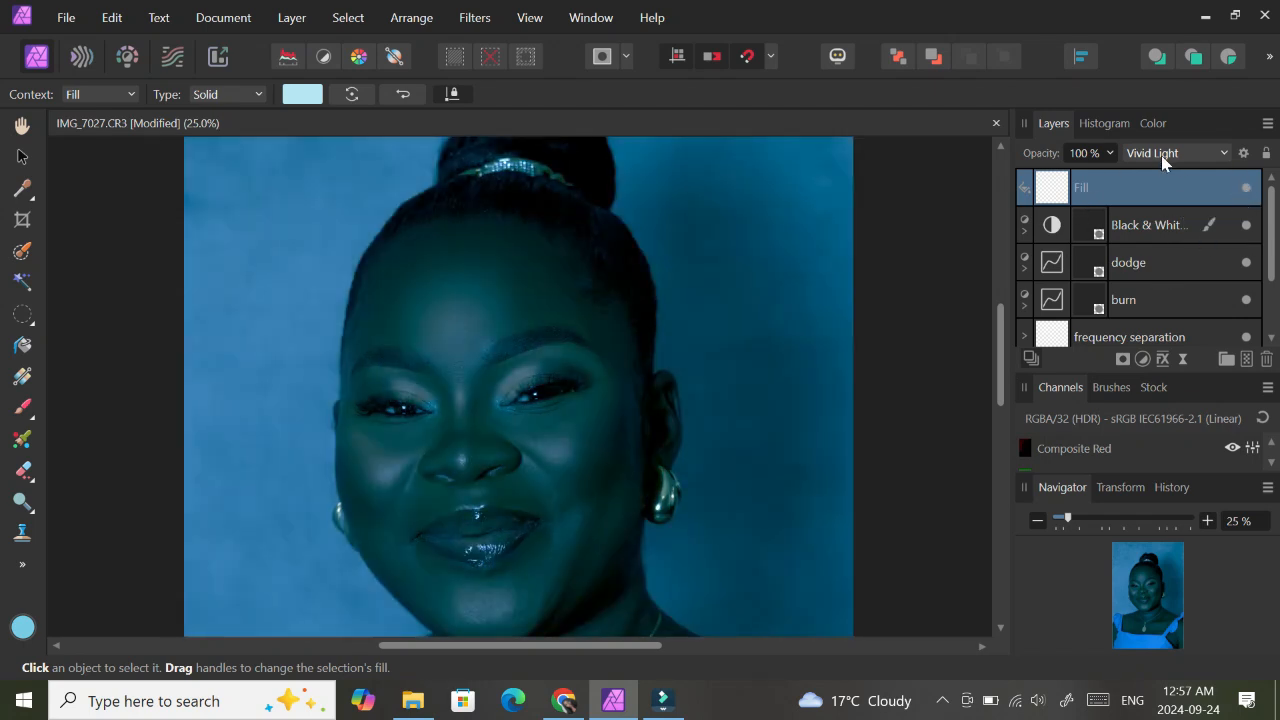
# - Add a mask to the Fill layer and invert it to hide the blue tint
pyautogui.click(1123, 360)
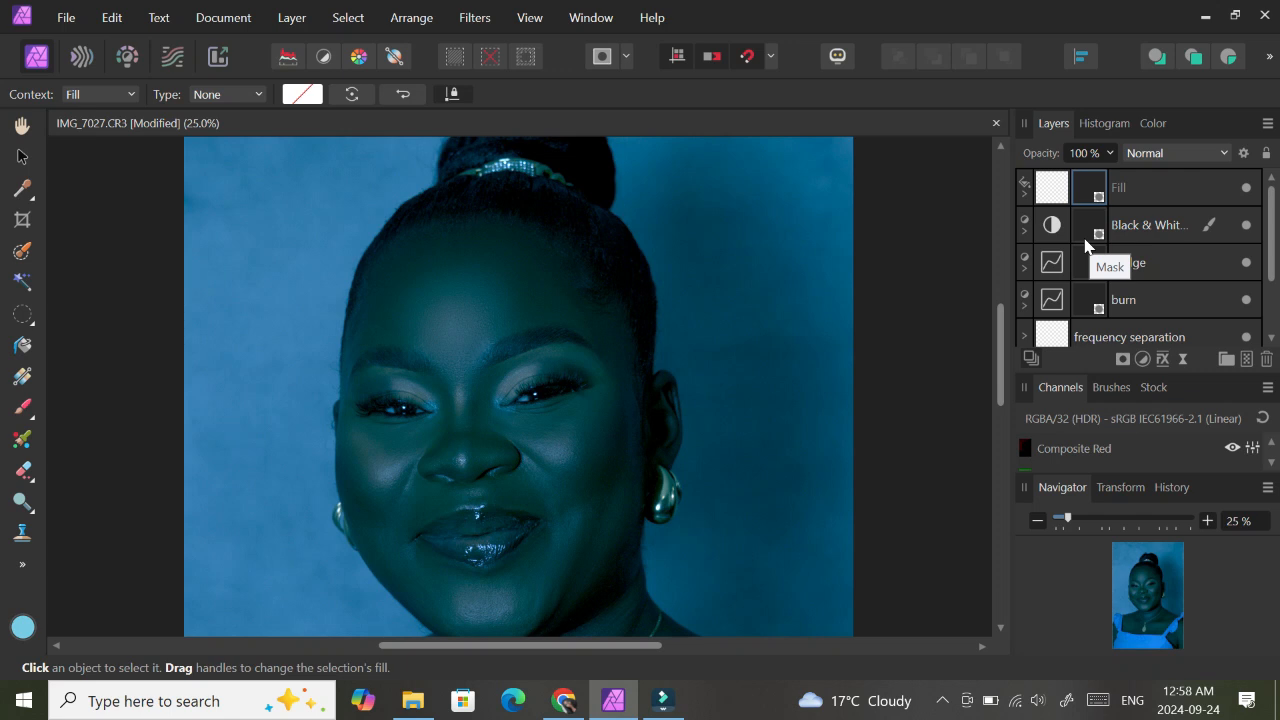
pyautogui.click(1122, 236)
pyautogui.click(1131, 195)
pyautogui.click(1115, 229)
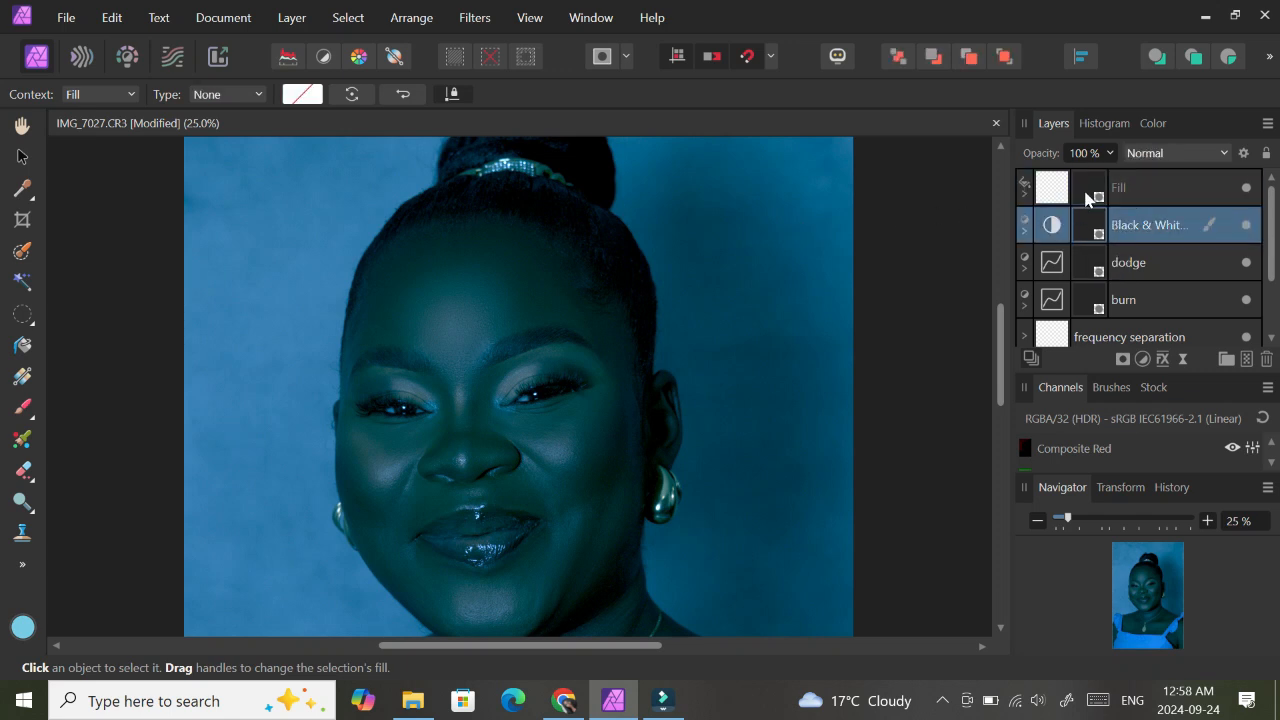
pyautogui.click(1088, 197)
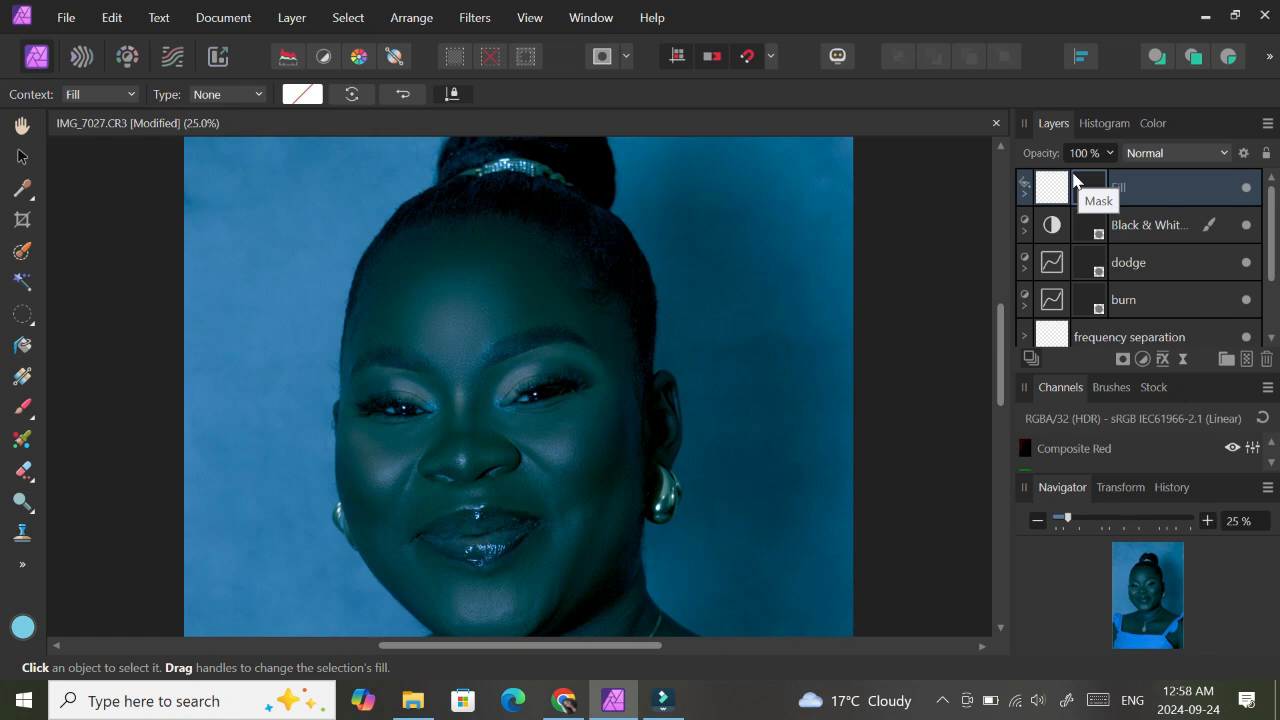
pyautogui.hotkey('ctrl', 'i')
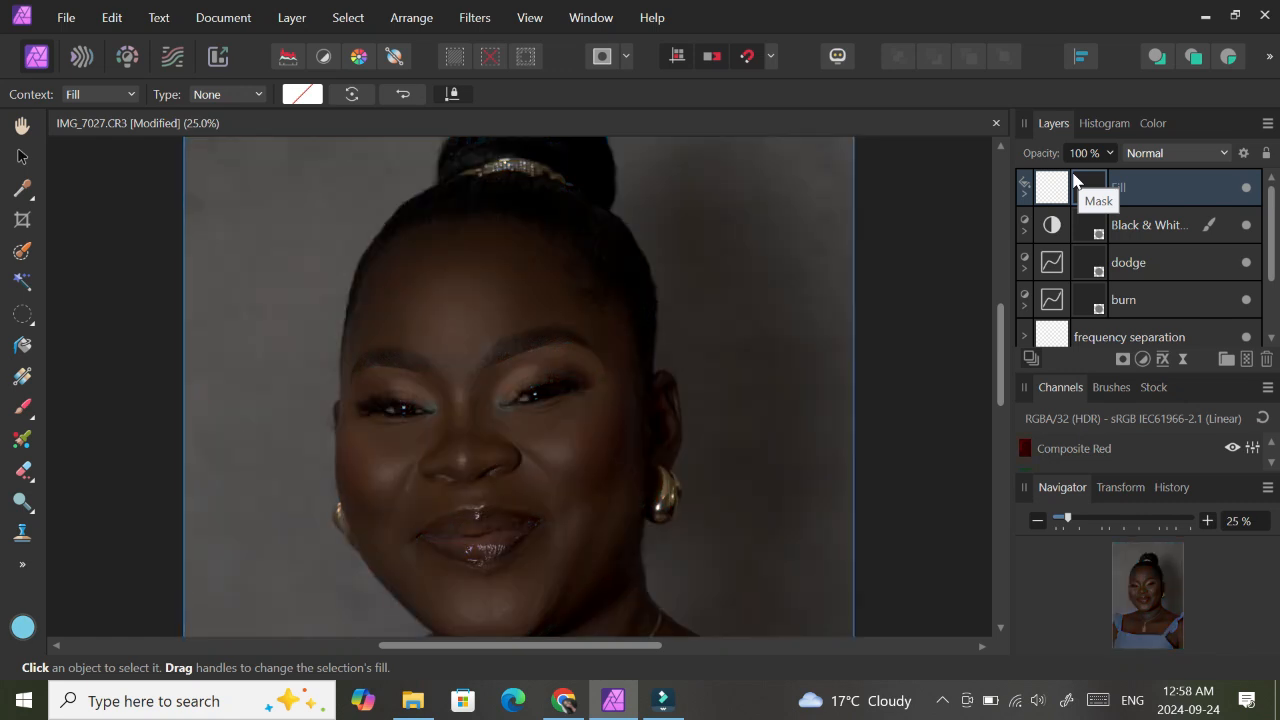
# - Paint the whites of both eyes into the Fill layer's mask at 100 % flow, reducing the brush from 22 to 17 px
pyautogui.hotkey('ctrl', '+')
pyautogui.hotkey('ctrl', '+')
pyautogui.hotkey('ctrl', '+')
pyautogui.click(22, 407)
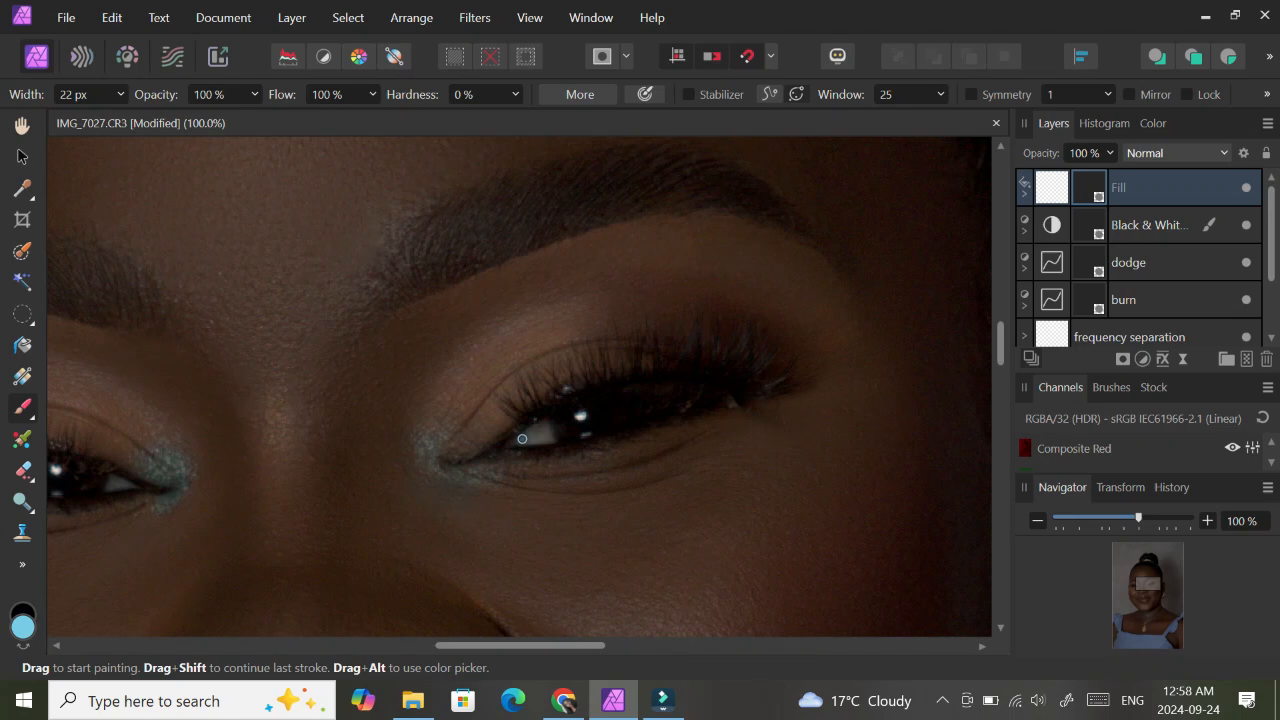
pyautogui.moveTo(525, 438)
pyautogui.mouseDown()
pyautogui.moveTo(550, 435)
pyautogui.moveTo(533, 441)
pyautogui.mouseUp()
pyautogui.press('[')
pyautogui.press('[')
pyautogui.moveTo(449, 645); pyautogui.dragTo(381, 645)
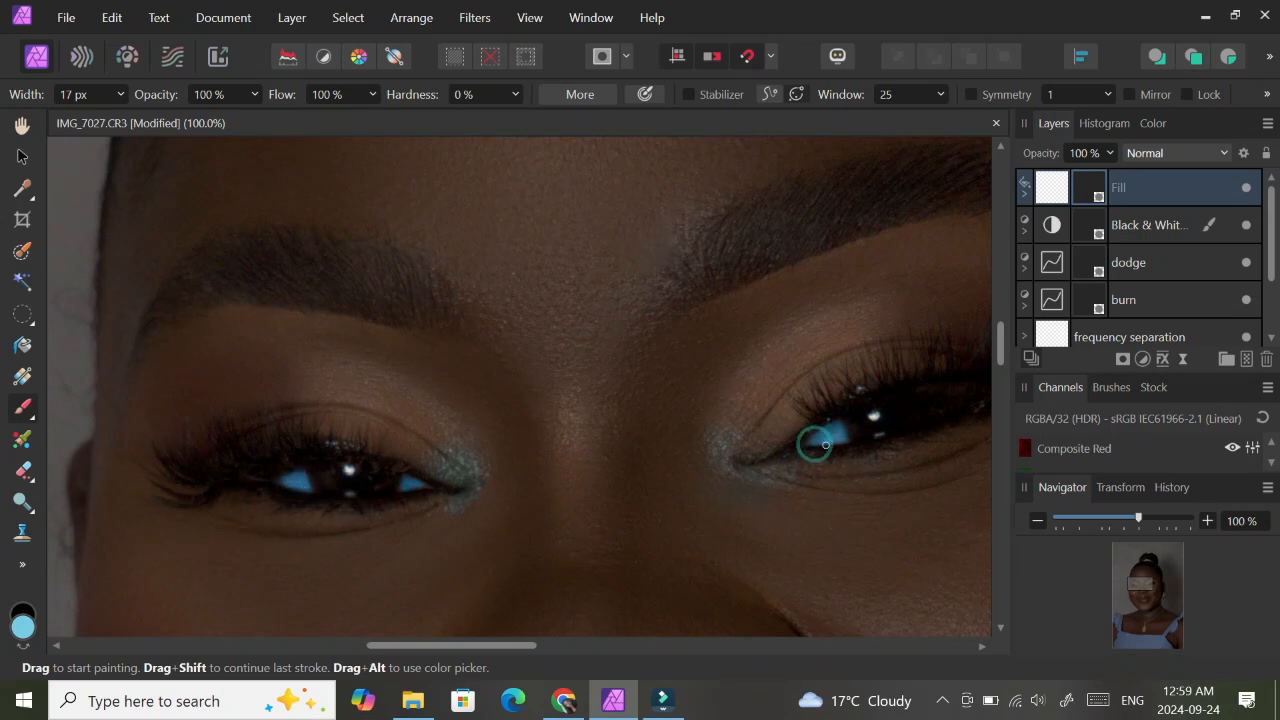
# - Lower the opacity of the Fill layer's mask to 30 % and toggle the layer's visibility to check the eyes
pyautogui.hotkey('ctrl', '-')
pyautogui.hotkey('ctrl', '-')
pyautogui.hotkey('ctrl', '-')
pyautogui.hotkey('ctrl', '-')
pyautogui.hotkey('ctrl', '-')
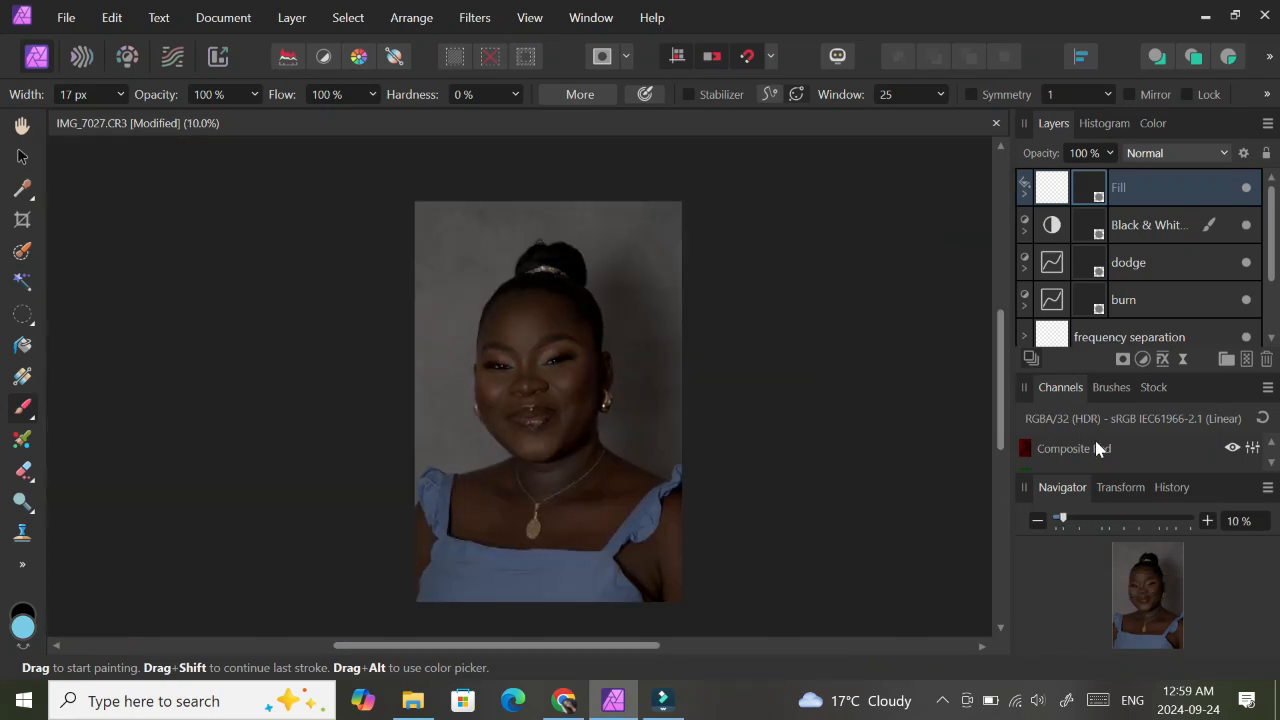
pyautogui.moveTo(1110, 153); pyautogui.dragTo(1011, 198)
pyautogui.hotkey('ctrl', '+')
pyautogui.hotkey('ctrl', '+')
pyautogui.hotkey('ctrl', '+')
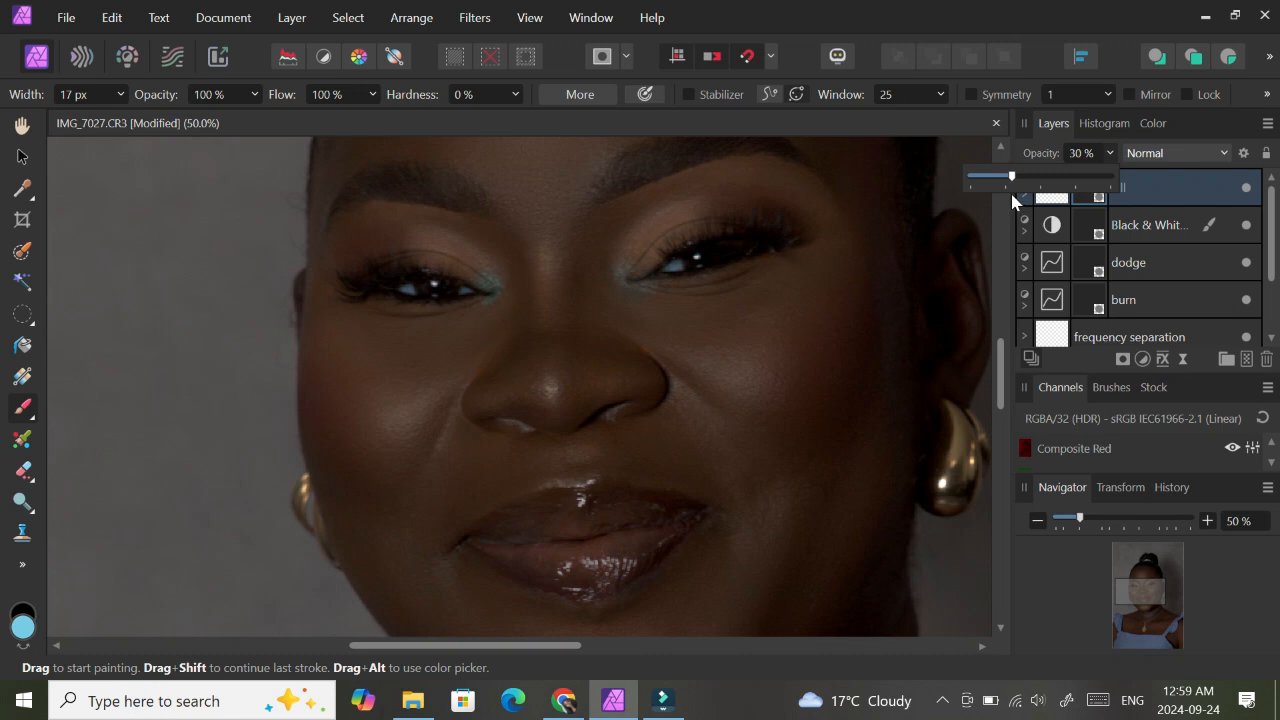
pyautogui.click(1129, 185)
pyautogui.click(1247, 189)
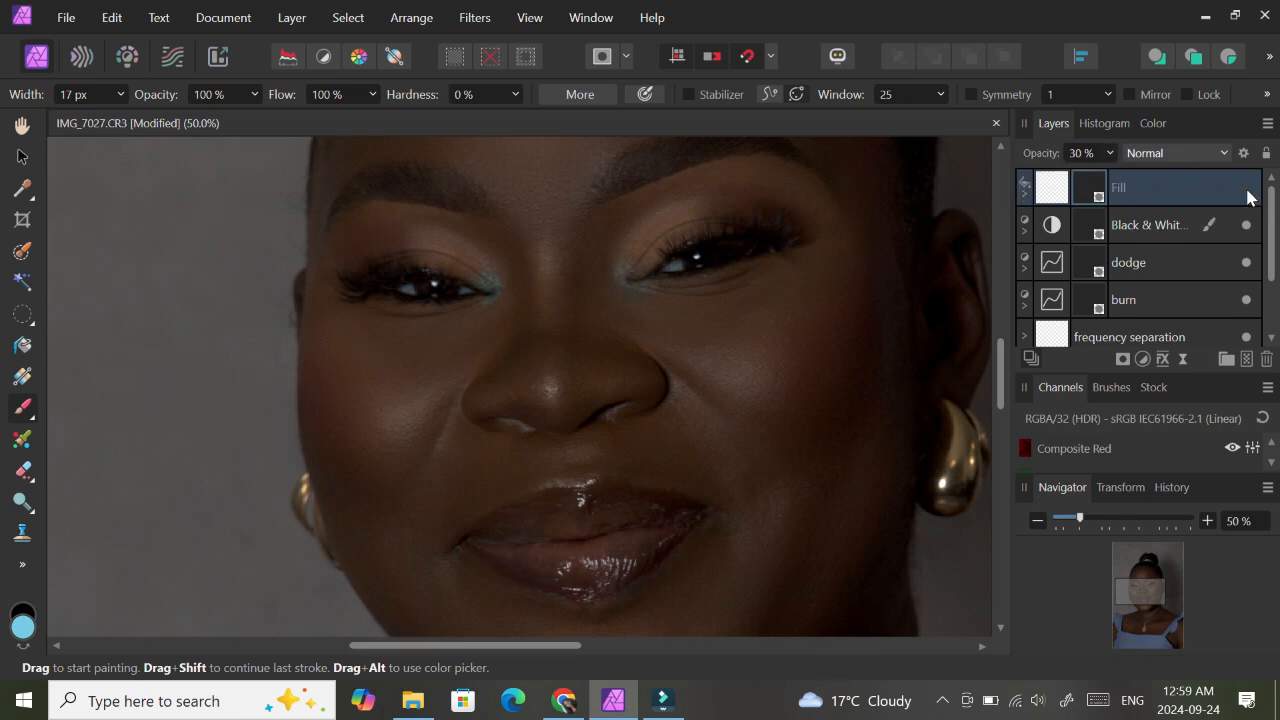
# - Examine the whole portrait and check the opacity of the Fill layer and of its mask
pyautogui.hotkey('ctrl', '-')
pyautogui.hotkey('ctrl', '-')
pyautogui.hotkey('ctrl', '-')
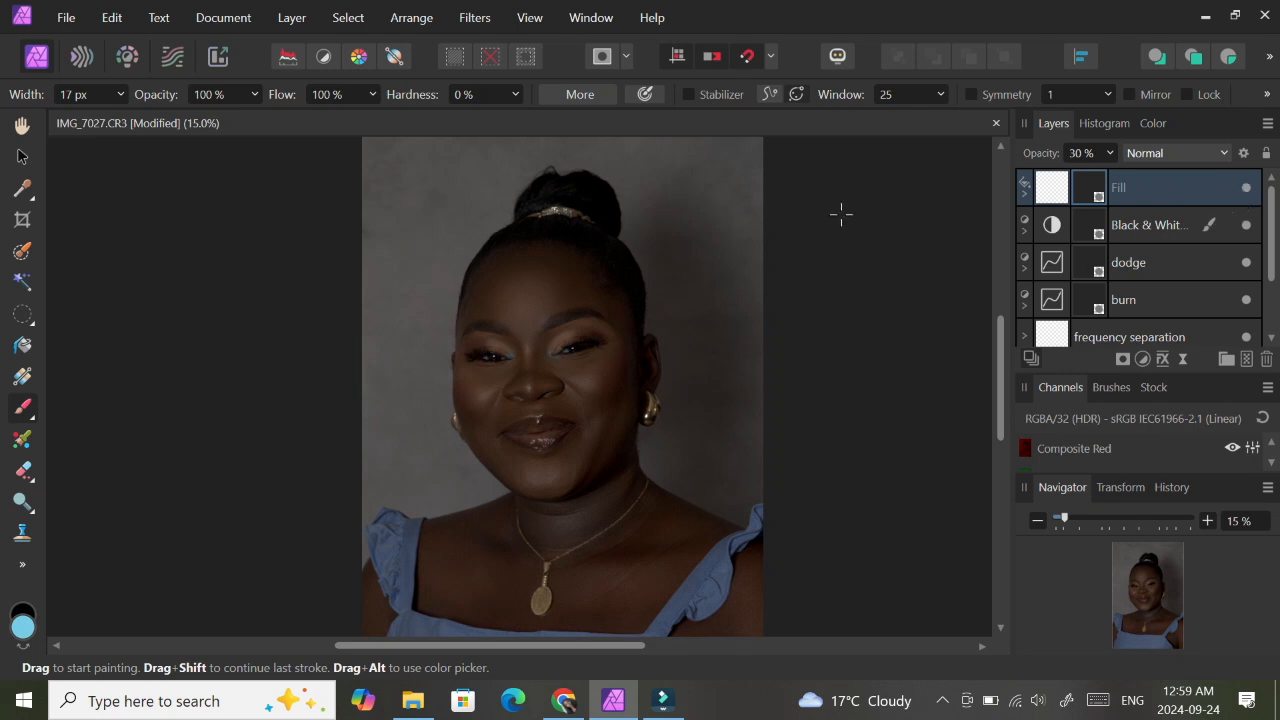
pyautogui.click(1129, 224)
pyautogui.click(1108, 184)
pyautogui.click(1108, 152)
pyautogui.moveTo(1110, 180); pyautogui.dragTo(1113, 180)
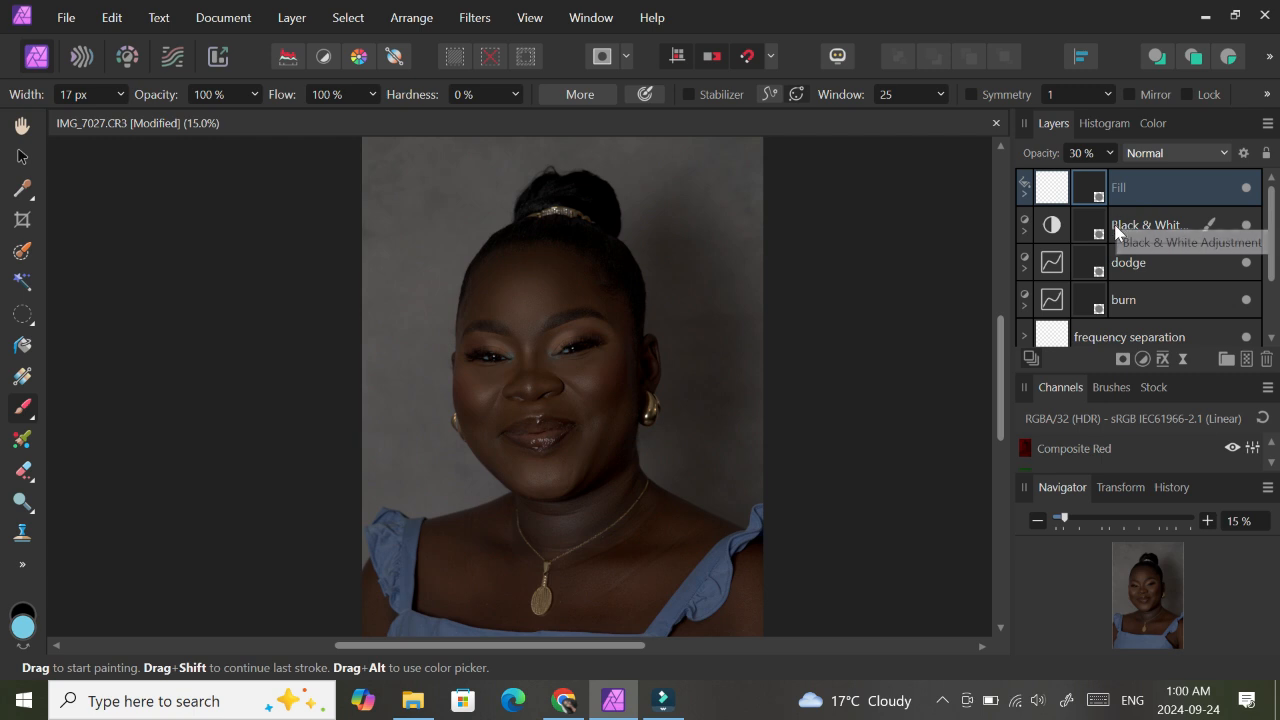
pyautogui.click(1130, 224)
pyautogui.click(1127, 190)
pyautogui.scroll(-1, 930, 289)
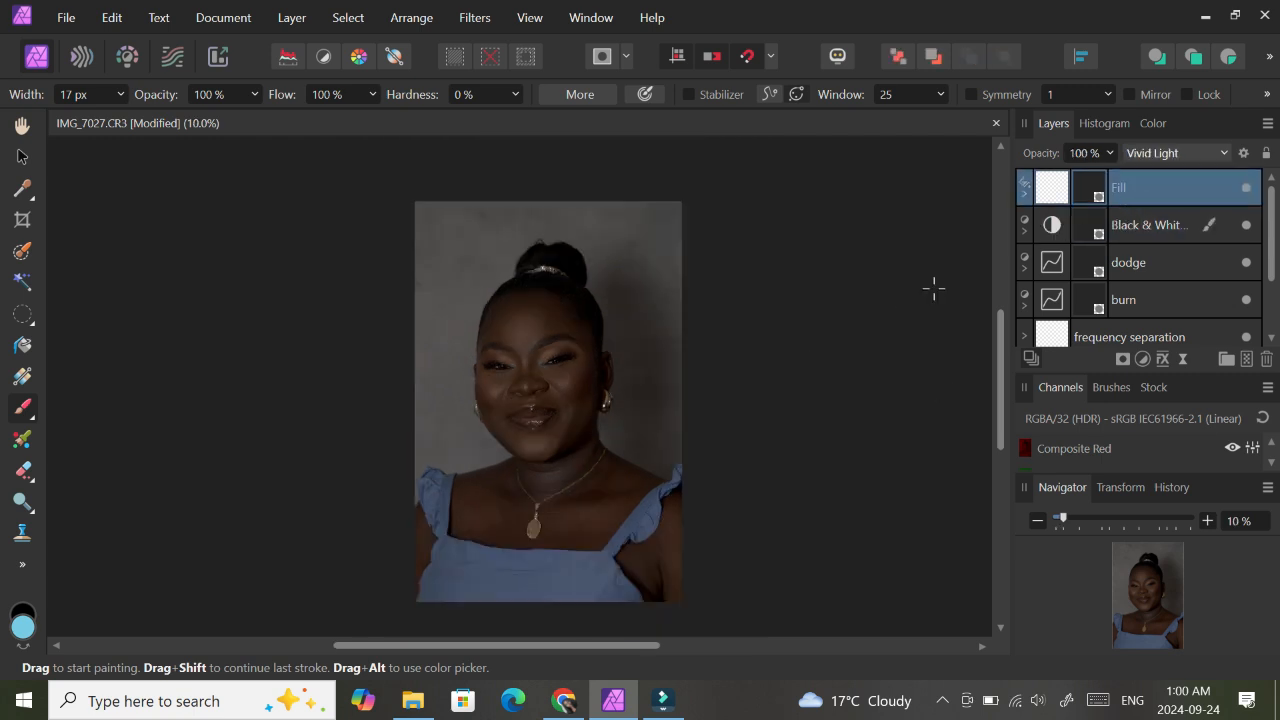
# - Set the opacity of the Vivid Light Fill layer to 35 %
pyautogui.click(1124, 214)
pyautogui.click(1125, 190)
pyautogui.click(1110, 153)
pyautogui.moveTo(1112, 177); pyautogui.dragTo(1021, 192)
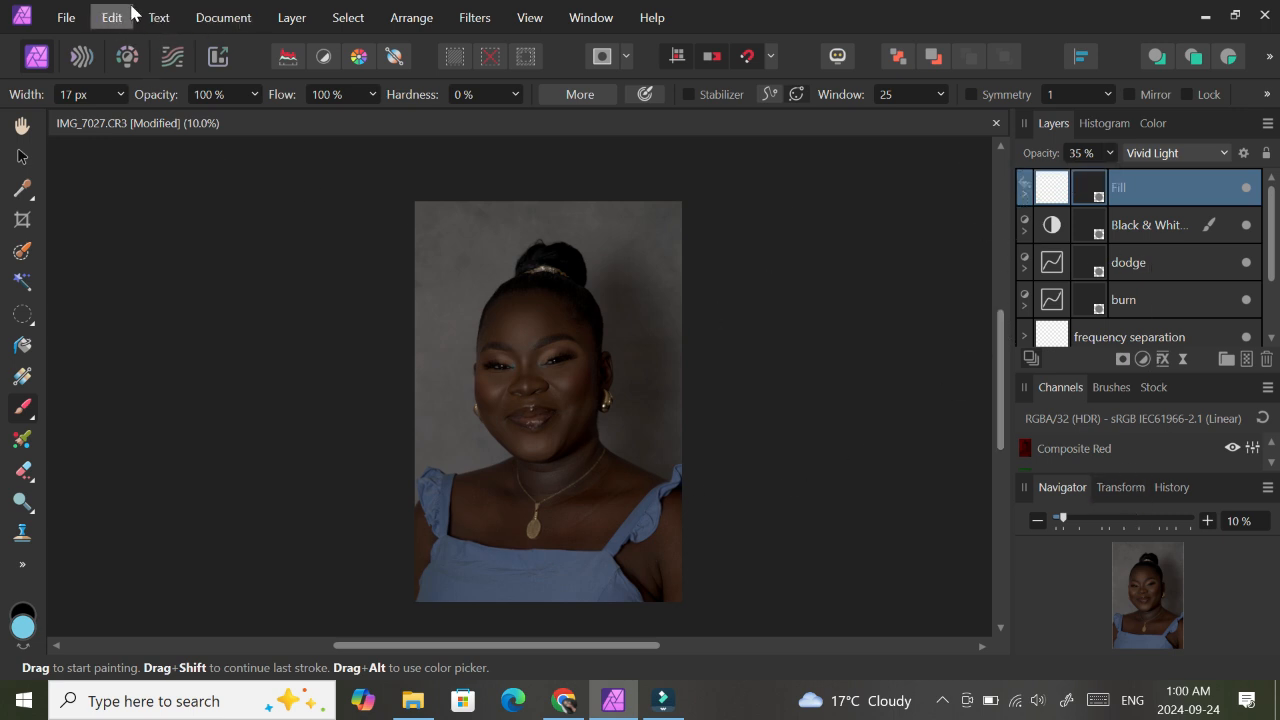
# - Add a new Fill layer and set its colour to dark brown, hex 4D1C03
pyautogui.click(289, 18)
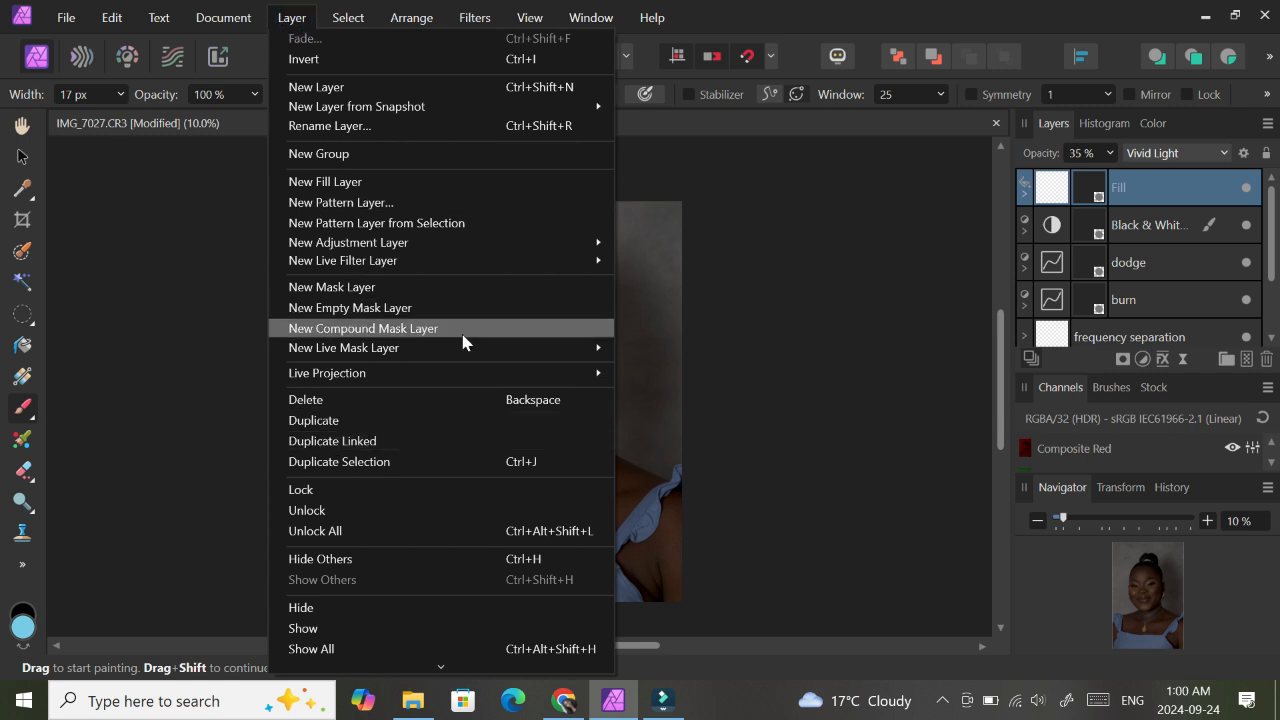
pyautogui.click(482, 181)
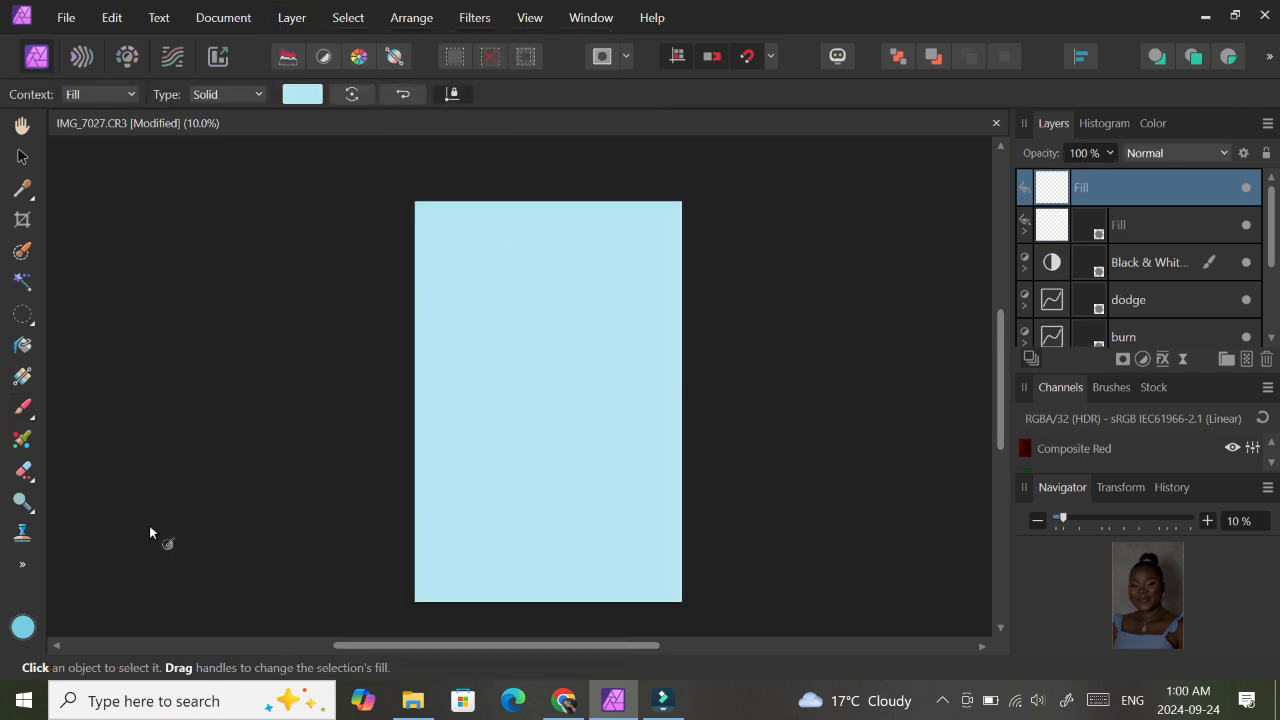
pyautogui.doubleClick(25, 633)
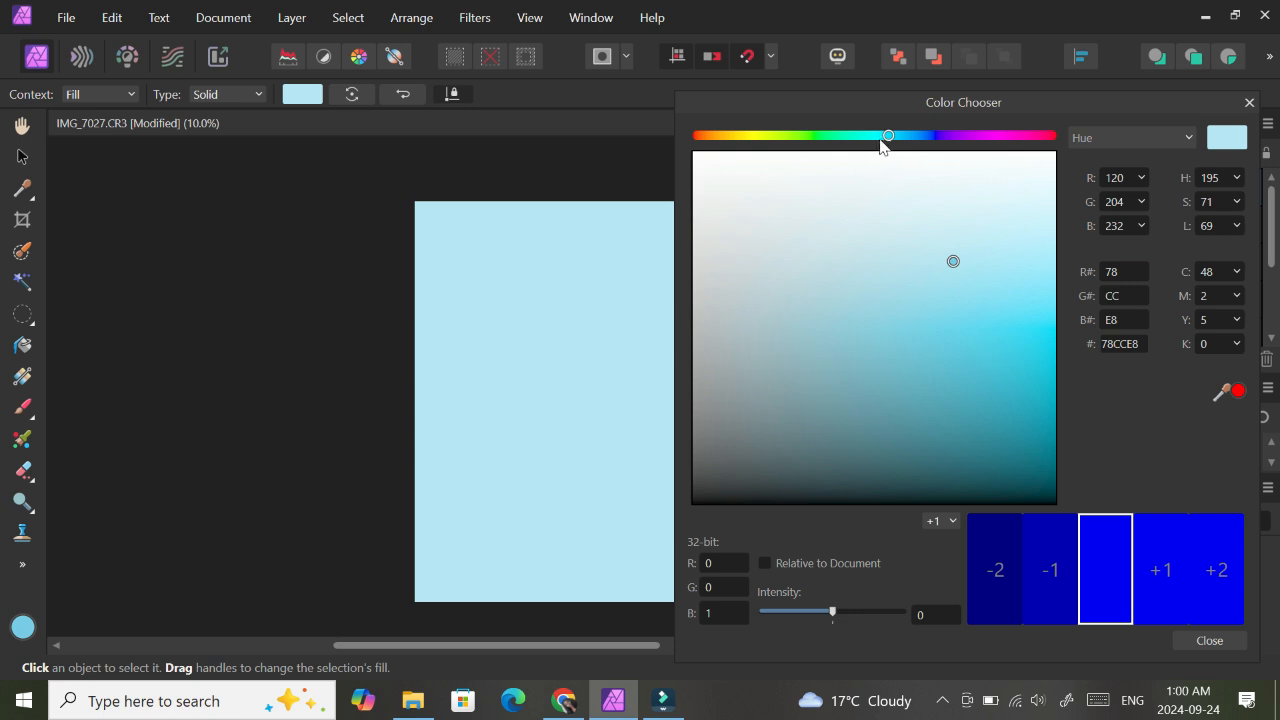
pyautogui.moveTo(881, 141); pyautogui.dragTo(733, 151)
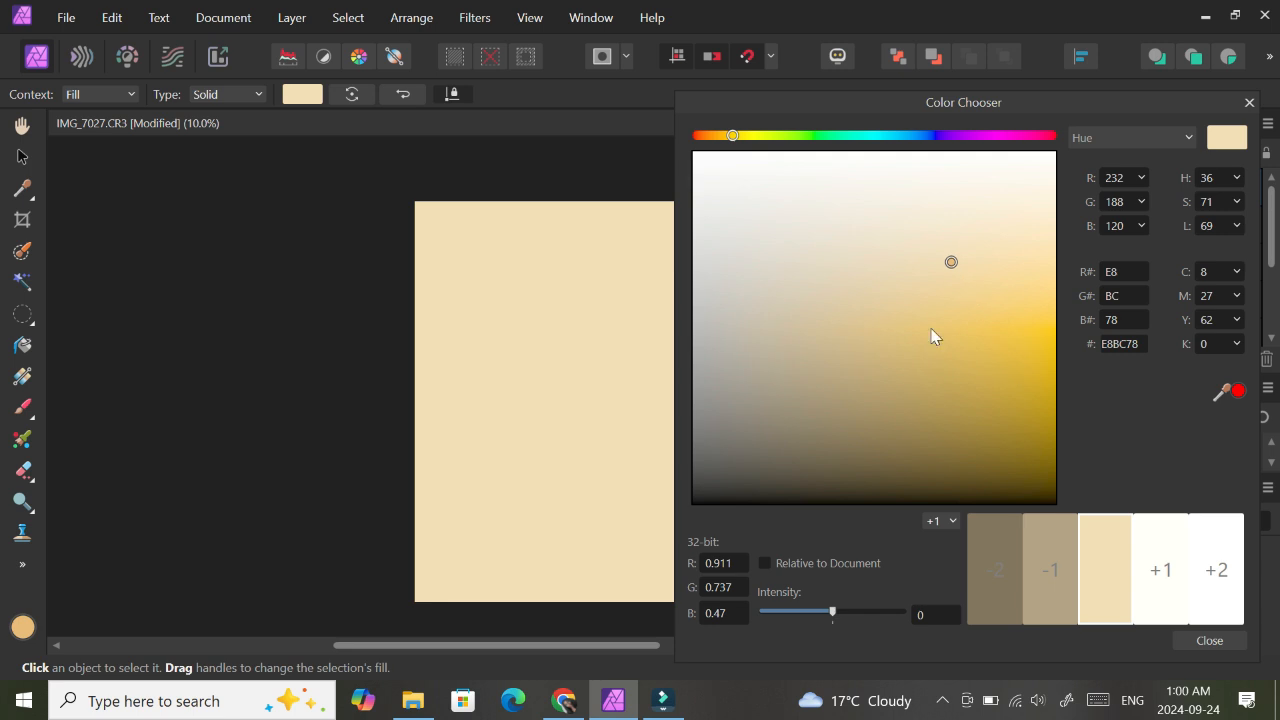
pyautogui.moveTo(934, 340)
pyautogui.mouseDown()
pyautogui.moveTo(929, 369)
pyautogui.moveTo(946, 377)
pyautogui.mouseUp()
pyautogui.moveTo(731, 143)
pyautogui.mouseDown()
pyautogui.moveTo(717, 140)
pyautogui.moveTo(755, 145)
pyautogui.moveTo(718, 149)
pyautogui.mouseUp()
pyautogui.click(962, 396)
pyautogui.moveTo(988, 421); pyautogui.dragTo(1027, 451)
pyautogui.click(1202, 562)
pyautogui.click(1045, 458)
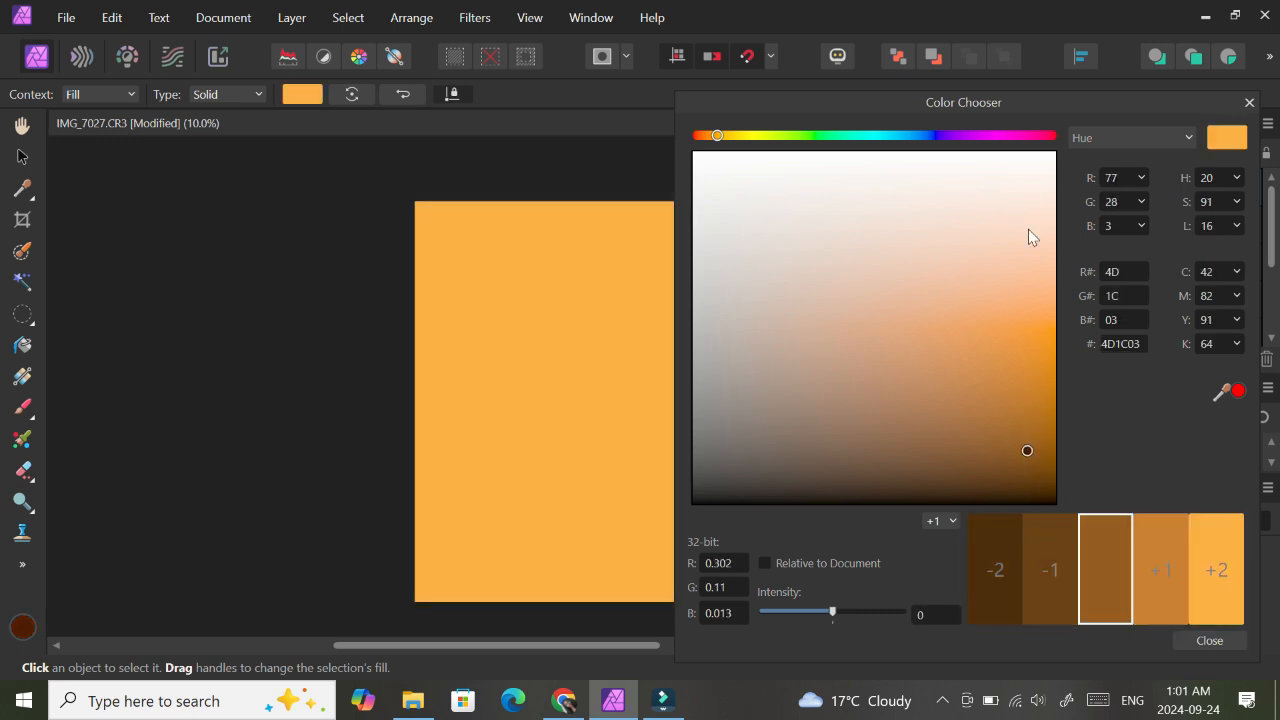
pyautogui.click(1249, 102)
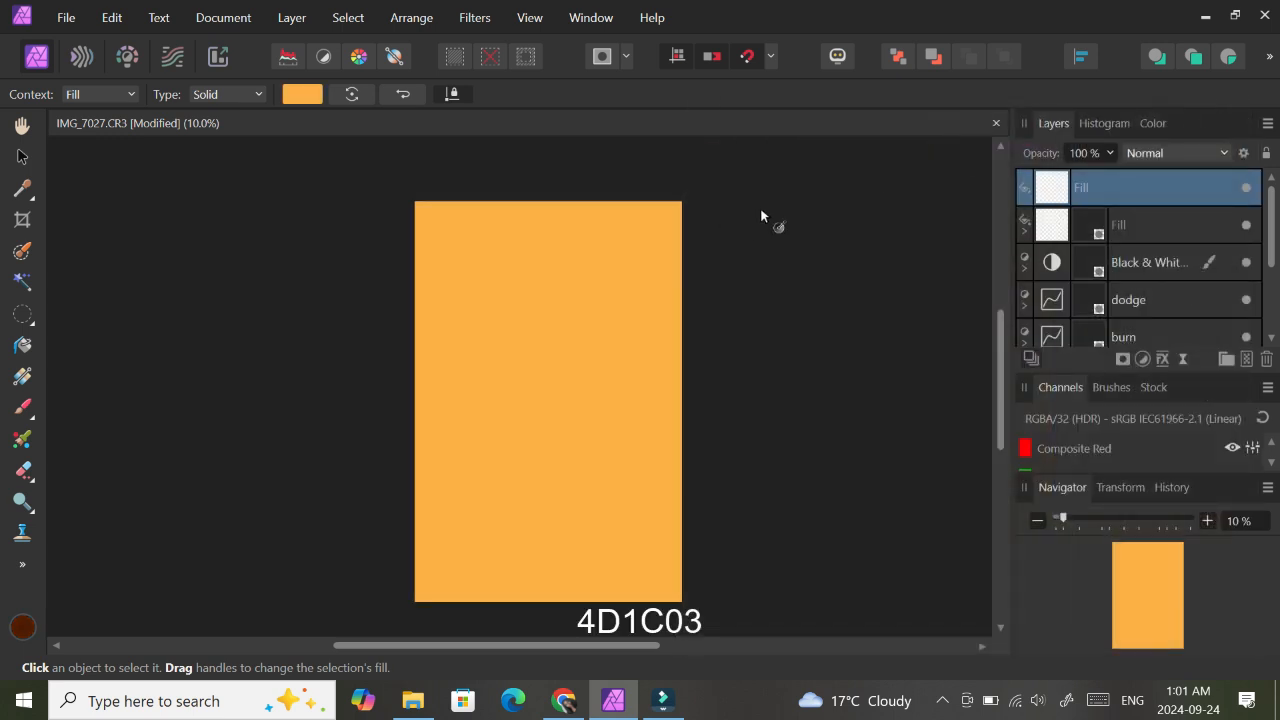
# - Preview the darkening blend modes on the new Fill layer over the eyes, leaving it at Normal
pyautogui.click(1165, 156)
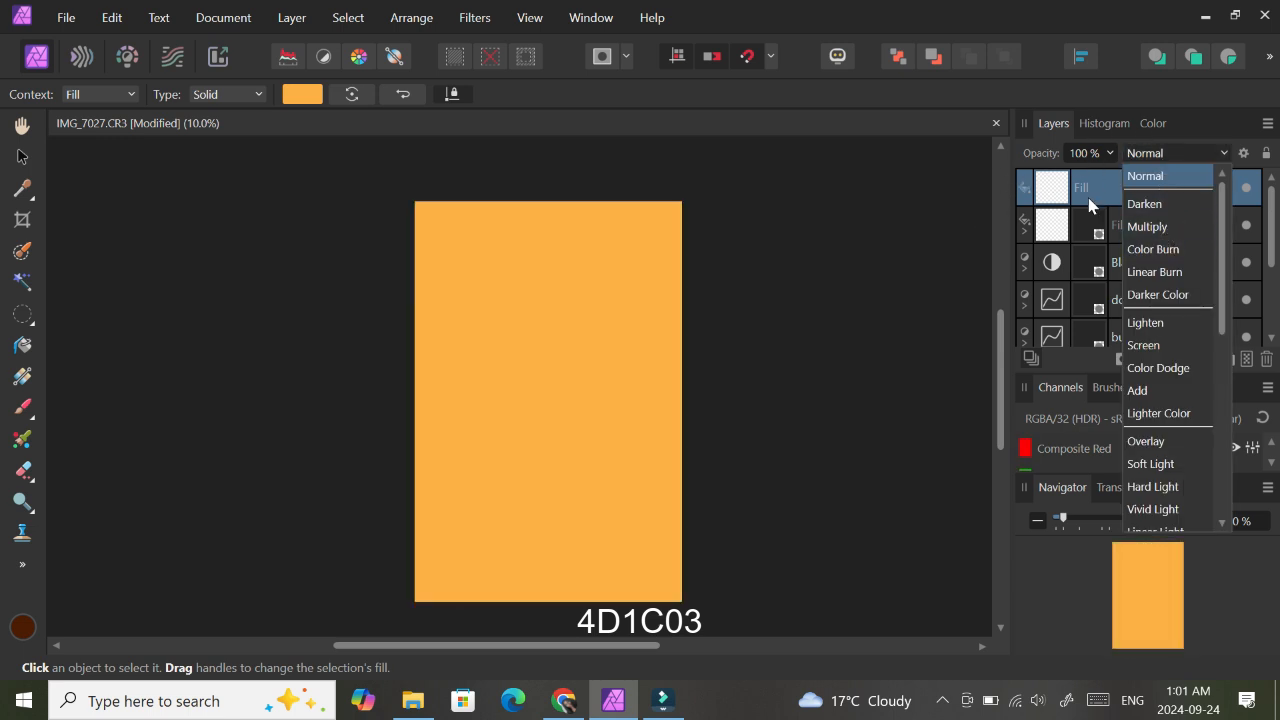
pyautogui.click(1089, 199)
pyautogui.click(1135, 213)
pyautogui.click(1118, 199)
pyautogui.hotkey('ctrl', '=')
pyautogui.hotkey('ctrl', '=')
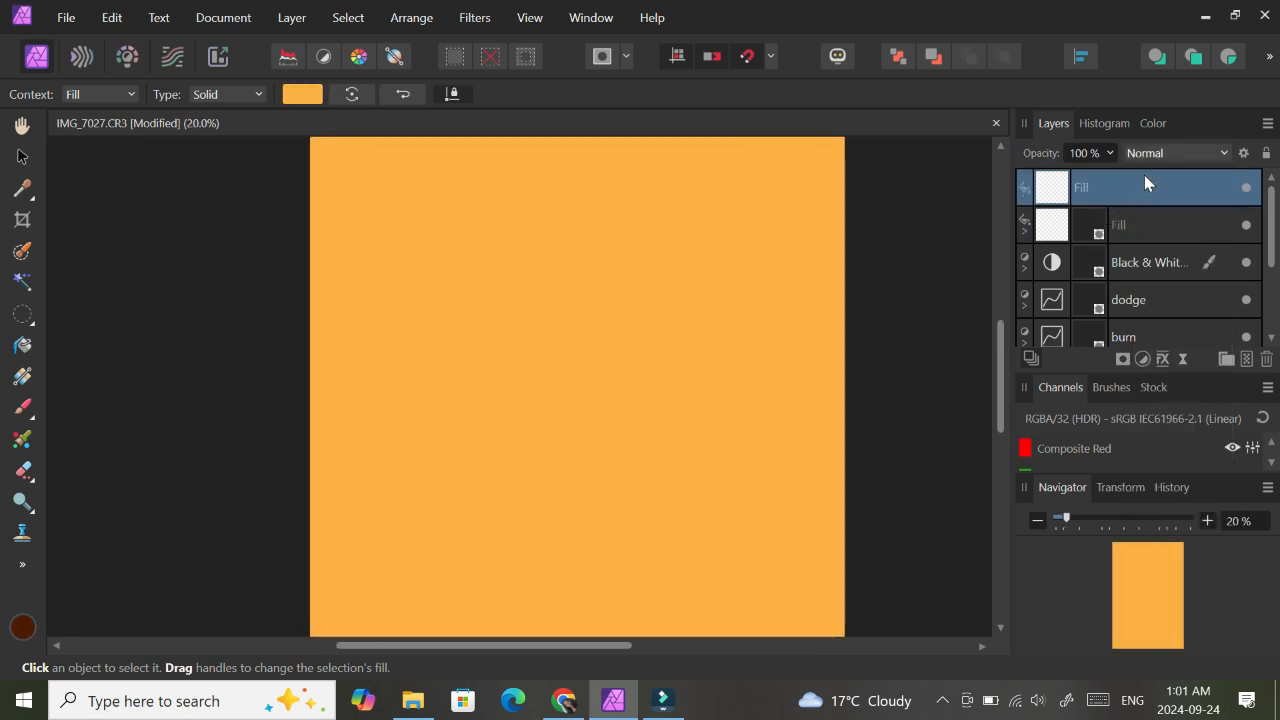
pyautogui.hotkey('ctrl', '=')
pyautogui.hotkey('ctrl', '=')
pyautogui.hotkey('ctrl', '=')
pyautogui.click(1157, 156)
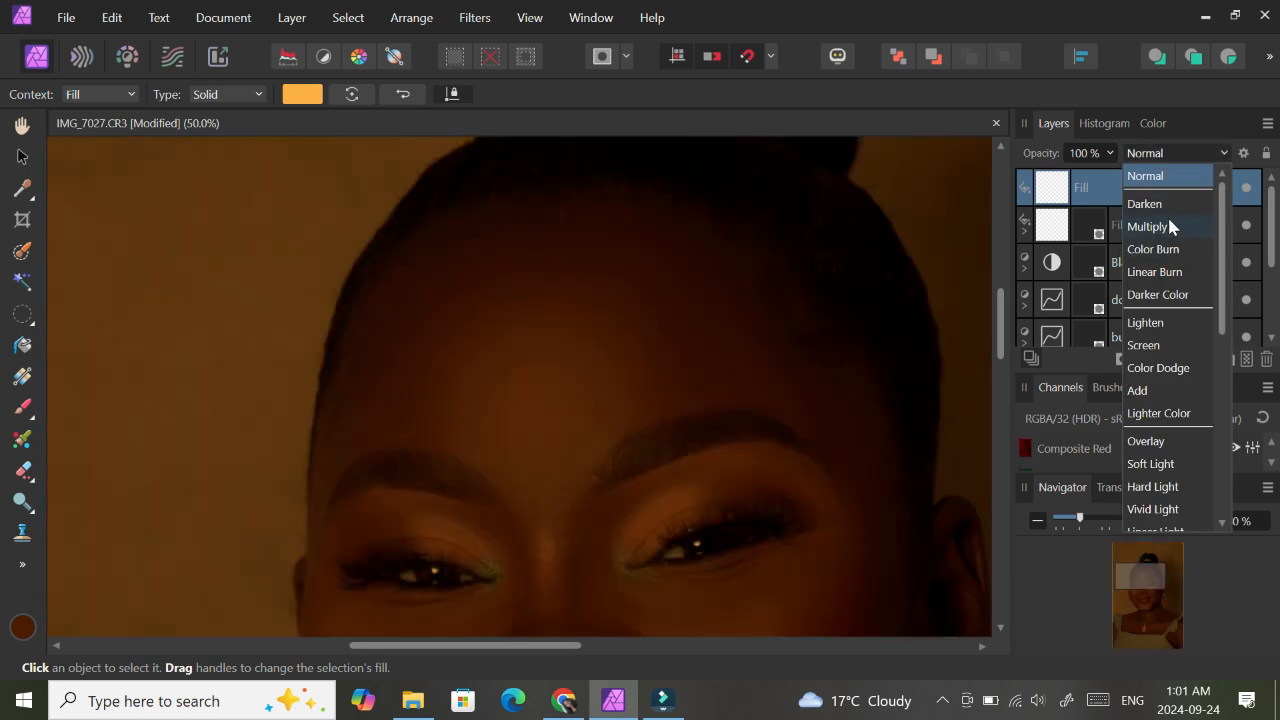
pyautogui.click(1150, 176)
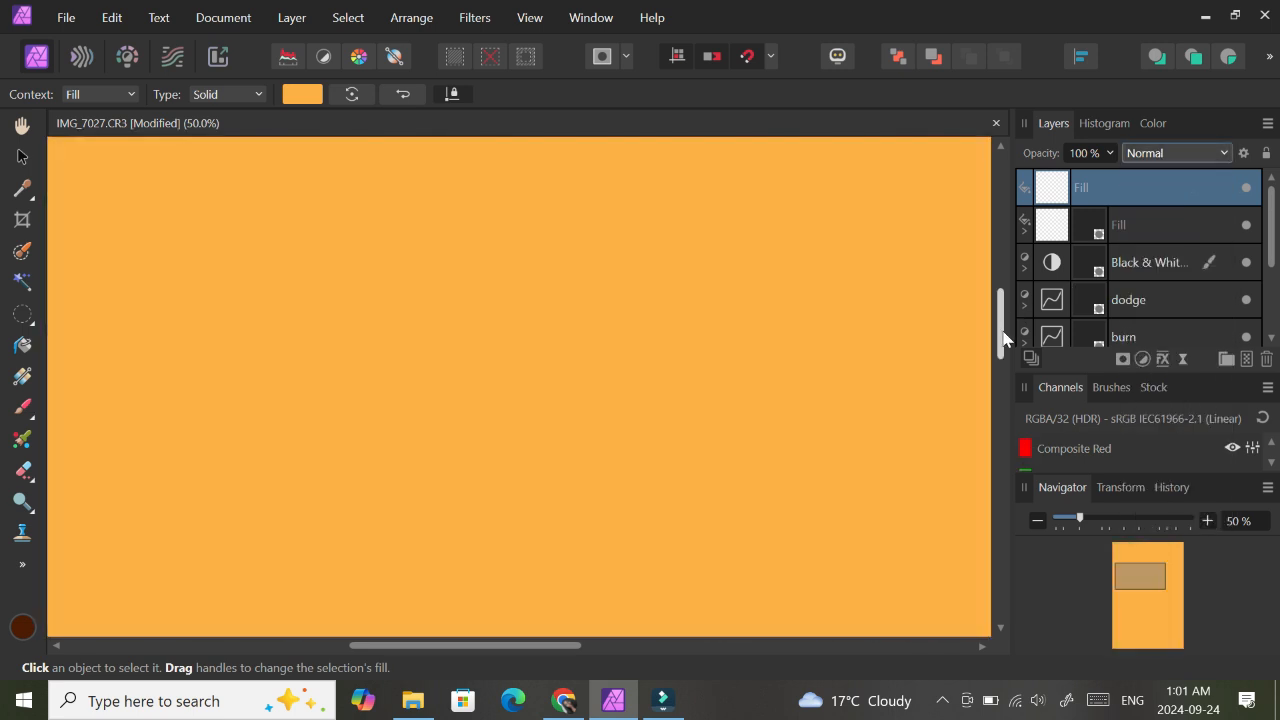
# - Compare the blend modes on the new Fill layer and set it to Multiply
pyautogui.click(1175, 153)
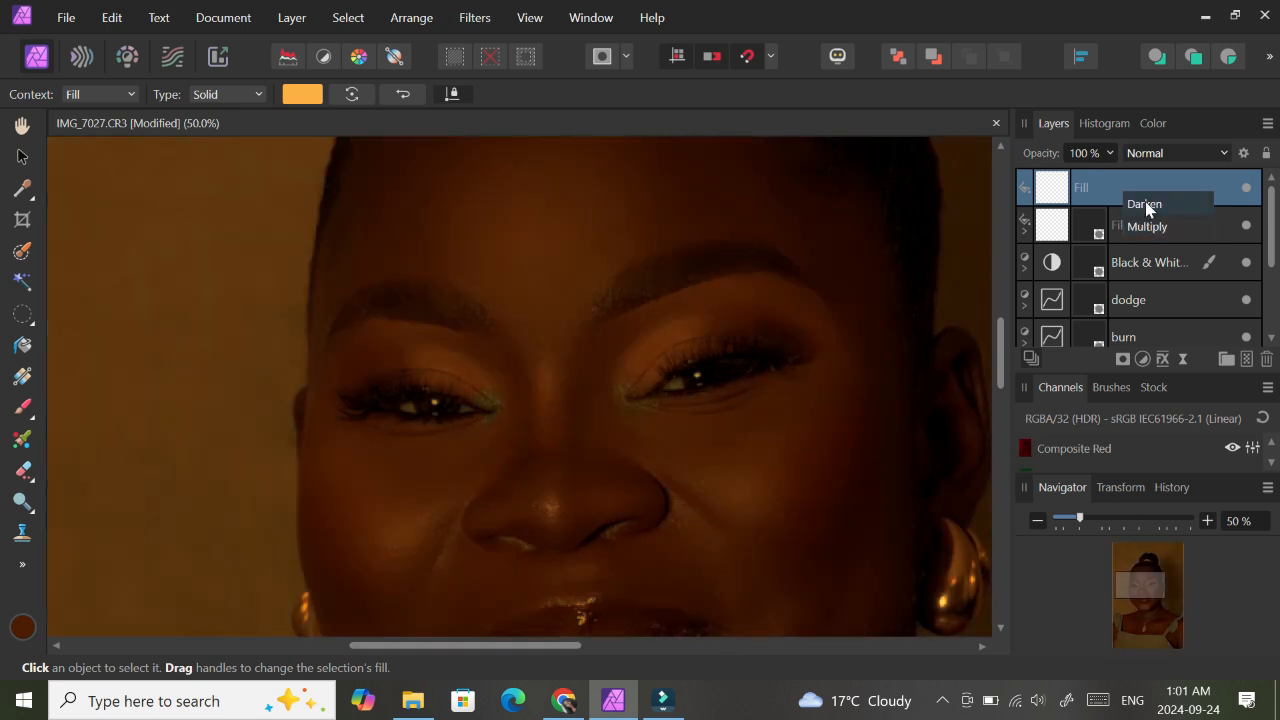
pyautogui.click(1190, 153)
pyautogui.click(1205, 153)
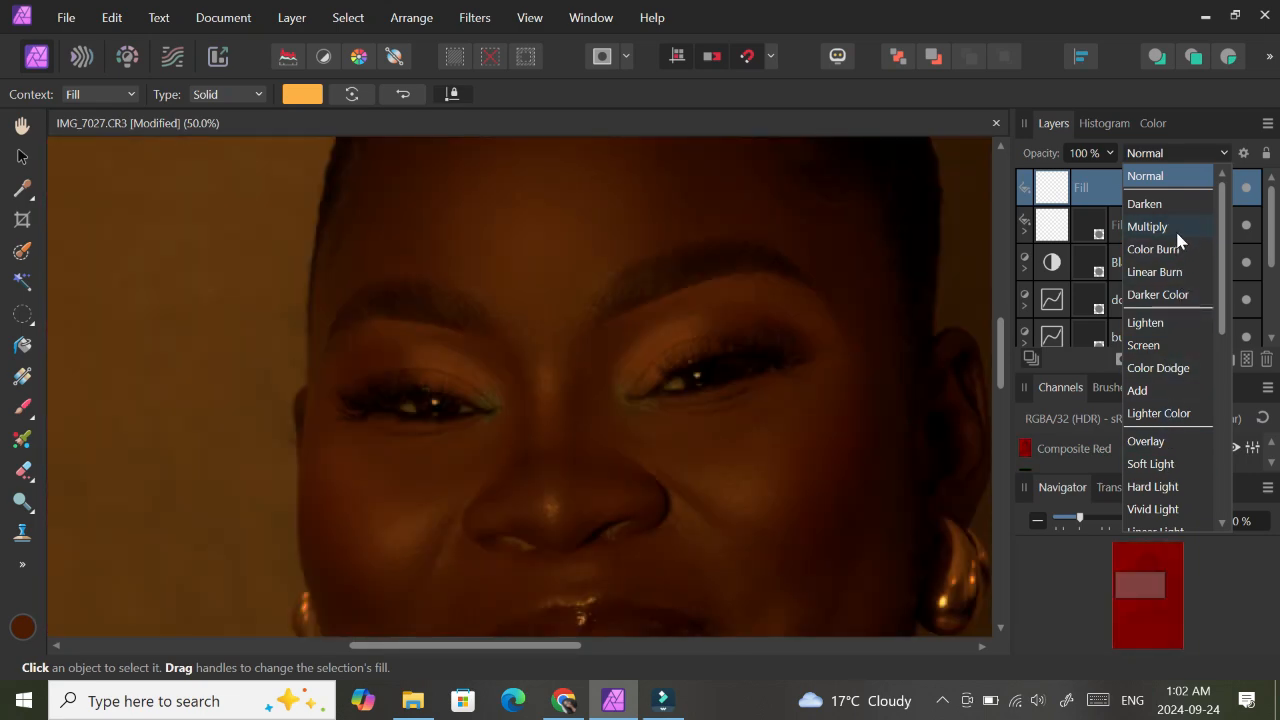
pyautogui.click(1175, 229)
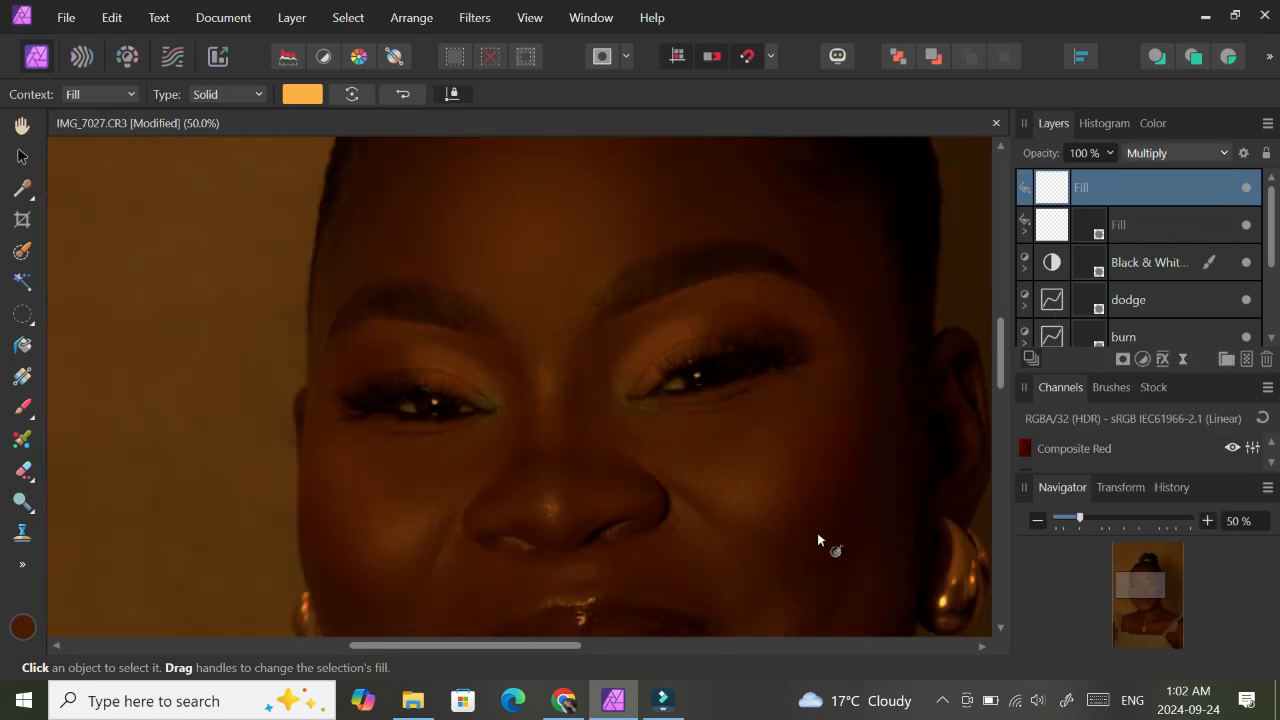
pyautogui.click(1175, 153)
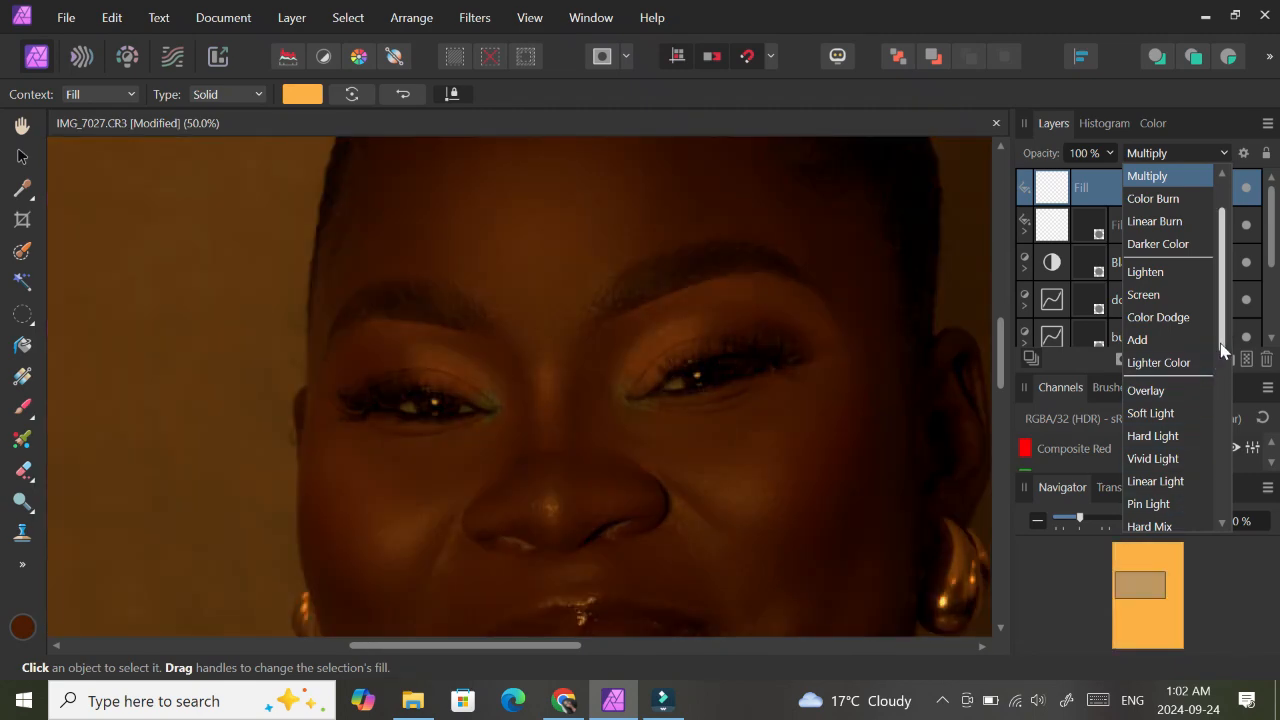
pyautogui.moveTo(1222, 350); pyautogui.dragTo(1166, 489)
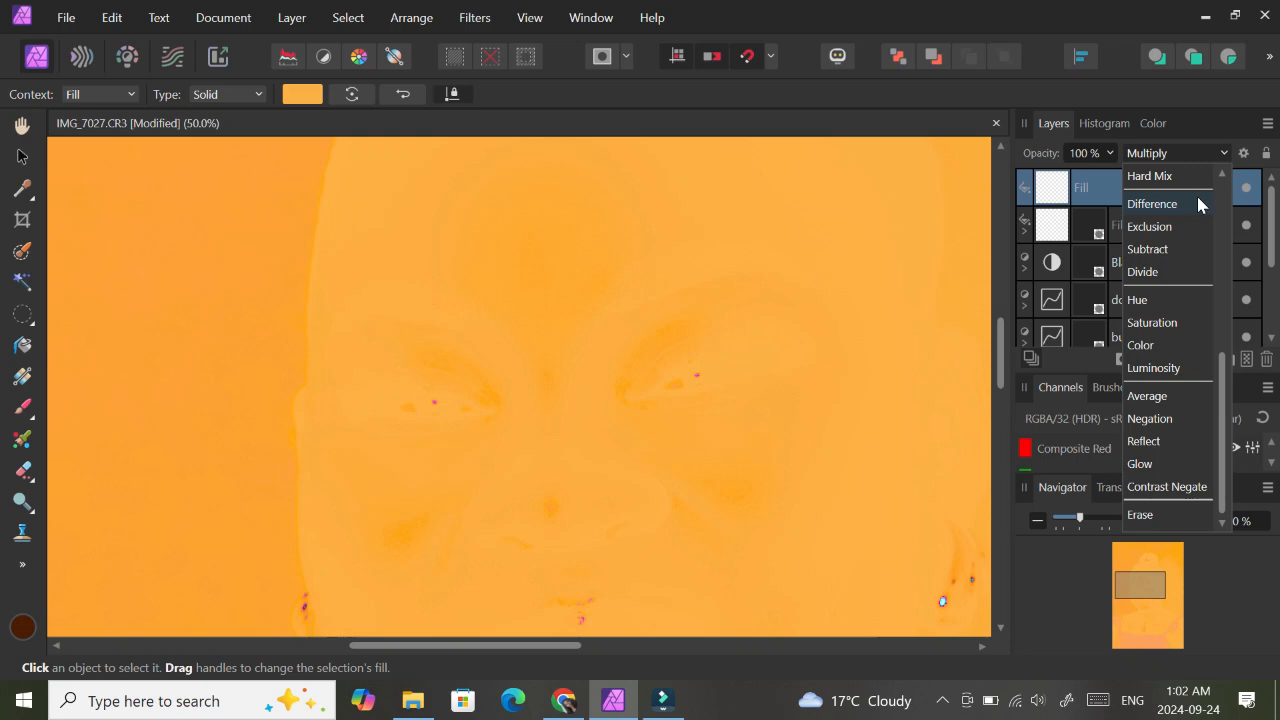
pyautogui.click(1224, 206)
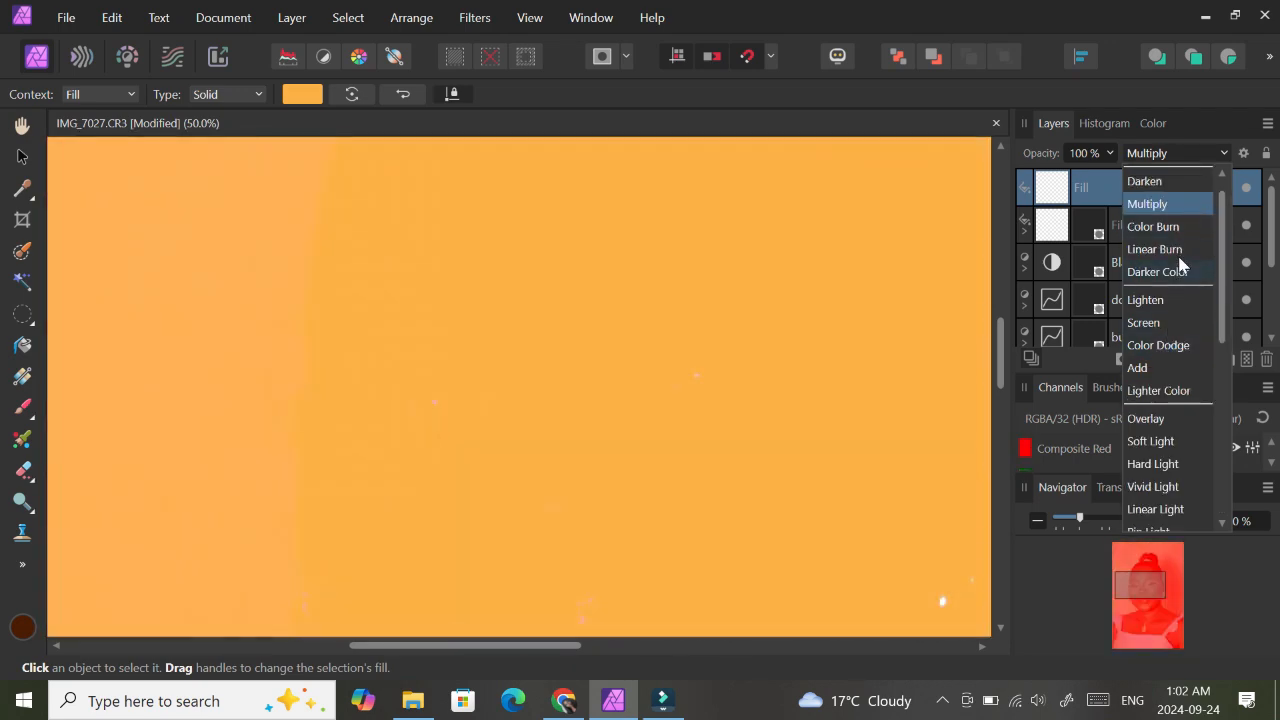
pyautogui.click(1185, 204)
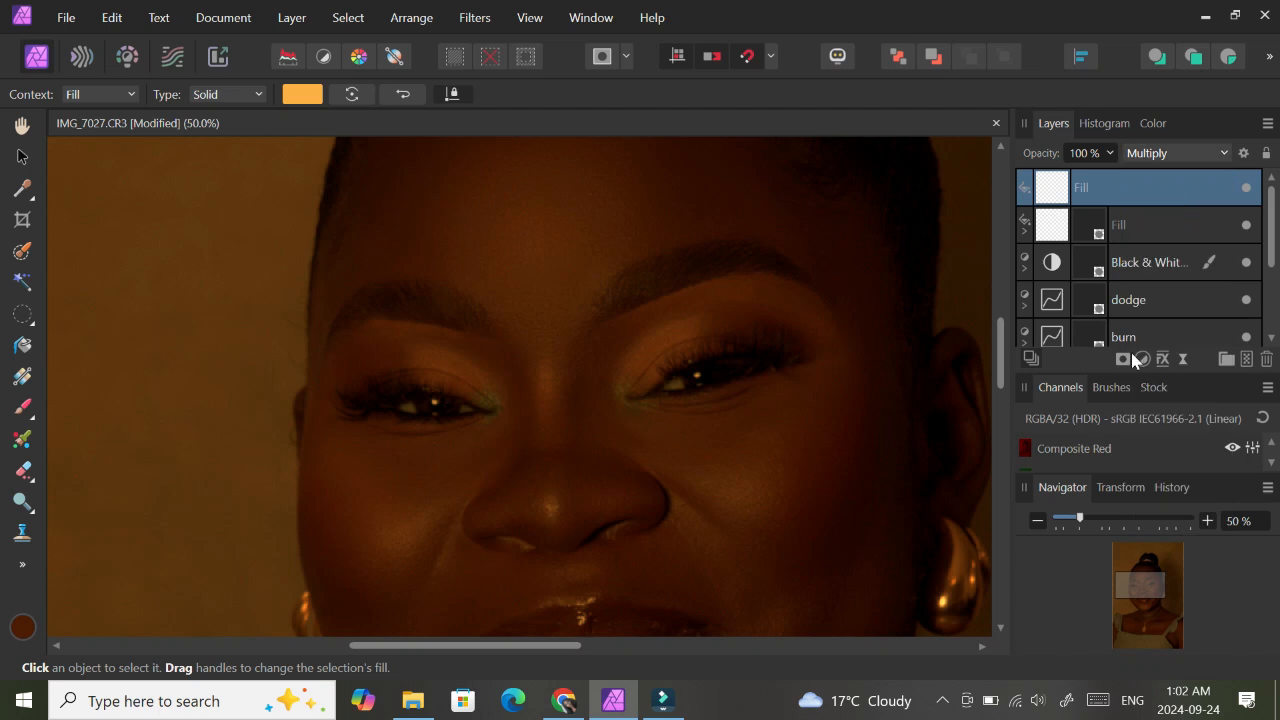
# - Add a mask to the Multiply Fill layer and invert it to hide the brown tint
pyautogui.click(1125, 360)
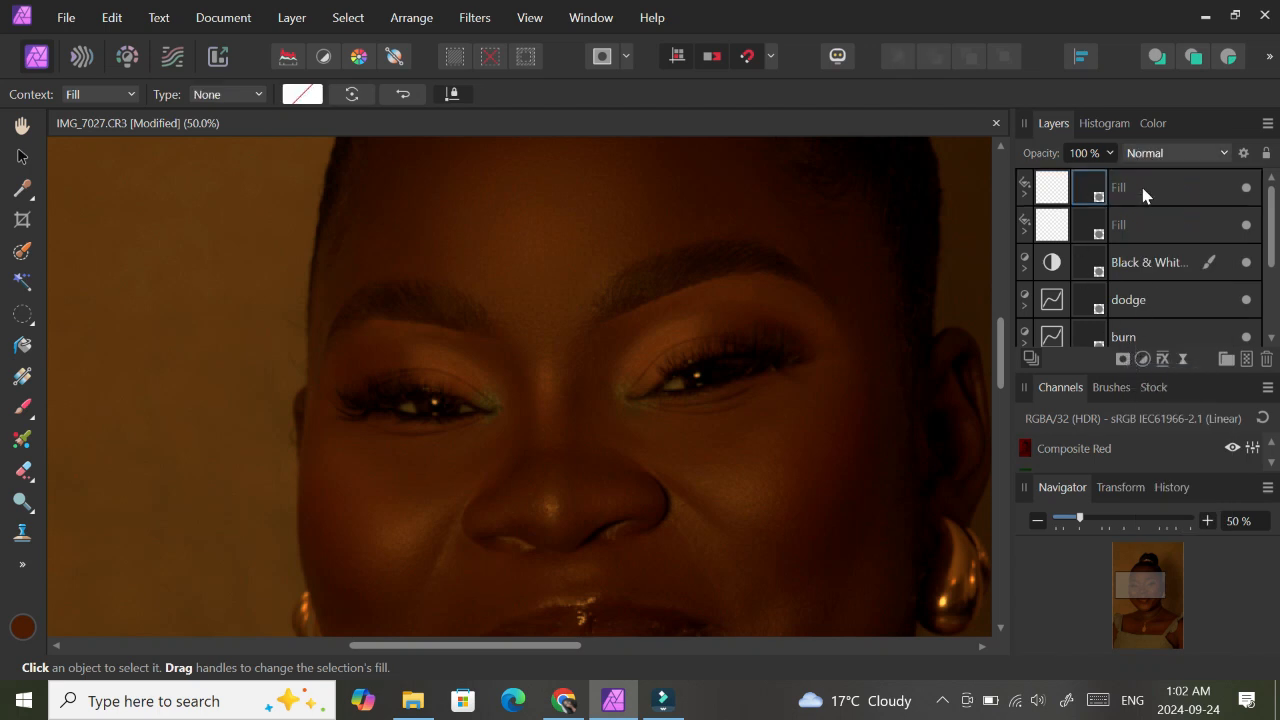
pyautogui.hotkey('ctrl', '+')
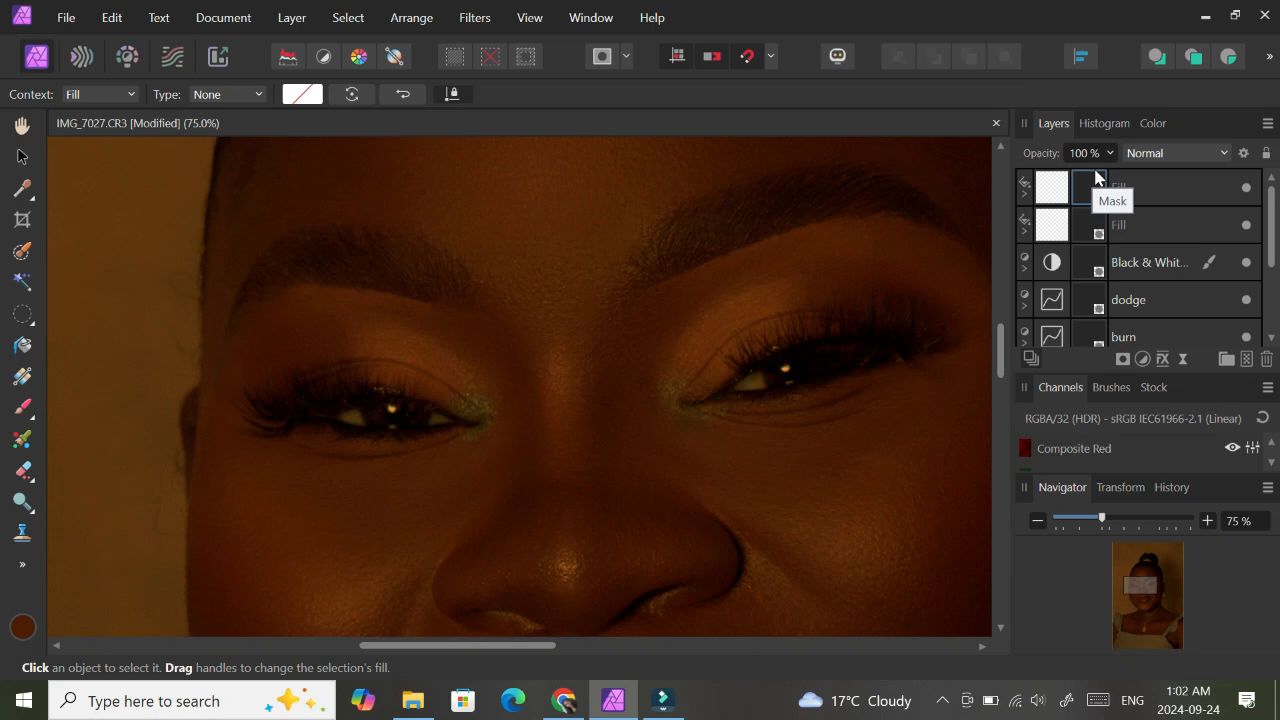
pyautogui.hotkey('ctrl', 'i')
# - Paint the irises of both eyes into the Multiply Fill layer's mask with a soft 46 px brush at 100 % flow
pyautogui.click(22, 406)
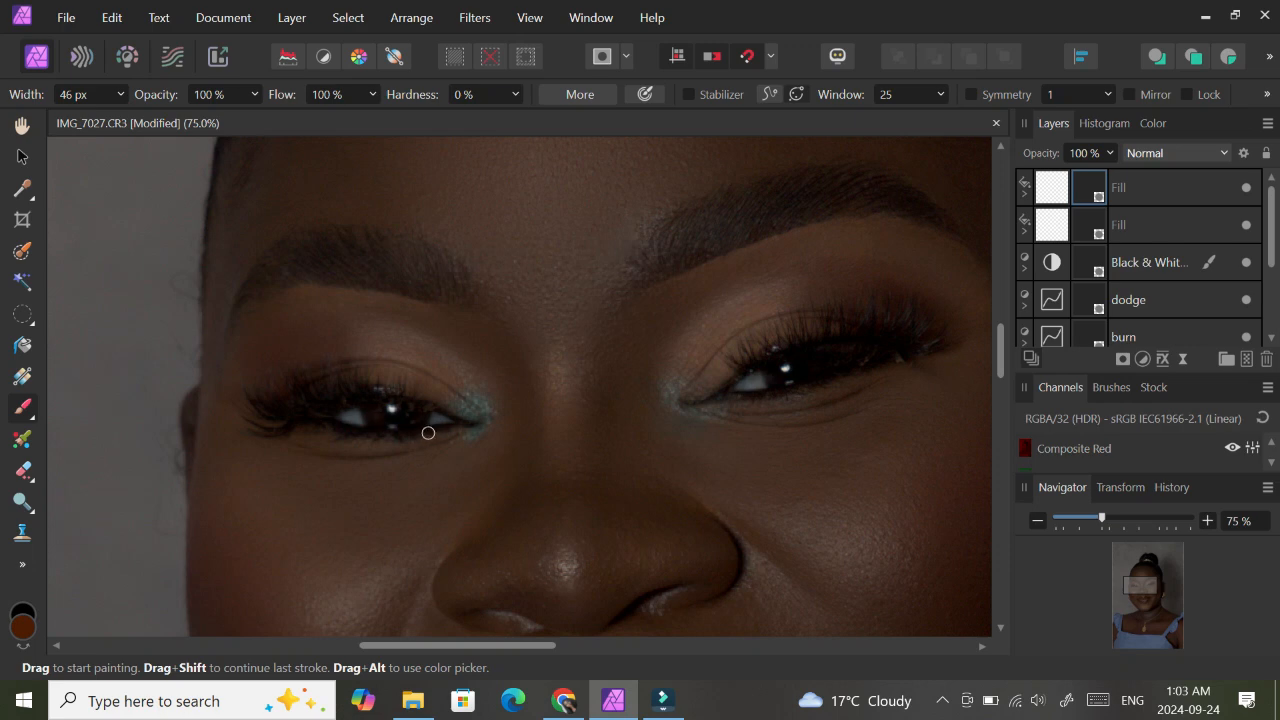
pyautogui.moveTo(418, 412)
pyautogui.mouseDown()
pyautogui.moveTo(372, 415)
pyautogui.moveTo(412, 410)
pyautogui.mouseUp()
pyautogui.click(771, 372)
pyautogui.click(801, 366)
pyautogui.click(775, 372)
pyautogui.click(798, 365)
pyautogui.click(774, 374)
pyautogui.click(798, 368)
pyautogui.click(771, 374)
pyautogui.click(797, 369)
pyautogui.click(774, 372)
pyautogui.hotkey('ctrl', '-')
pyautogui.hotkey('ctrl', '-')
pyautogui.hotkey('ctrl', '-')
pyautogui.hotkey('ctrl', '-')
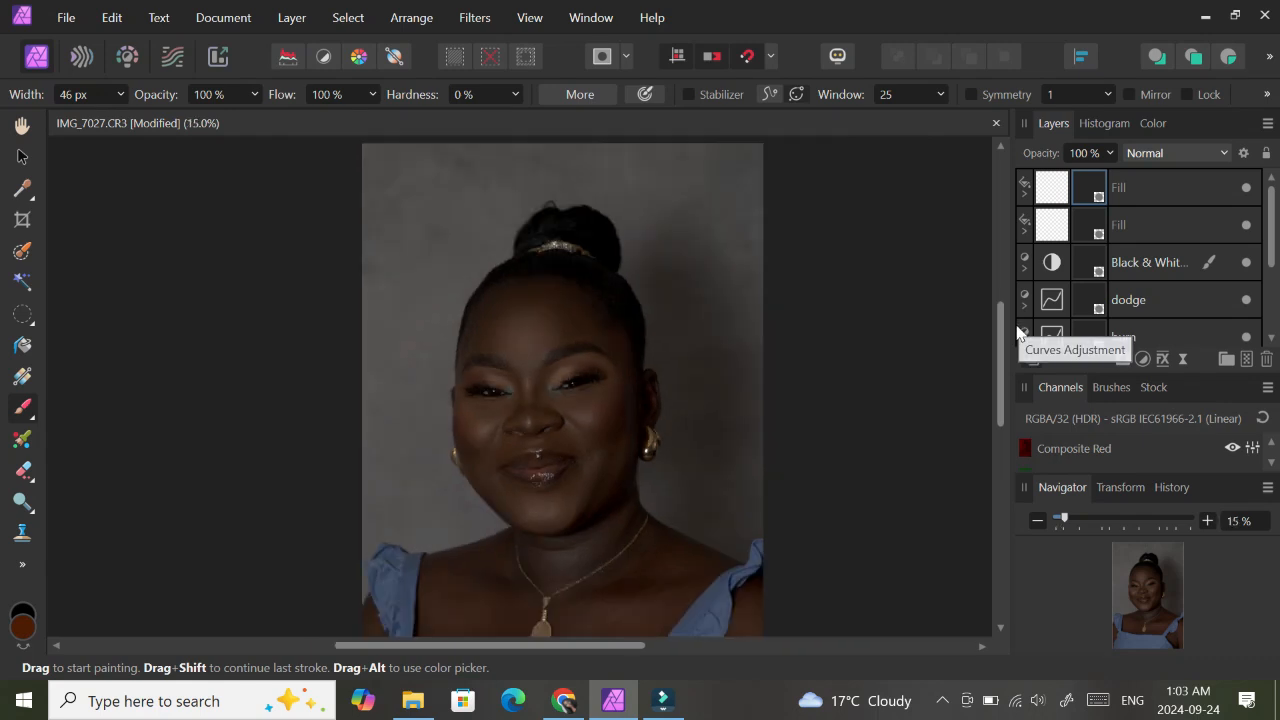
pyautogui.scroll(-1, 1003, 362)
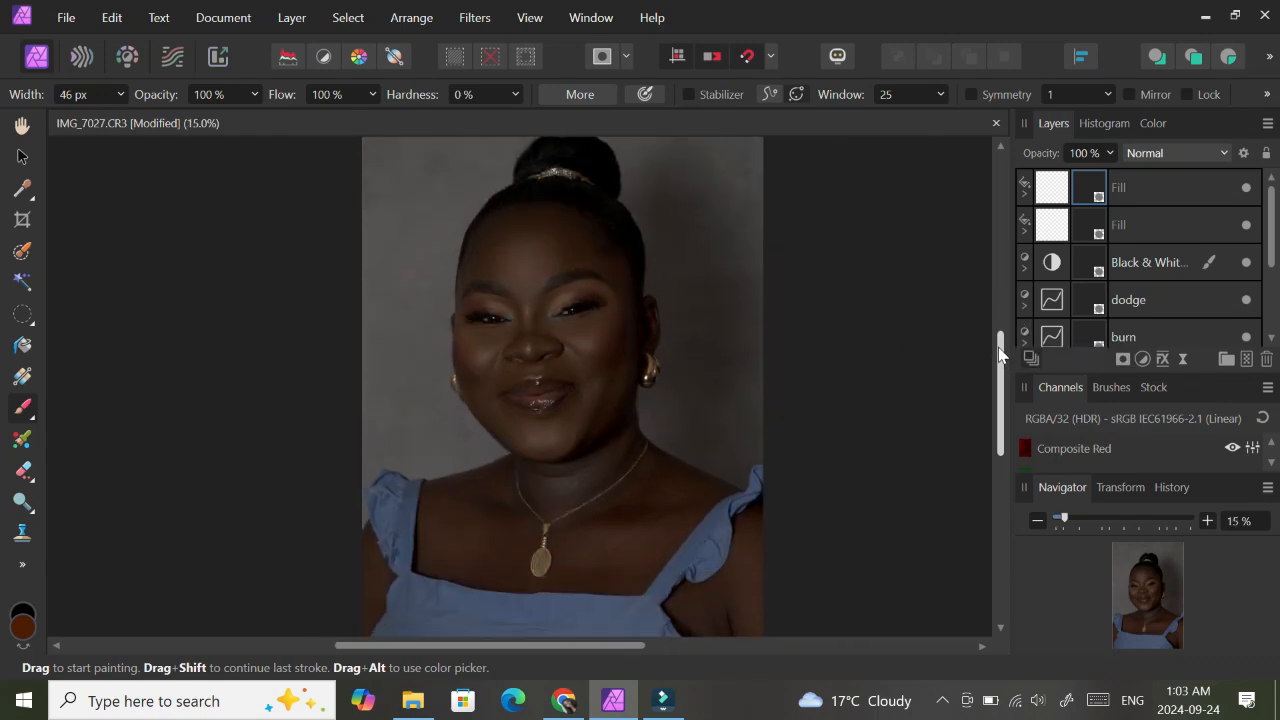
pyautogui.hotkey('ctrl', '-')
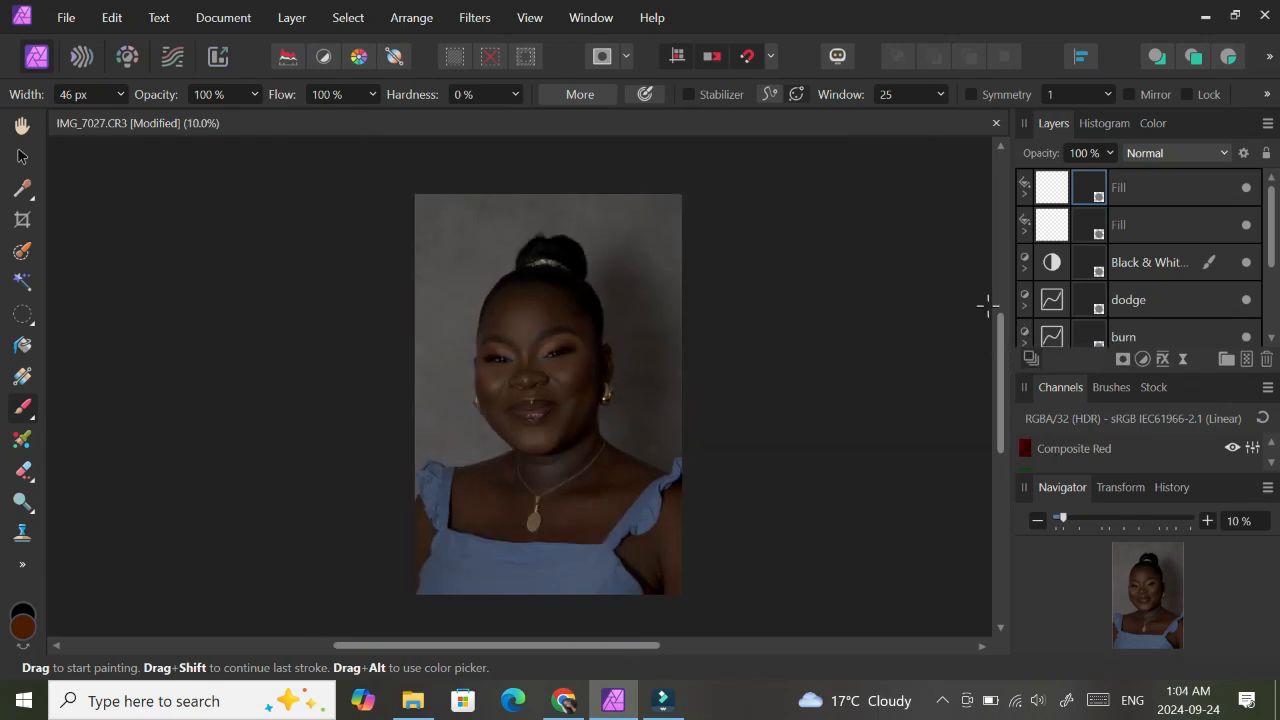
pyautogui.click(1141, 190)
pyautogui.moveTo(1273, 262); pyautogui.dragTo(1274, 327)
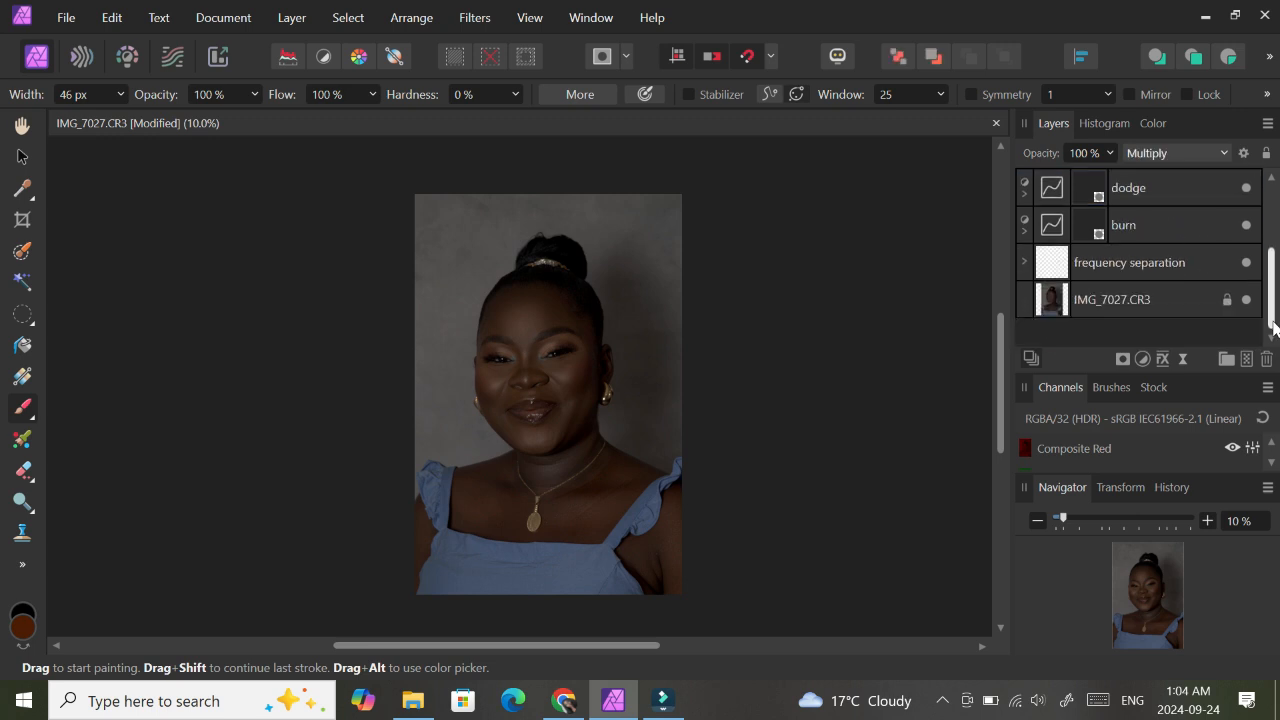
pyautogui.keyDown('shift'); pyautogui.click(1249, 232); pyautogui.keyUp('shift')
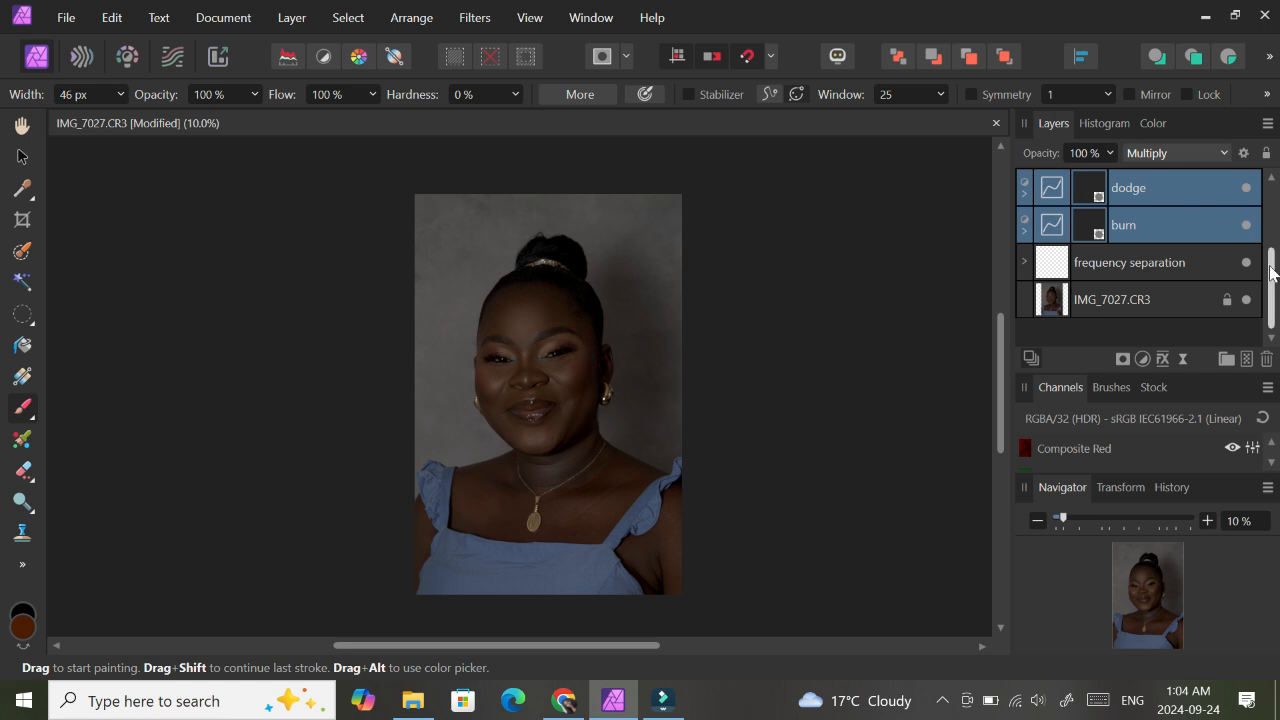
pyautogui.scroll(3, 1273, 280)
pyautogui.click(1132, 190)
# - Examine the retouched eyes and face up close, and compare them with the whole portrait
pyautogui.scroll(1, 975, 330)
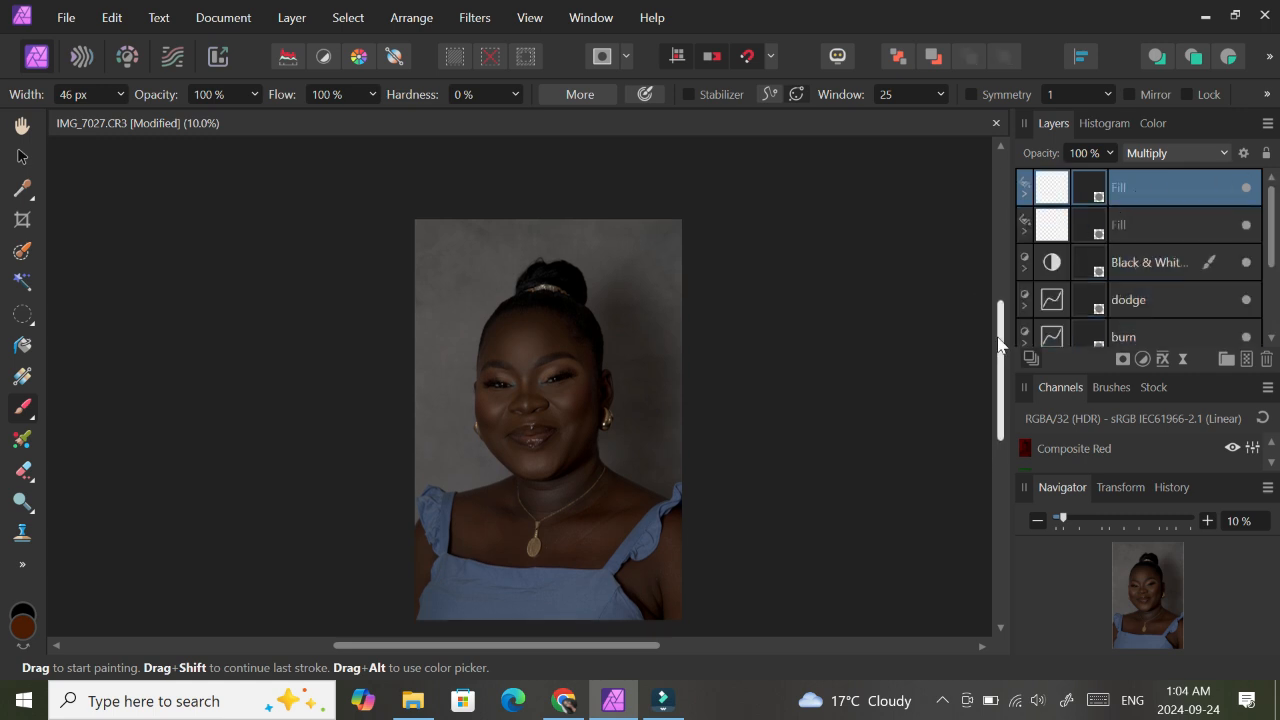
pyautogui.scroll(-2, 967, 424)
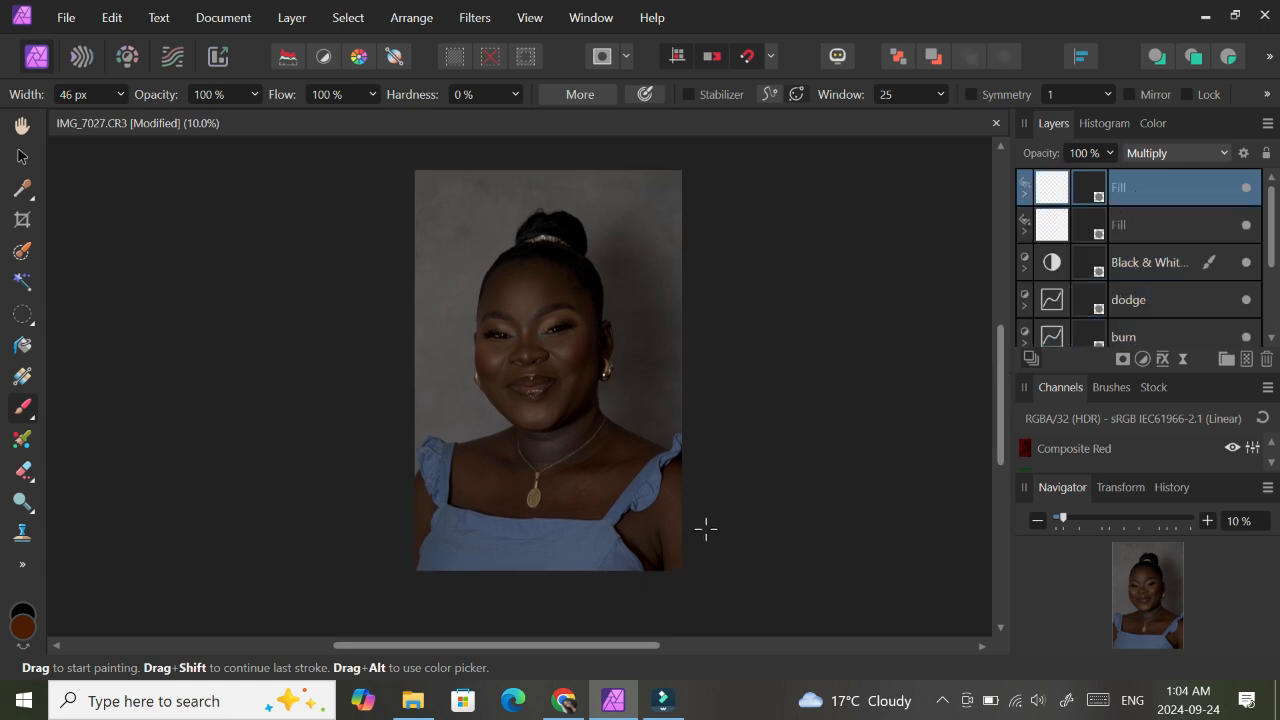
pyautogui.hotkey('ctrl', '+')
pyautogui.moveTo(1004, 362); pyautogui.dragTo(1005, 343)
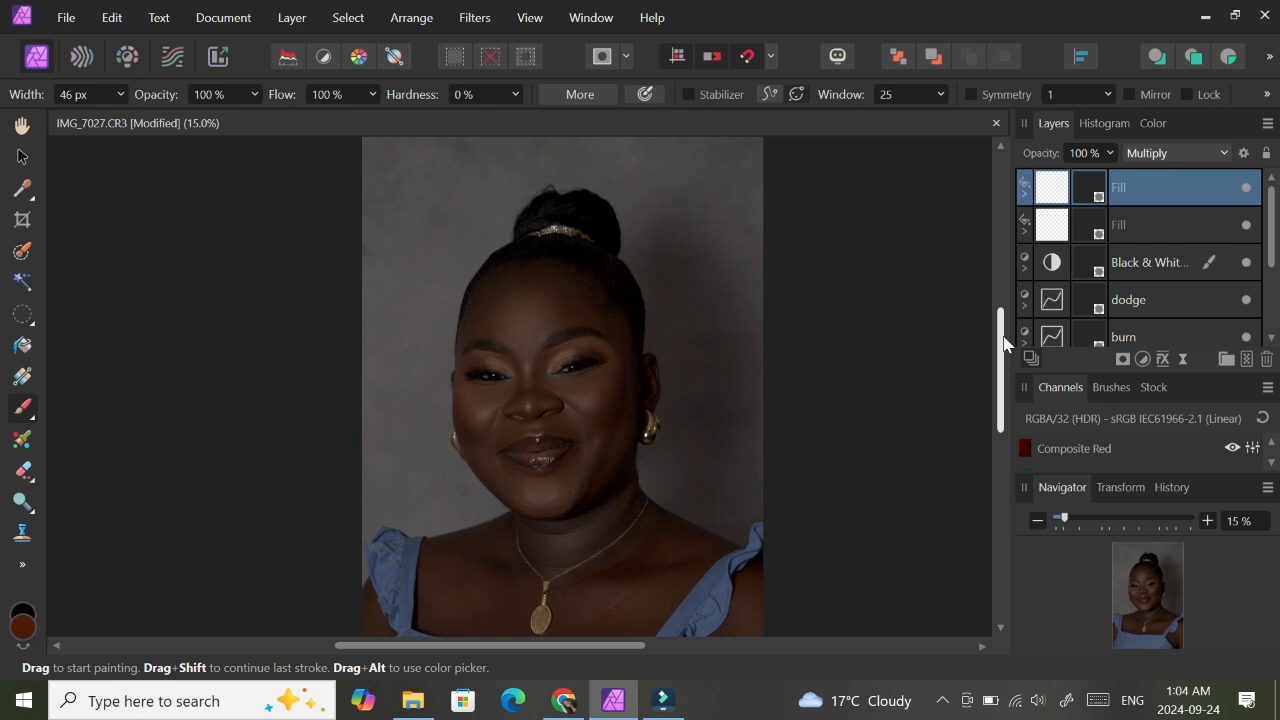
pyautogui.hotkey('ctrl', '+')
pyautogui.hotkey('ctrl', '+')
pyautogui.hotkey('ctrl', '+')
pyautogui.hotkey('ctrl', '+')
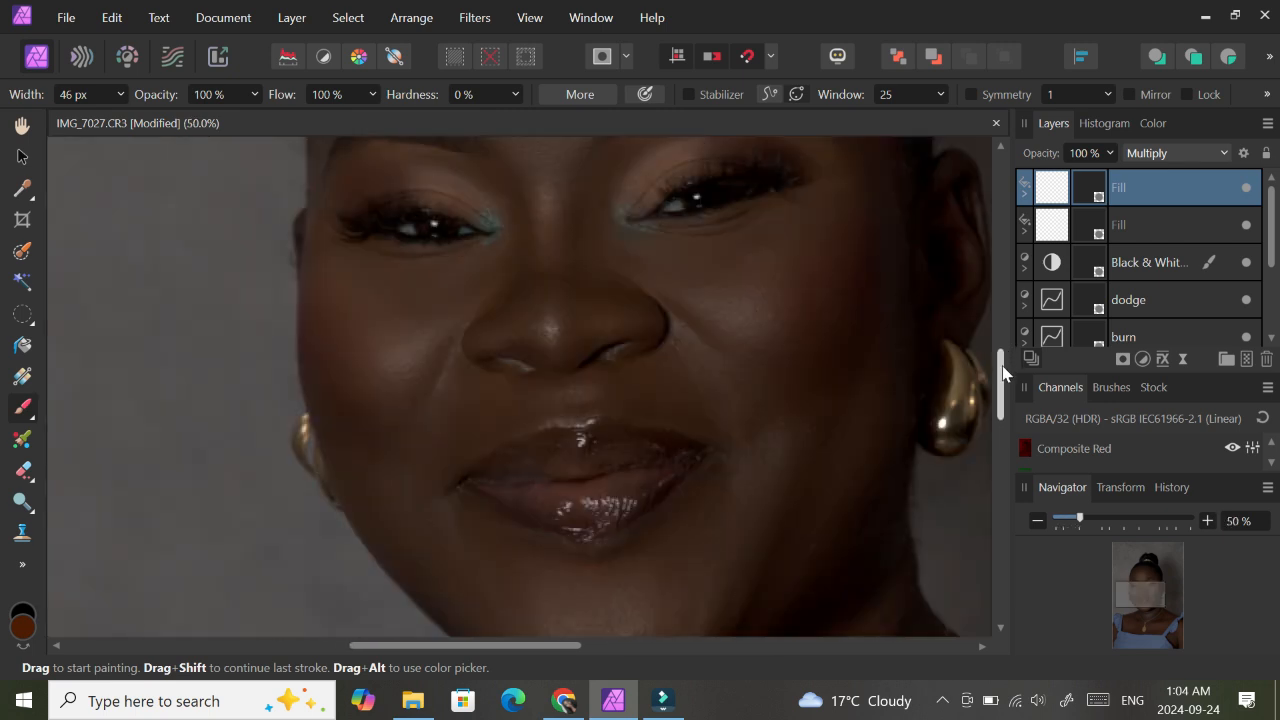
pyautogui.moveTo(993, 395); pyautogui.dragTo(991, 342)
pyautogui.hotkey('ctrl', '-')
pyautogui.hotkey('ctrl', '-')
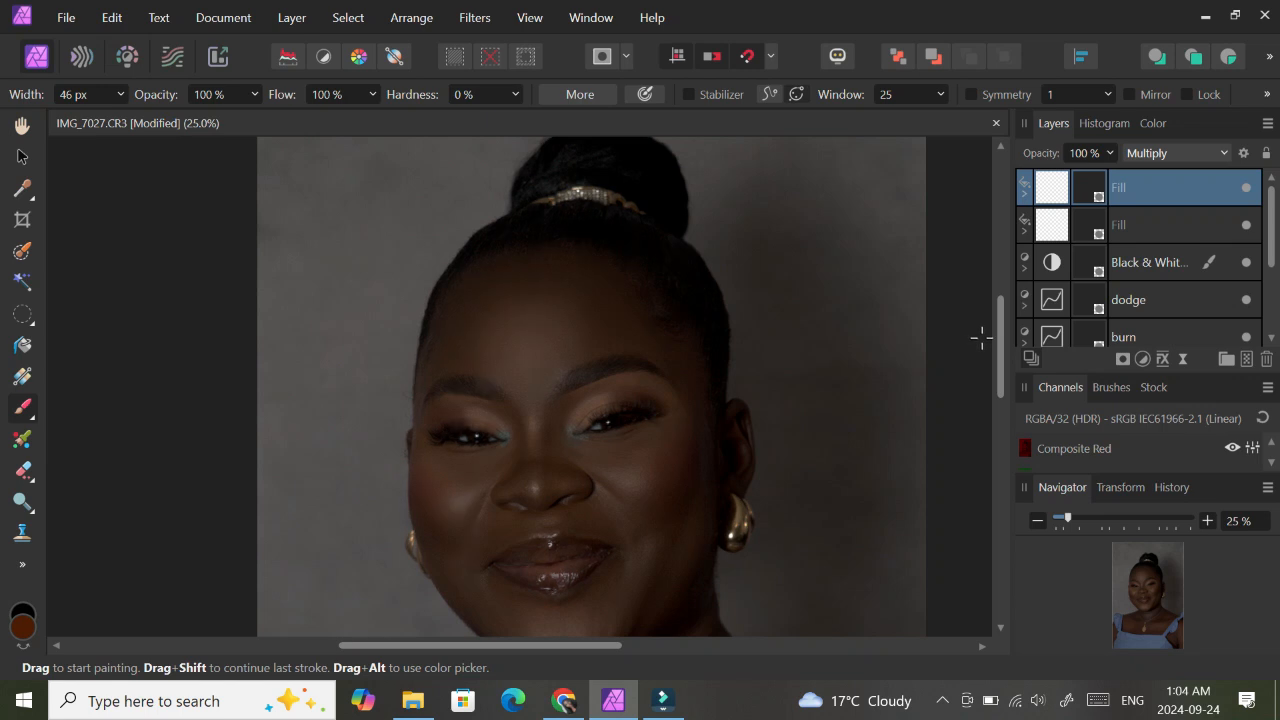
pyautogui.hotkey('ctrl', '-')
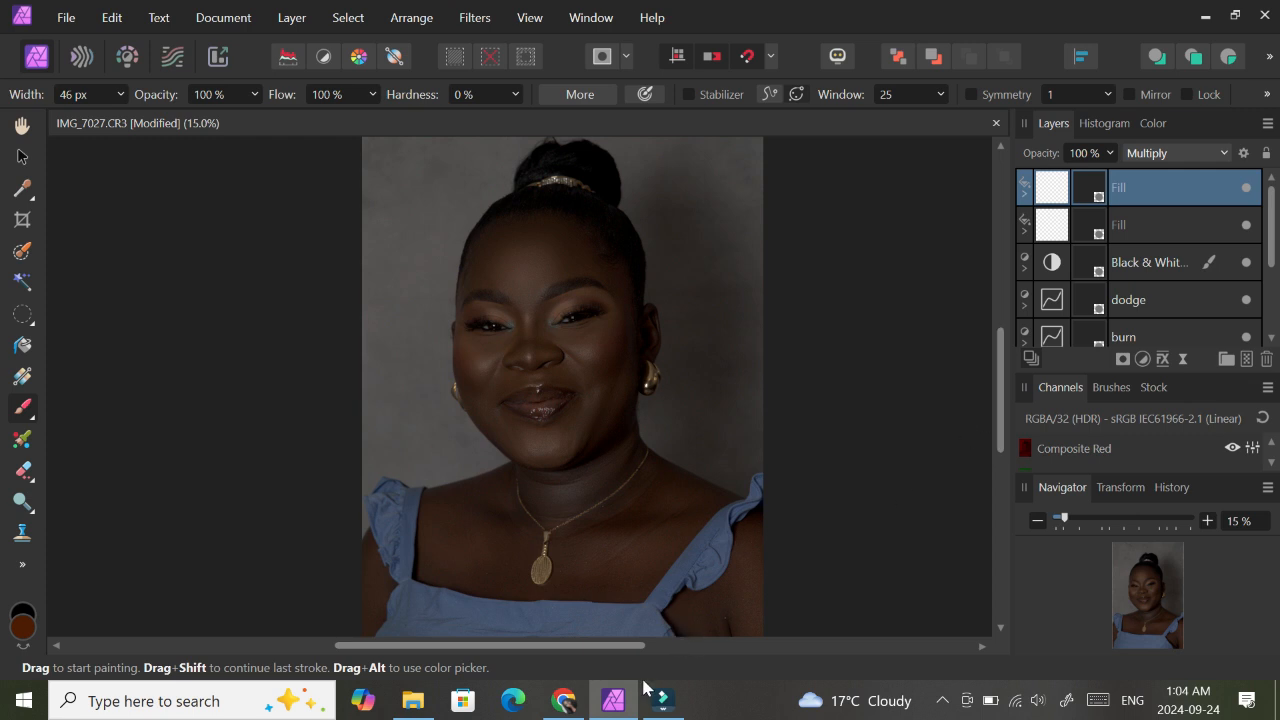
pyautogui.click(938, 700)
pyautogui.click(936, 700)
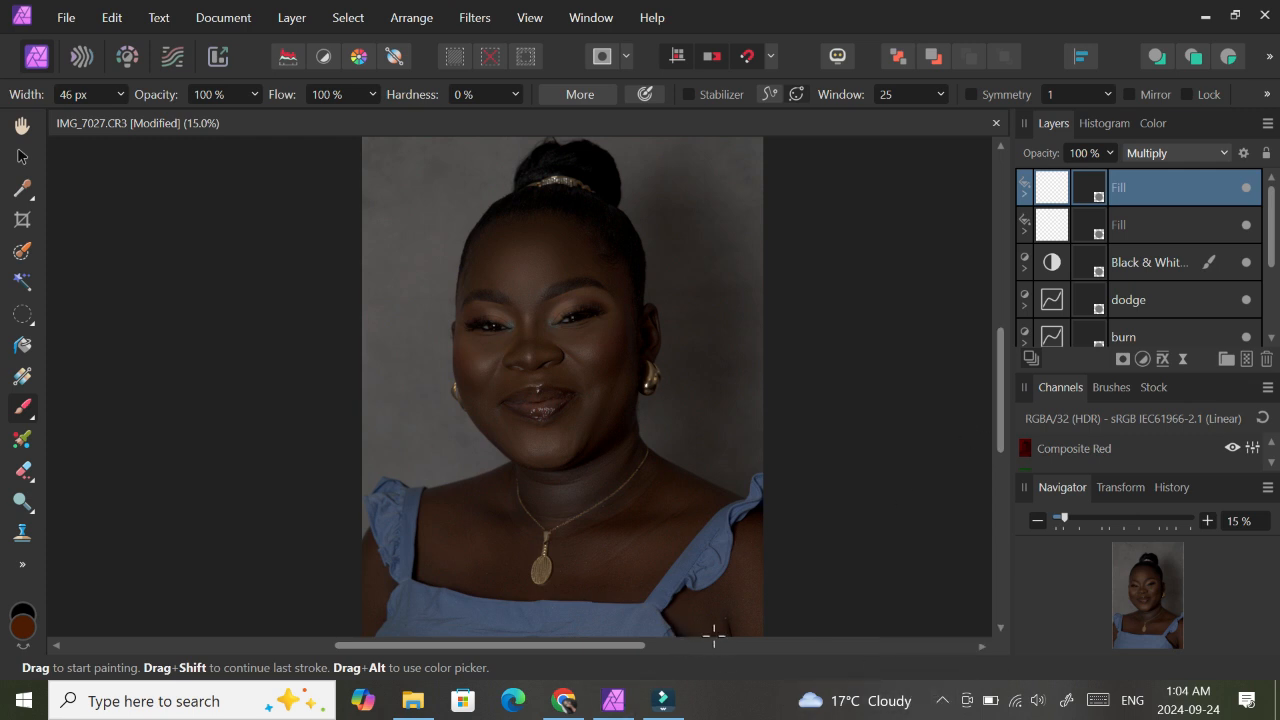
pyautogui.hotkey('ctrl', '-')
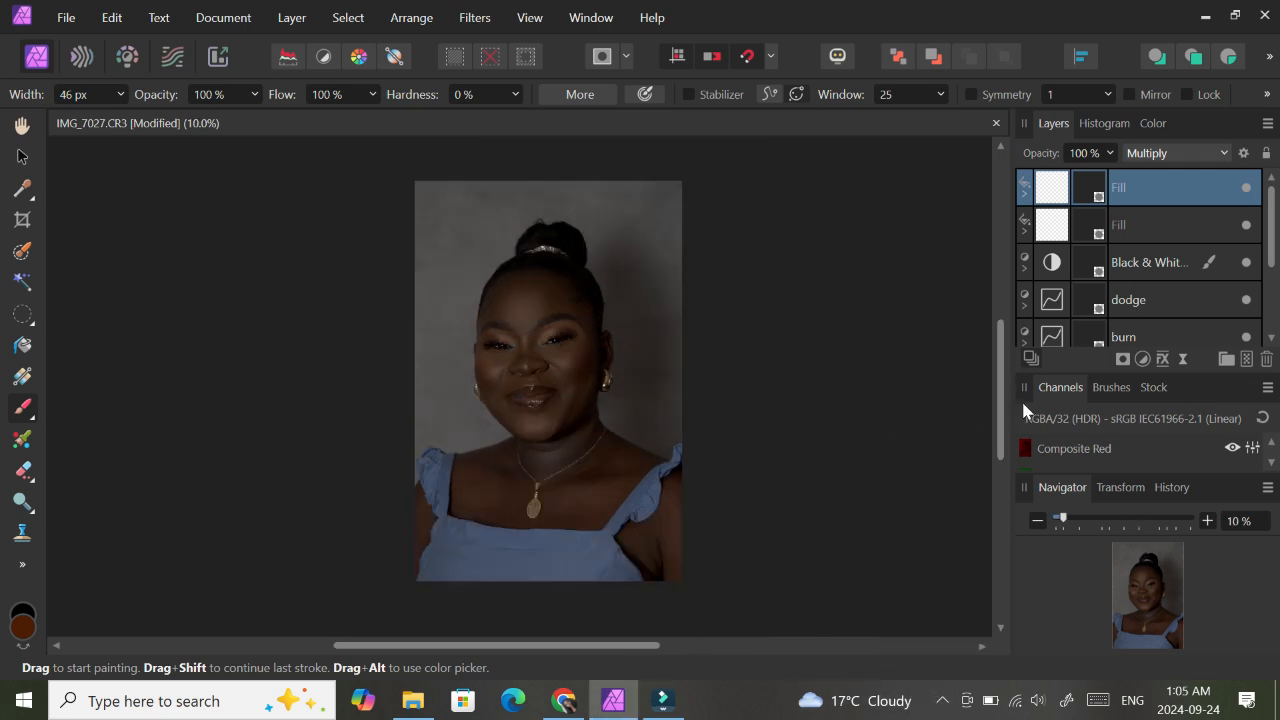
# - Add a Brightness / Contrast adjustment layer, raise its brightness to just under 44 % and leave the contrast at 0 %
pyautogui.click(1142, 359)
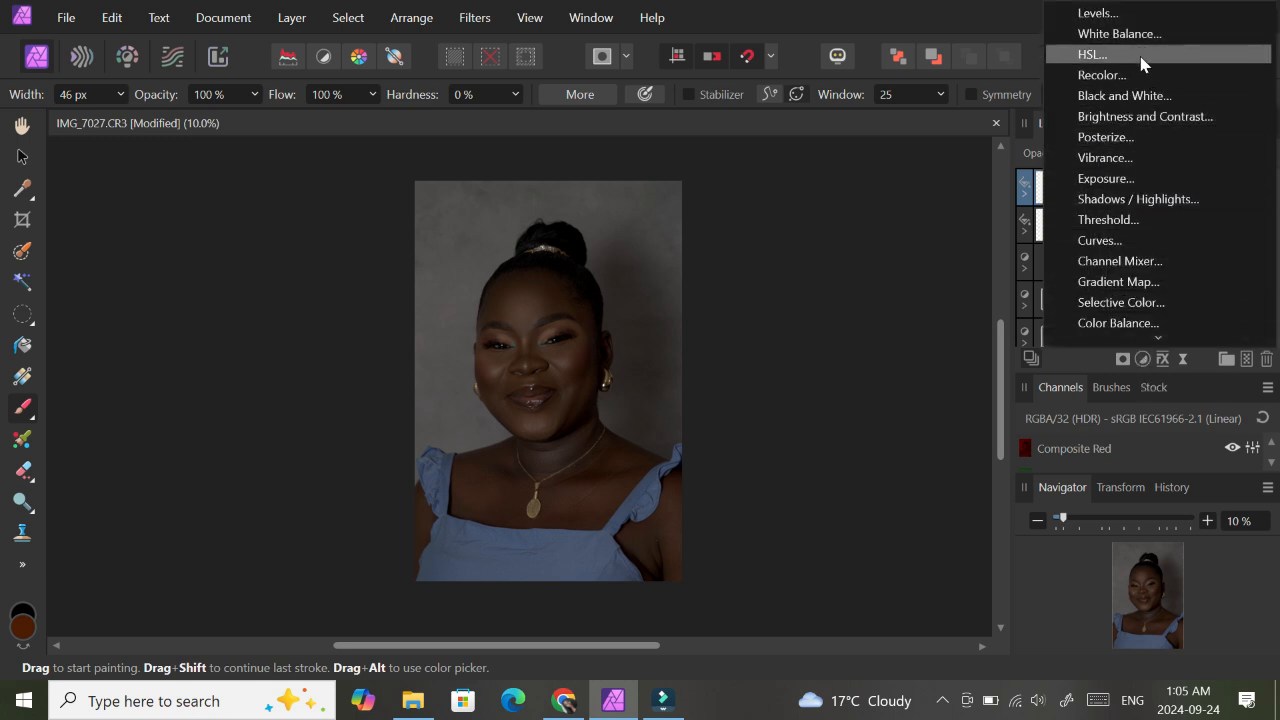
pyautogui.click(1155, 117)
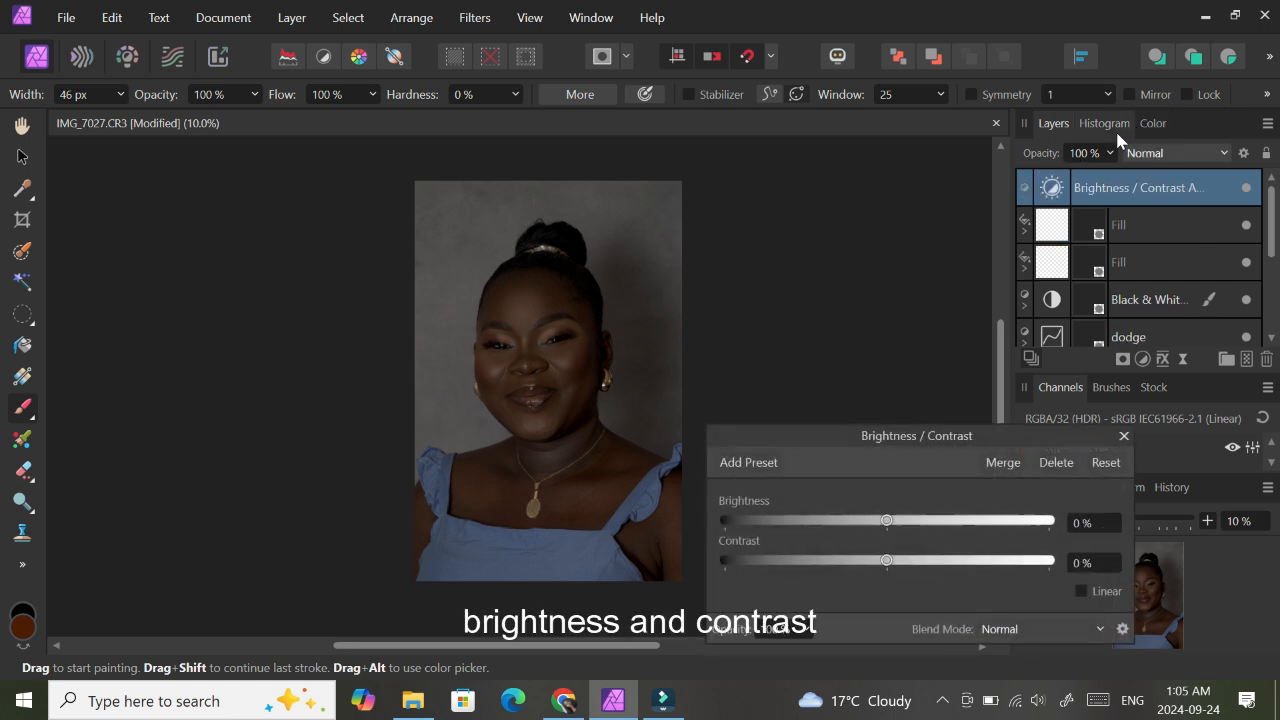
pyautogui.moveTo(937, 437); pyautogui.dragTo(981, 252)
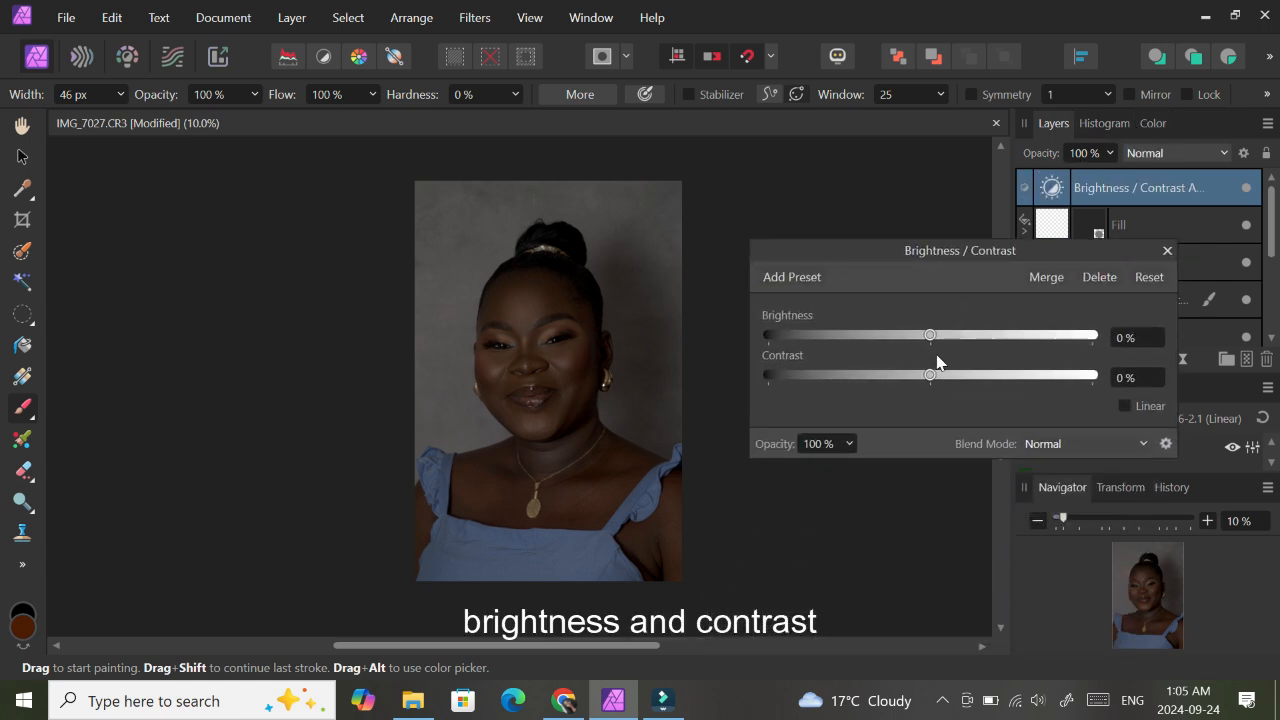
pyautogui.moveTo(930, 335); pyautogui.dragTo(1004, 346)
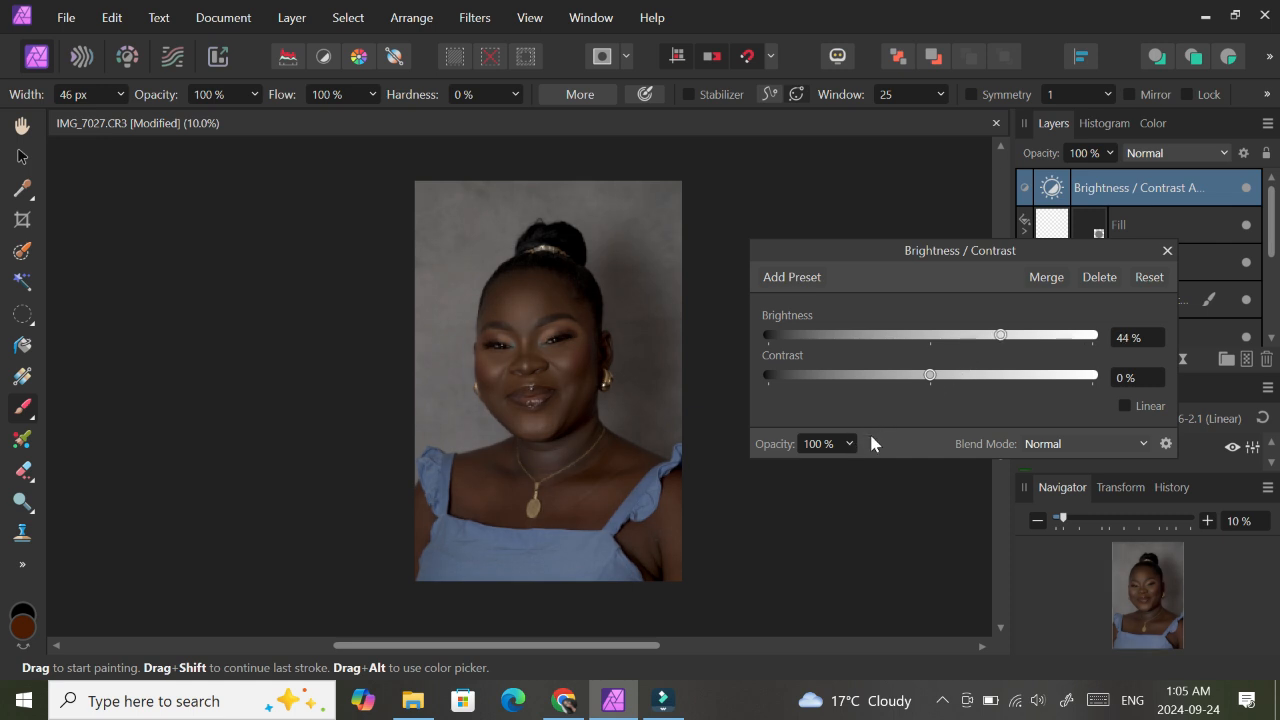
pyautogui.moveTo(933, 383)
pyautogui.mouseDown()
pyautogui.moveTo(950, 390)
pyautogui.moveTo(932, 382)
pyautogui.mouseUp()
pyautogui.moveTo(1001, 340); pyautogui.dragTo(991, 341)
pyautogui.click(1166, 251)
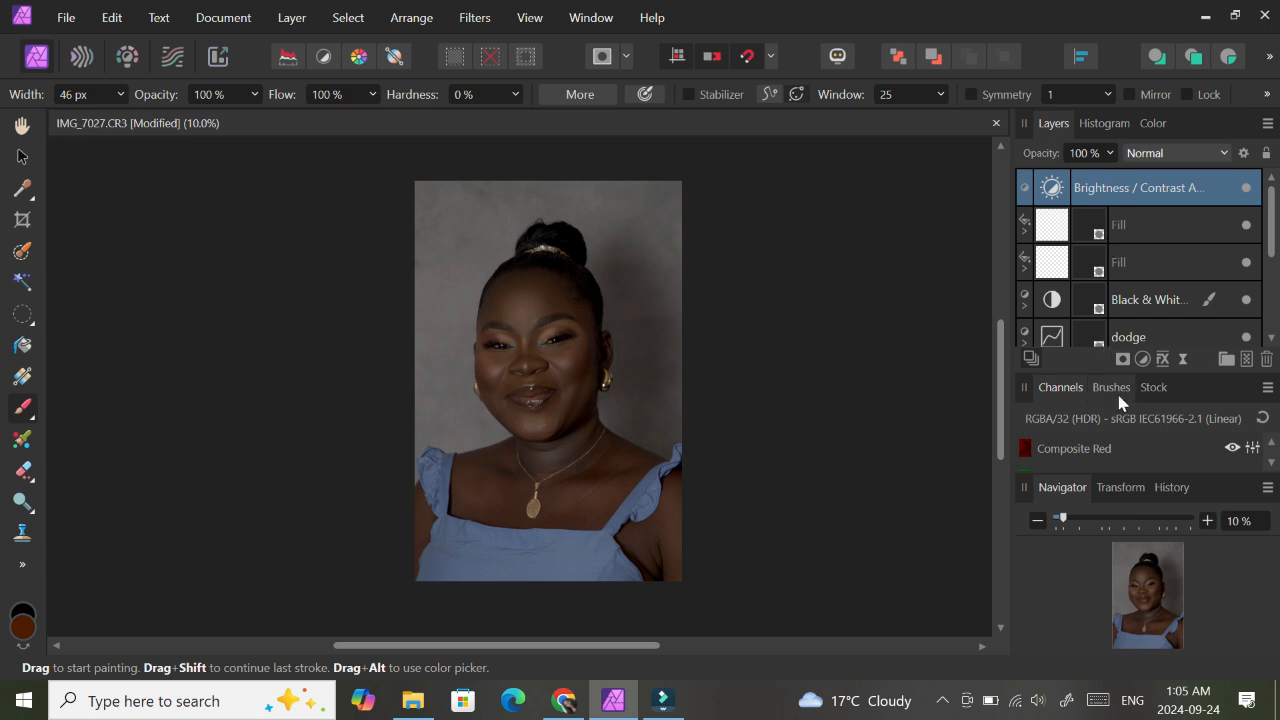
pyautogui.click(1049, 194)
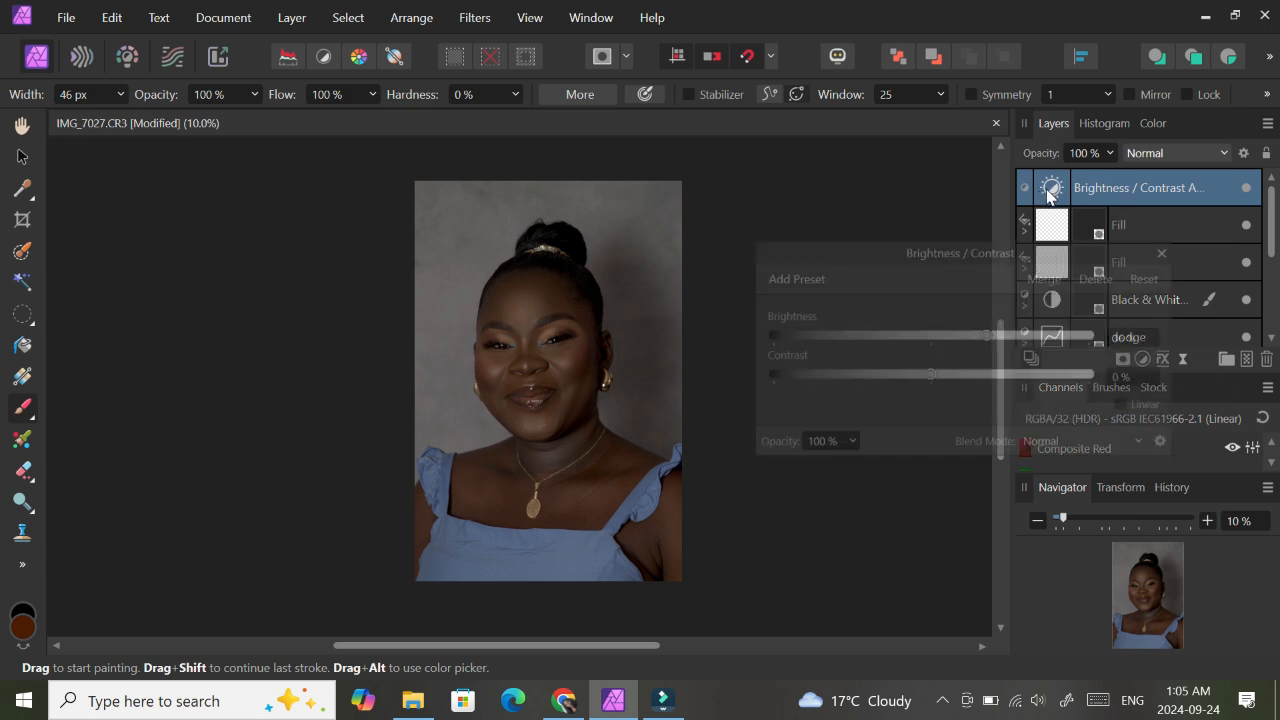
pyautogui.click(1166, 252)
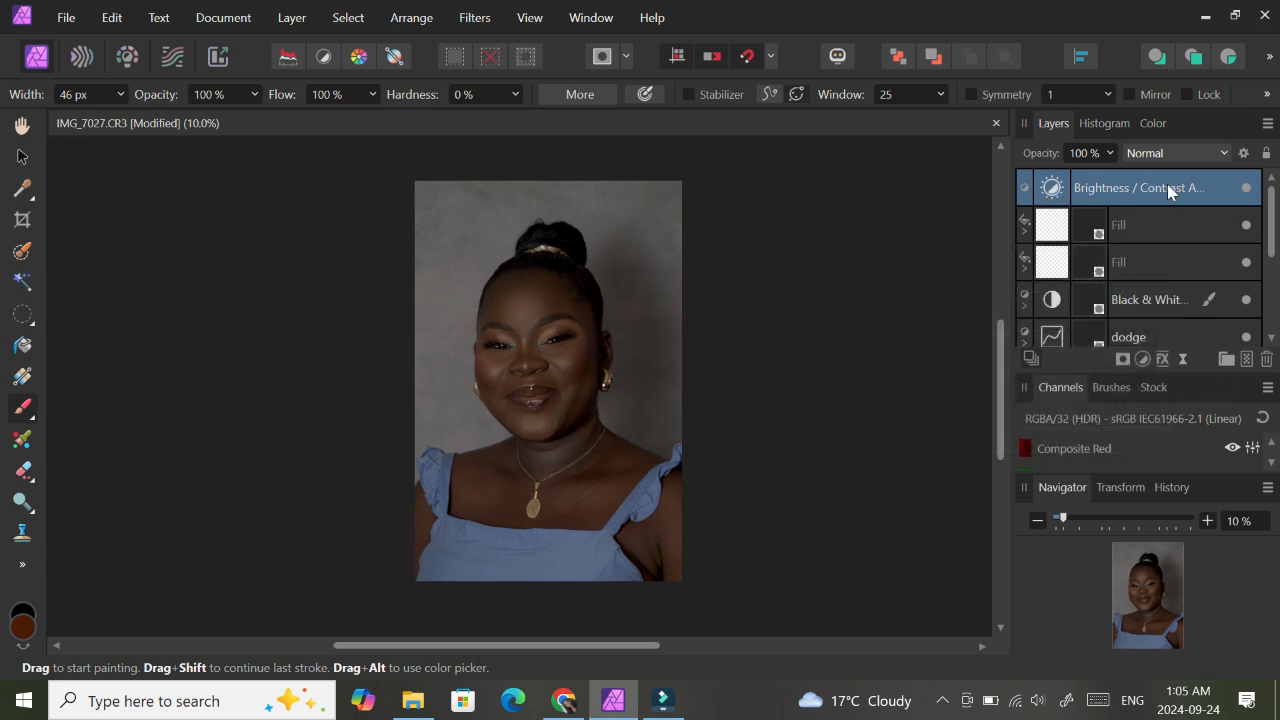
# - In the Brightness / Contrast layer's blend options, lower the dark end of the underlying composition range to 51.4 % output
pyautogui.click(1243, 154)
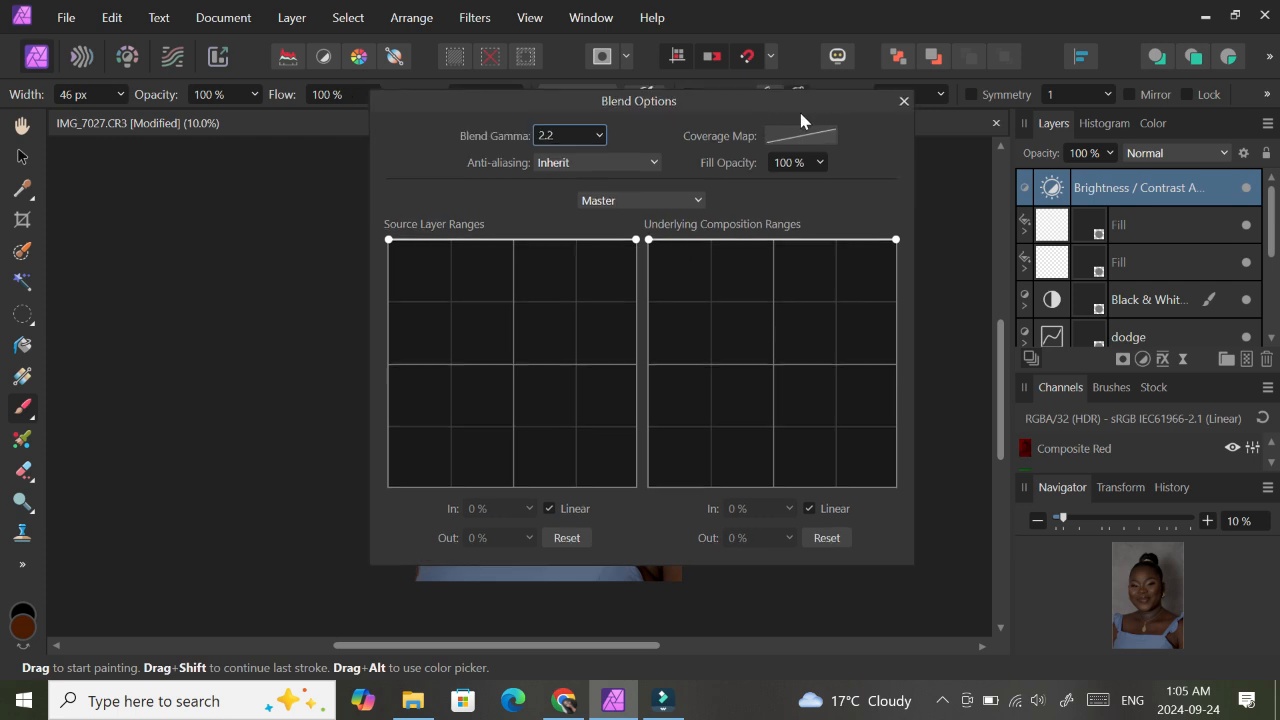
pyautogui.moveTo(798, 104); pyautogui.dragTo(1133, 126)
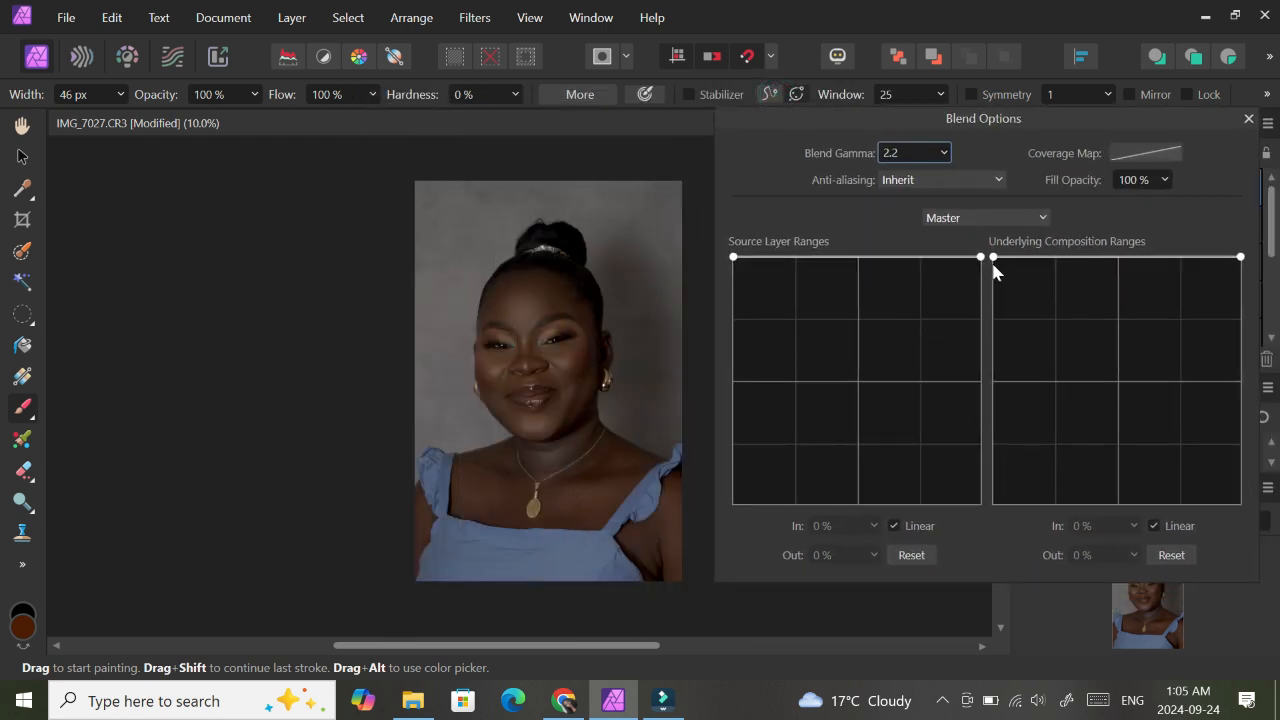
pyautogui.moveTo(994, 260); pyautogui.dragTo(987, 386)
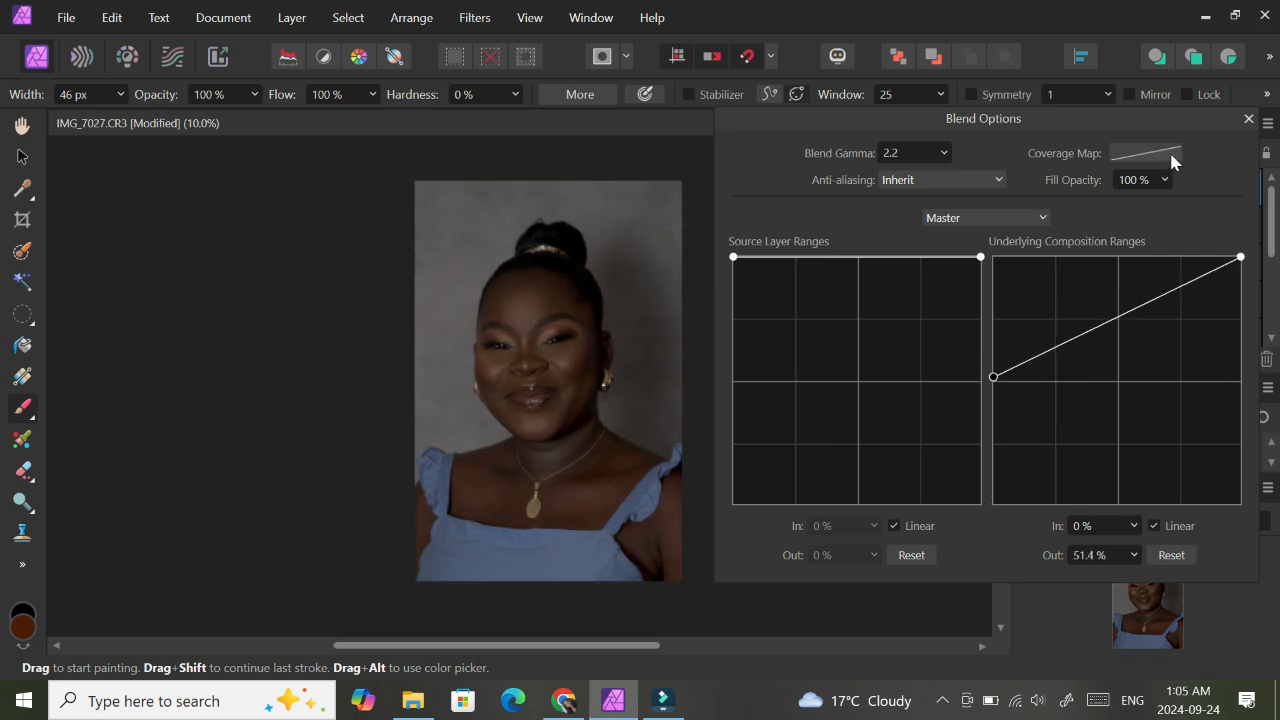
pyautogui.click(1248, 120)
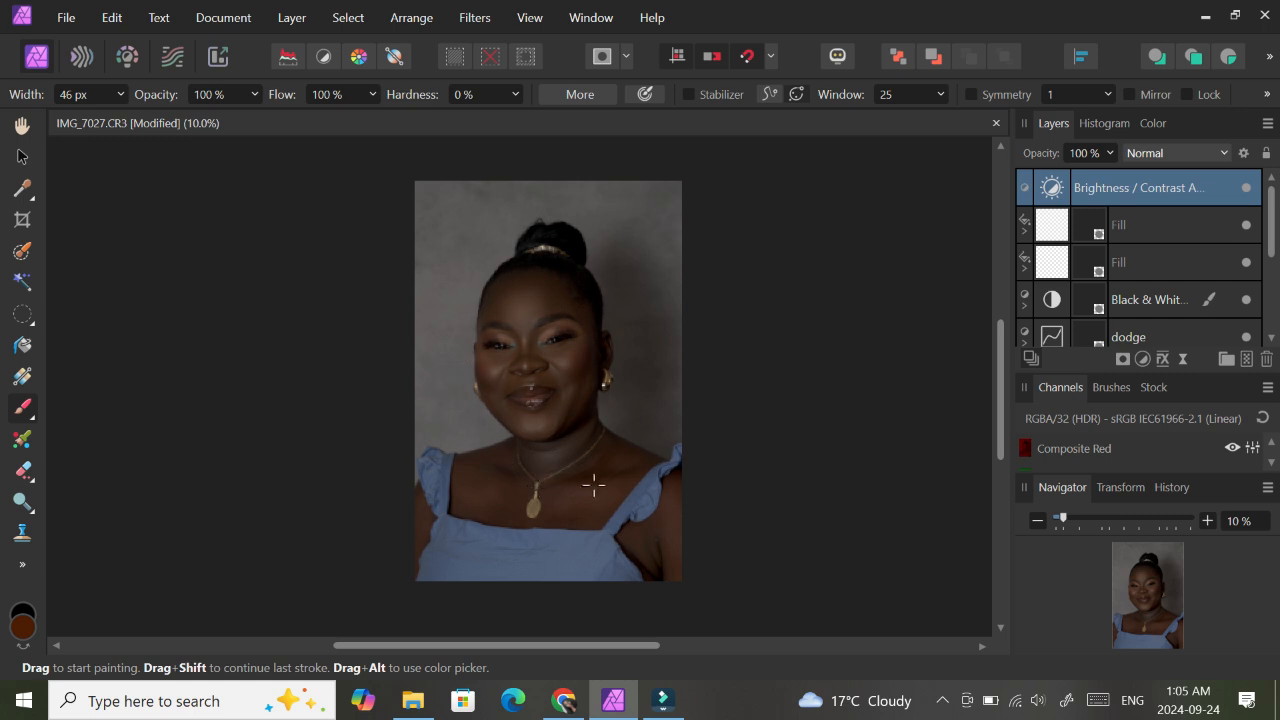
# - Add a Lens Filter adjustment layer and set its filter colour to hex 634923
pyautogui.click(1141, 360)
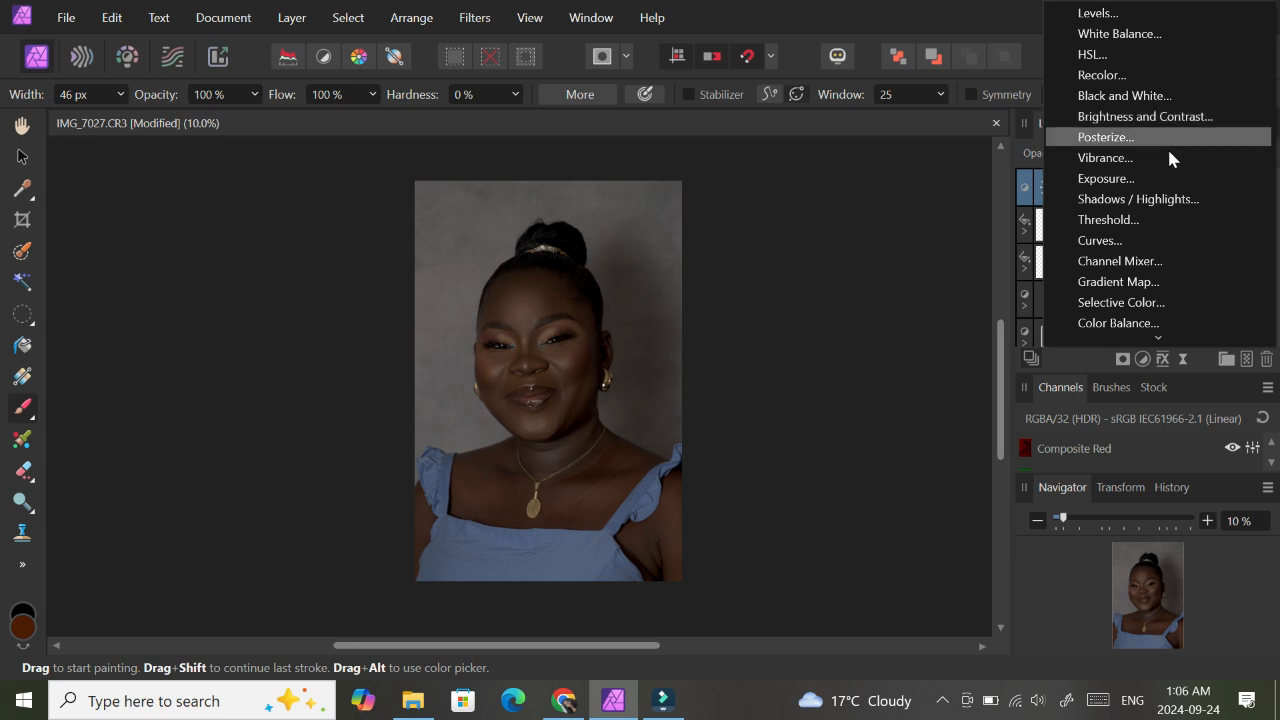
pyautogui.scroll(-1, 1158, 344)
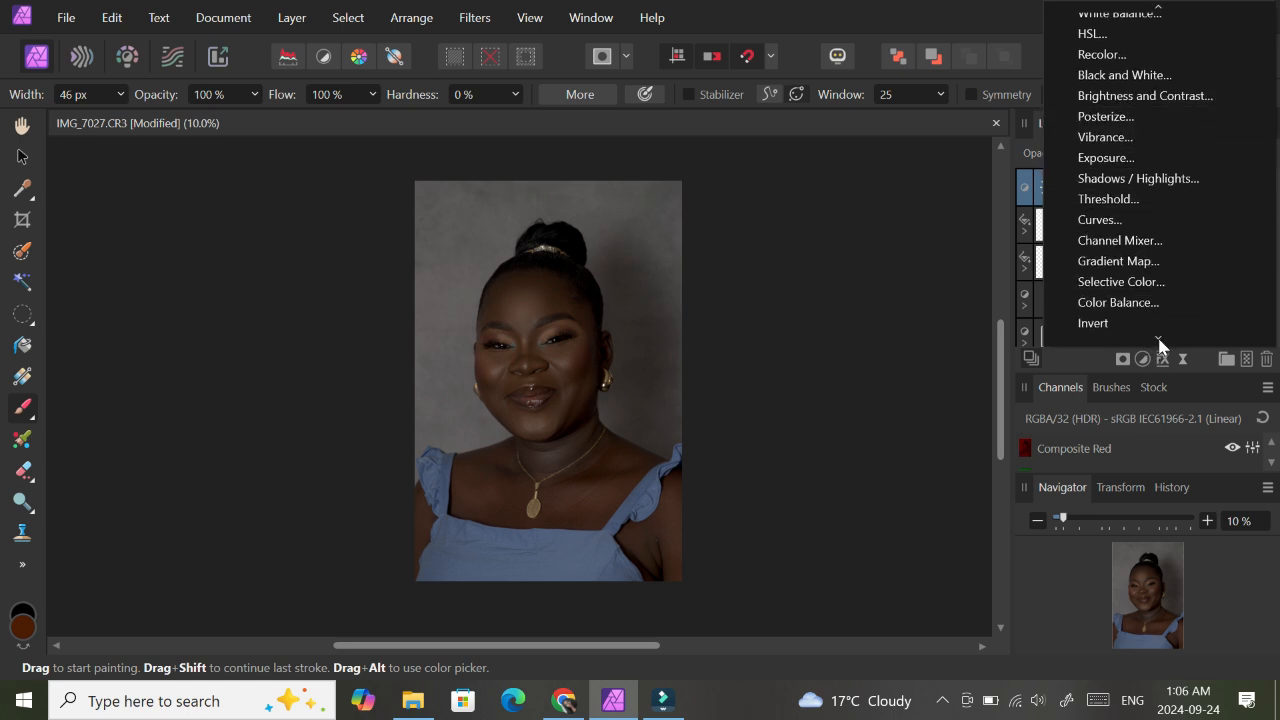
pyautogui.scroll(-3, 1159, 339)
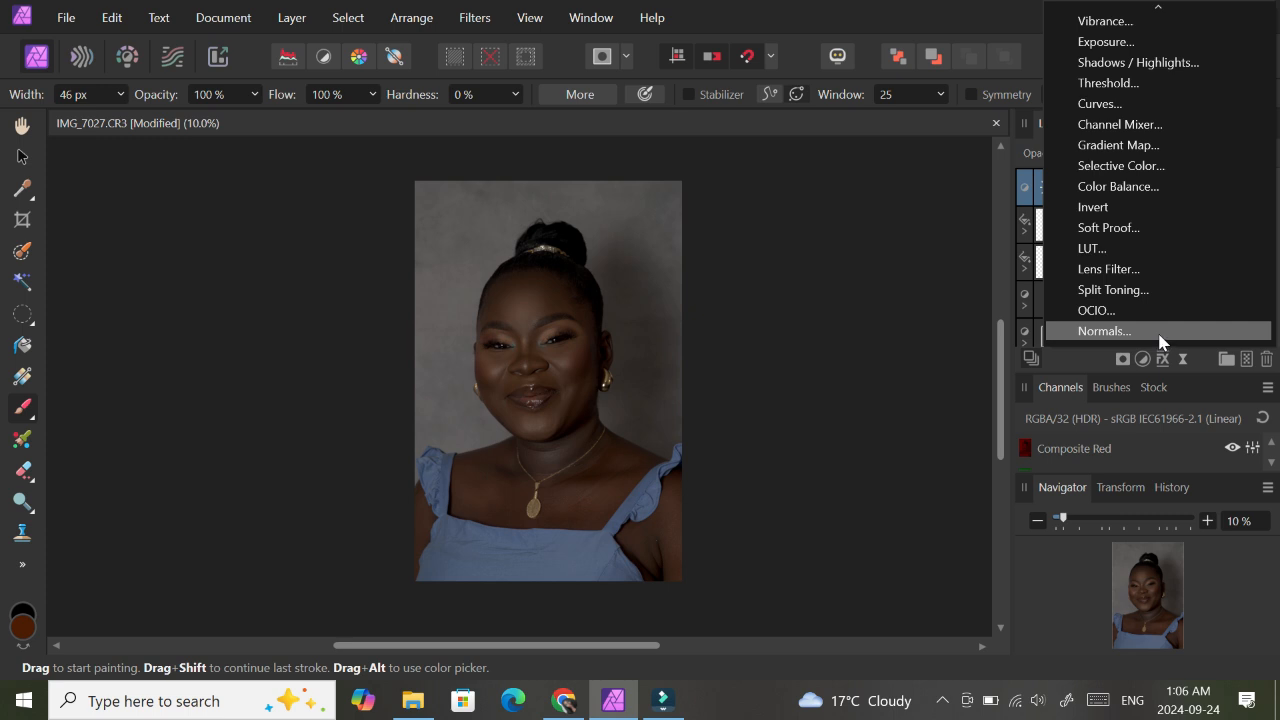
pyautogui.scroll(1, 1158, 340)
pyautogui.scroll(-1, 1157, 330)
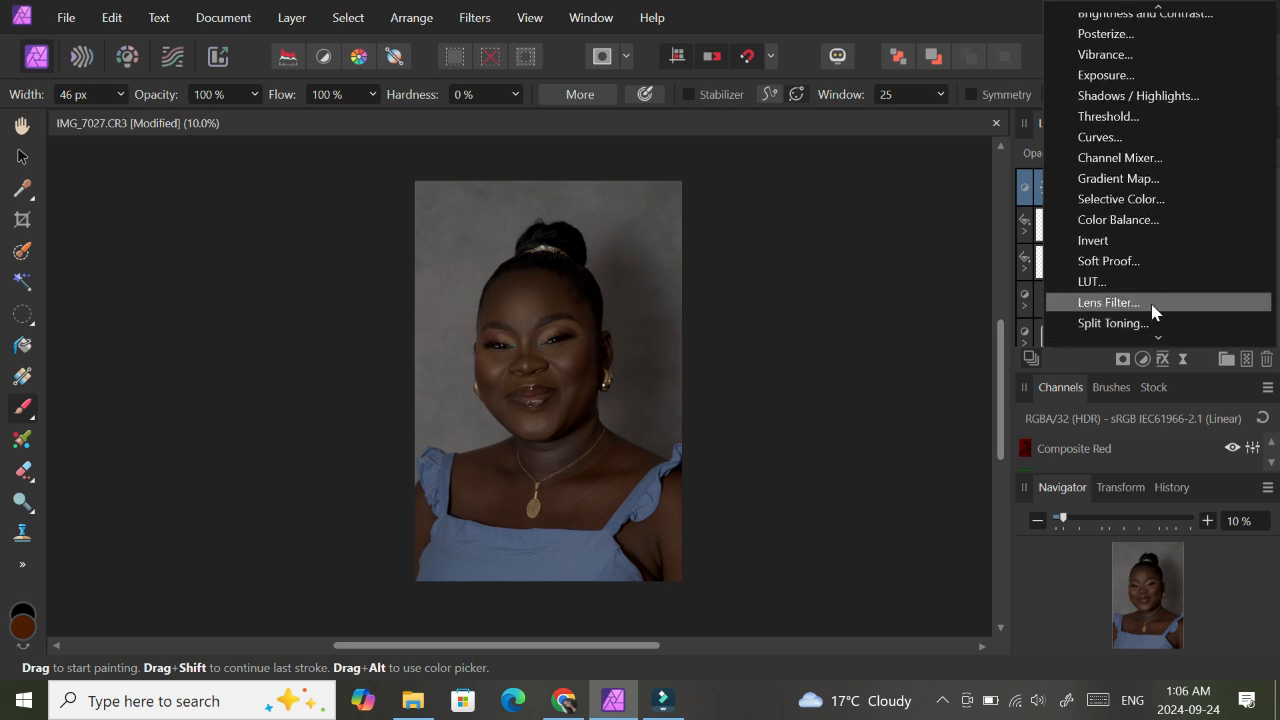
pyautogui.click(1155, 300)
pyautogui.click(799, 346)
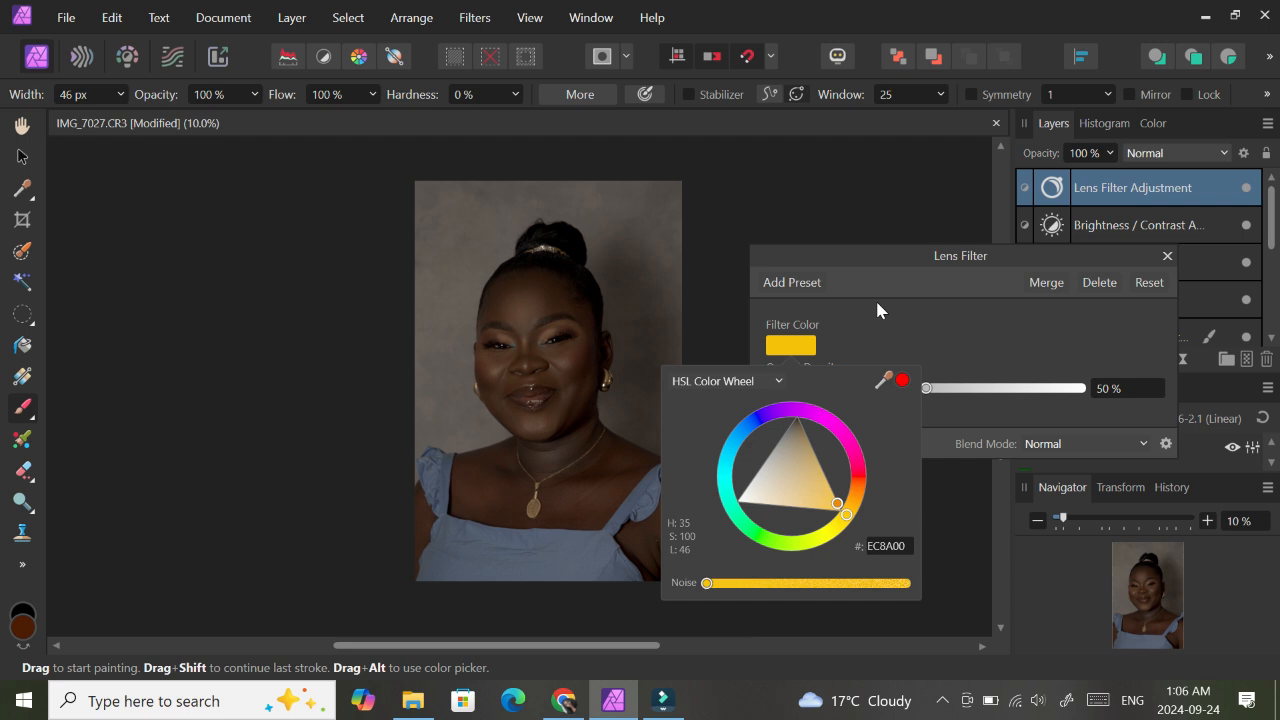
pyautogui.click(891, 553)
pyautogui.write('63')
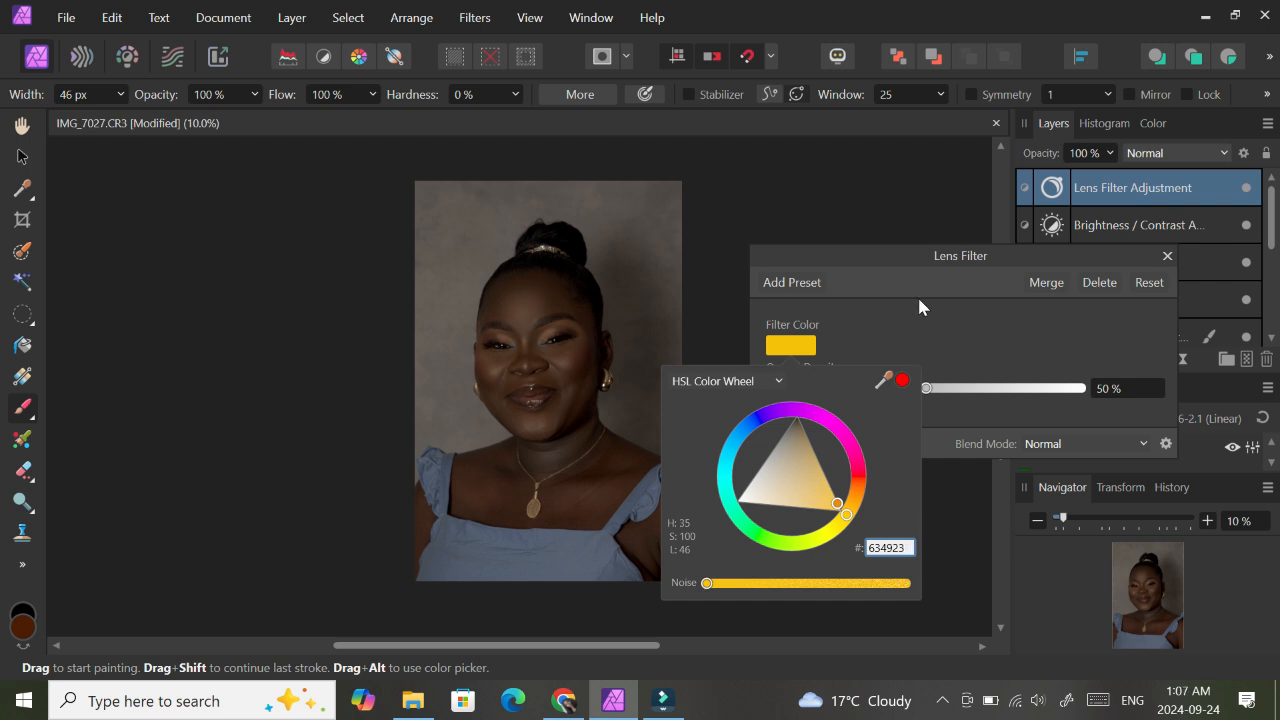
pyautogui.write('4923')
pyautogui.press('Return')
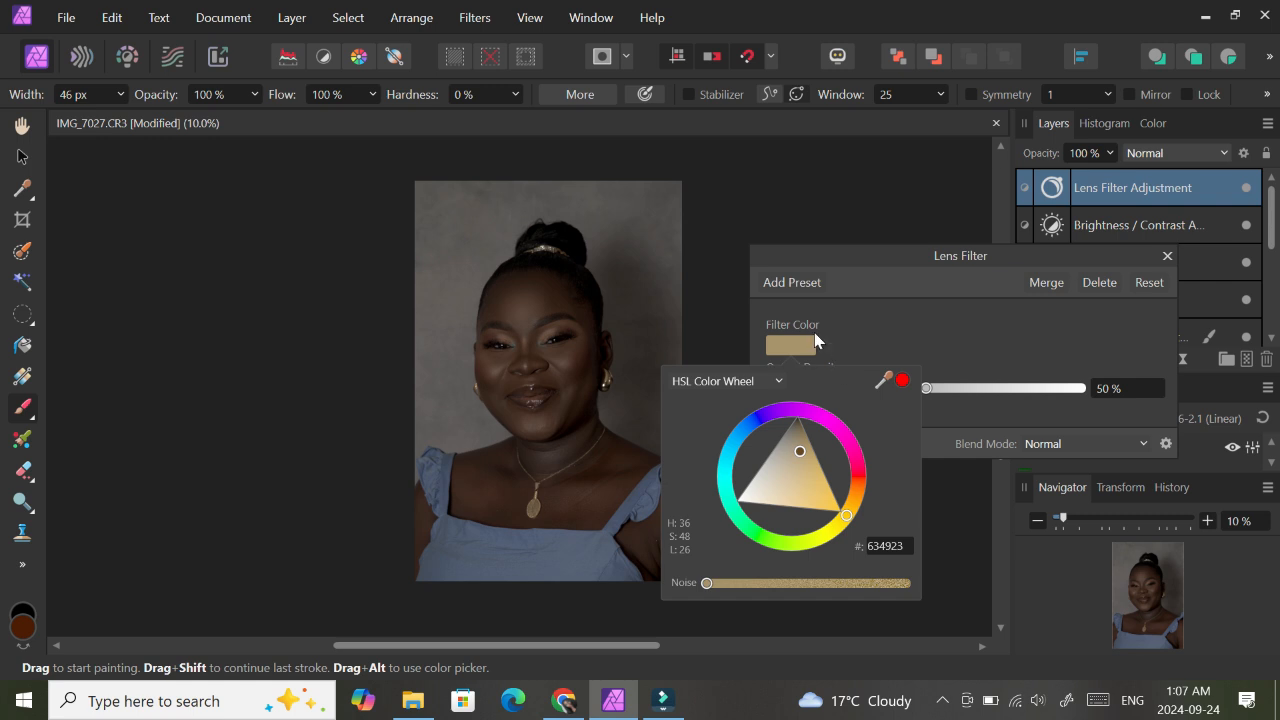
# - Shift the lens filter colour to a lighter golden yellow and compare the effect with and without Preserve Luminosity, keeping it on
pyautogui.moveTo(801, 452)
pyautogui.mouseDown()
pyautogui.moveTo(796, 423)
pyautogui.moveTo(825, 512)
pyautogui.moveTo(799, 434)
pyautogui.moveTo(800, 465)
pyautogui.moveTo(827, 505)
pyautogui.moveTo(743, 499)
pyautogui.moveTo(768, 499)
pyautogui.moveTo(792, 463)
pyautogui.moveTo(785, 490)
pyautogui.moveTo(793, 441)
pyautogui.moveTo(758, 499)
pyautogui.moveTo(829, 495)
pyautogui.moveTo(765, 492)
pyautogui.moveTo(797, 434)
pyautogui.moveTo(779, 488)
pyautogui.moveTo(762, 495)
pyautogui.moveTo(822, 496)
pyautogui.moveTo(795, 445)
pyautogui.moveTo(822, 502)
pyautogui.mouseUp()
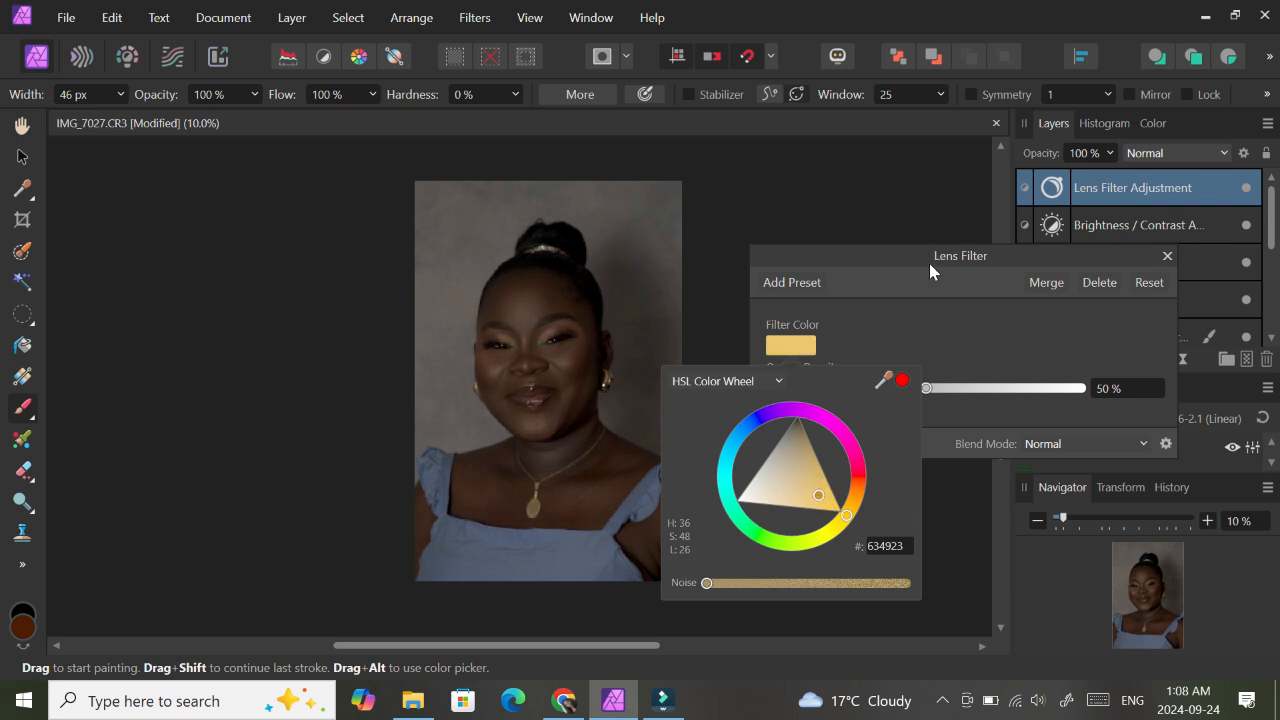
pyautogui.click(906, 323)
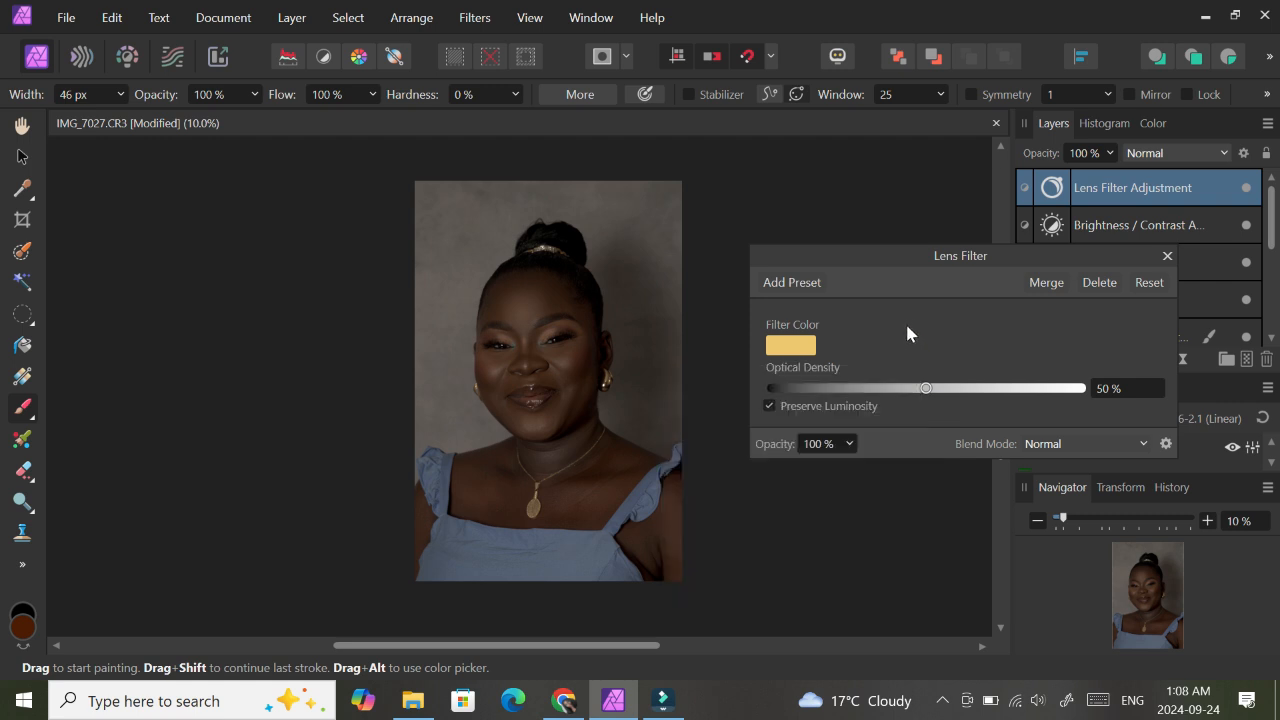
pyautogui.click(815, 406)
pyautogui.click(810, 408)
pyautogui.click(1168, 257)
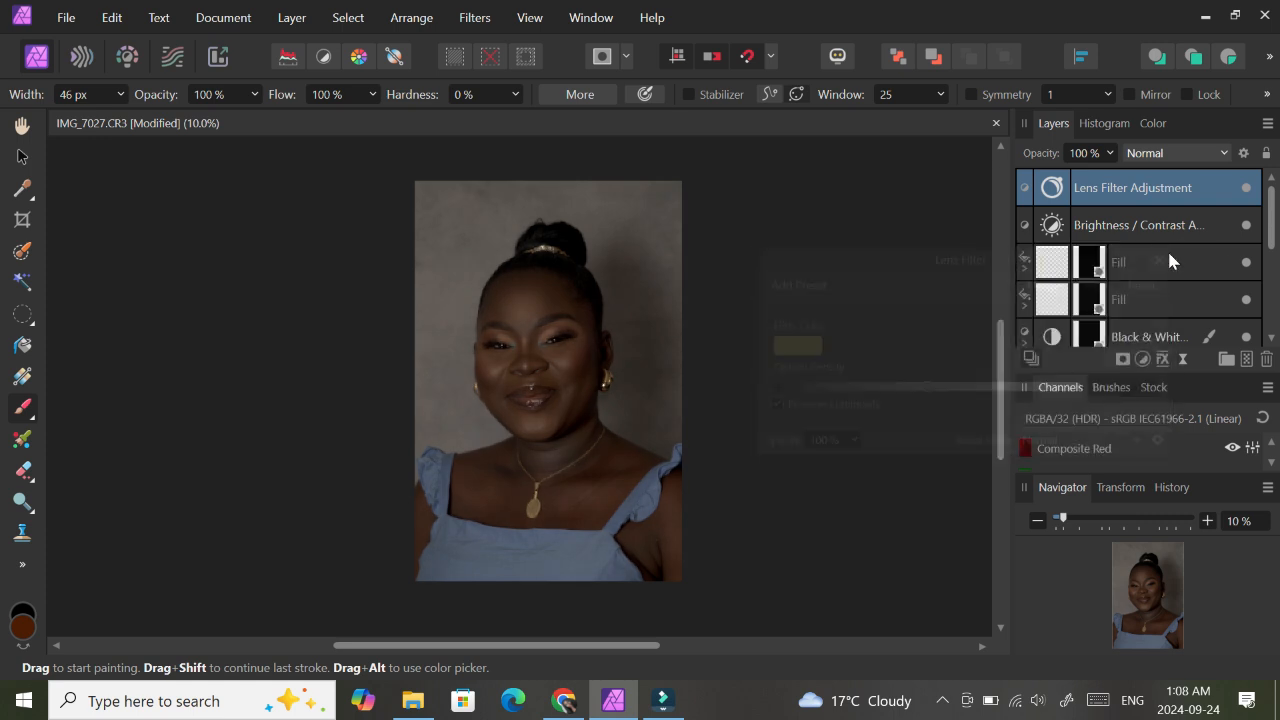
# - Compare the blend modes on the Lens Filter layer and set it to Color
pyautogui.click(1175, 153)
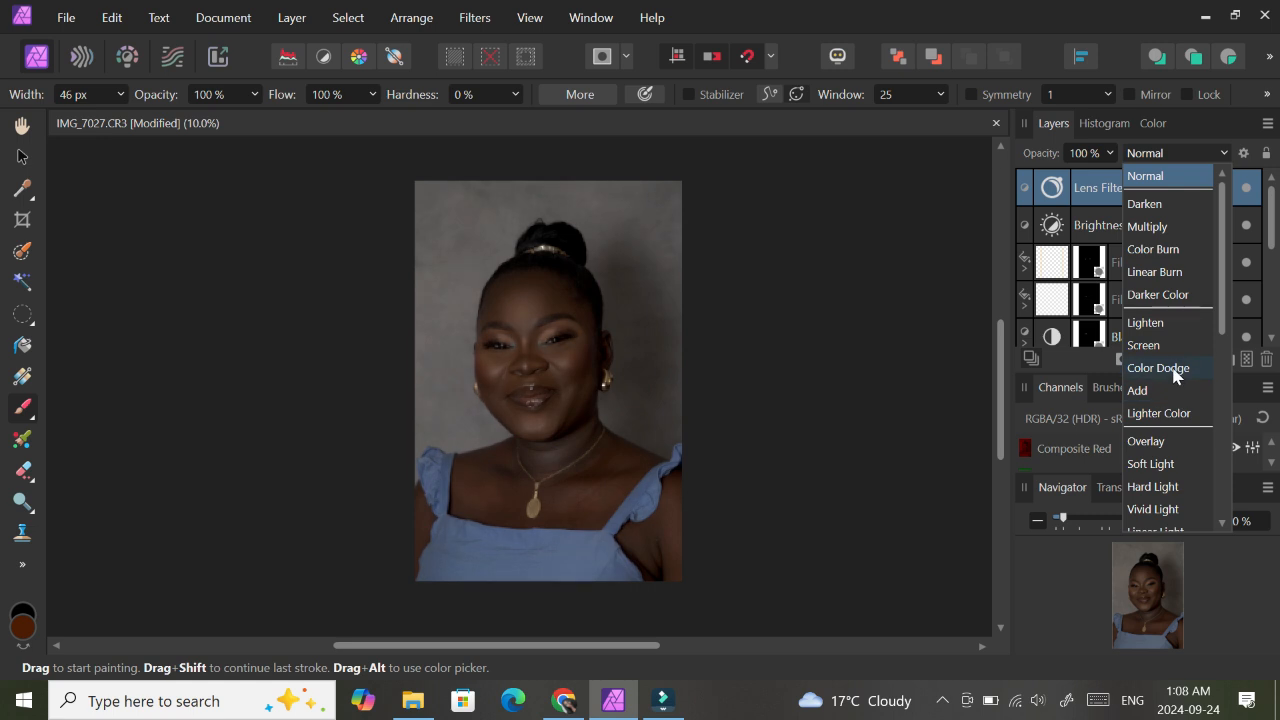
pyautogui.moveTo(1223, 333); pyautogui.dragTo(1220, 404)
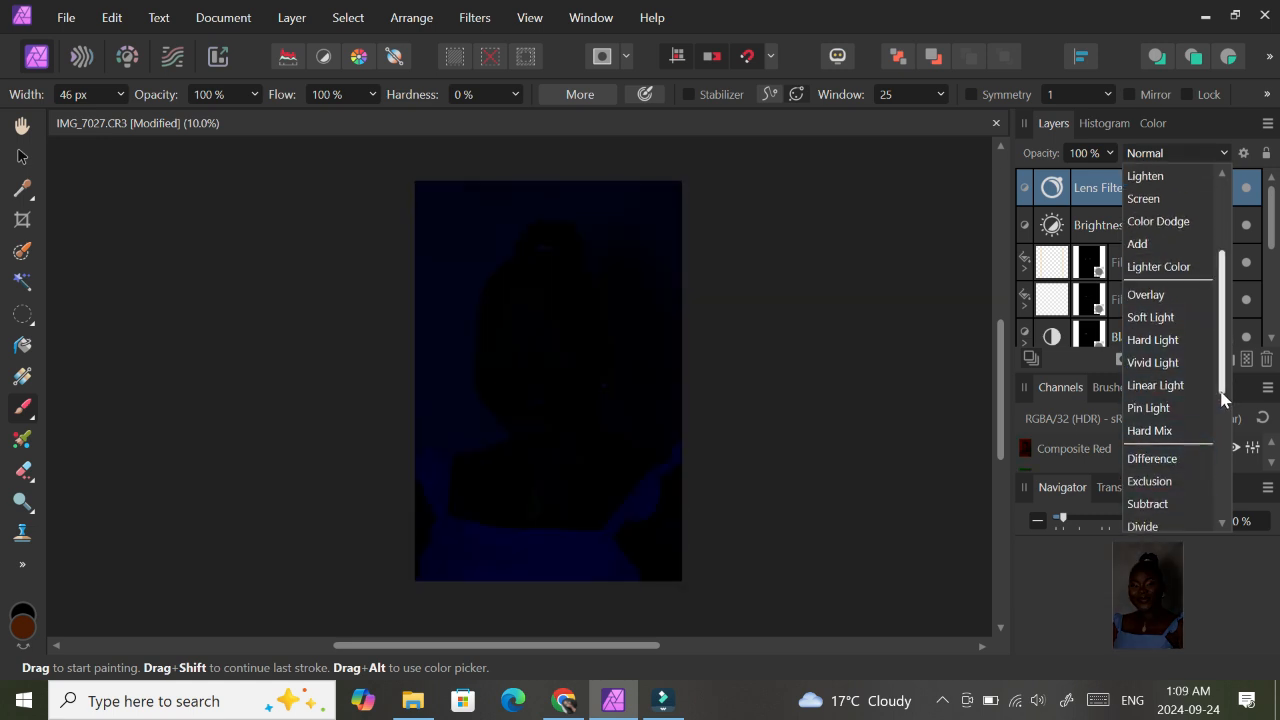
pyautogui.moveTo(1221, 388); pyautogui.dragTo(1217, 514)
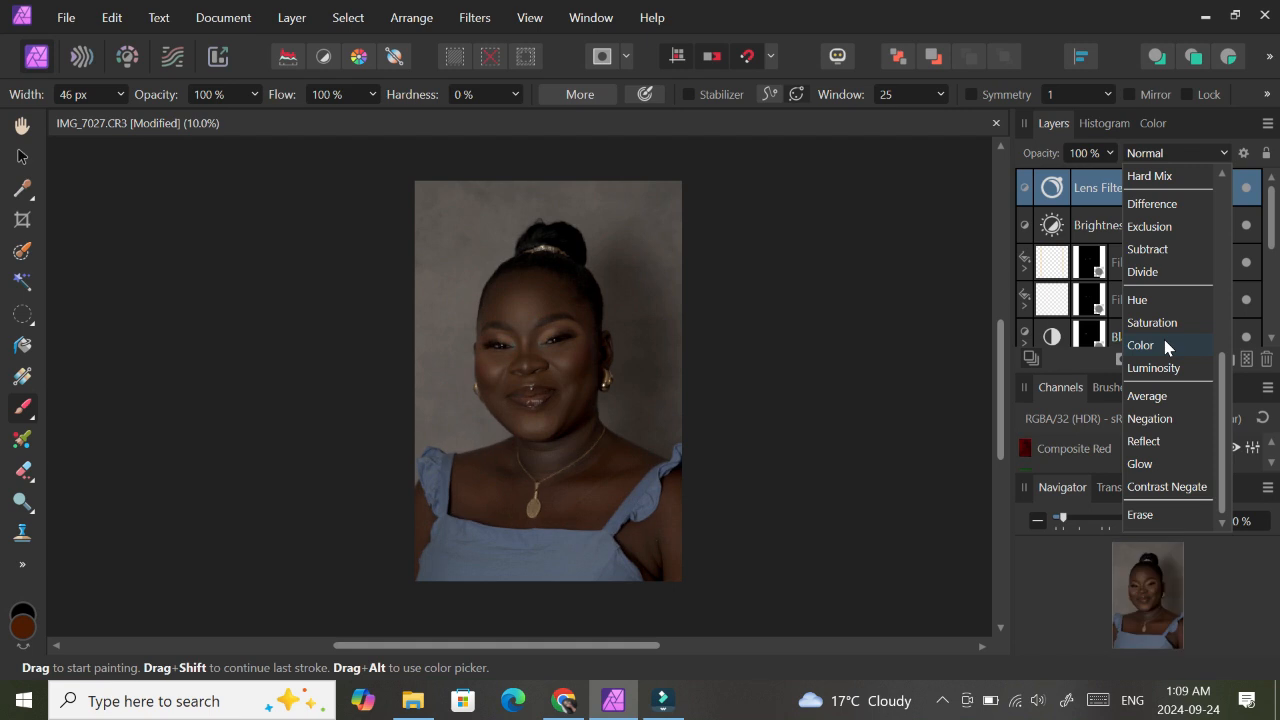
pyautogui.moveTo(1224, 364); pyautogui.dragTo(1206, 178)
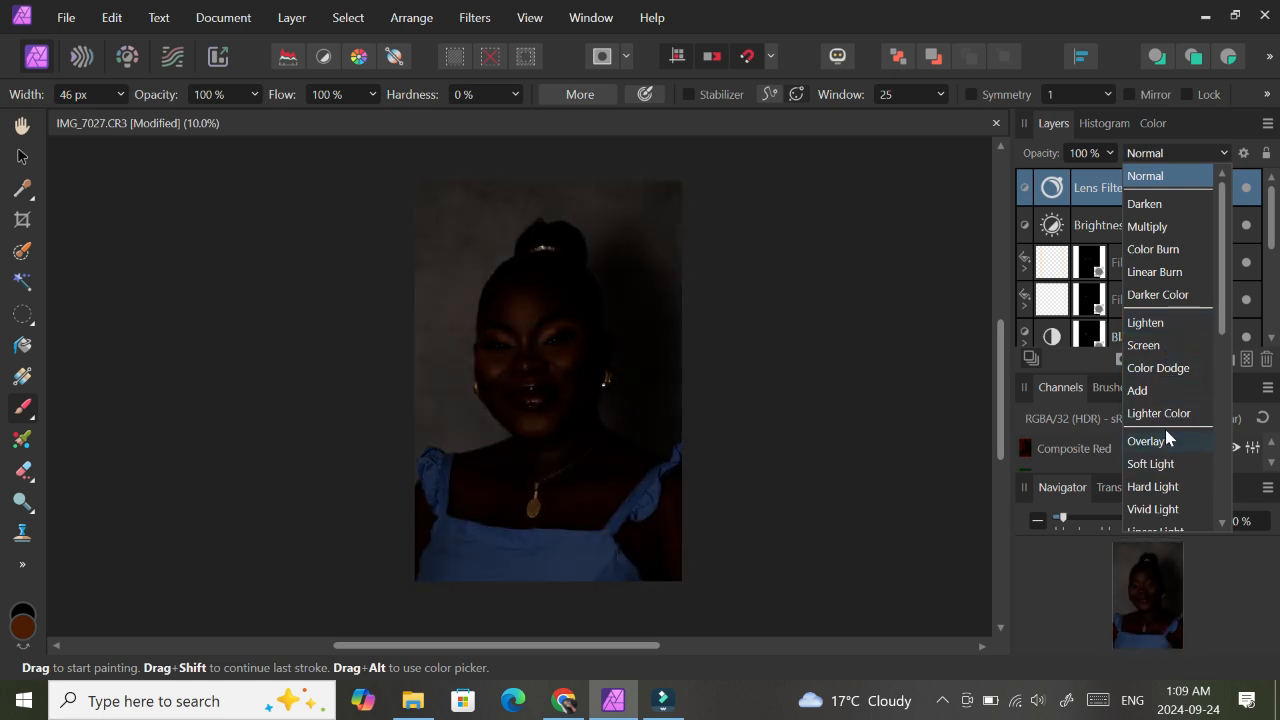
pyautogui.scroll(-3, 1228, 360)
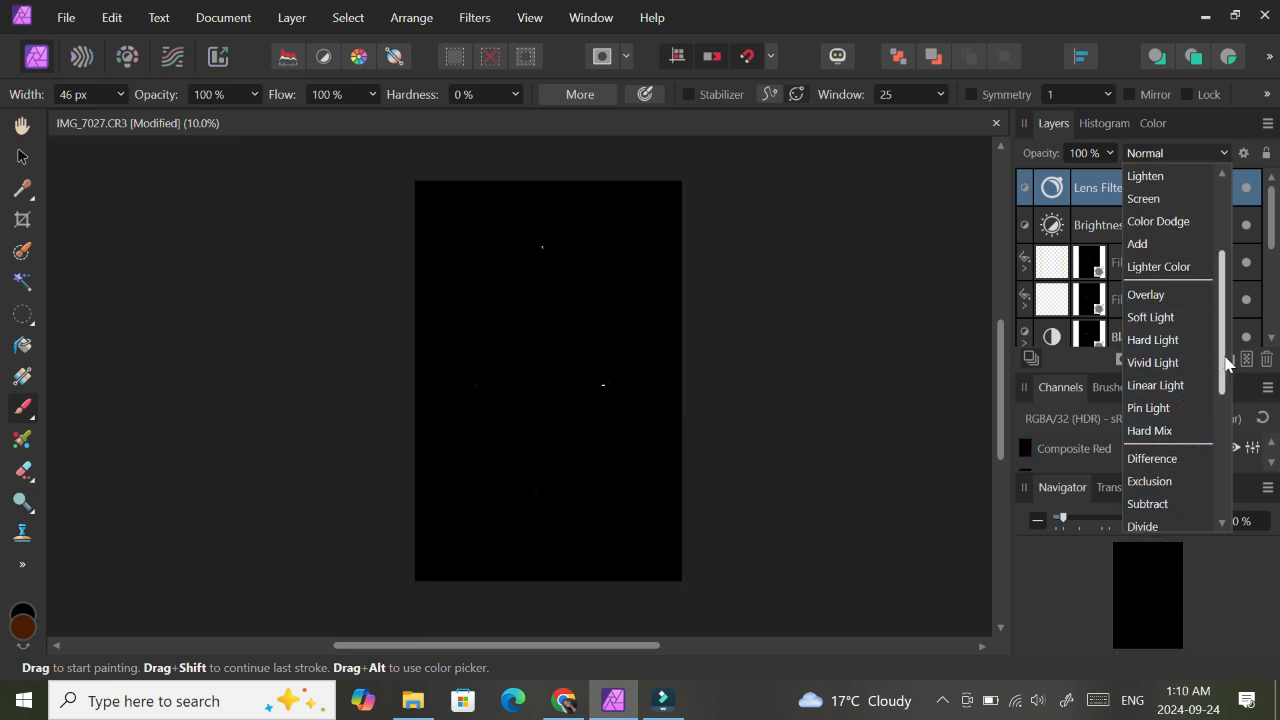
pyautogui.scroll(-5, 1228, 360)
pyautogui.click(1168, 430)
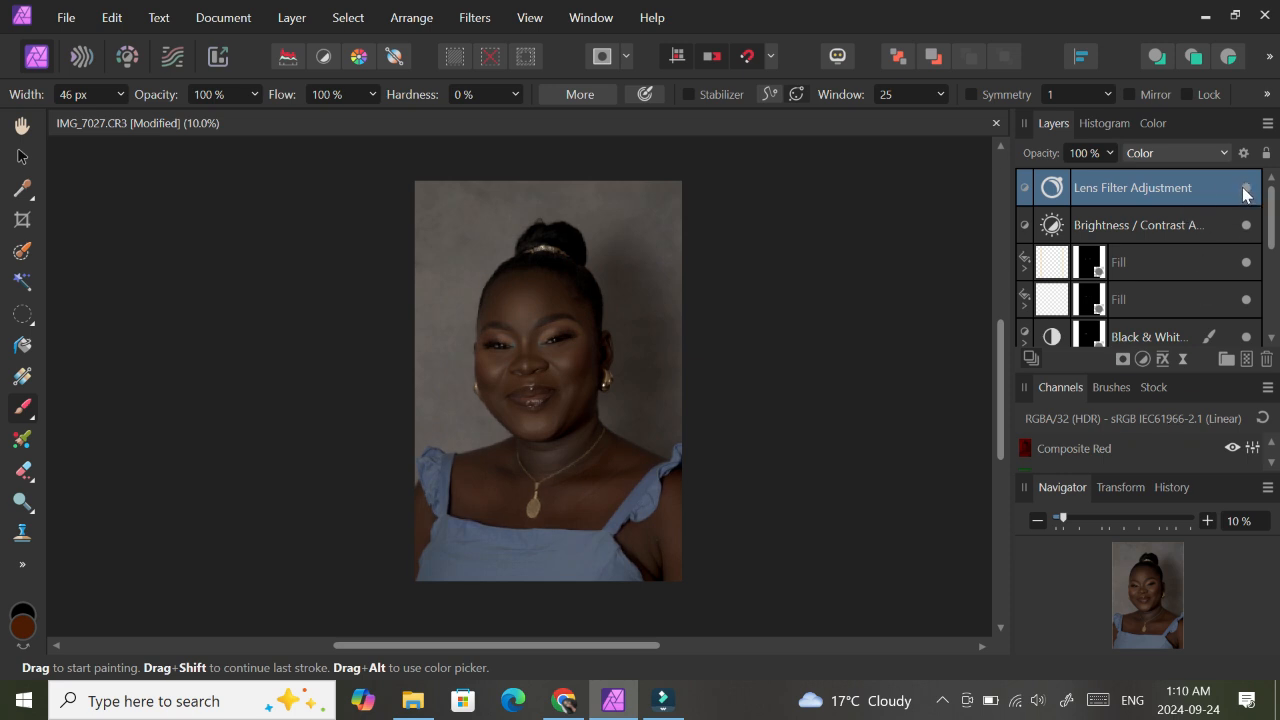
# - Add a mask to the Lens Filter layer and paint the eyes out of it in black with the soft 46 px brush
pyautogui.click(1122, 360)
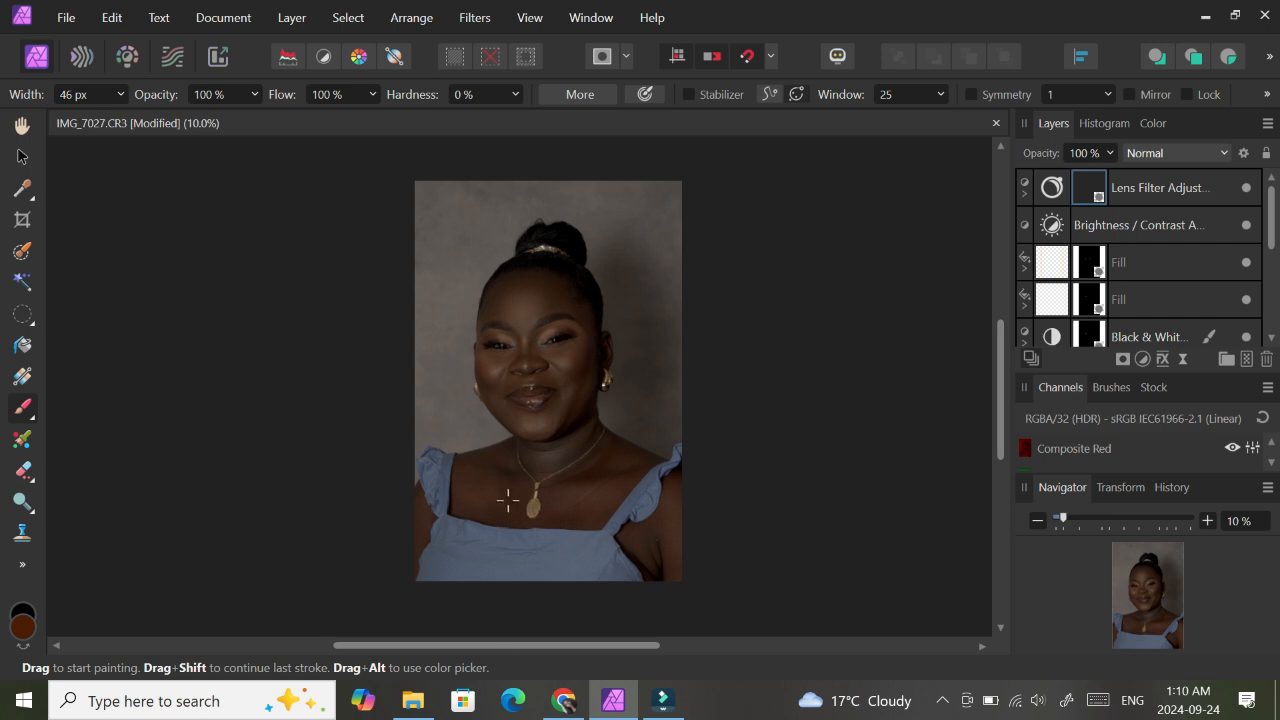
pyautogui.scroll(5, 520, 355)
pyautogui.scroll(3, 997, 360)
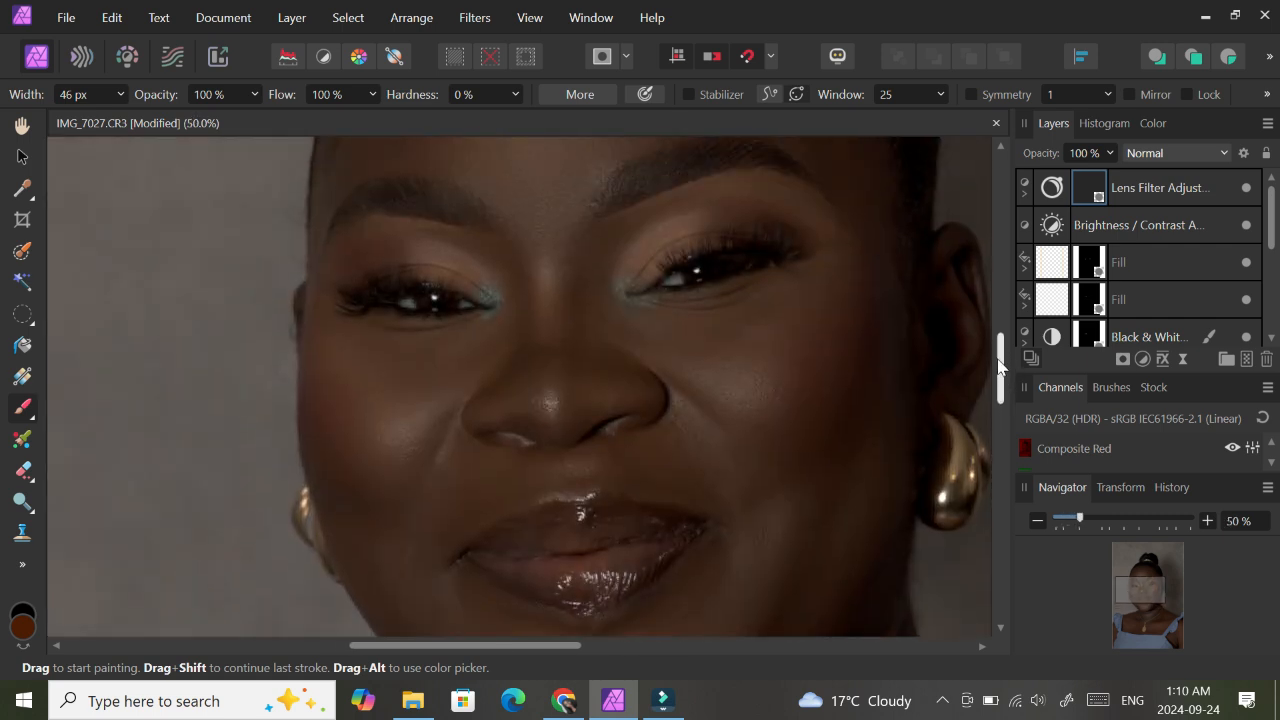
pyautogui.scroll(2, 997, 365)
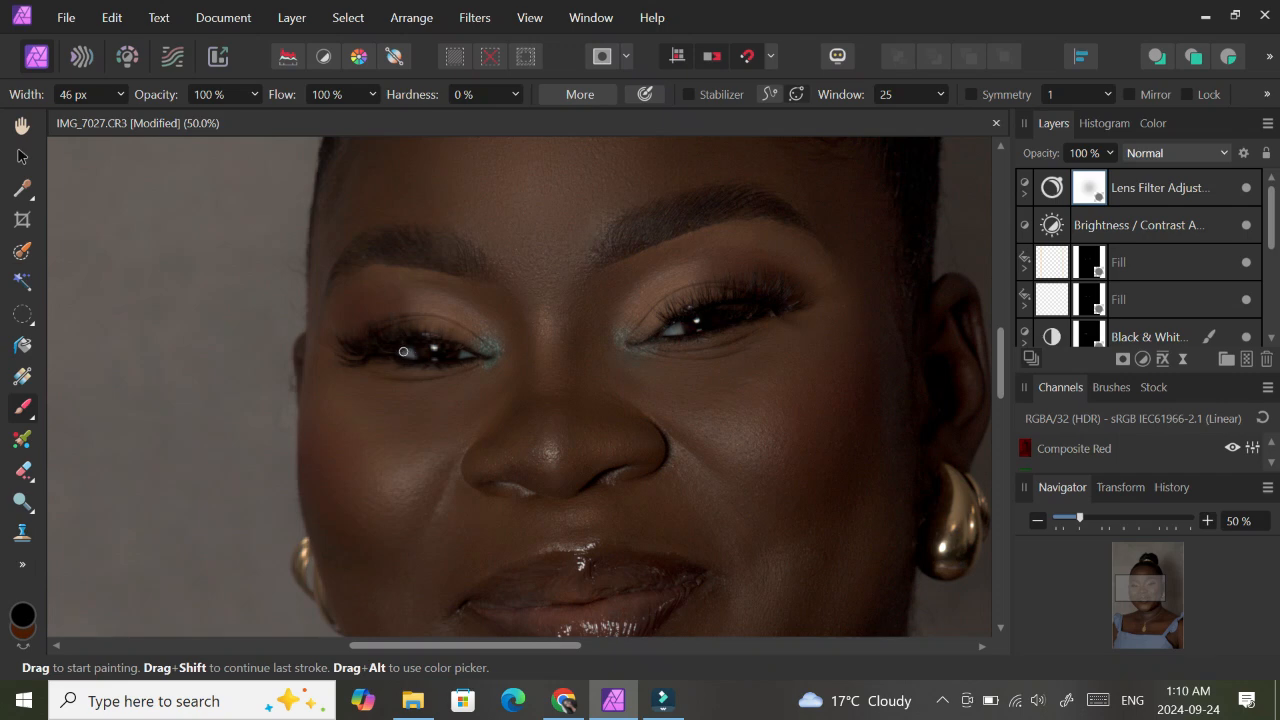
pyautogui.moveTo(441, 349)
pyautogui.mouseDown()
pyautogui.moveTo(463, 349)
pyautogui.moveTo(389, 362)
pyautogui.moveTo(450, 336)
pyautogui.mouseUp()
# - Paint the main body of the blue dress out of the Lens Filter mask in black with a soft 872 px brush
pyautogui.scroll(-6, 614, 477)
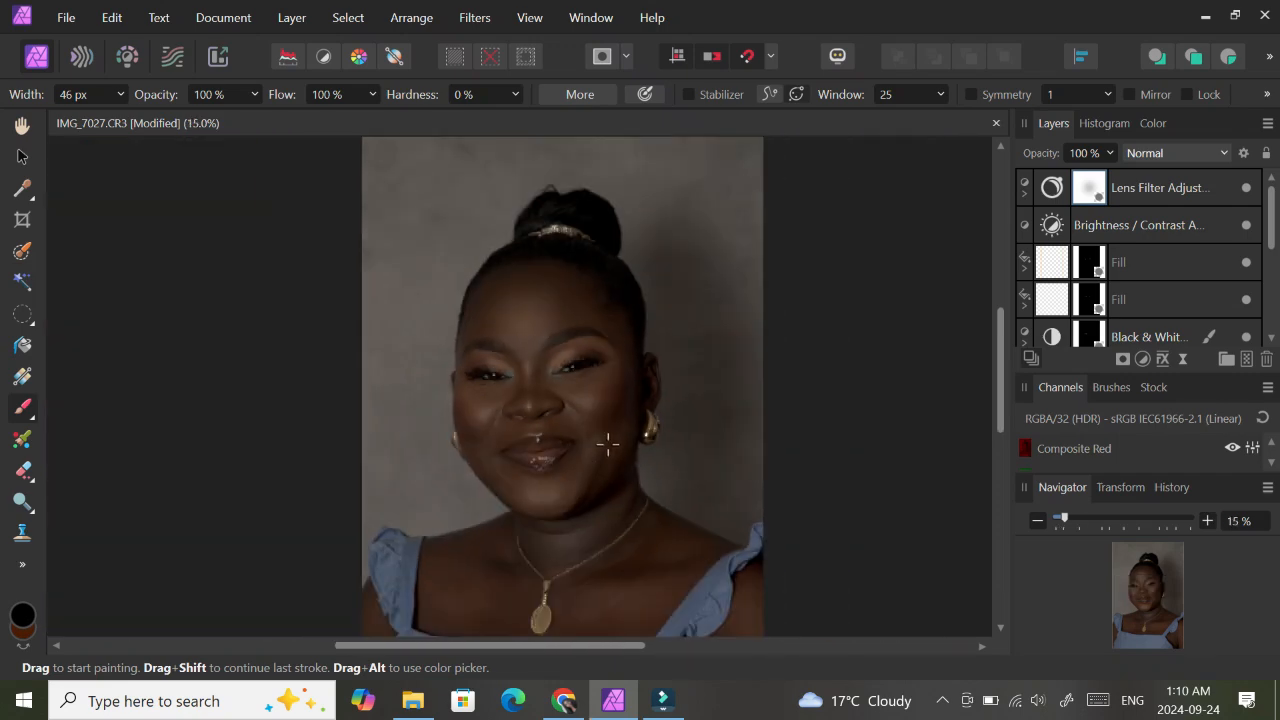
pyautogui.scroll(-2, 918, 347)
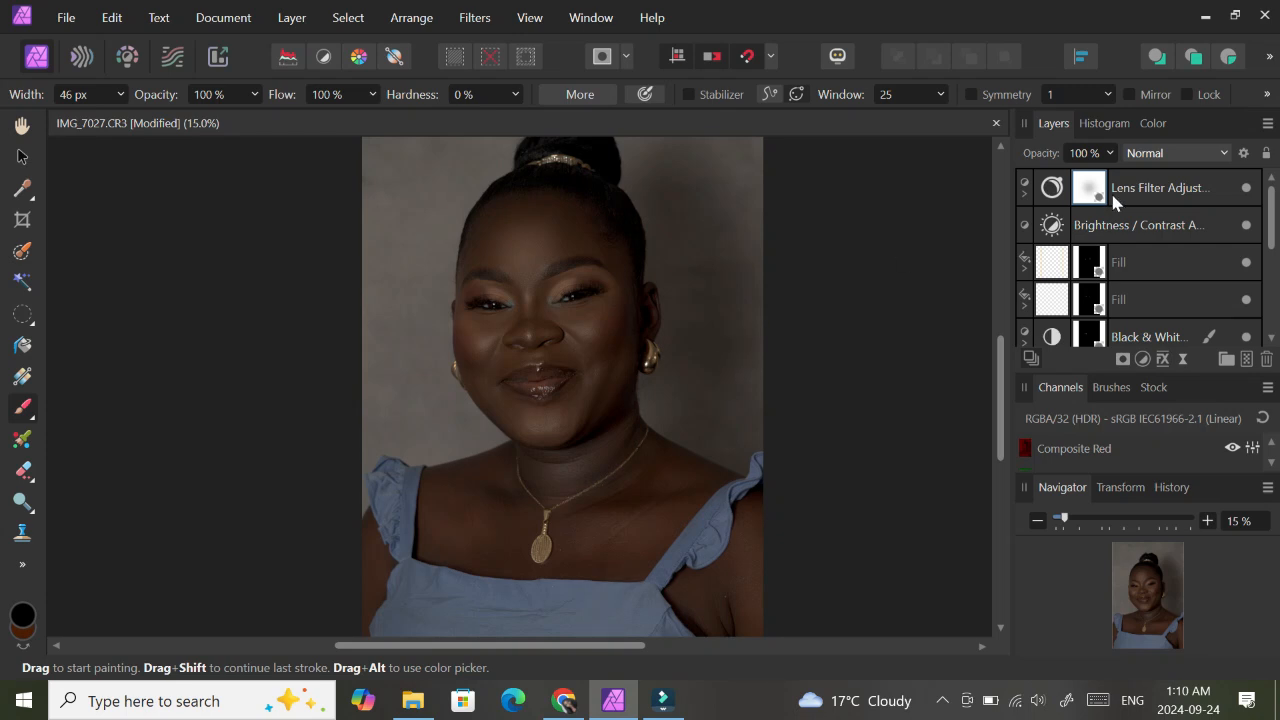
pyautogui.moveTo(1001, 346); pyautogui.dragTo(1003, 352)
pyautogui.hotkey('ctrl', '-')
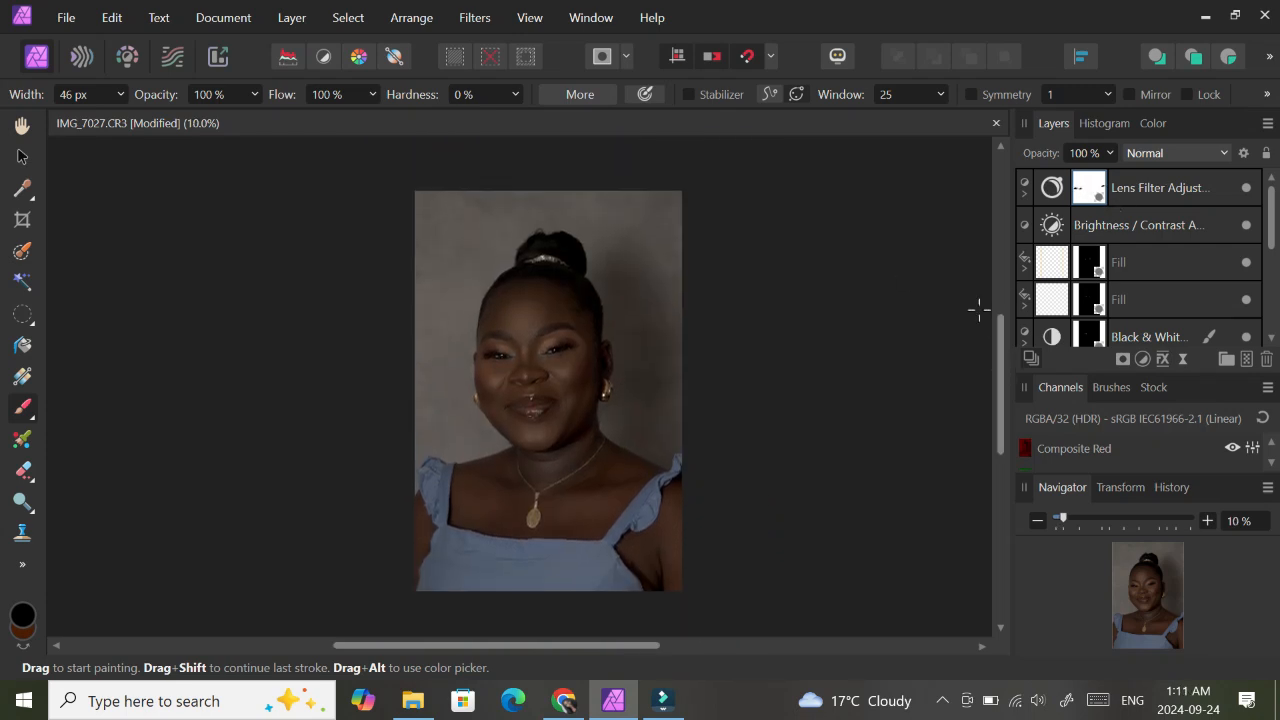
pyautogui.press(']')
pyautogui.press(']')
pyautogui.press(']')
pyautogui.press(']')
pyautogui.press(']')
pyautogui.press(']')
pyautogui.press(']')
pyautogui.press(']')
pyautogui.press(']')
pyautogui.press(']')
pyautogui.press(']')
pyautogui.press(']')
pyautogui.press(']')
pyautogui.press(']')
pyautogui.press(']')
pyautogui.press(']')
pyautogui.press(']')
pyautogui.press(']')
pyautogui.press(']')
pyautogui.press(']')
pyautogui.press(']')
pyautogui.press(']')
pyautogui.press(']')
pyautogui.press('[')
pyautogui.press('[')
pyautogui.press('[')
pyautogui.press('[')
pyautogui.moveTo(1001, 342)
pyautogui.mouseDown()
pyautogui.moveTo(1002, 354)
pyautogui.moveTo(1002, 334)
pyautogui.mouseUp()
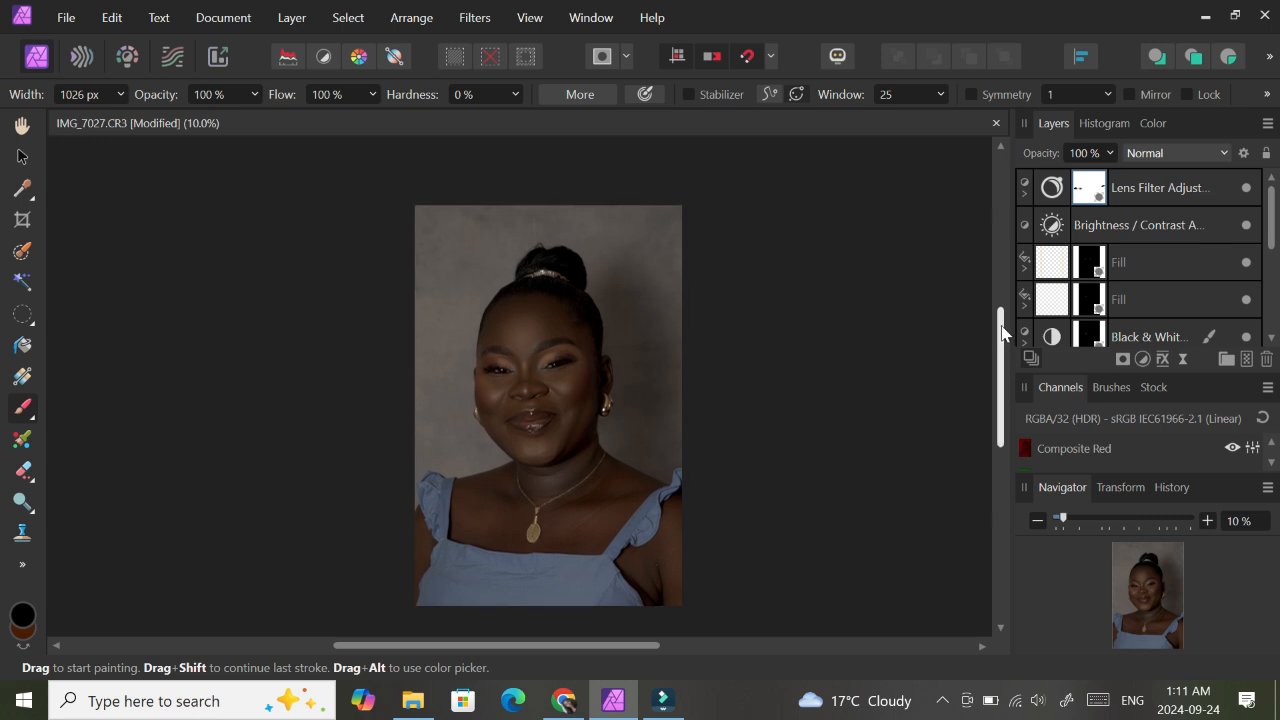
pyautogui.press('[')
pyautogui.moveTo(497, 593)
pyautogui.mouseDown()
pyautogui.moveTo(441, 588)
pyautogui.moveTo(475, 602)
pyautogui.moveTo(467, 568)
pyautogui.moveTo(623, 602)
pyautogui.moveTo(517, 590)
pyautogui.moveTo(445, 560)
pyautogui.moveTo(478, 578)
pyautogui.moveTo(460, 567)
pyautogui.moveTo(606, 575)
pyautogui.mouseUp()
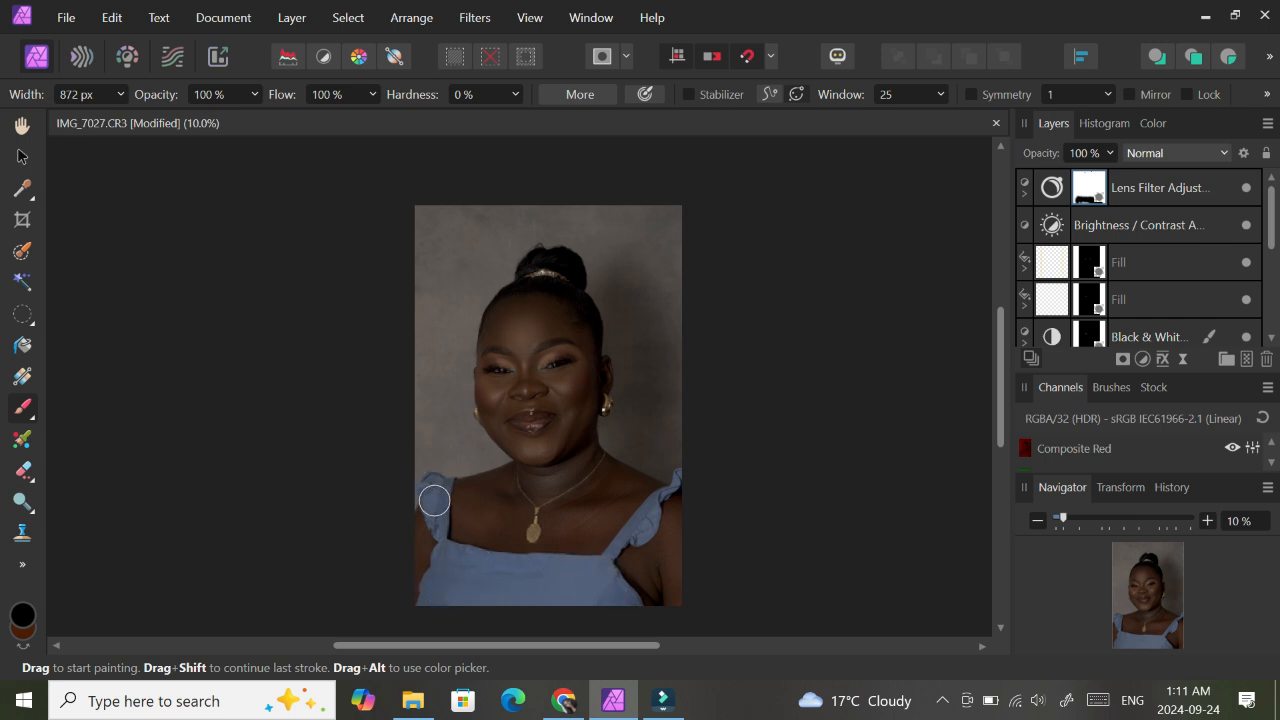
# - Reduce the brush to 387 px and paint the dress's ruffled shoulder straps out of the Lens Filter mask
pyautogui.press('[')
pyautogui.press('[')
pyautogui.press('[')
pyautogui.press('[')
pyautogui.press('[')
pyautogui.moveTo(652, 528); pyautogui.dragTo(660, 498)
pyautogui.moveTo(1271, 215)
pyautogui.mouseDown()
pyautogui.moveTo(1273, 335)
pyautogui.moveTo(1272, 190)
pyautogui.mouseUp()
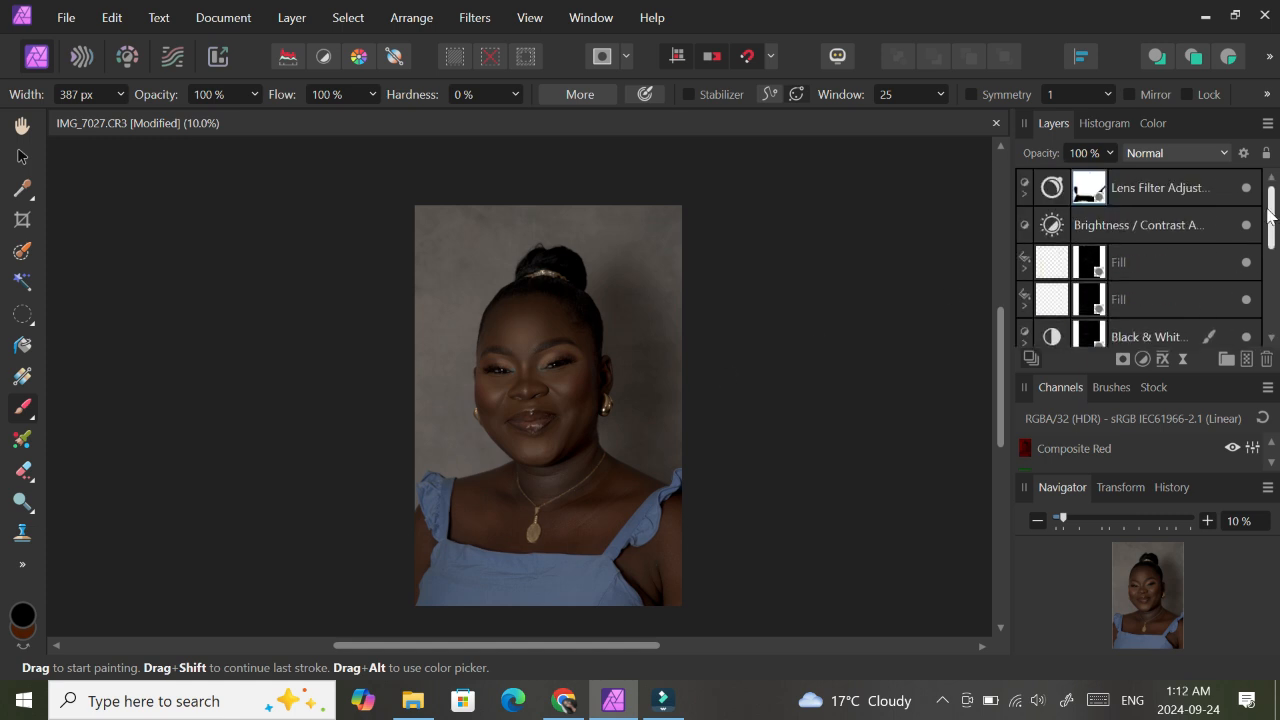
# - Group all layers from the Lens Filter adjustment down to frequency separation, leaving the IMG_7027.CR3 background outside
pyautogui.click(1150, 188)
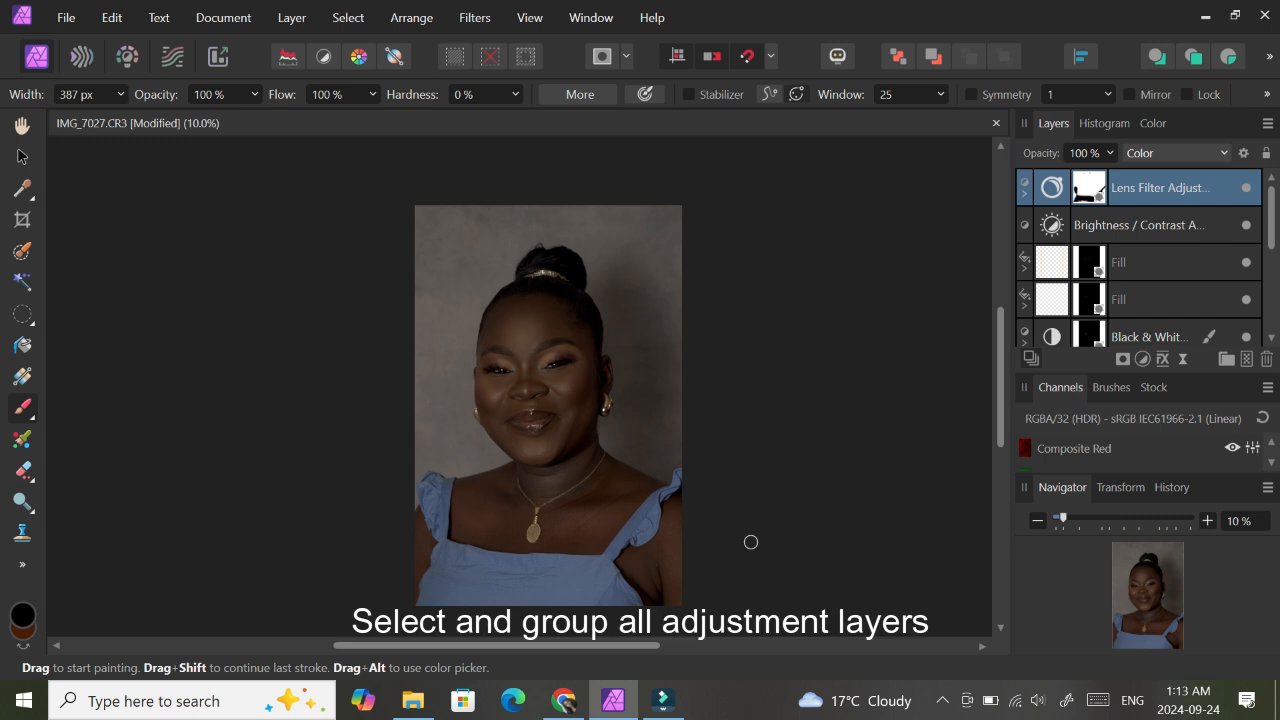
pyautogui.moveTo(1000, 316); pyautogui.dragTo(1003, 364)
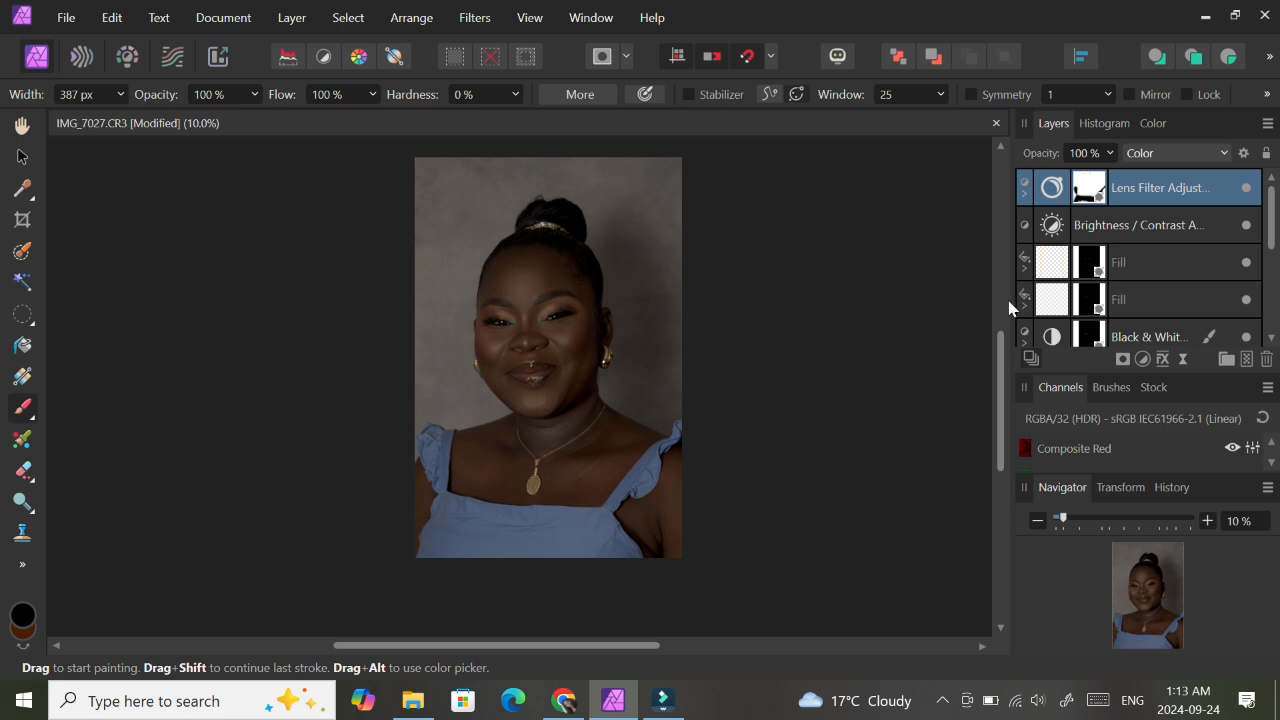
pyautogui.moveTo(1001, 337); pyautogui.dragTo(1003, 327)
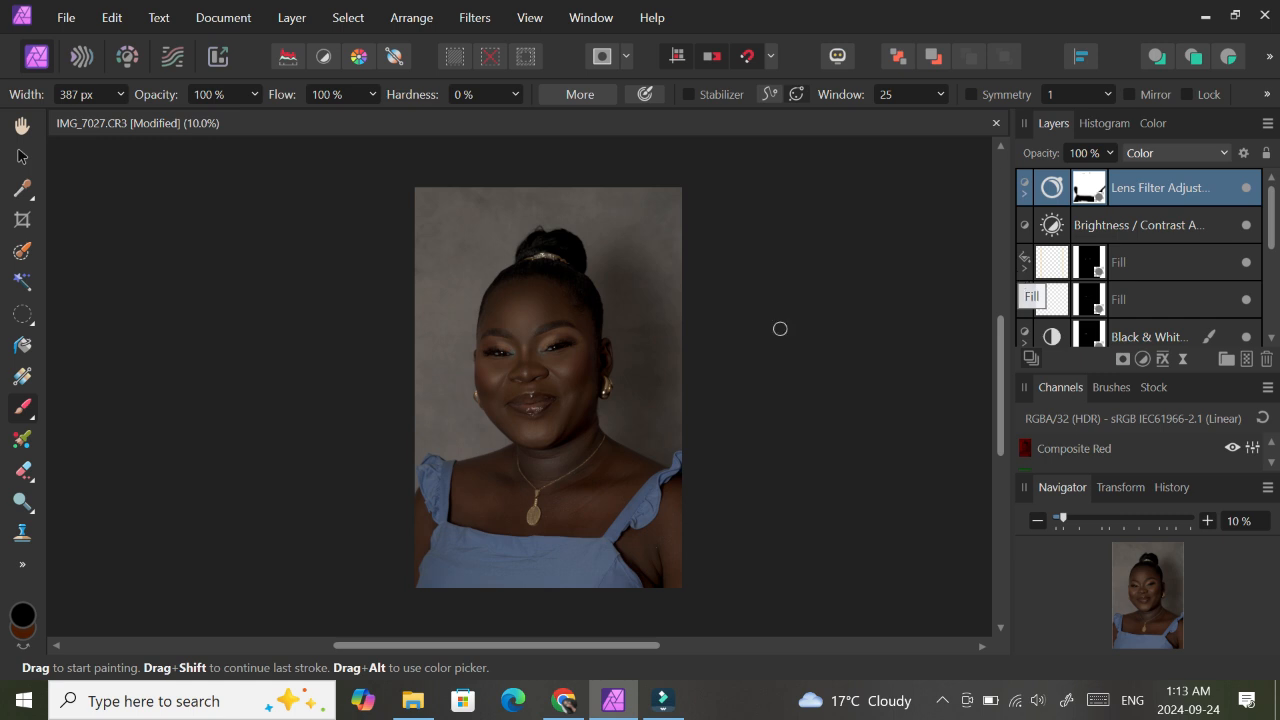
pyautogui.moveTo(1268, 250); pyautogui.dragTo(1266, 336)
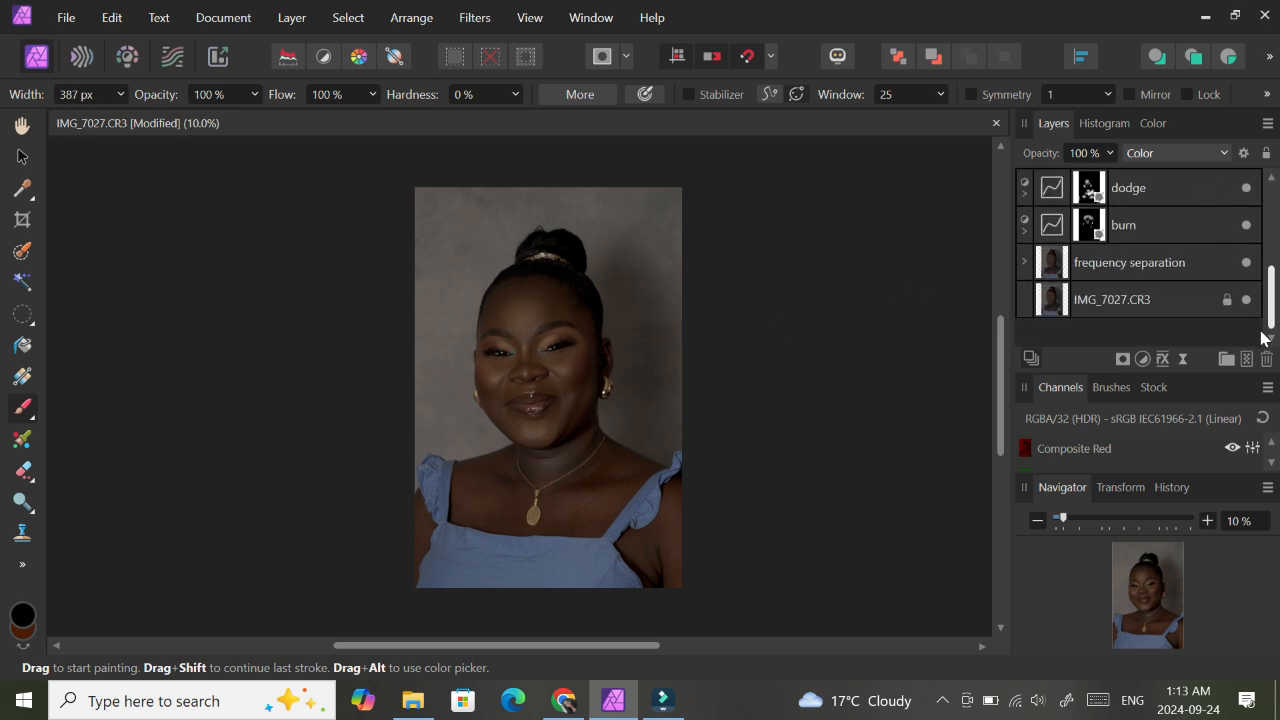
pyautogui.keyDown('shift'); pyautogui.click(1160, 268); pyautogui.keyUp('shift')
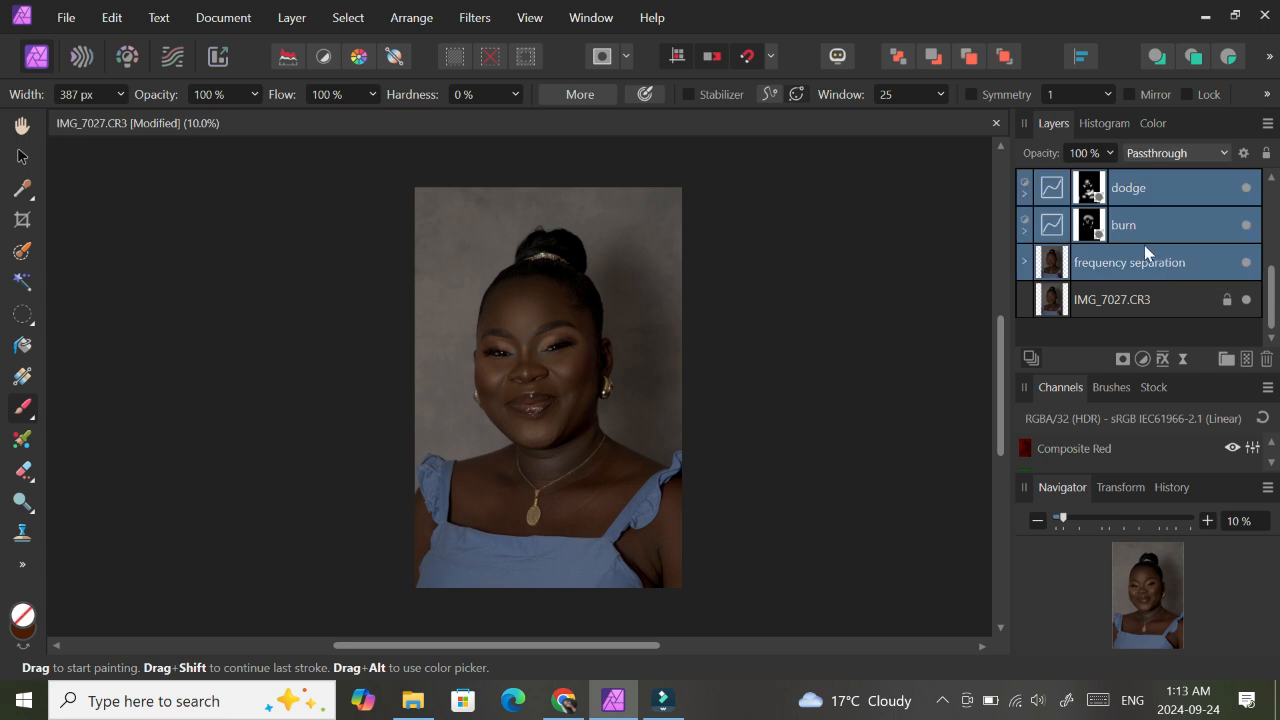
pyautogui.hotkey('ctrl', 'g')
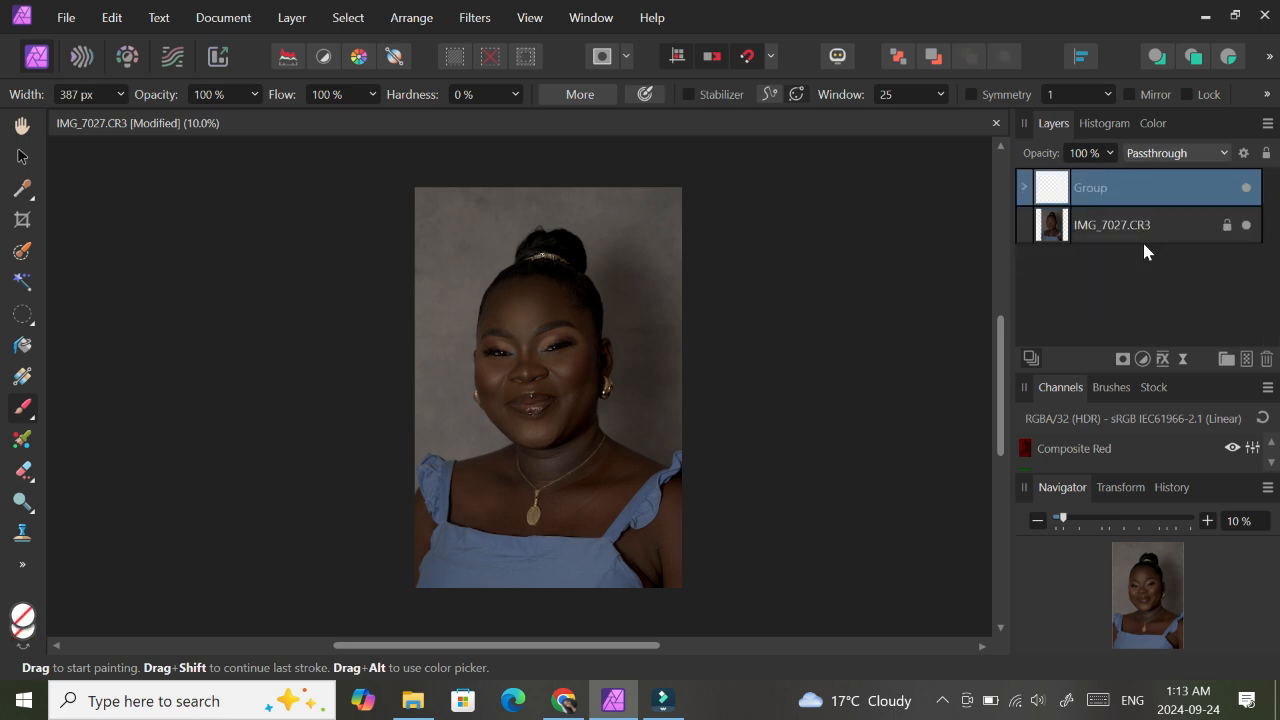
# - Toggle the group's visibility repeatedly to compare the portrait before and after retouching, leaving the group visible
pyautogui.click(1247, 189)
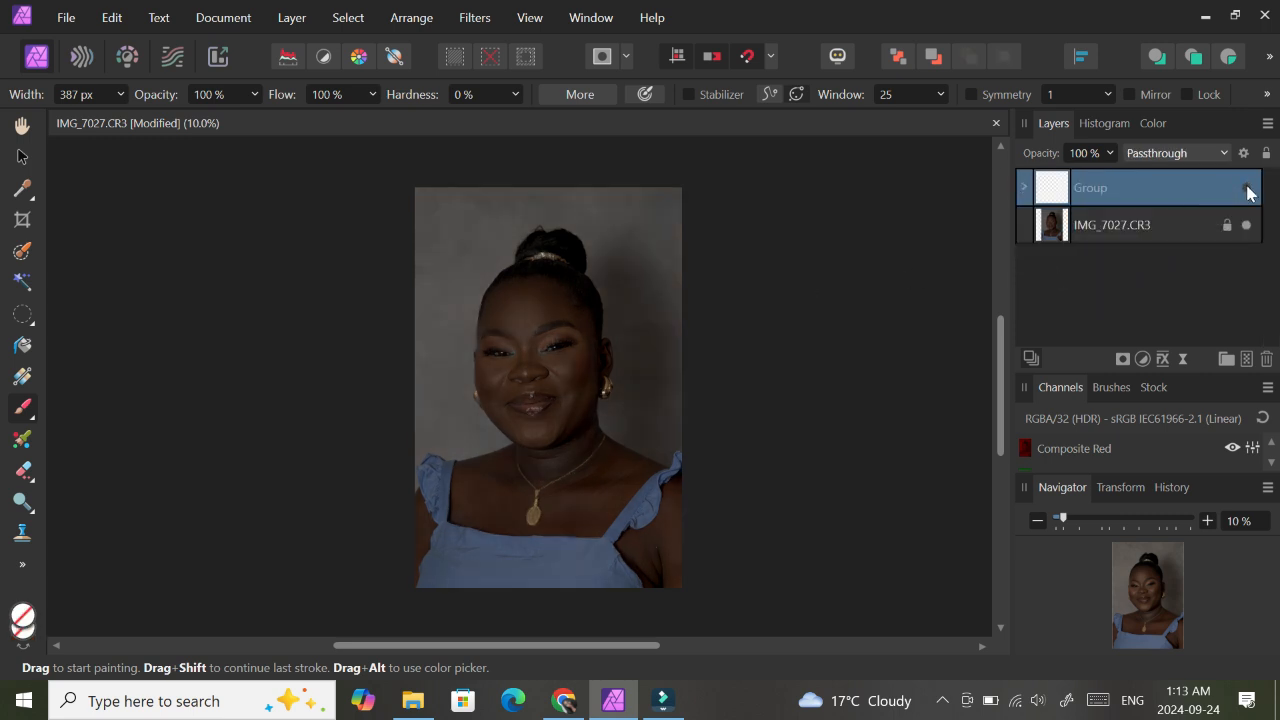
pyautogui.click(1247, 189)
pyautogui.click(1247, 189)
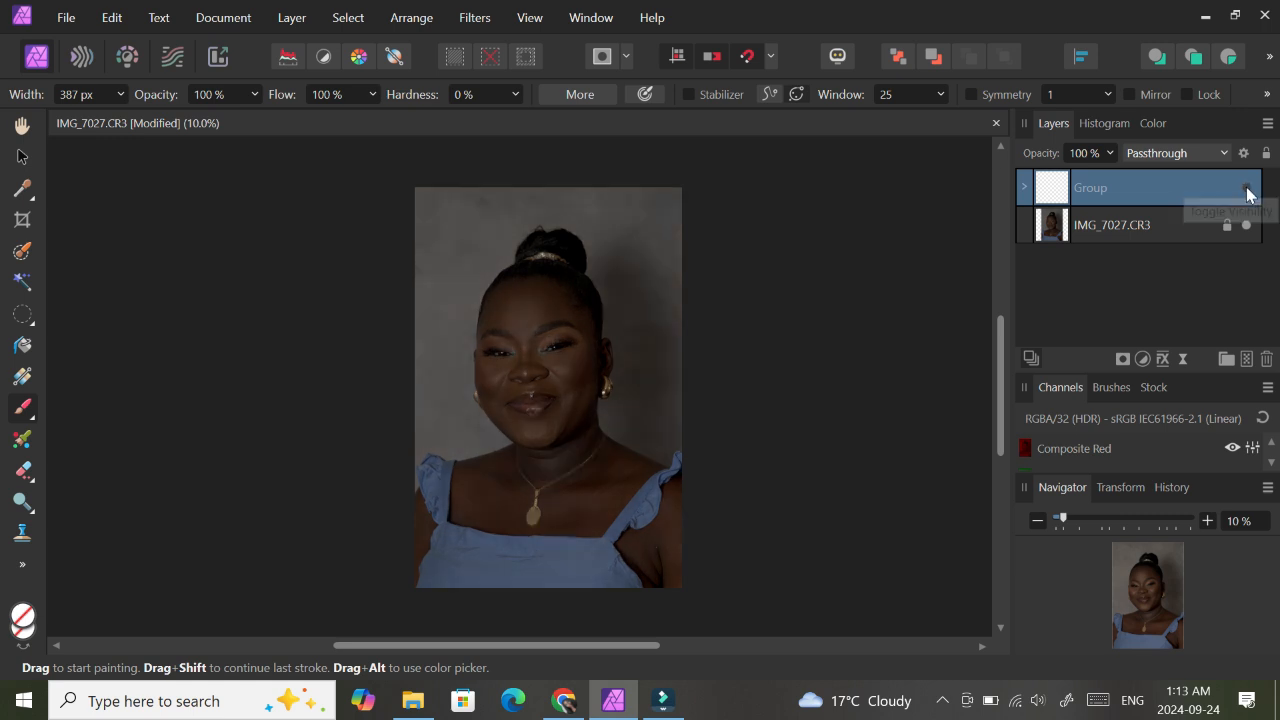
pyautogui.click(1247, 189)
pyautogui.click(1247, 189)
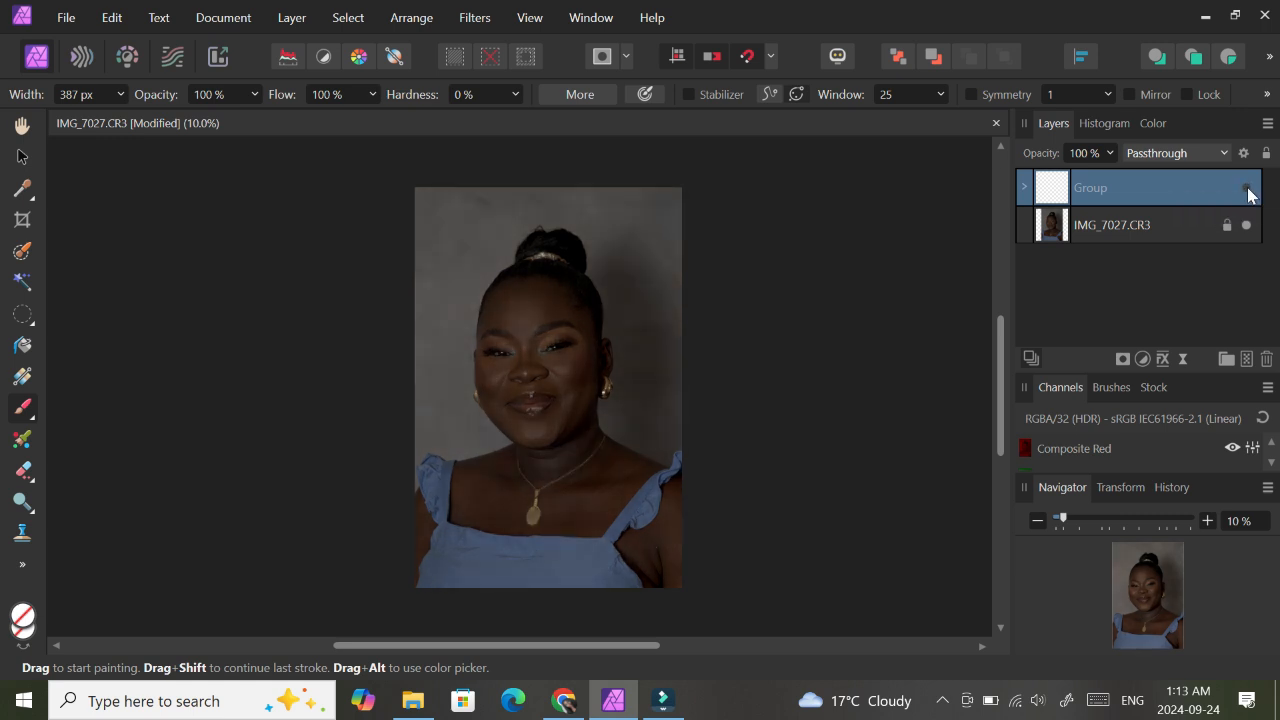
pyautogui.click(1247, 189)
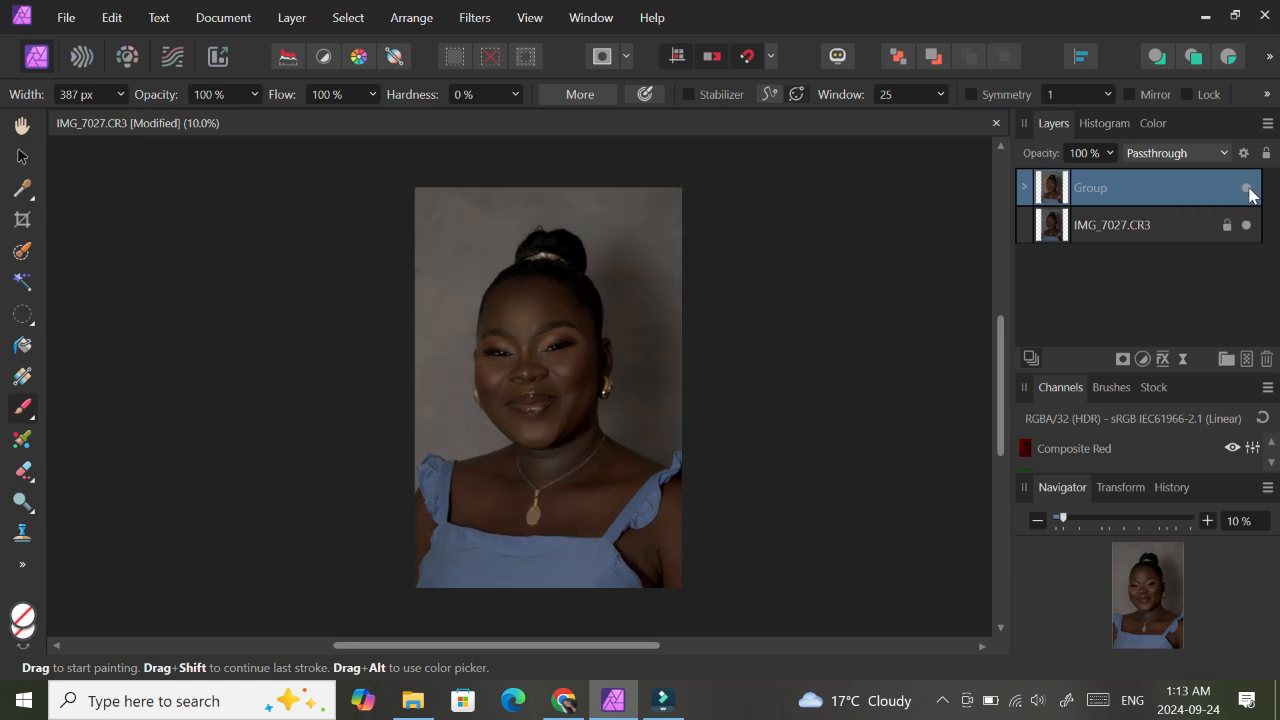
pyautogui.click(1248, 189)
pyautogui.click(1248, 189)
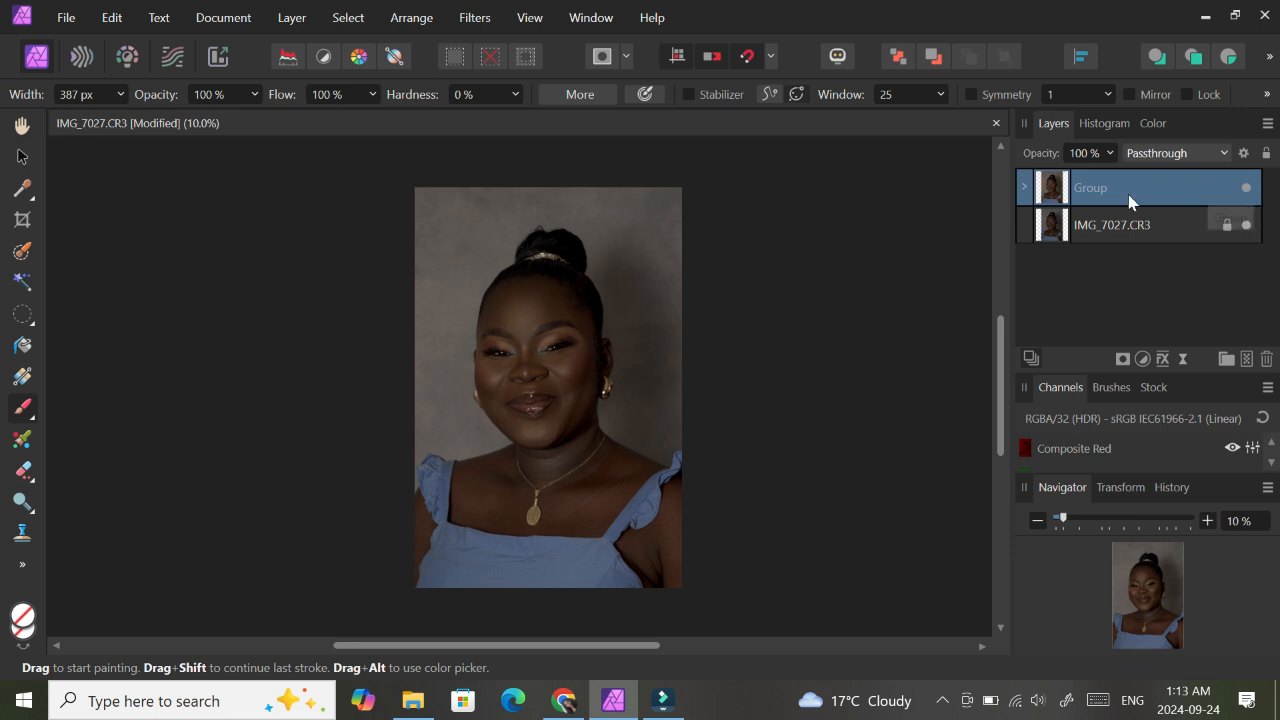
# - Expand the group, select its layers from Lens Filter to frequency separation, and merge the visible layers into a new pixel layer
pyautogui.click(1025, 188)
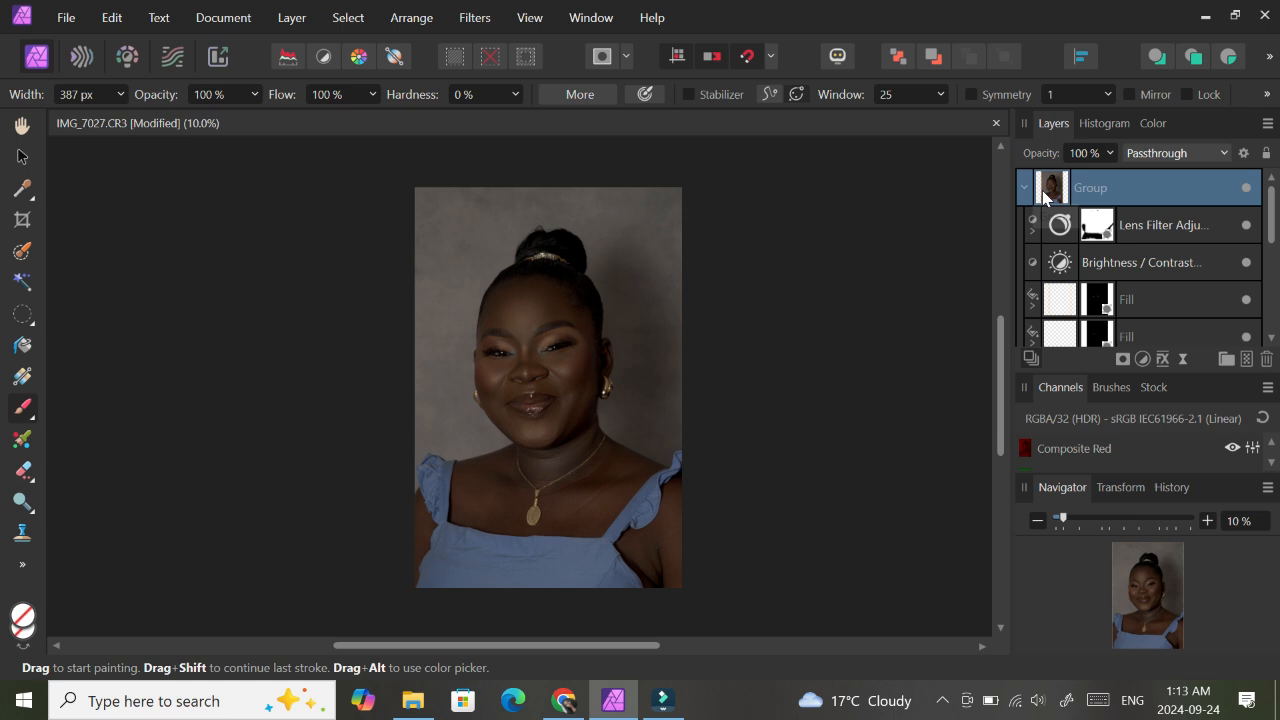
pyautogui.click(1177, 232)
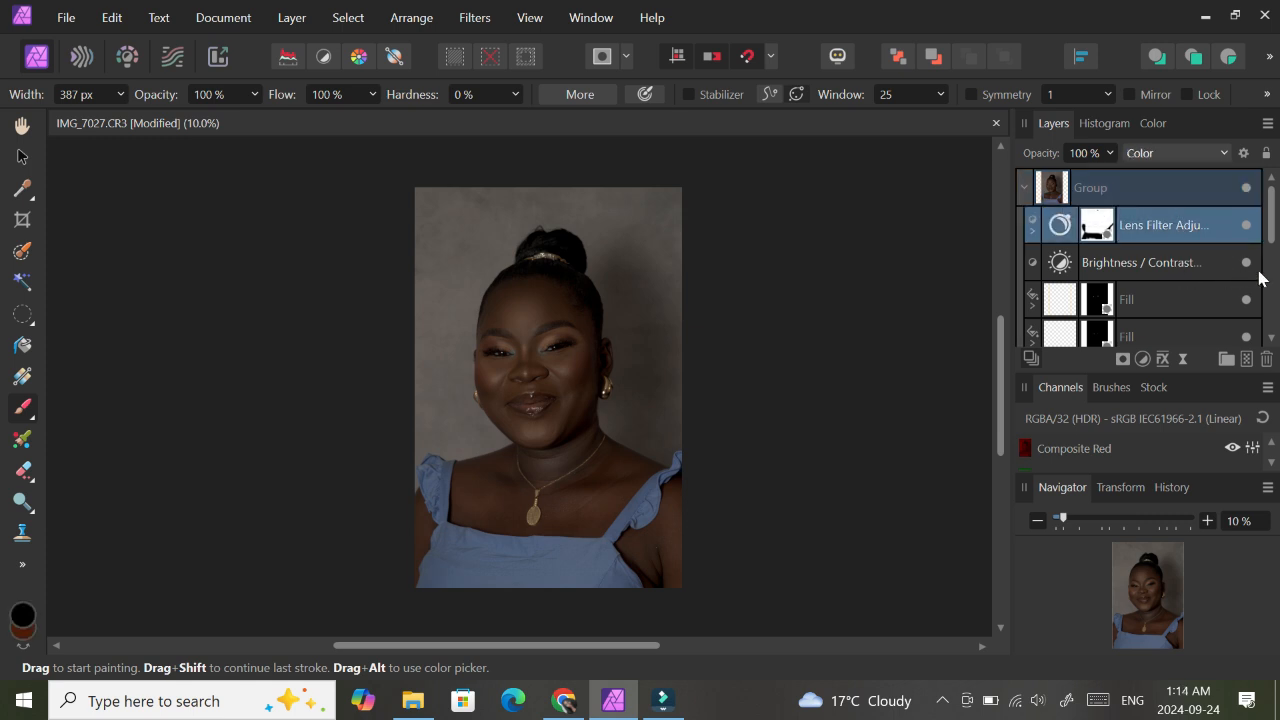
pyautogui.moveTo(1270, 241); pyautogui.dragTo(1271, 318)
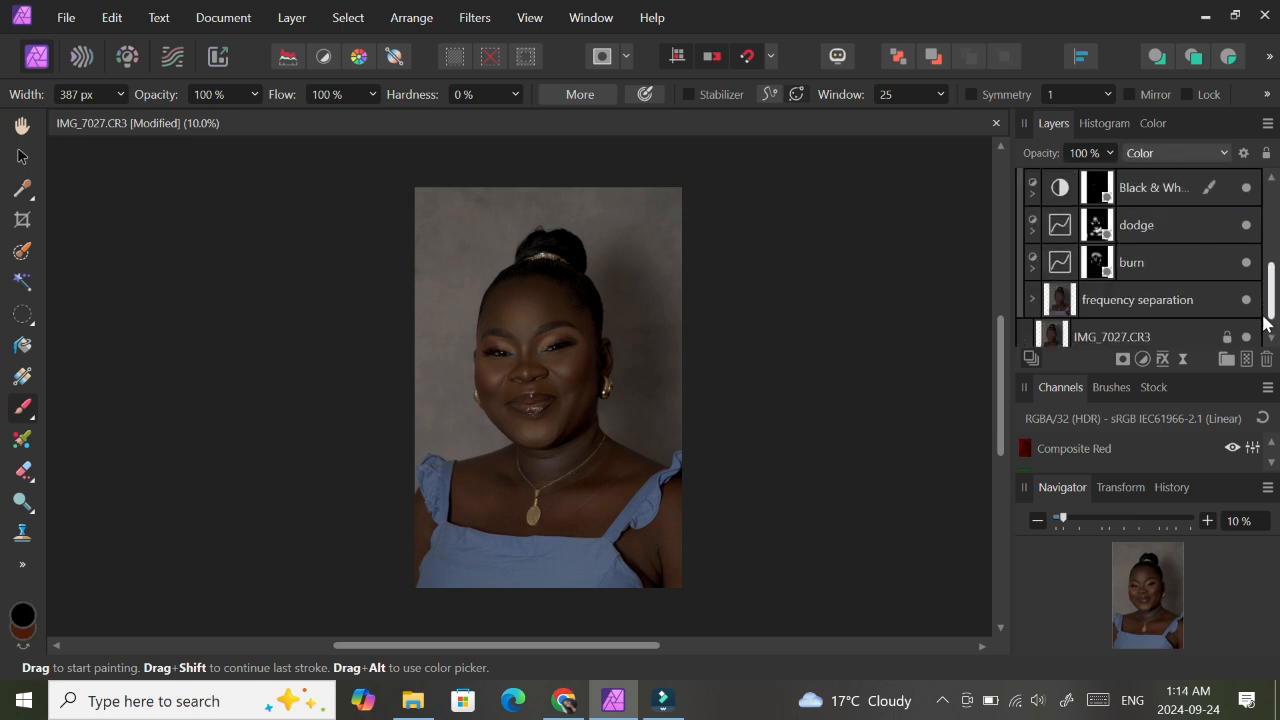
pyautogui.keyDown('shift'); pyautogui.click(1163, 292); pyautogui.keyUp('shift')
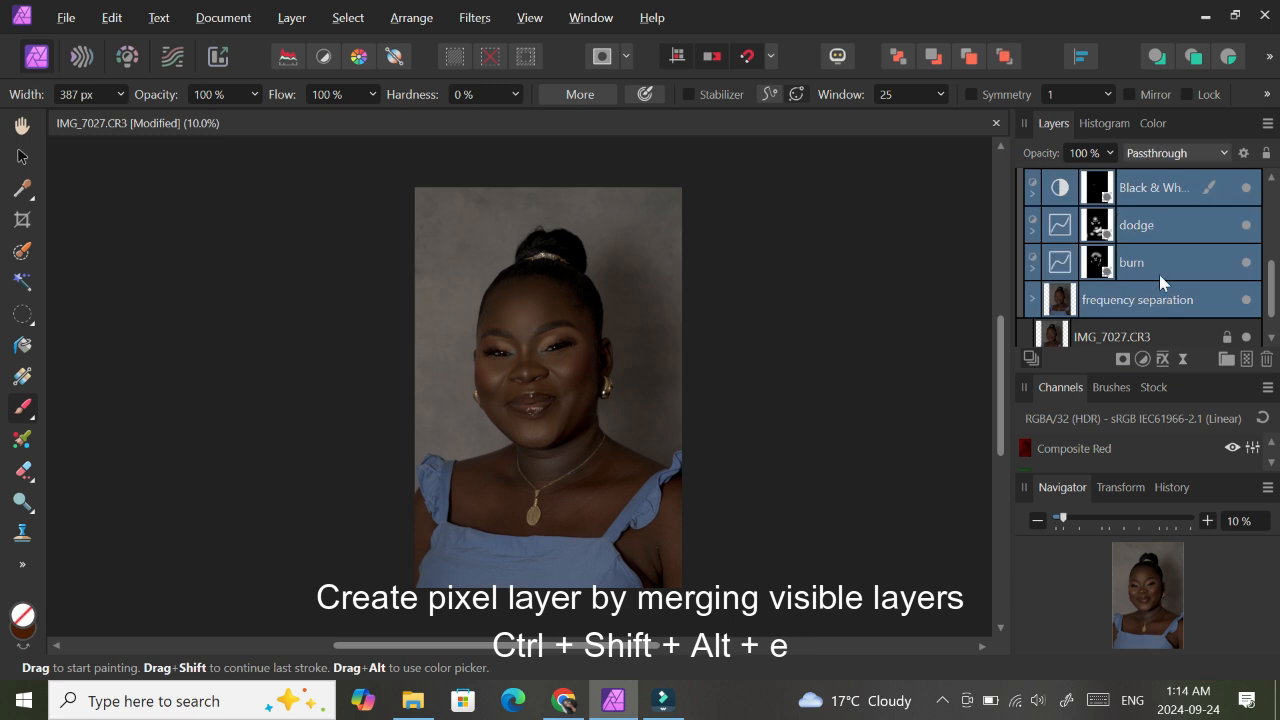
pyautogui.hotkey('ctrl', 'shift', 'alt', 'e')
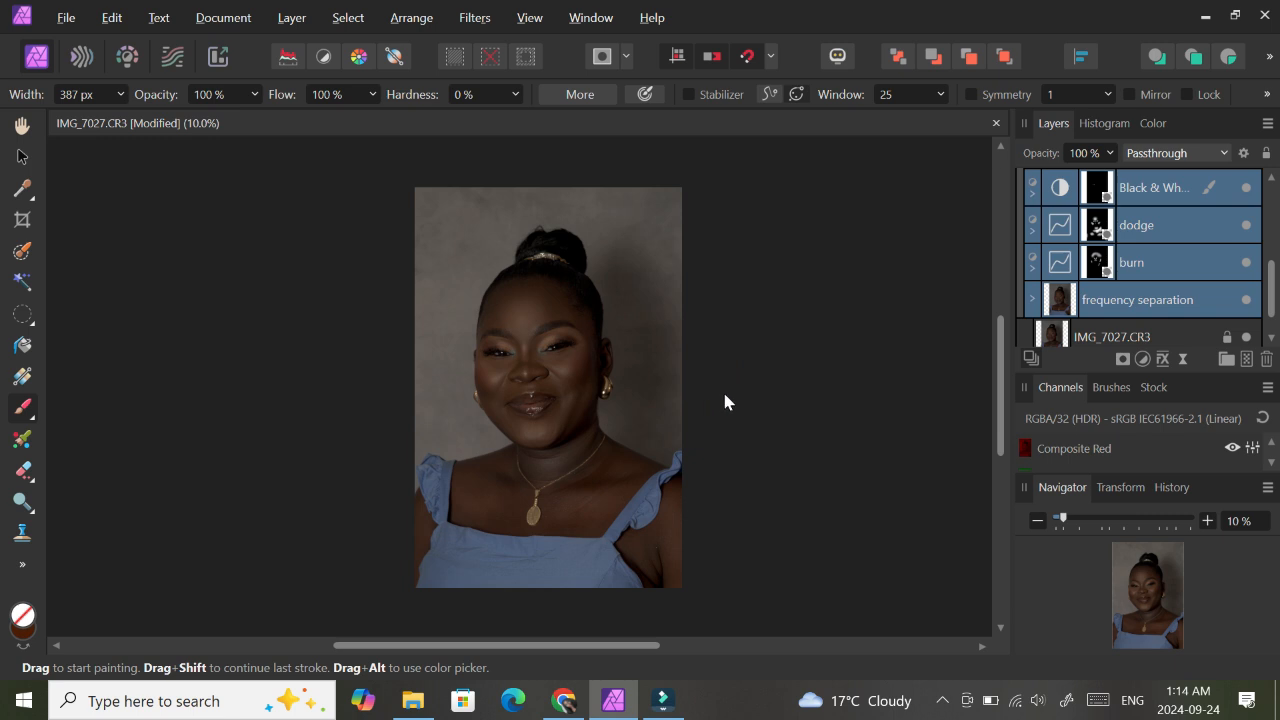
pyautogui.scroll(1, 1260, 223)
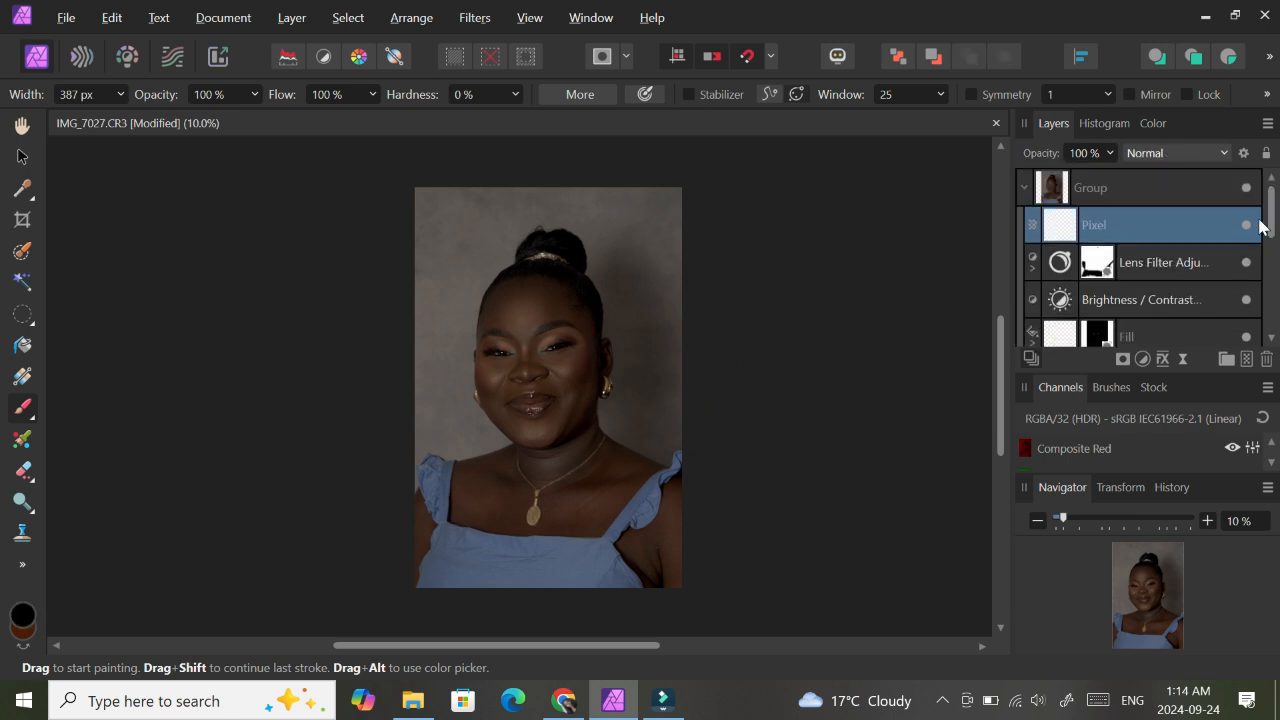
# - Ungroup the layers and regroup only Lens Filter through frequency separation, keeping the merged Pixel layer above the new group
pyautogui.click(1153, 263)
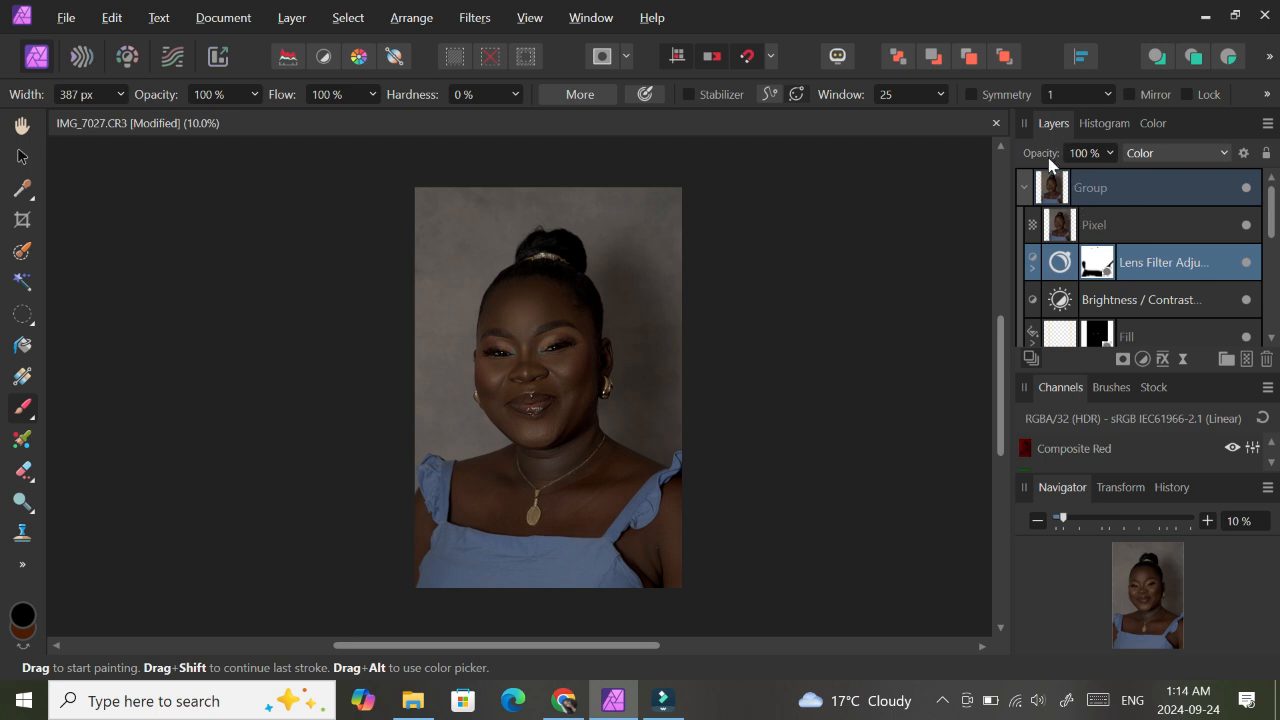
pyautogui.rightClick(1035, 200)
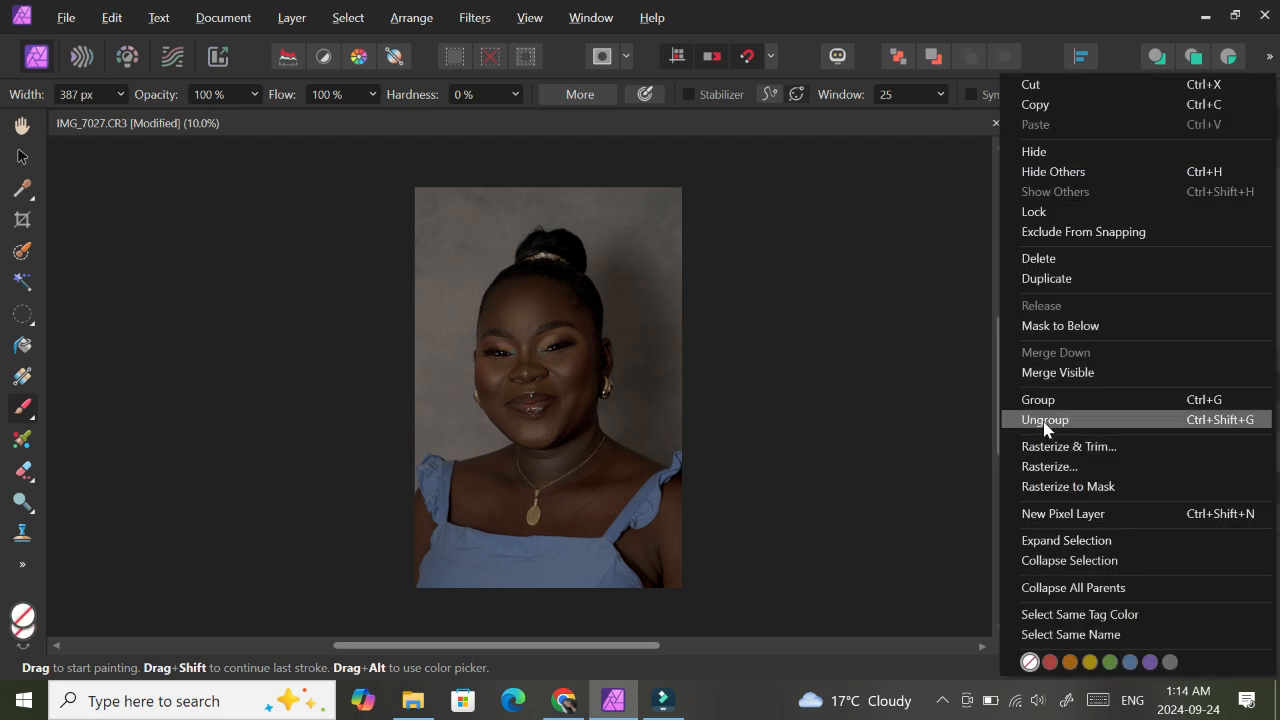
pyautogui.click(1057, 372)
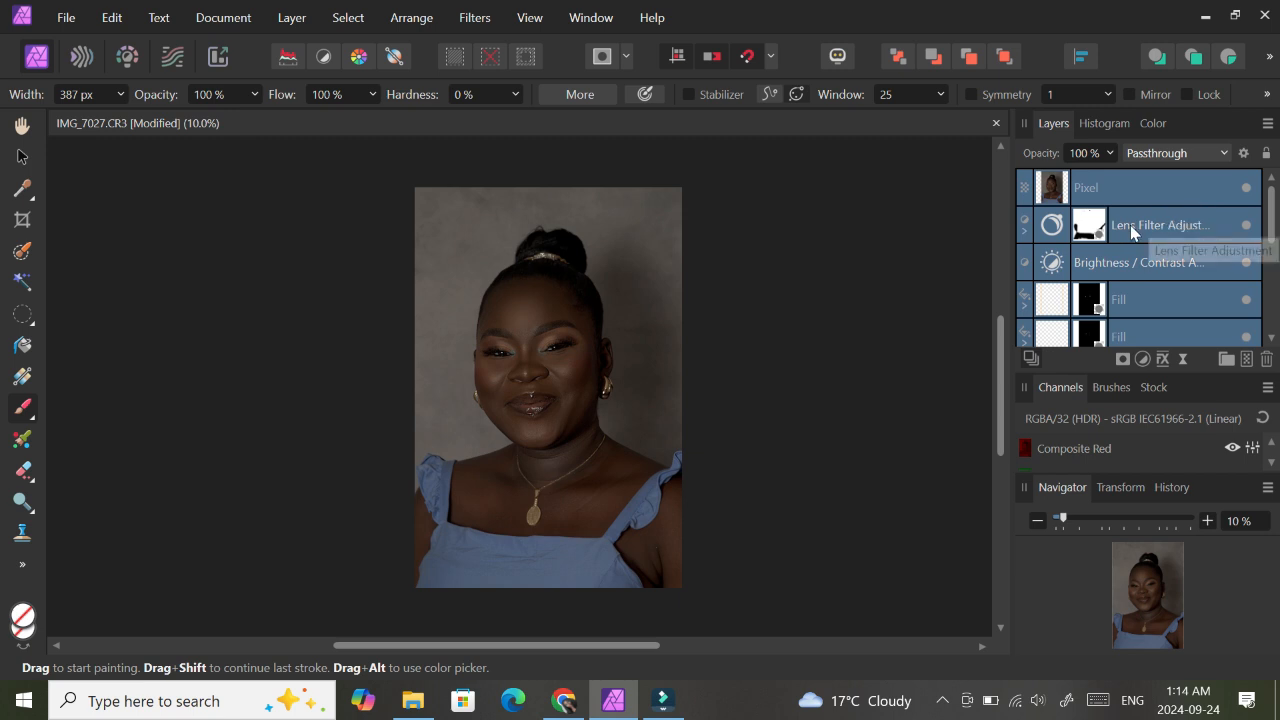
pyautogui.click(1144, 223)
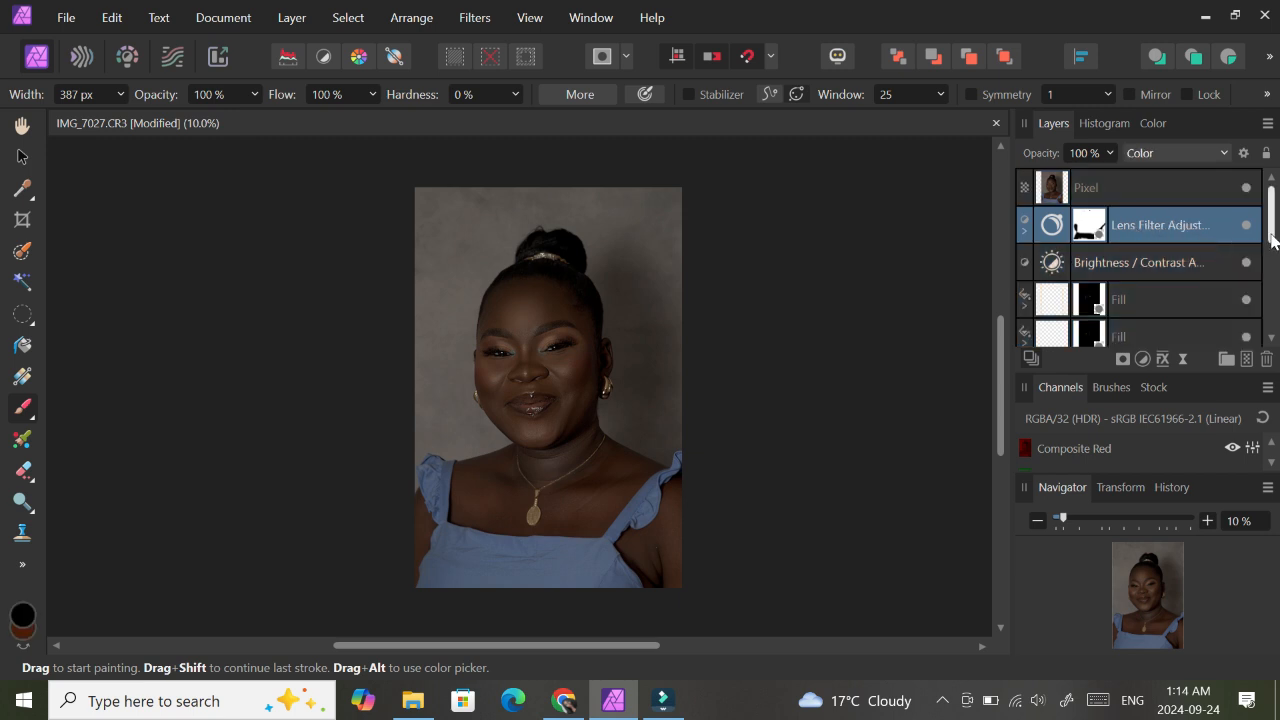
pyautogui.moveTo(1273, 240); pyautogui.dragTo(1276, 335)
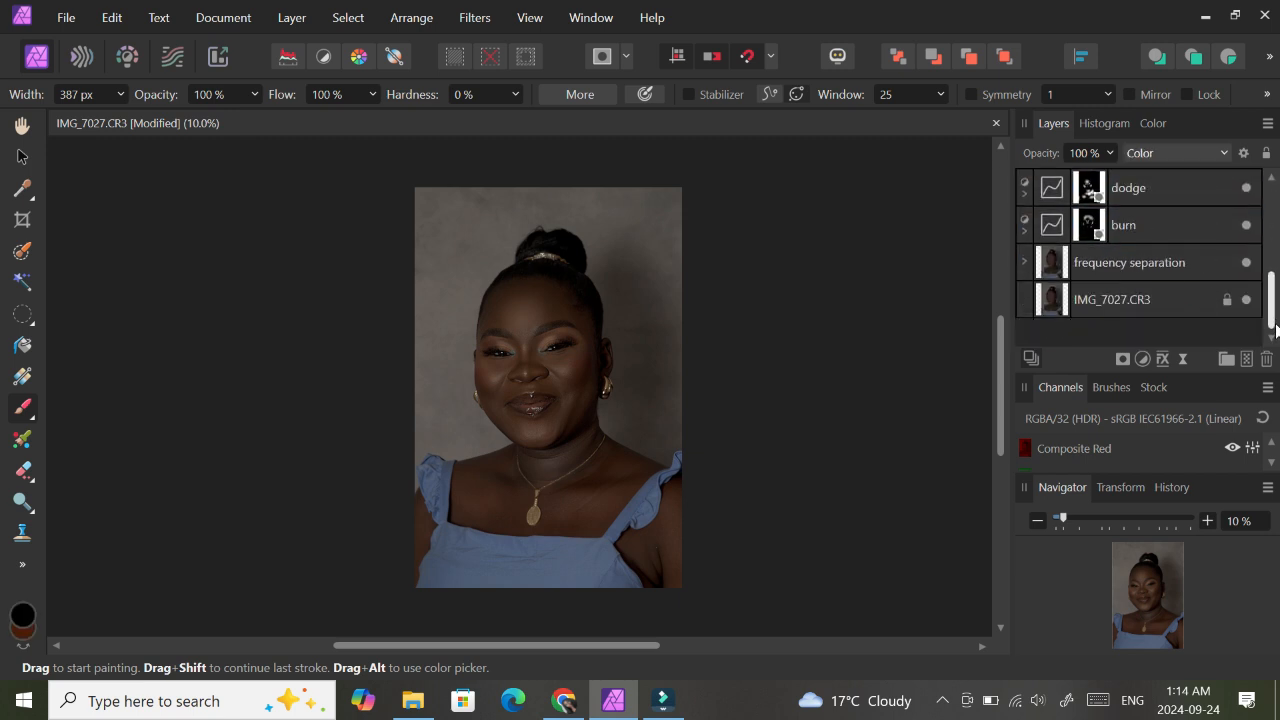
pyautogui.keyDown('shift'); pyautogui.click(1155, 260); pyautogui.keyUp('shift')
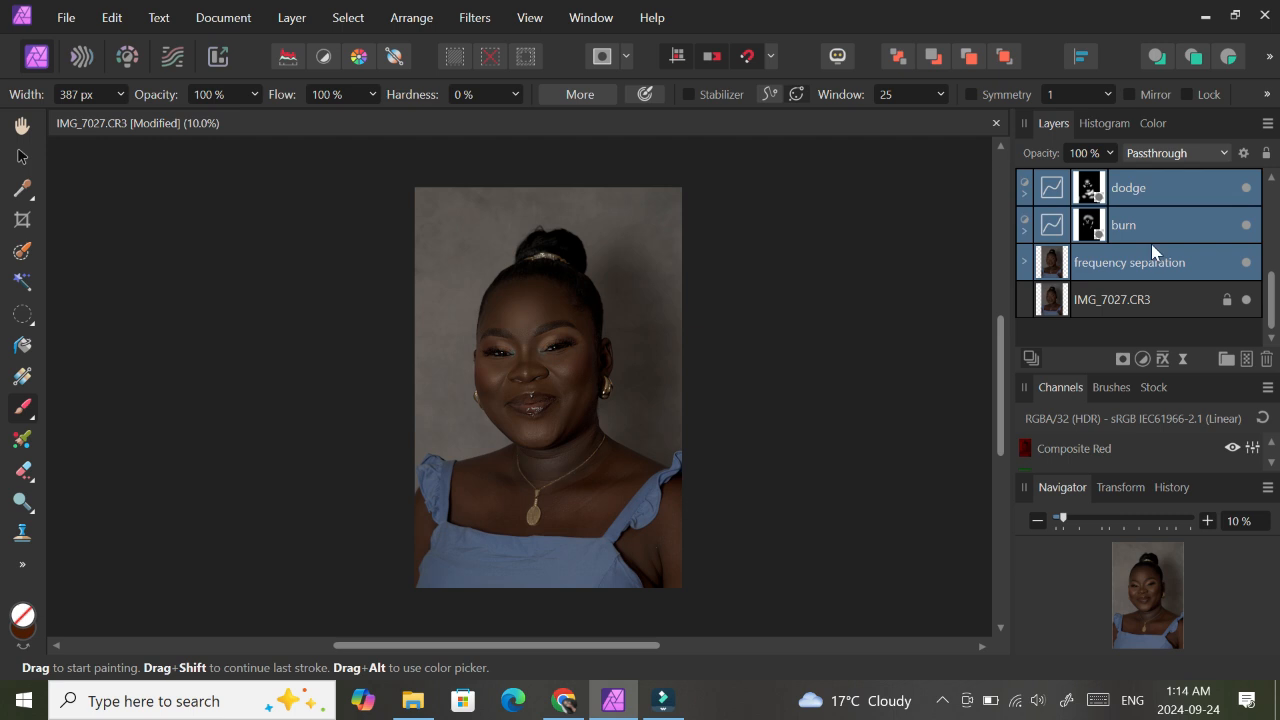
pyautogui.hotkey('ctrl', 'g')
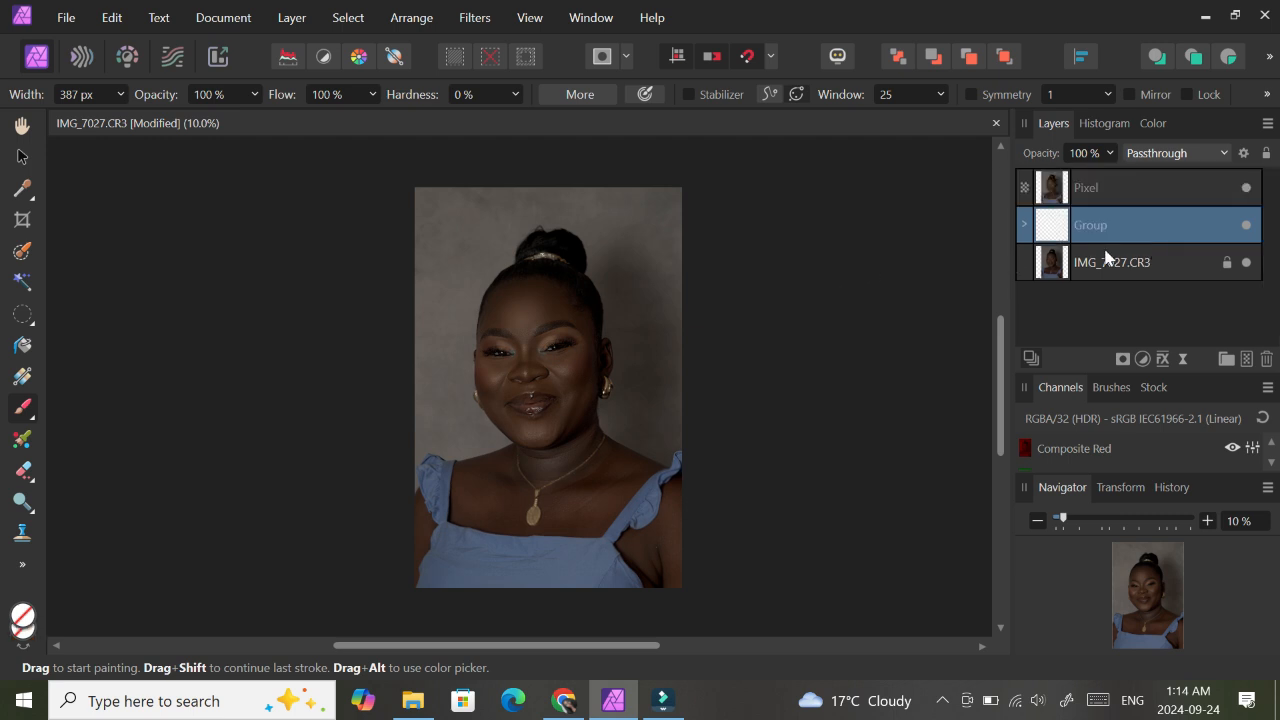
# - Select the merged Pixel layer above the group and inspect the portrait at 15% zoom
pyautogui.click(1105, 187)
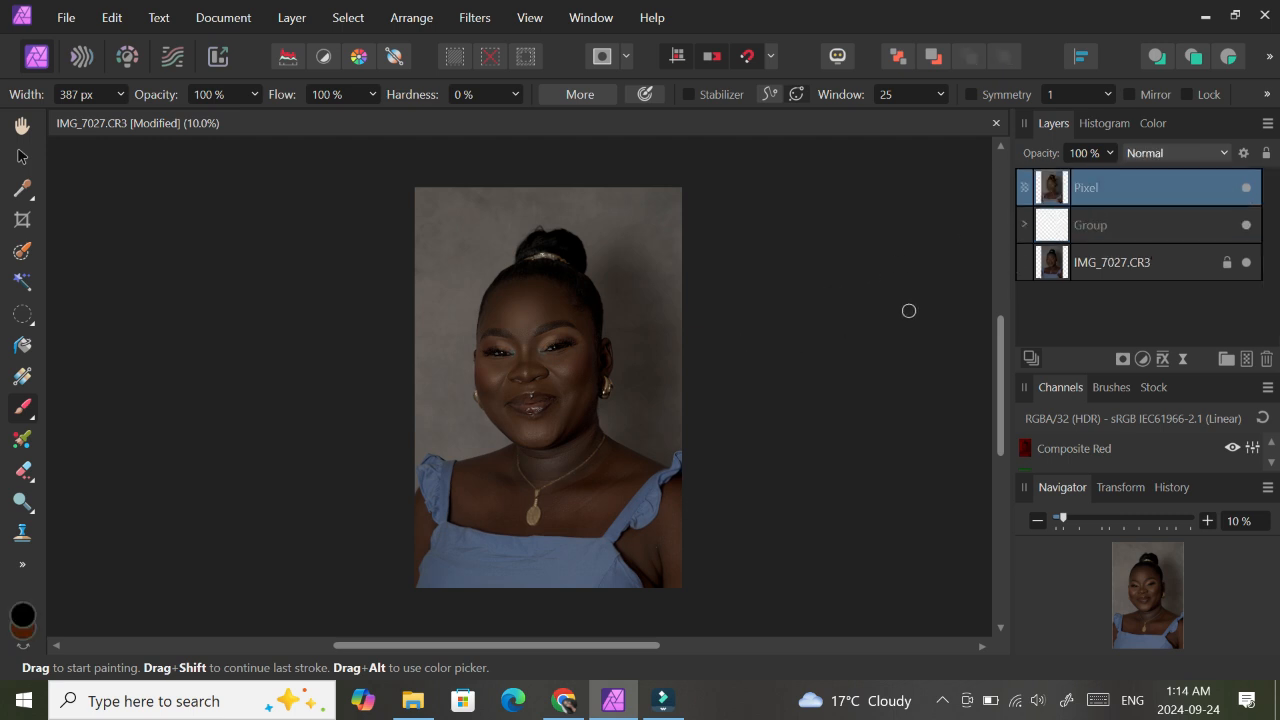
pyautogui.moveTo(999, 335); pyautogui.dragTo(1000, 329)
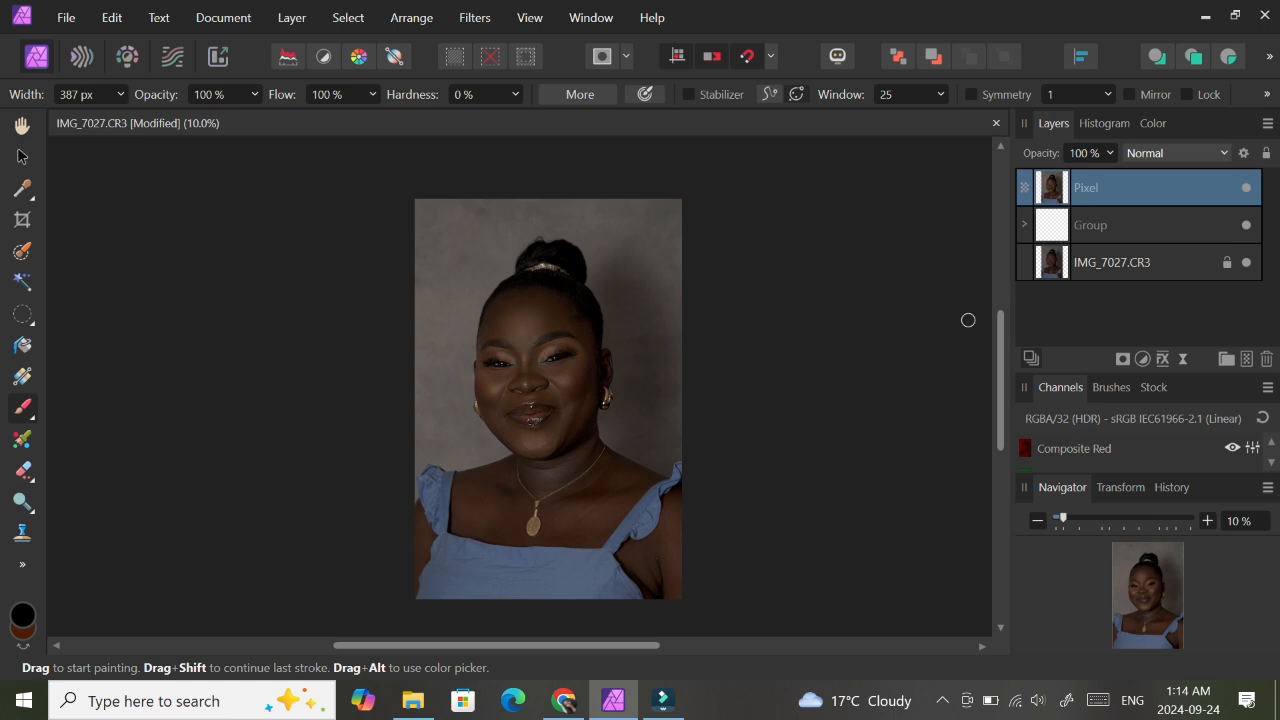
pyautogui.hotkey('ctrl', '+')
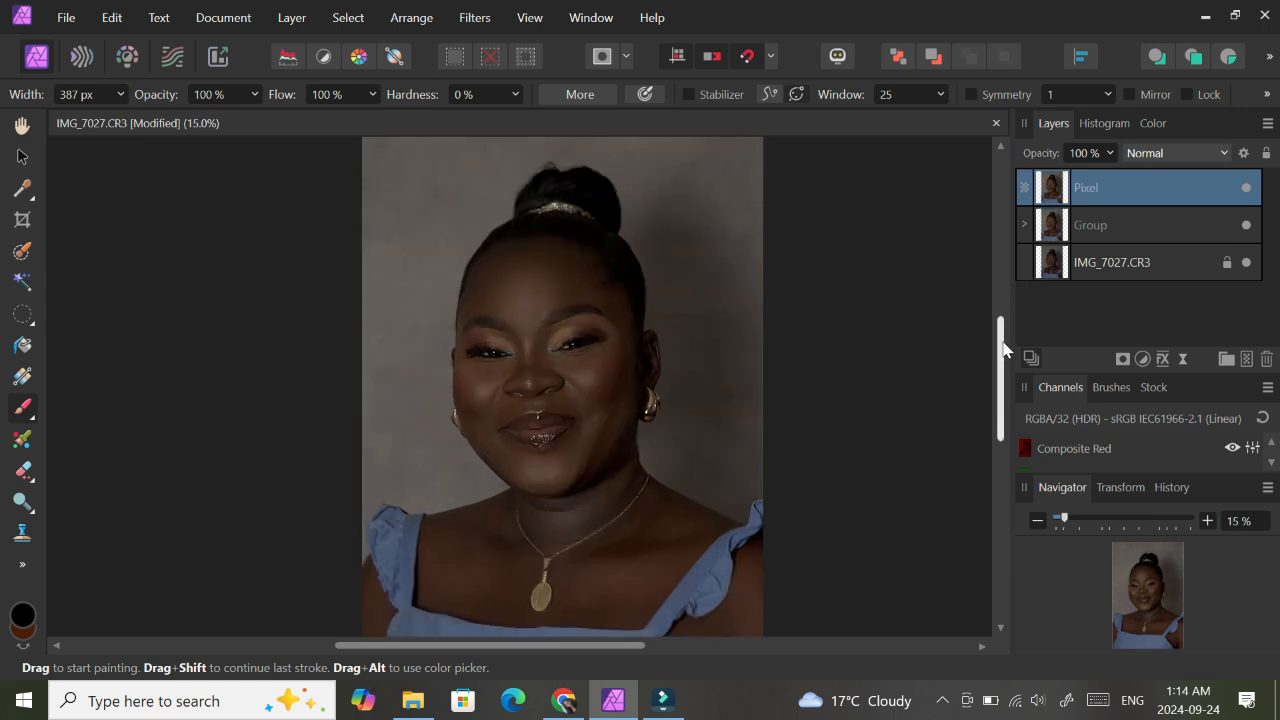
pyautogui.moveTo(1002, 347); pyautogui.dragTo(1005, 341)
pyautogui.scroll(-2, 1005, 341)
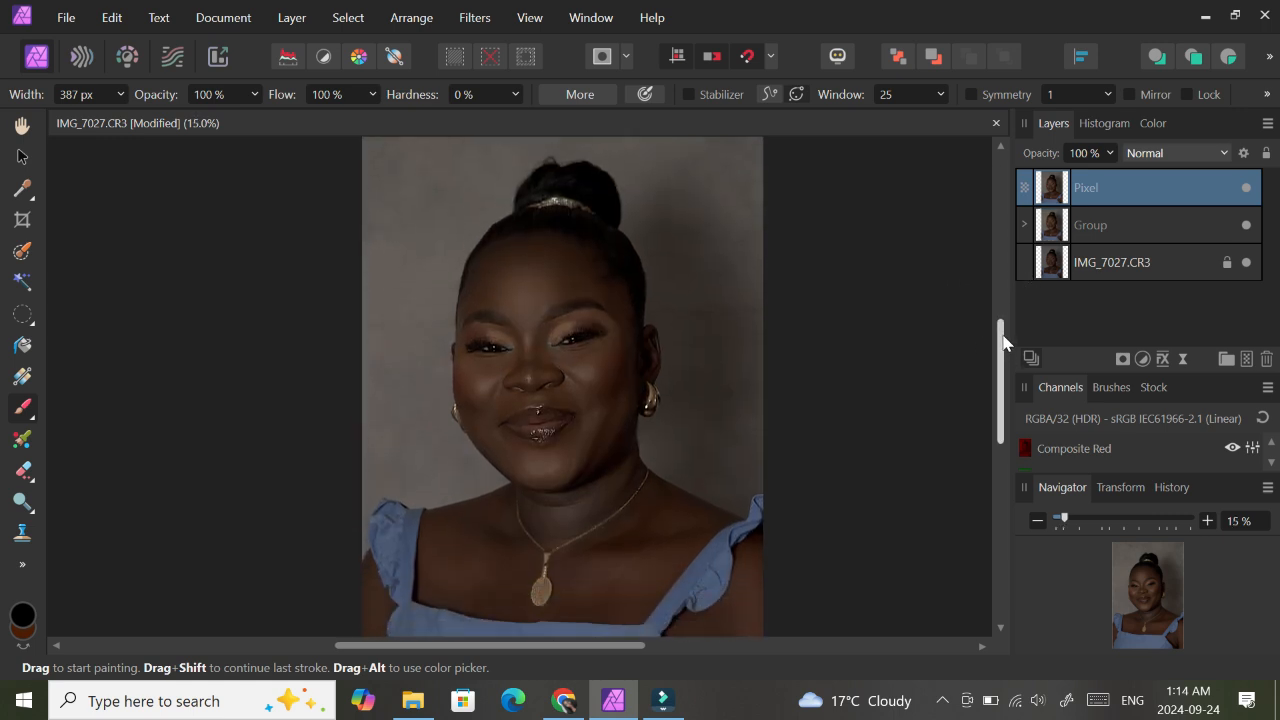
pyautogui.scroll(2, 1005, 337)
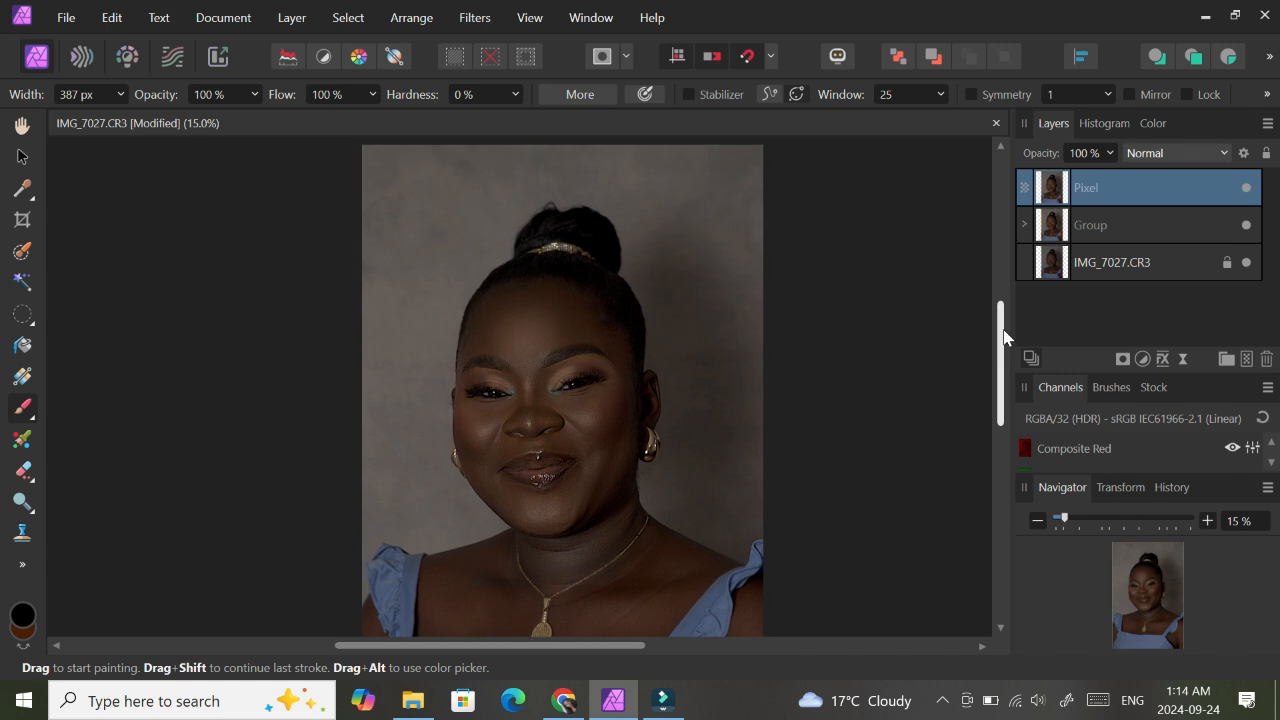
# - Add a Black & White adjustment above the merged Pixel layer, keeping its default channel values
pyautogui.hotkey('ctrl', '-')
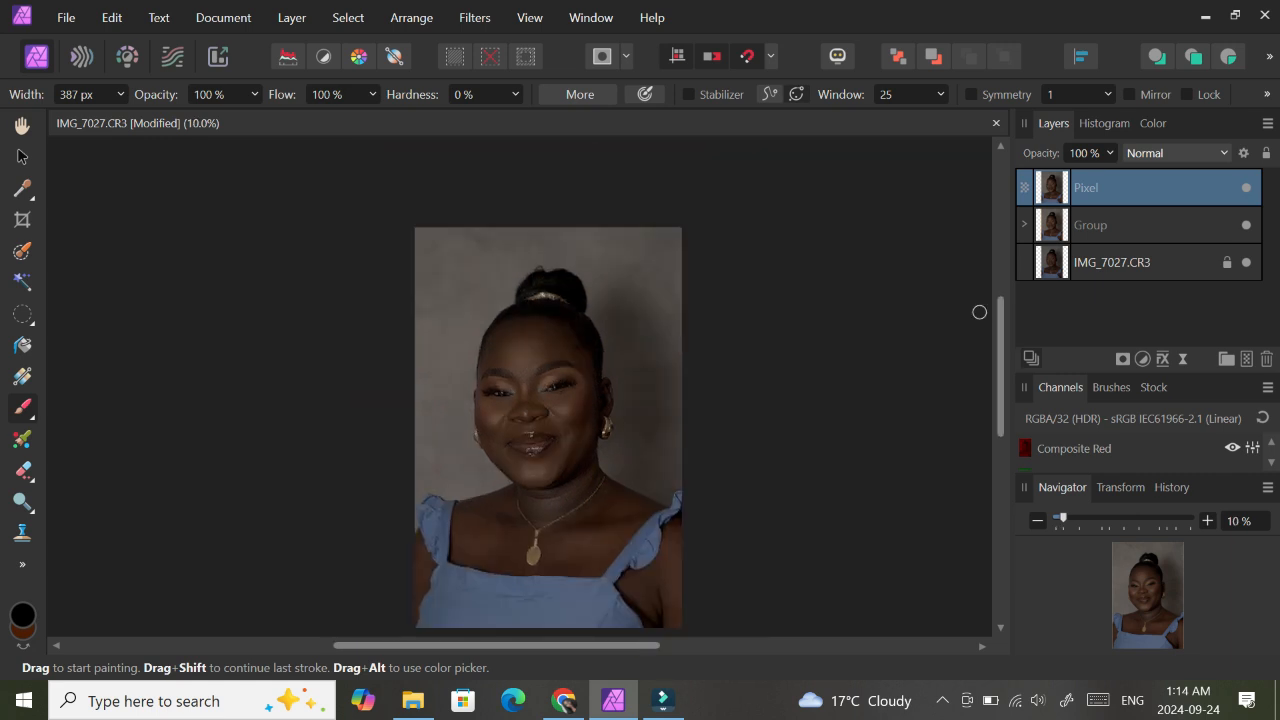
pyautogui.scroll(-1, 1005, 358)
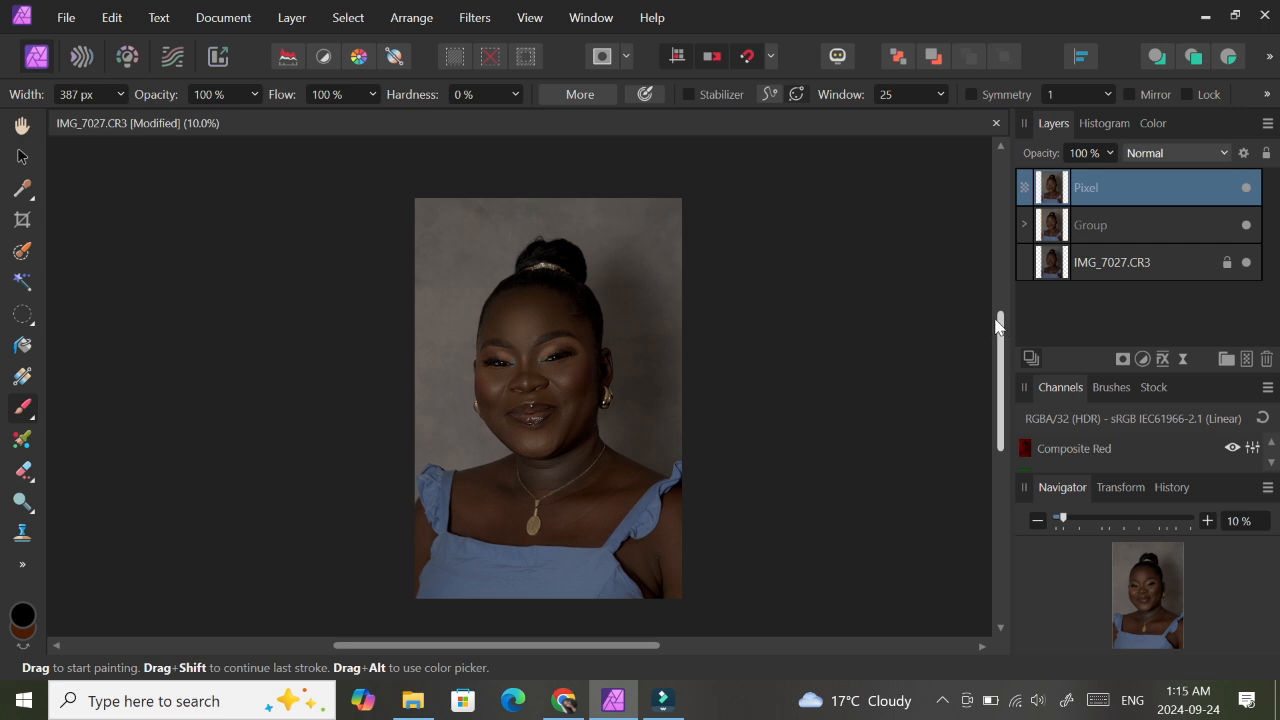
pyautogui.click(1143, 358)
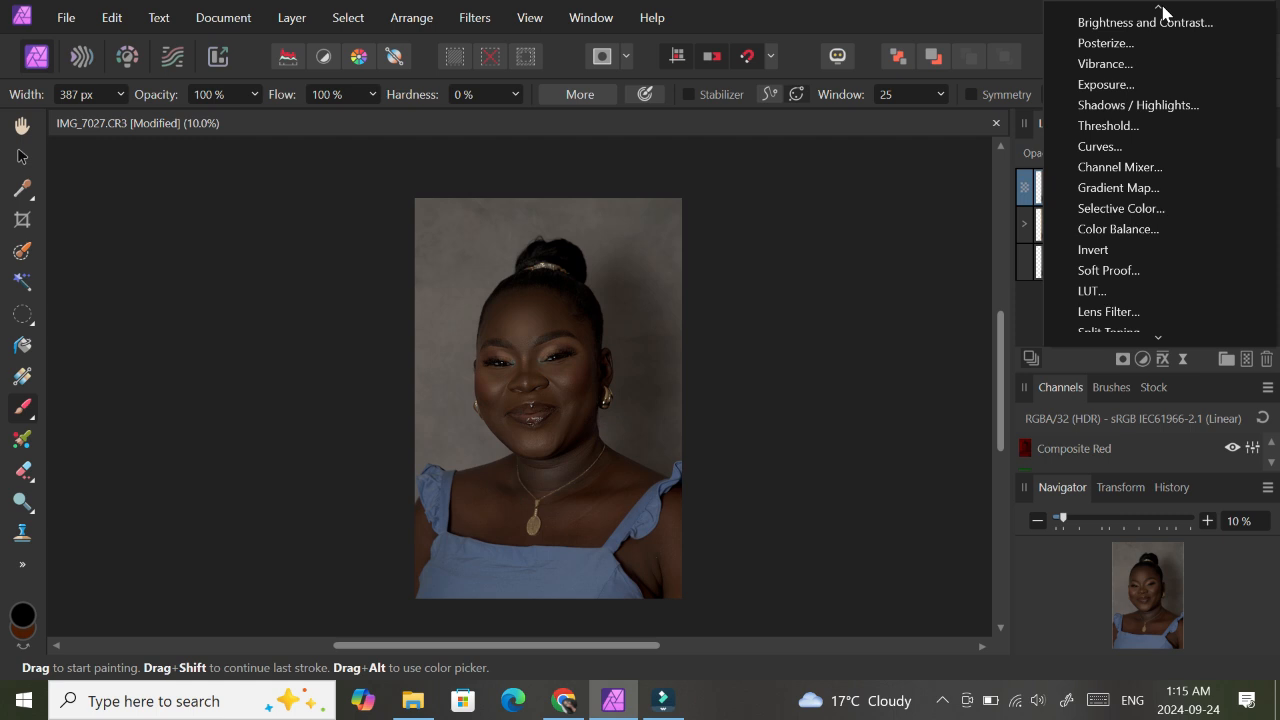
pyautogui.moveTo(1160, 9)
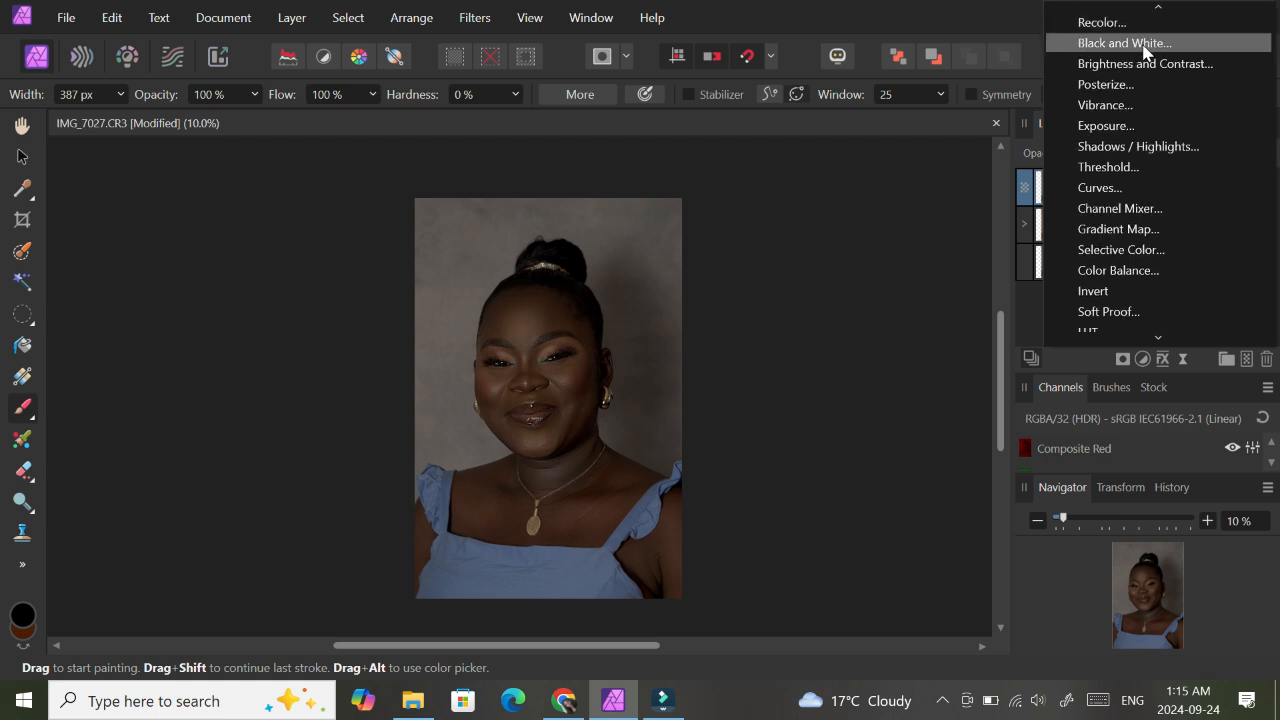
pyautogui.click(1145, 43)
pyautogui.moveTo(783, 214); pyautogui.dragTo(907, 178)
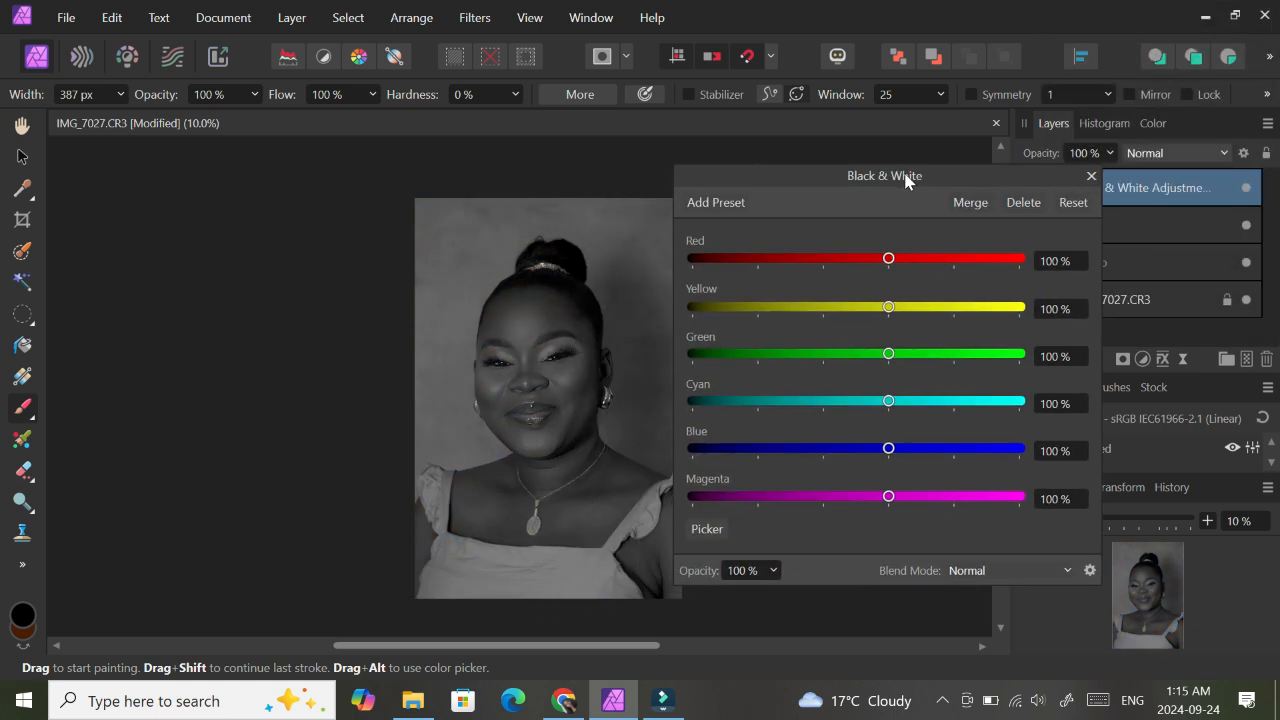
pyautogui.click(1091, 175)
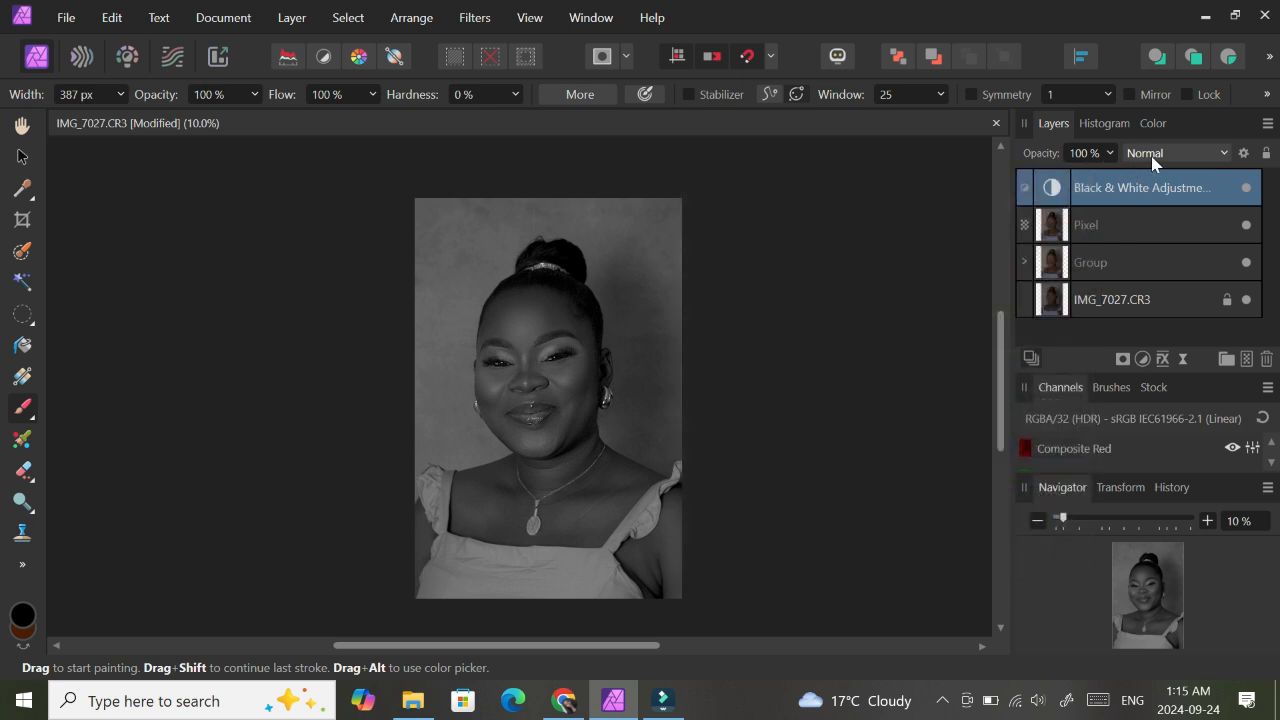
# - Blend the Black & White adjustment in Multiply mode at 60% opacity
pyautogui.click(1155, 155)
pyautogui.click(1157, 228)
pyautogui.click(1109, 153)
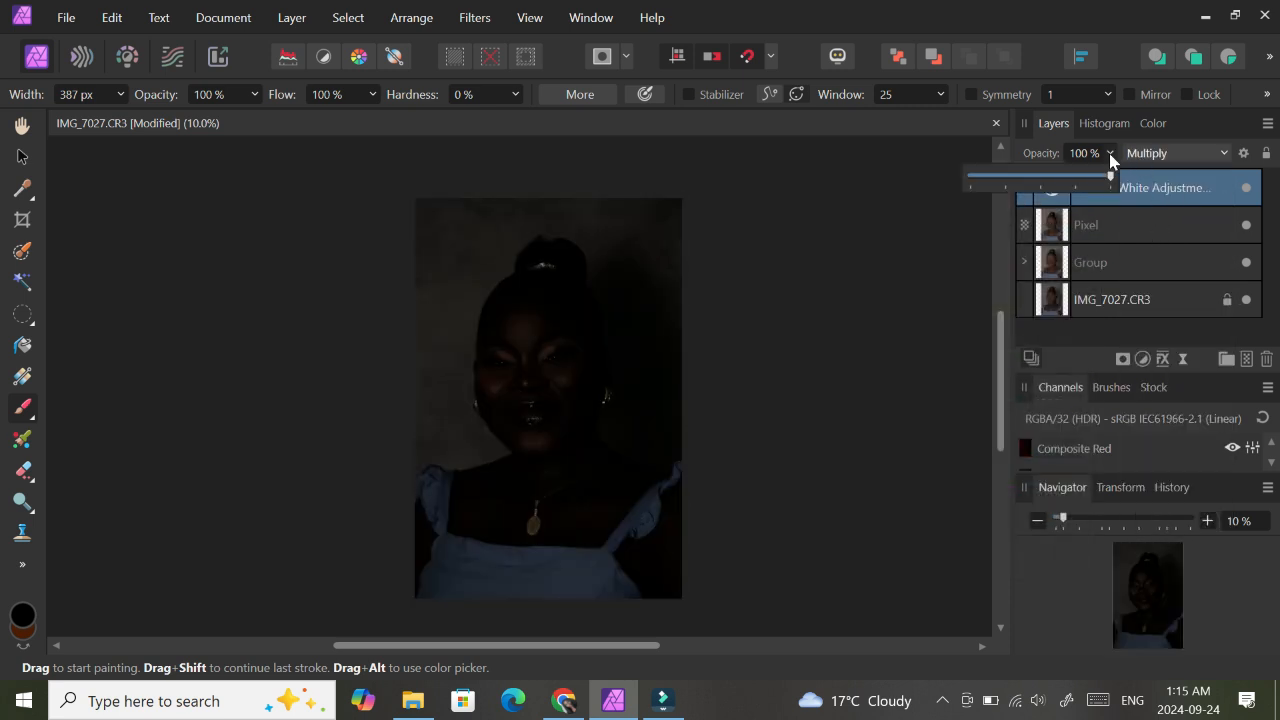
pyautogui.moveTo(1110, 176); pyautogui.dragTo(1057, 190)
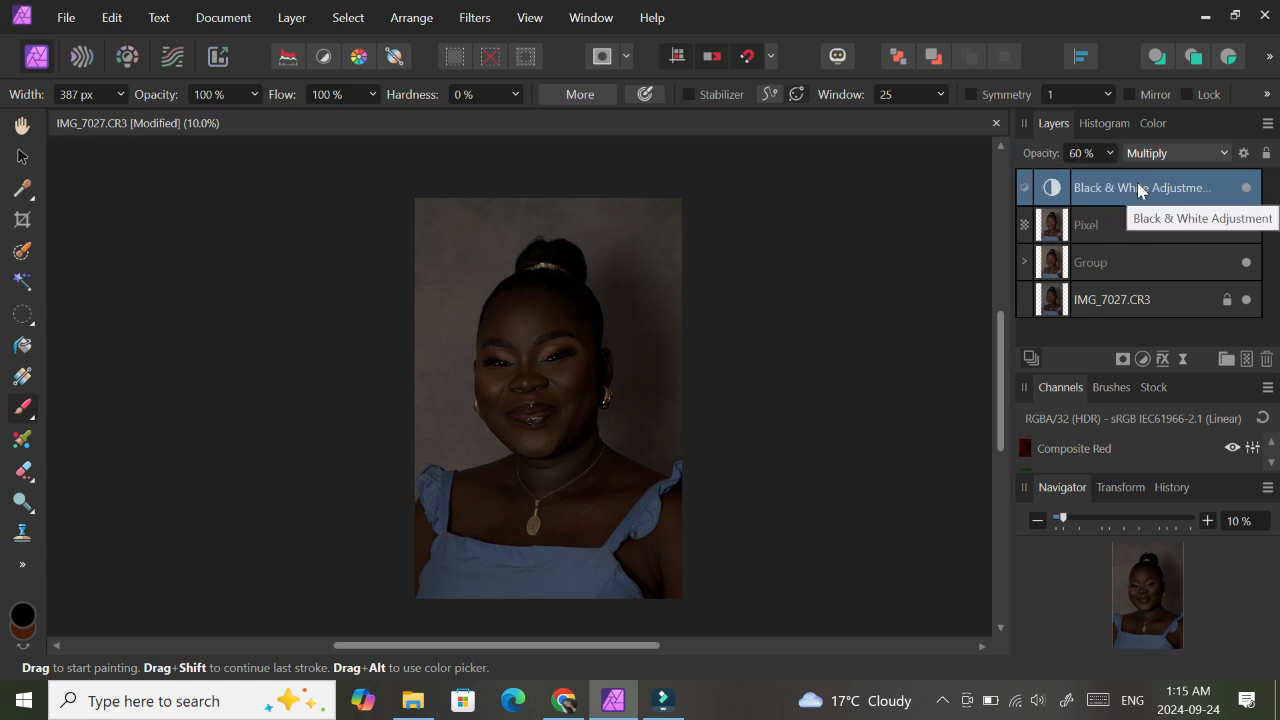
# - Add a second Black & White adjustment on top, set to Multiply at 60% opacity
pyautogui.click(1142, 358)
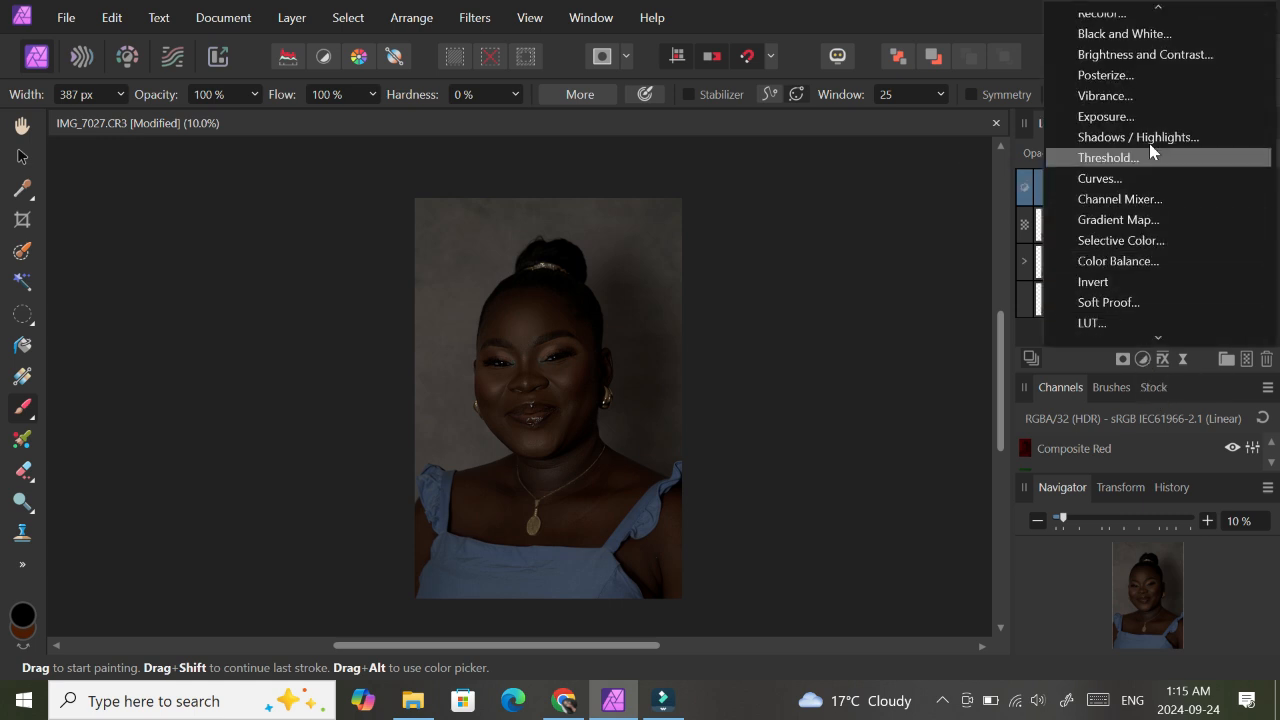
pyautogui.click(1100, 32)
pyautogui.click(1091, 175)
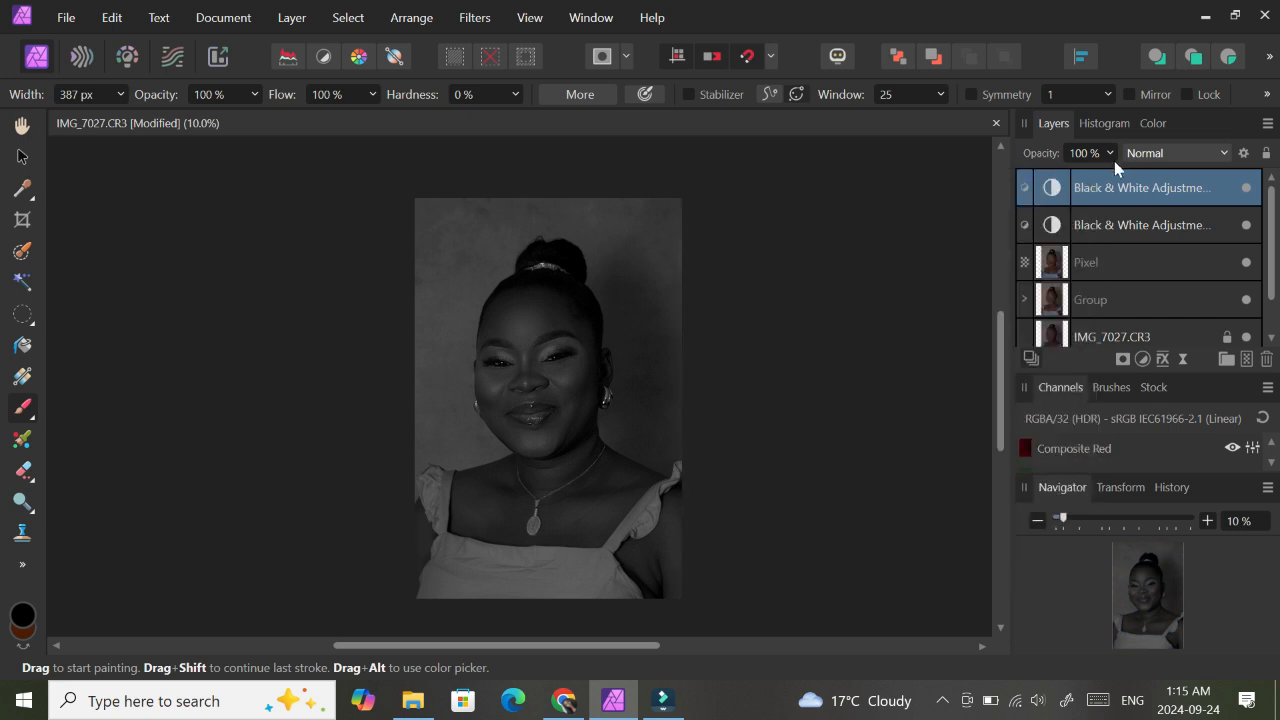
pyautogui.click(1146, 153)
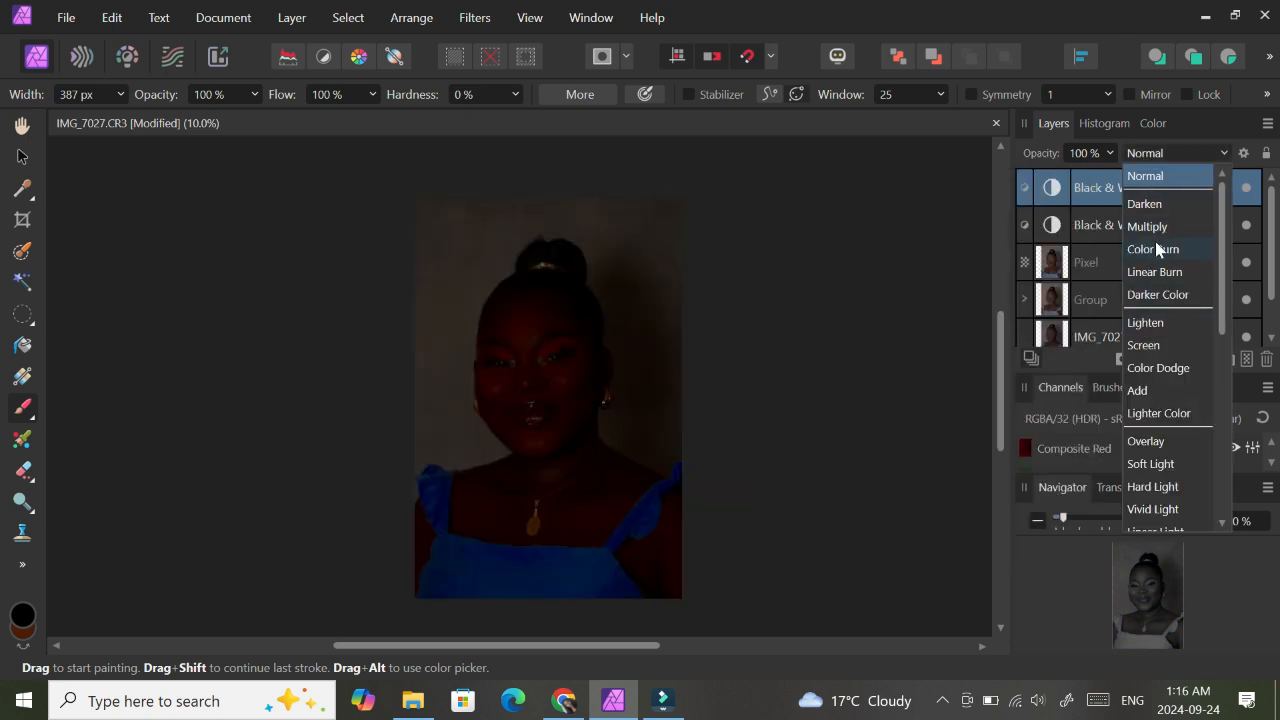
pyautogui.click(1148, 226)
pyautogui.click(1109, 153)
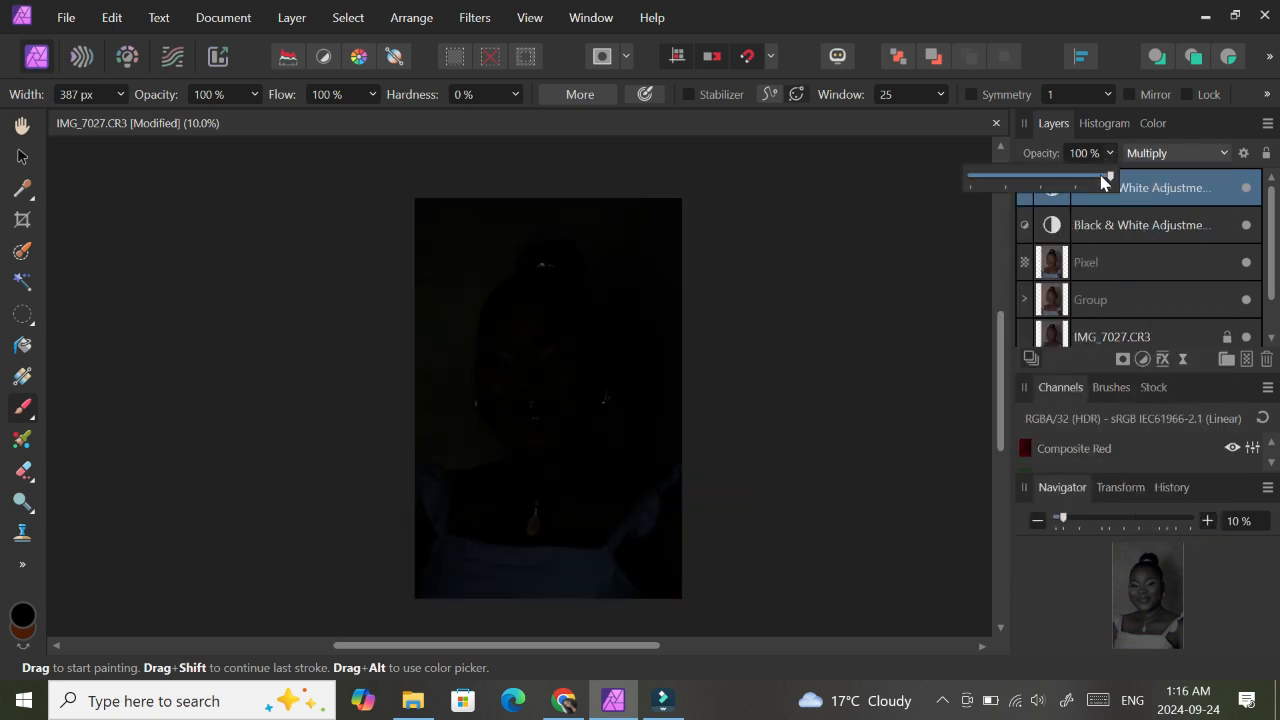
pyautogui.moveTo(1109, 176); pyautogui.dragTo(1056, 187)
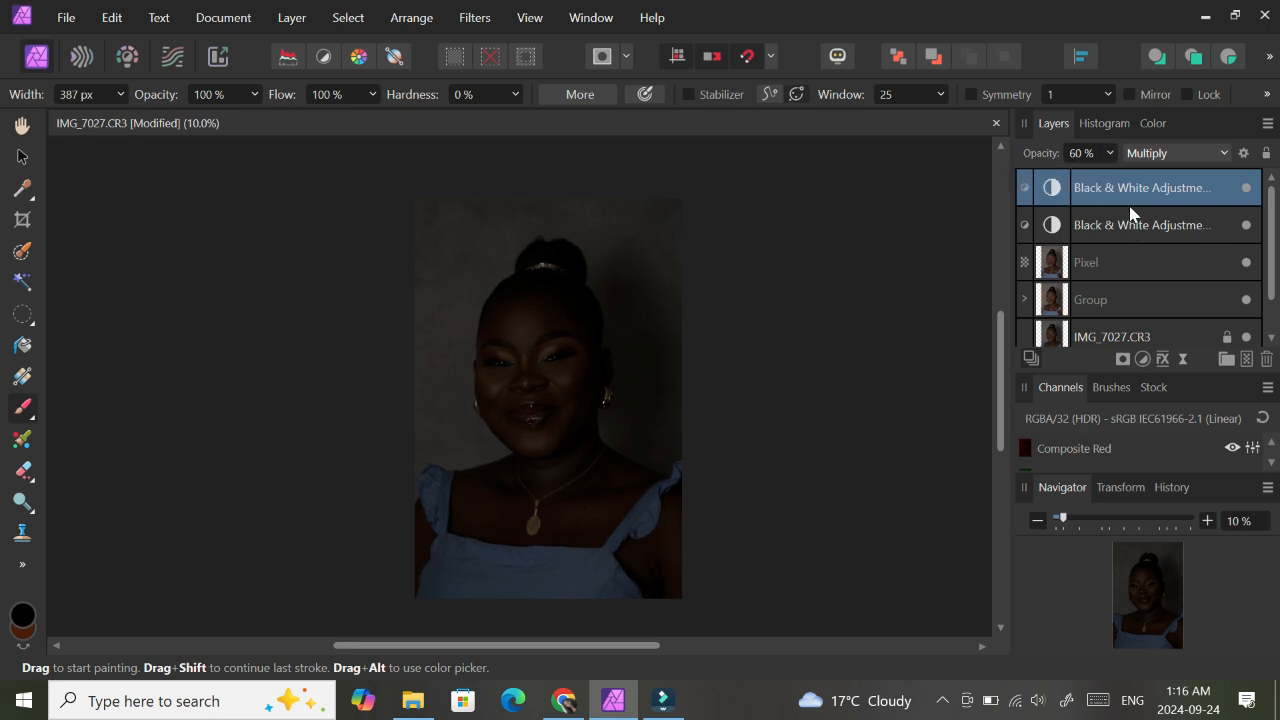
# - Add a Color Balance adjustment above the two Black & White adjustments, keeping its settings clear of the portrait
pyautogui.click(1142, 359)
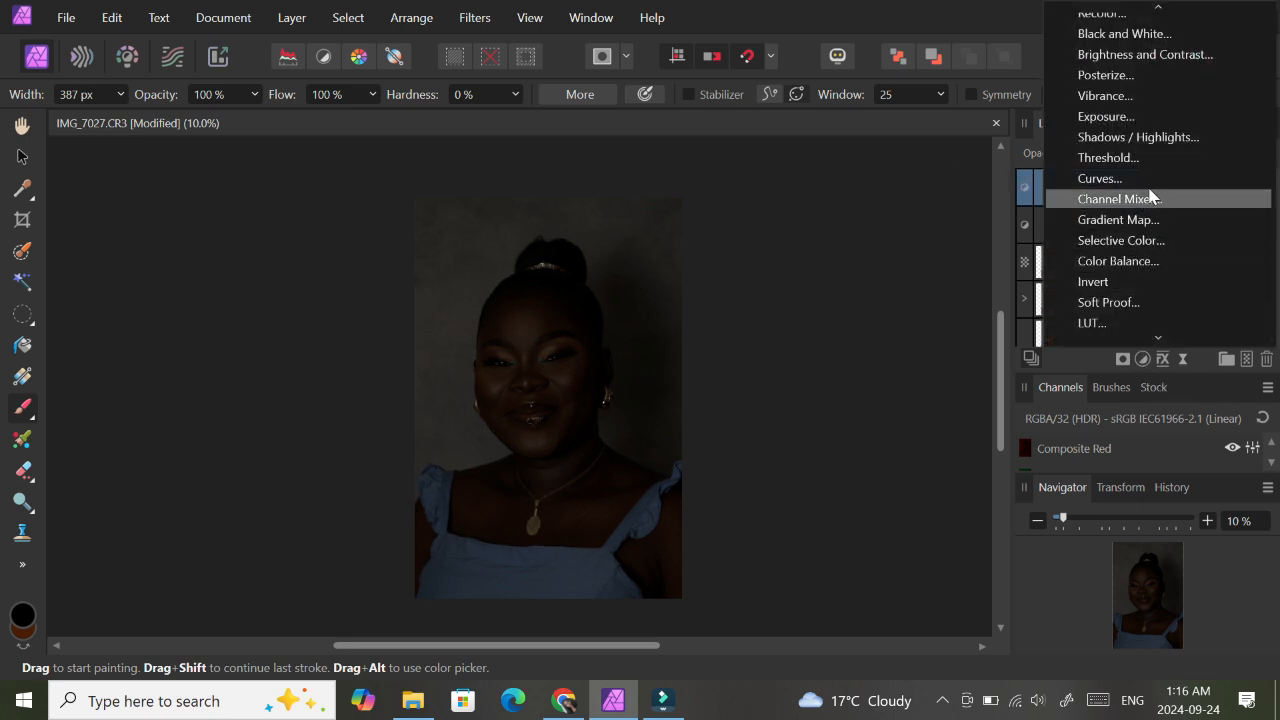
pyautogui.moveTo(1160, 12)
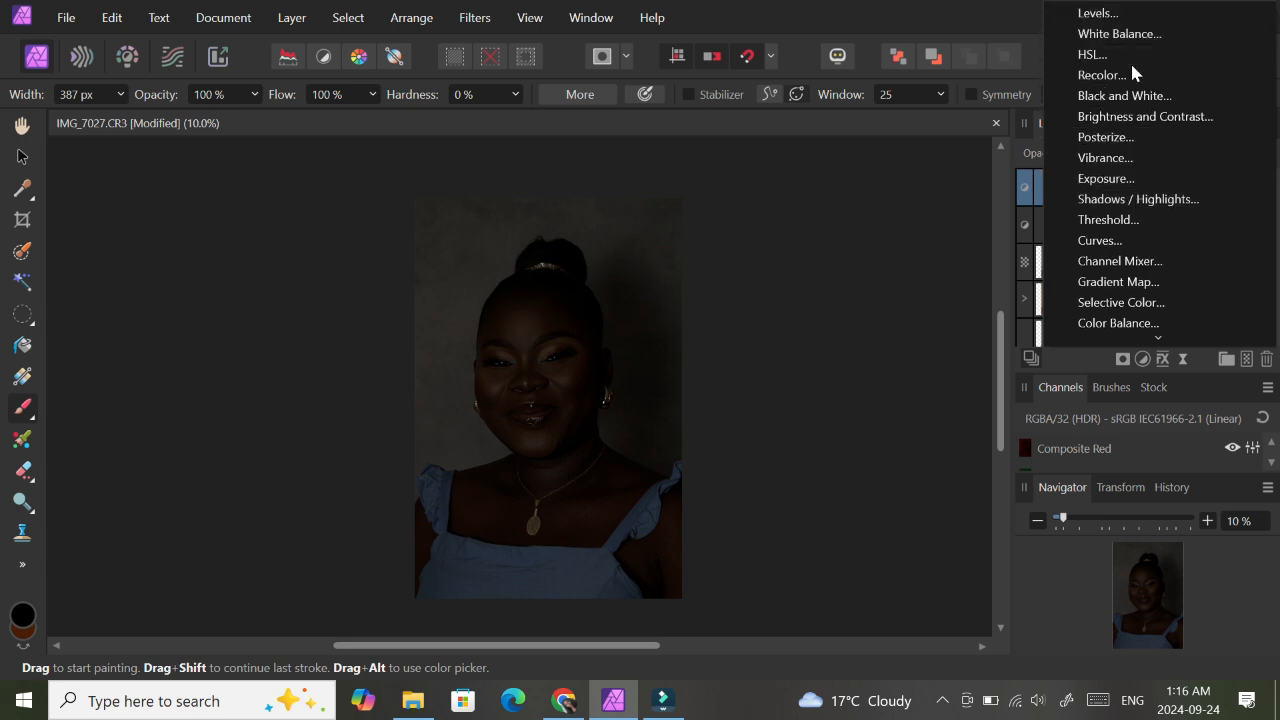
pyautogui.click(1140, 325)
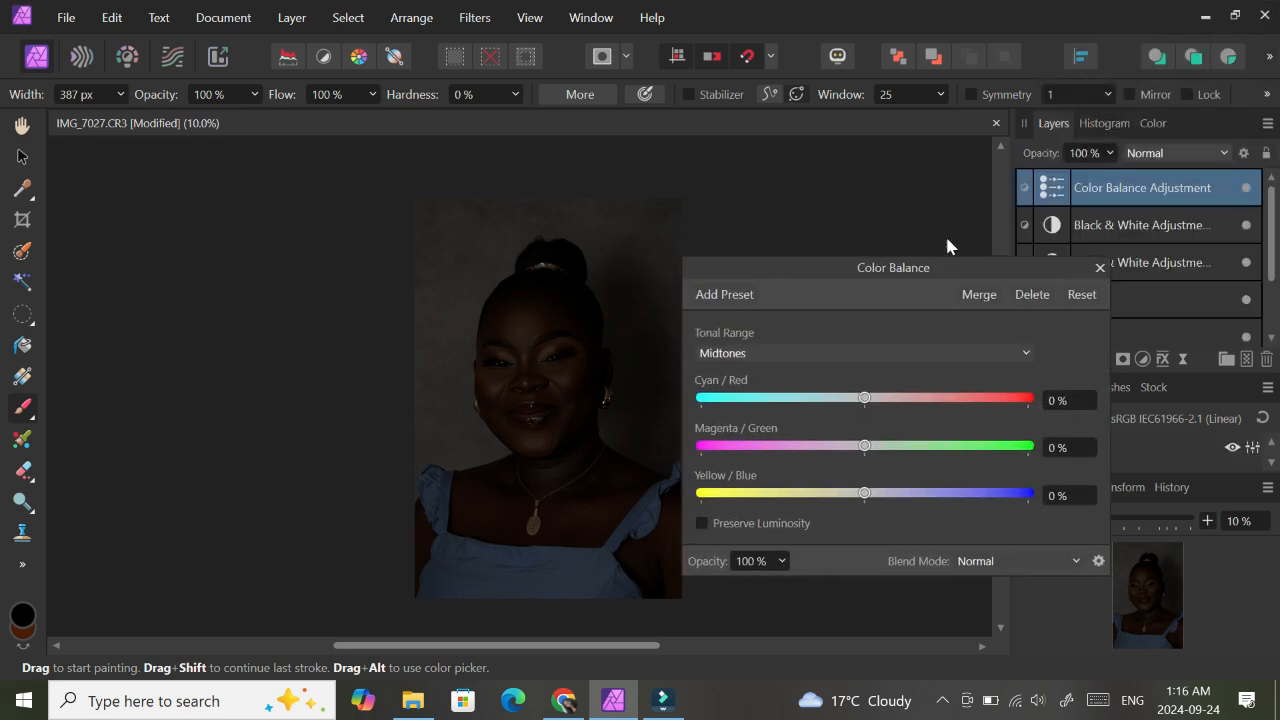
pyautogui.moveTo(938, 264); pyautogui.dragTo(976, 202)
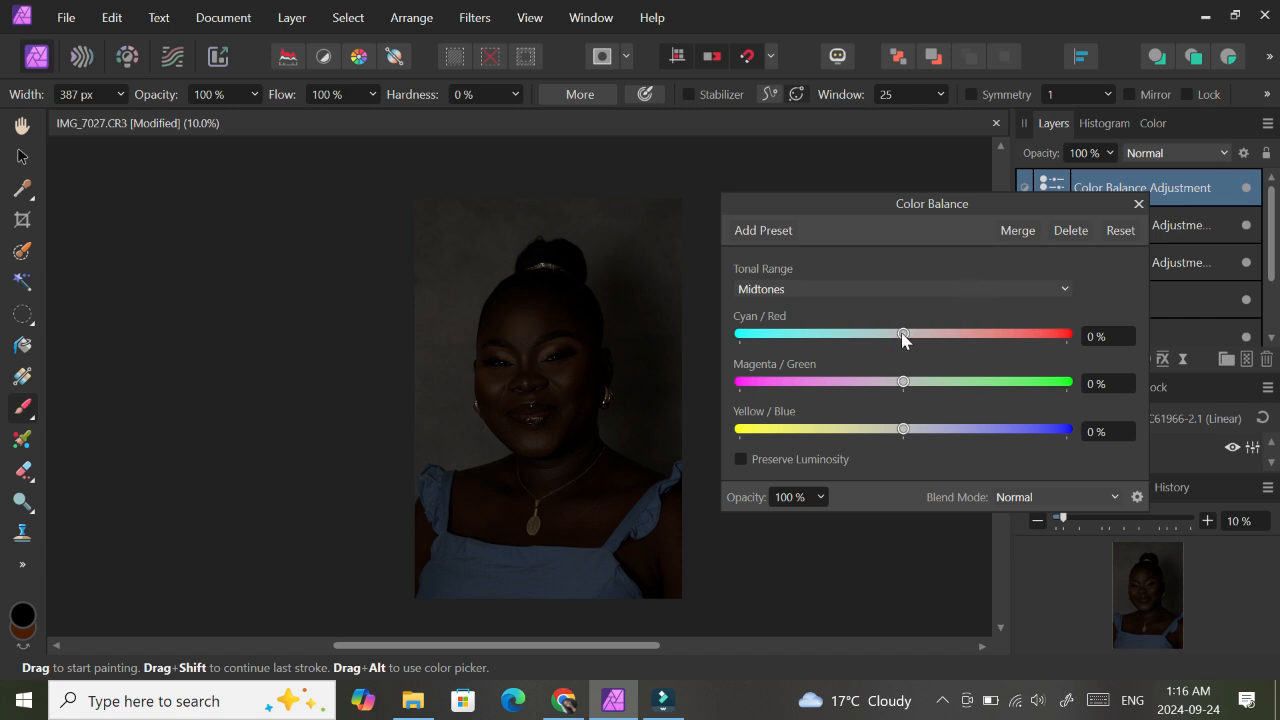
# - Shift the Color Balance adjustment's Shadows toward cyan, with Cyan/Red at -5%
pyautogui.moveTo(903, 337); pyautogui.dragTo(896, 339)
pyautogui.click(941, 288)
pyautogui.click(928, 311)
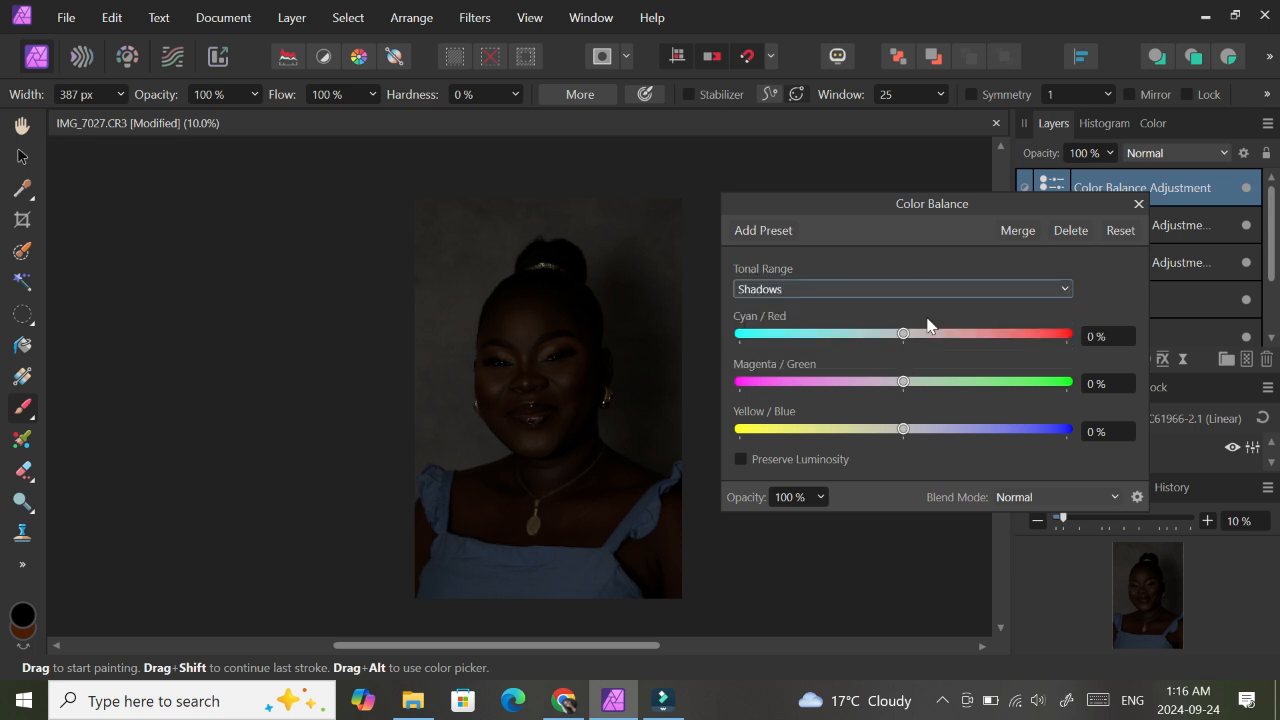
pyautogui.moveTo(903, 337); pyautogui.dragTo(896, 343)
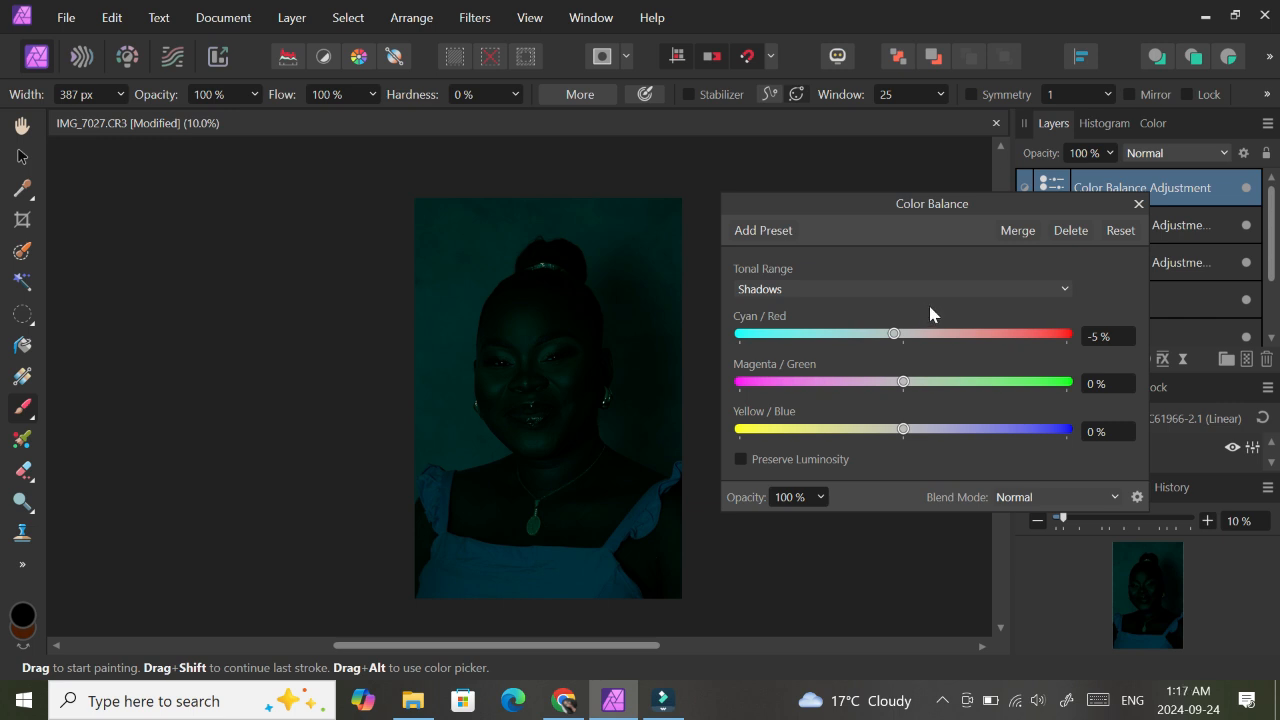
pyautogui.click(1138, 205)
# - Add a third Black & White adjustment above Color Balance, with Red and Yellow at 200%
pyautogui.click(1141, 359)
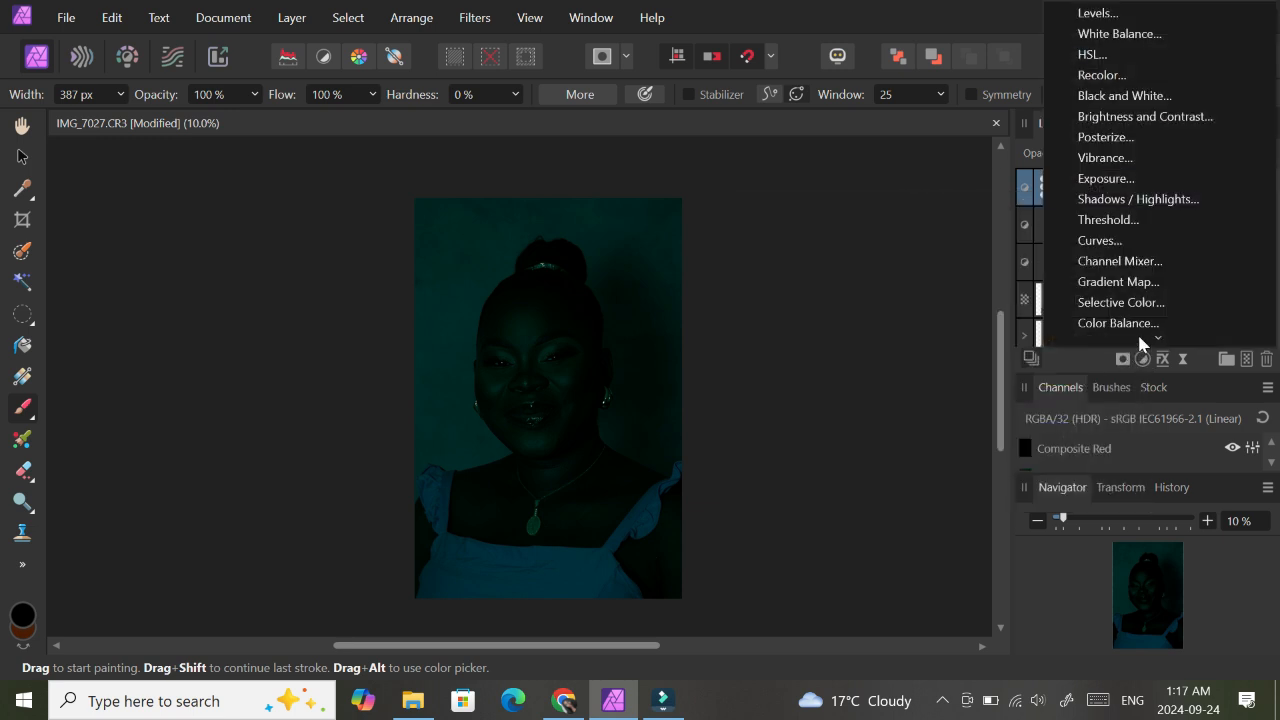
pyautogui.click(1163, 100)
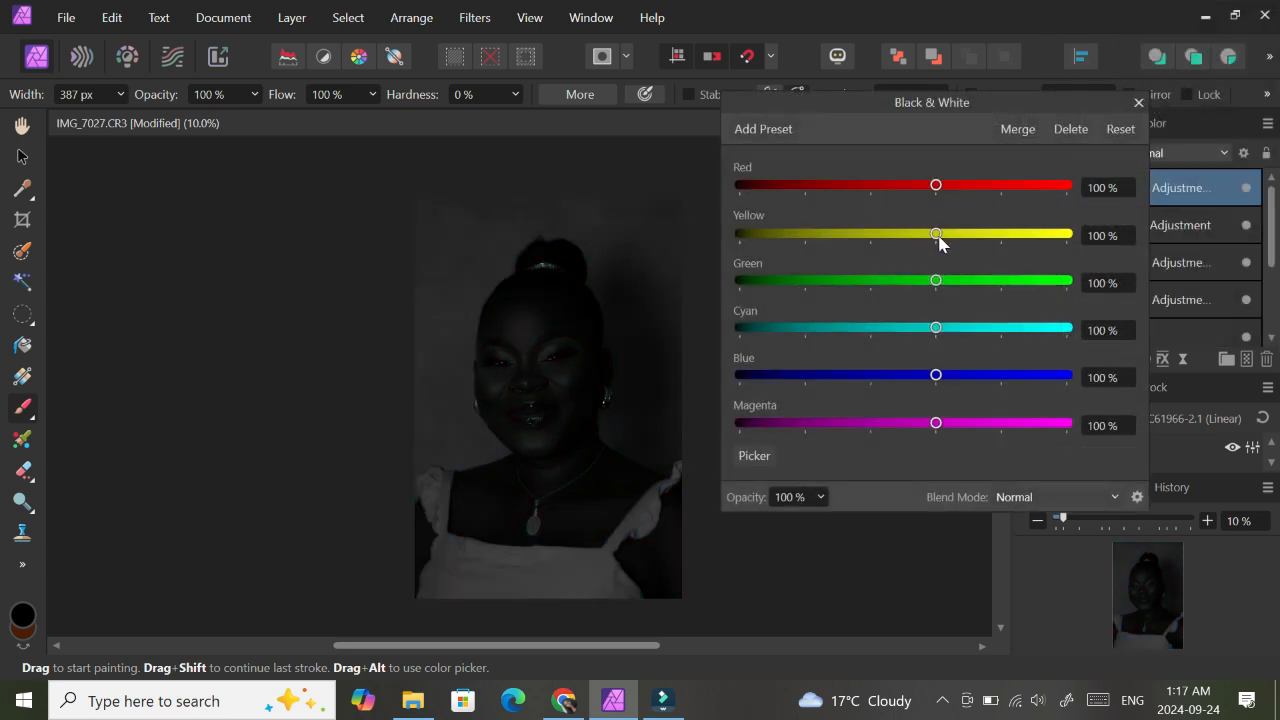
pyautogui.moveTo(937, 187); pyautogui.dragTo(1002, 187)
pyautogui.moveTo(937, 234); pyautogui.dragTo(1001, 240)
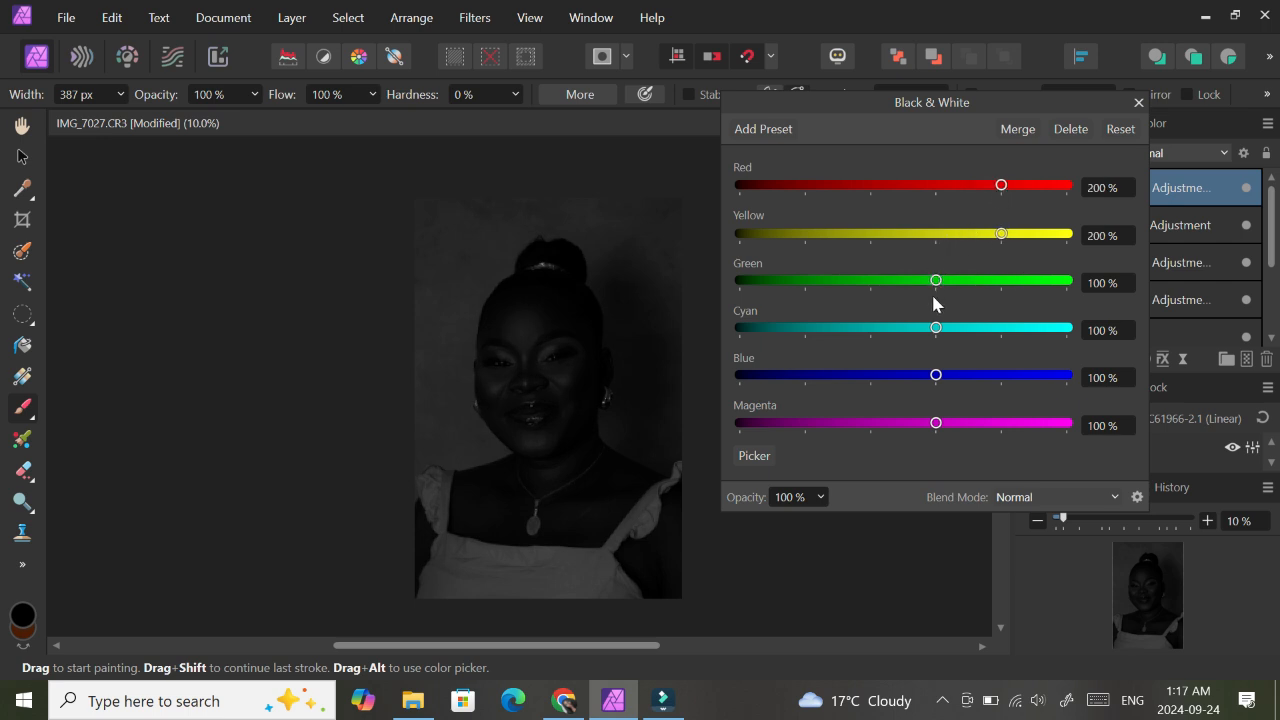
pyautogui.click(1138, 102)
# - Add a Brightness / Contrast adjustment at the top of the stack with Brightness at 31%
pyautogui.click(1142, 358)
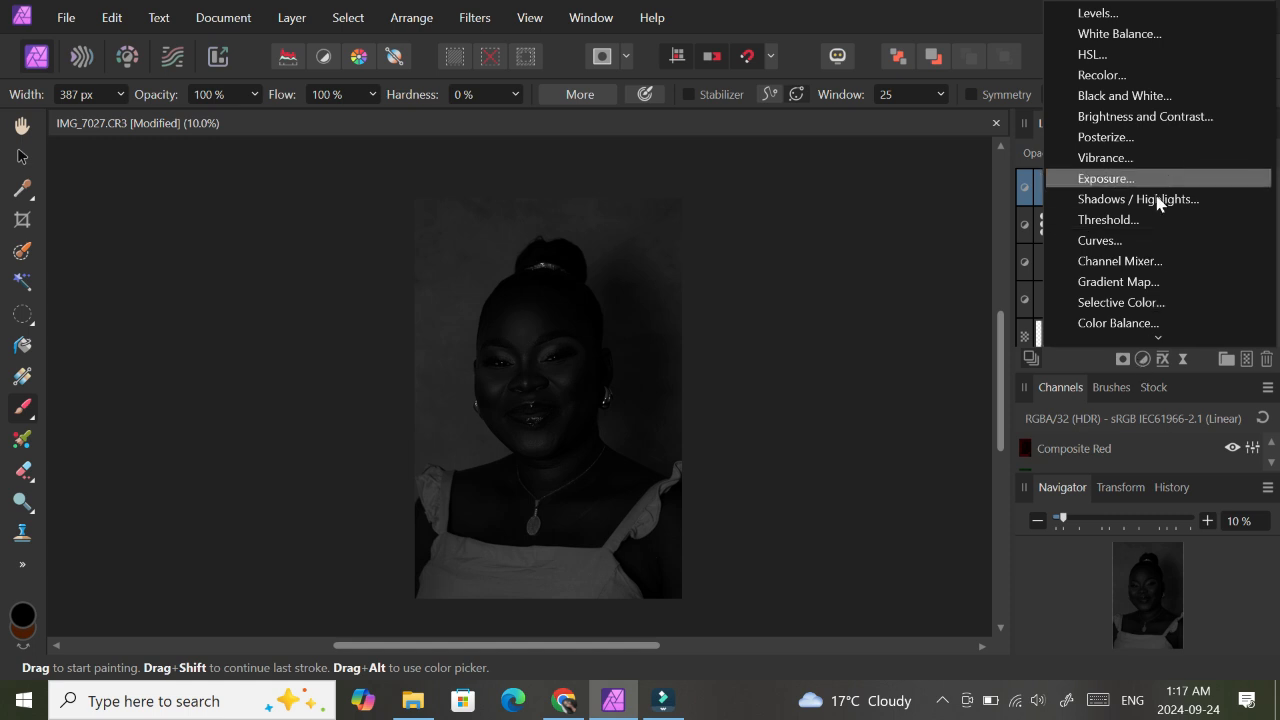
pyautogui.click(1168, 118)
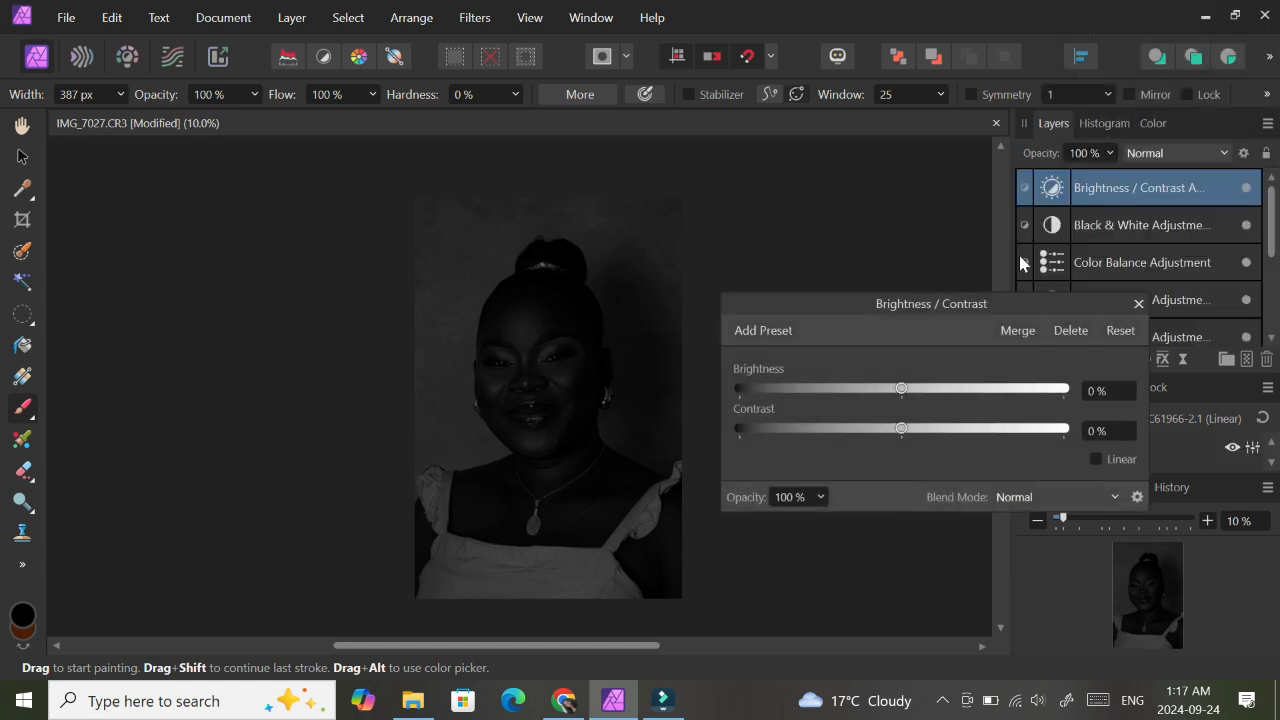
pyautogui.moveTo(909, 396); pyautogui.dragTo(955, 406)
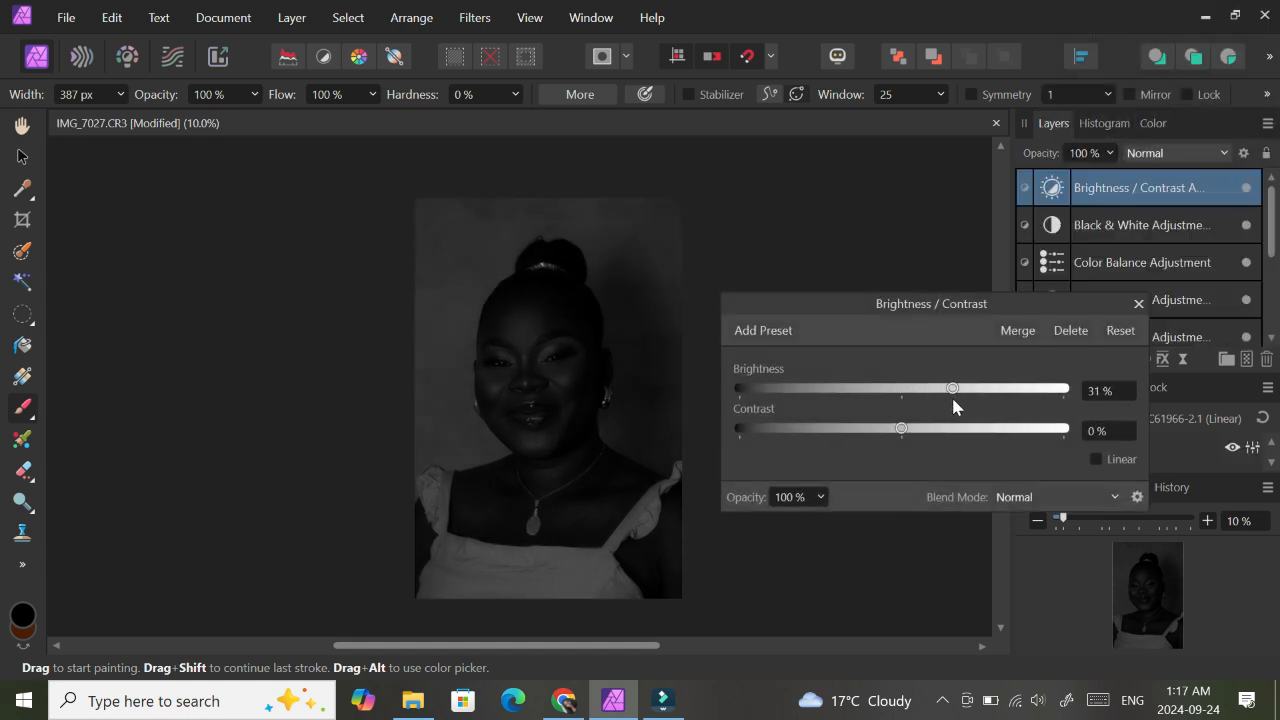
# - Set the Black & White adjustment above Color Balance to Multiply at 28% opacity and hide it
pyautogui.click(1094, 232)
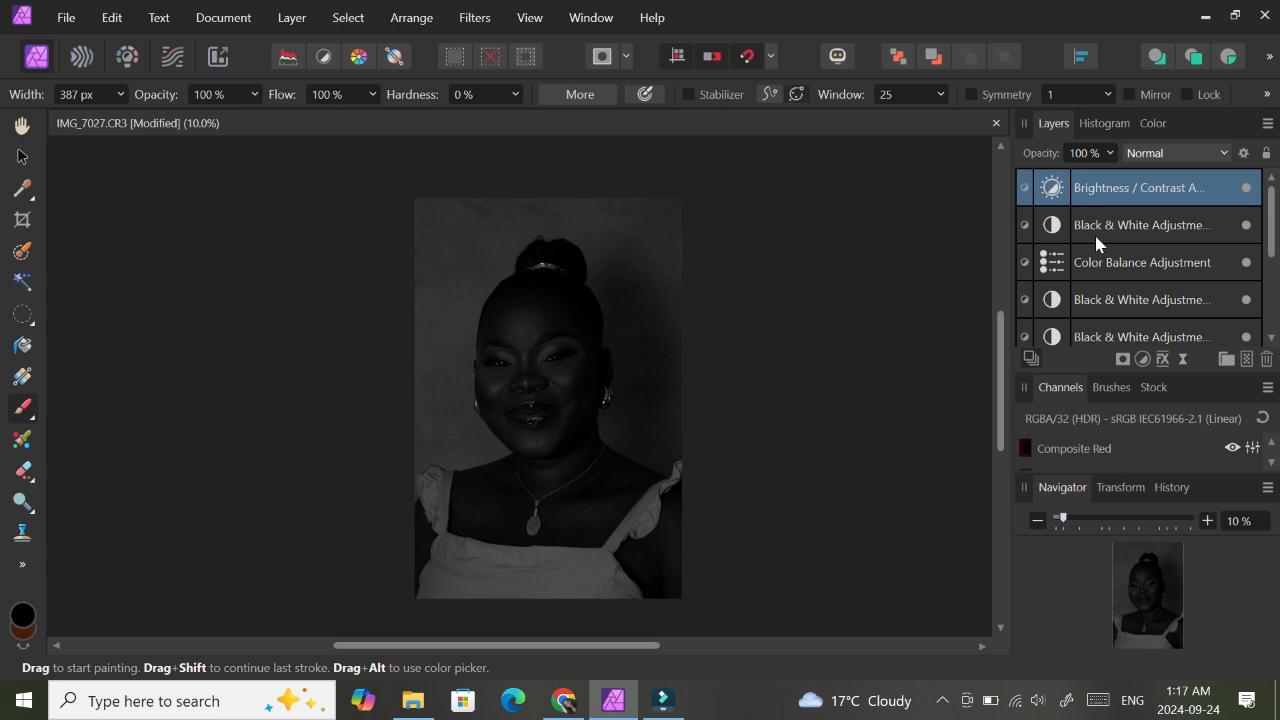
pyautogui.click(1160, 153)
pyautogui.click(1148, 226)
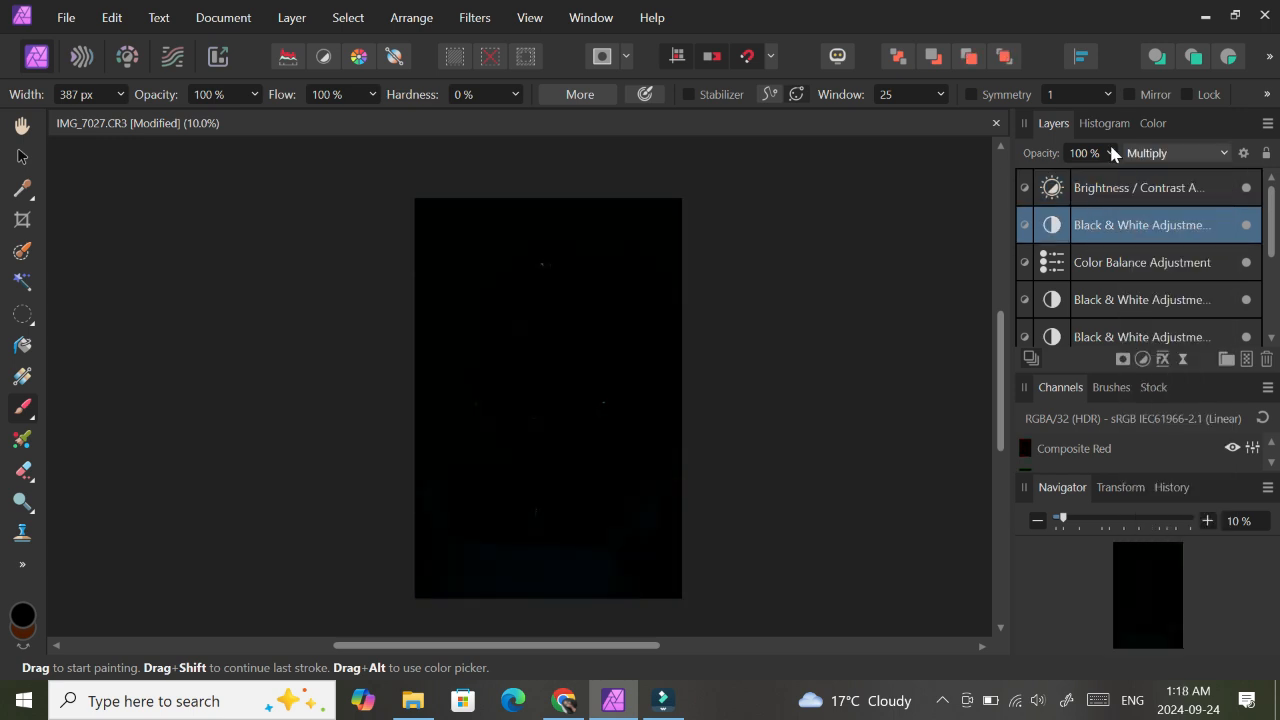
pyautogui.moveTo(1109, 153); pyautogui.dragTo(1008, 188)
pyautogui.click(1092, 227)
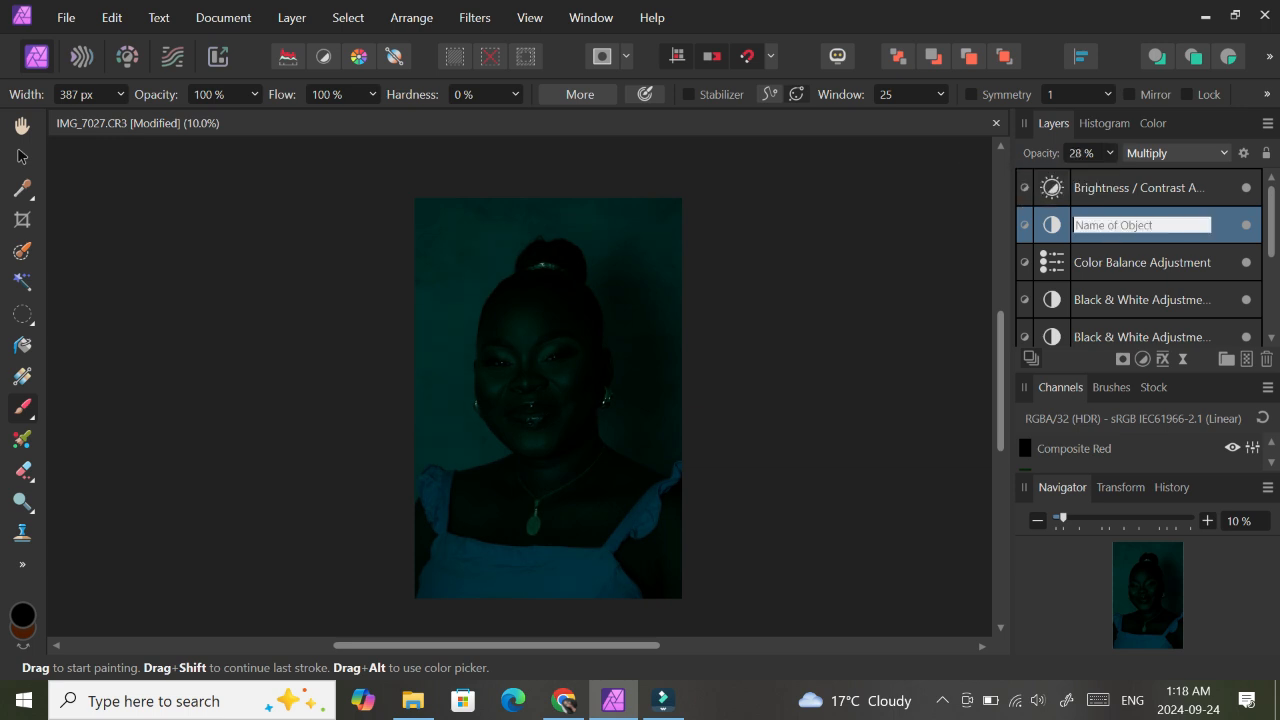
pyautogui.click(1105, 263)
# - Raise the Brightness / Contrast adjustment's Brightness to 55%
pyautogui.scroll(1, 1000, 323)
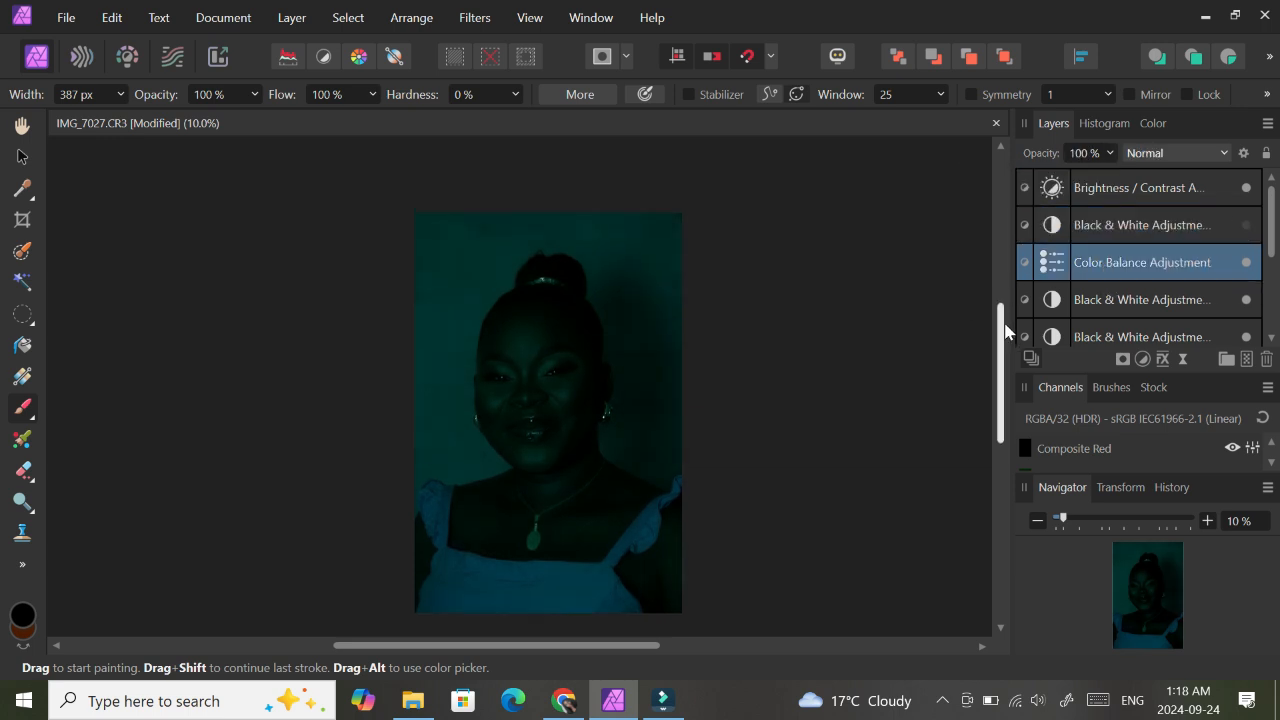
pyautogui.scroll(2, 751, 371)
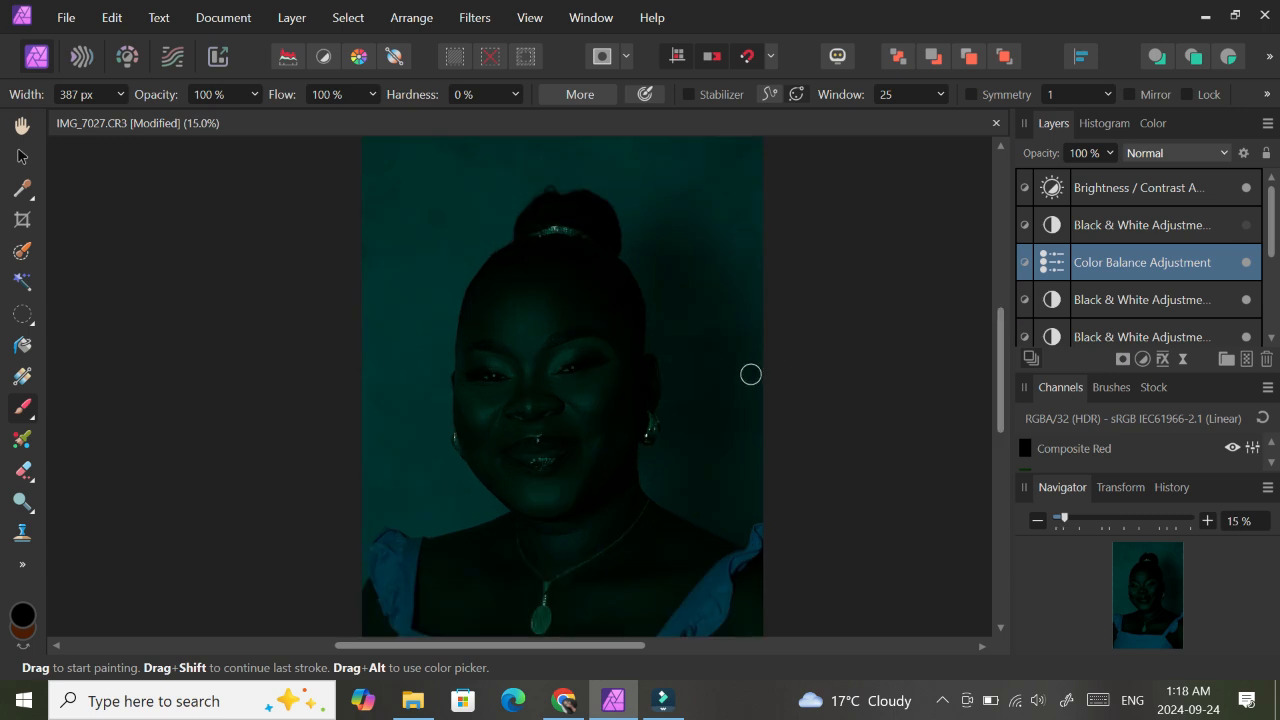
pyautogui.scroll(-1, 1000, 340)
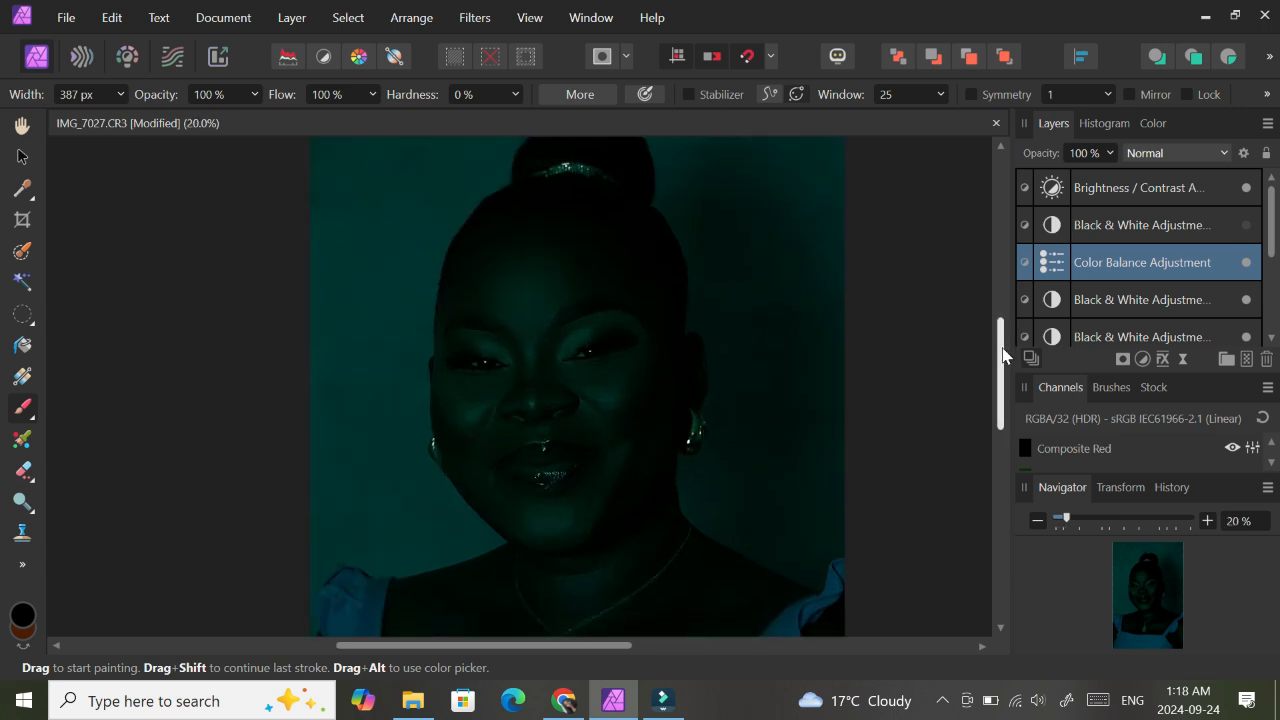
pyautogui.doubleClick(1052, 187)
pyautogui.moveTo(944, 389); pyautogui.dragTo(989, 389)
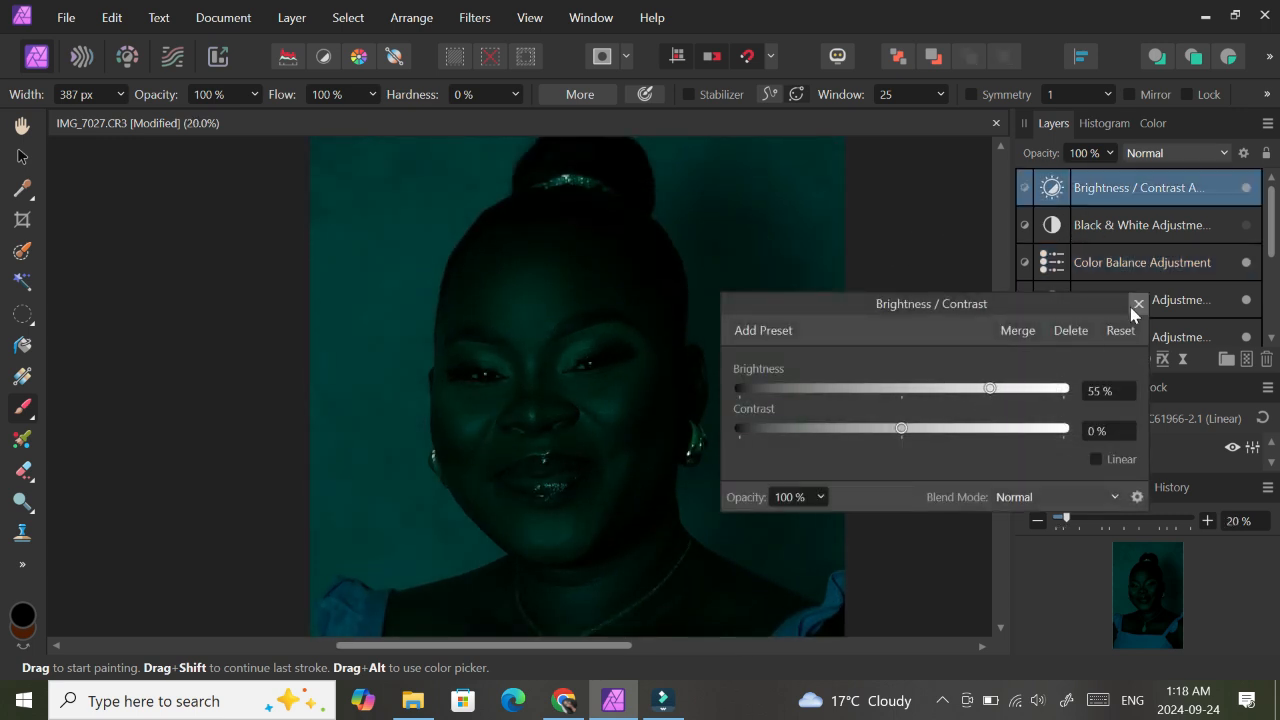
pyautogui.click(1138, 304)
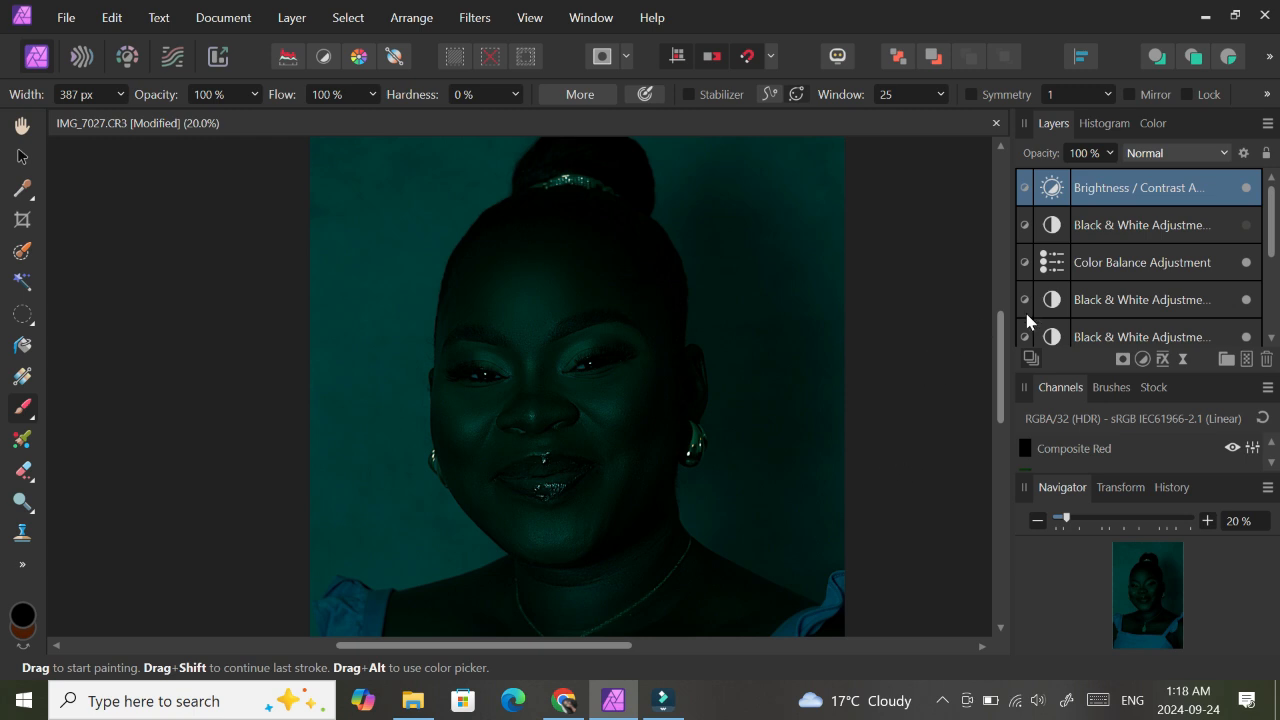
# - Hide the Color Balance adjustment and view the whole portrait at 10% zoom
pyautogui.hotkey('ctrl', '-')
pyautogui.hotkey('ctrl', '-')
pyautogui.moveTo(999, 346); pyautogui.dragTo(998, 359)
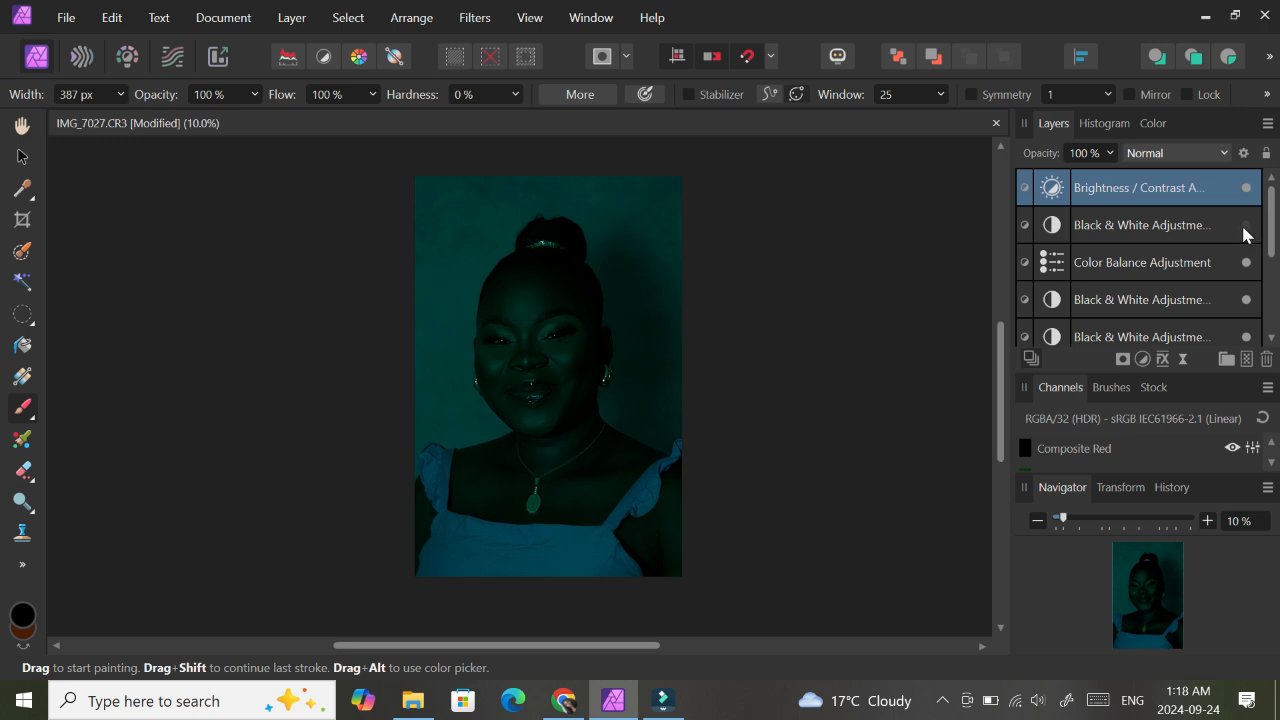
pyautogui.moveTo(1270, 251)
pyautogui.mouseDown()
pyautogui.moveTo(1270, 264)
pyautogui.moveTo(1270, 247)
pyautogui.mouseUp()
pyautogui.click(1246, 262)
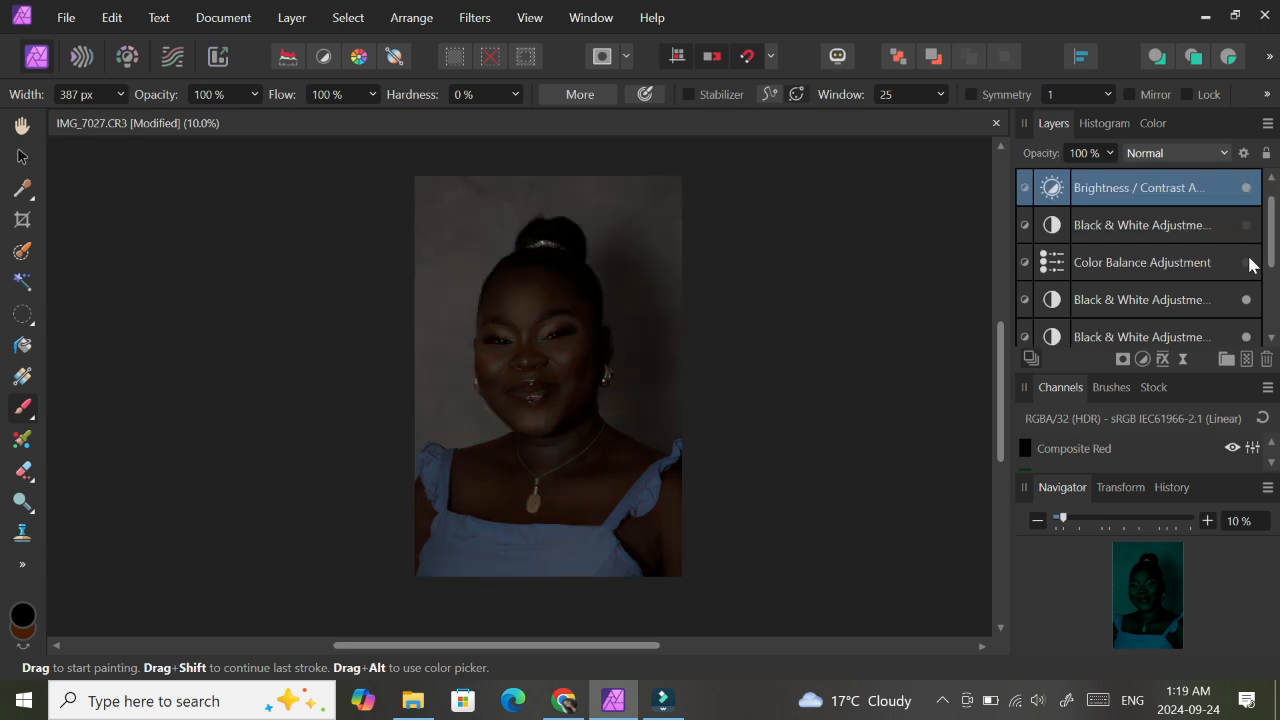
# - Review the Color Balance adjustment's Highlights and Midtones ranges and delete the adjustment
pyautogui.doubleClick(1052, 262)
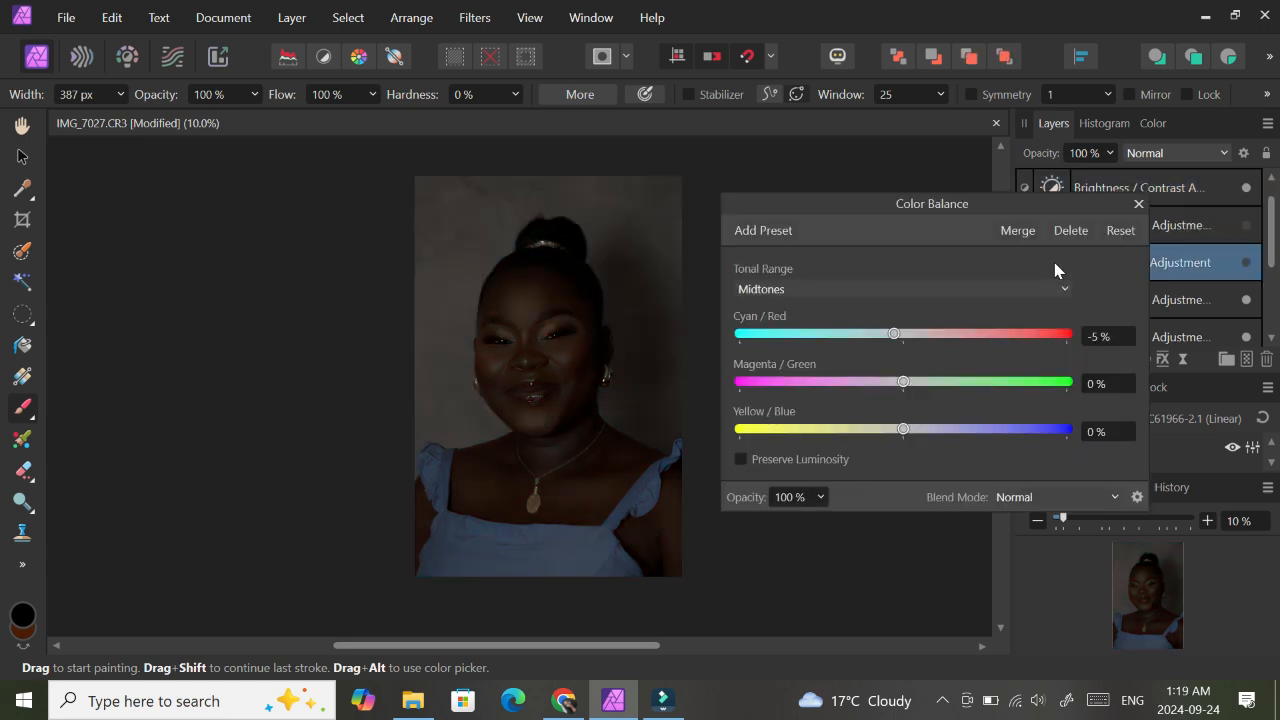
pyautogui.click(1007, 290)
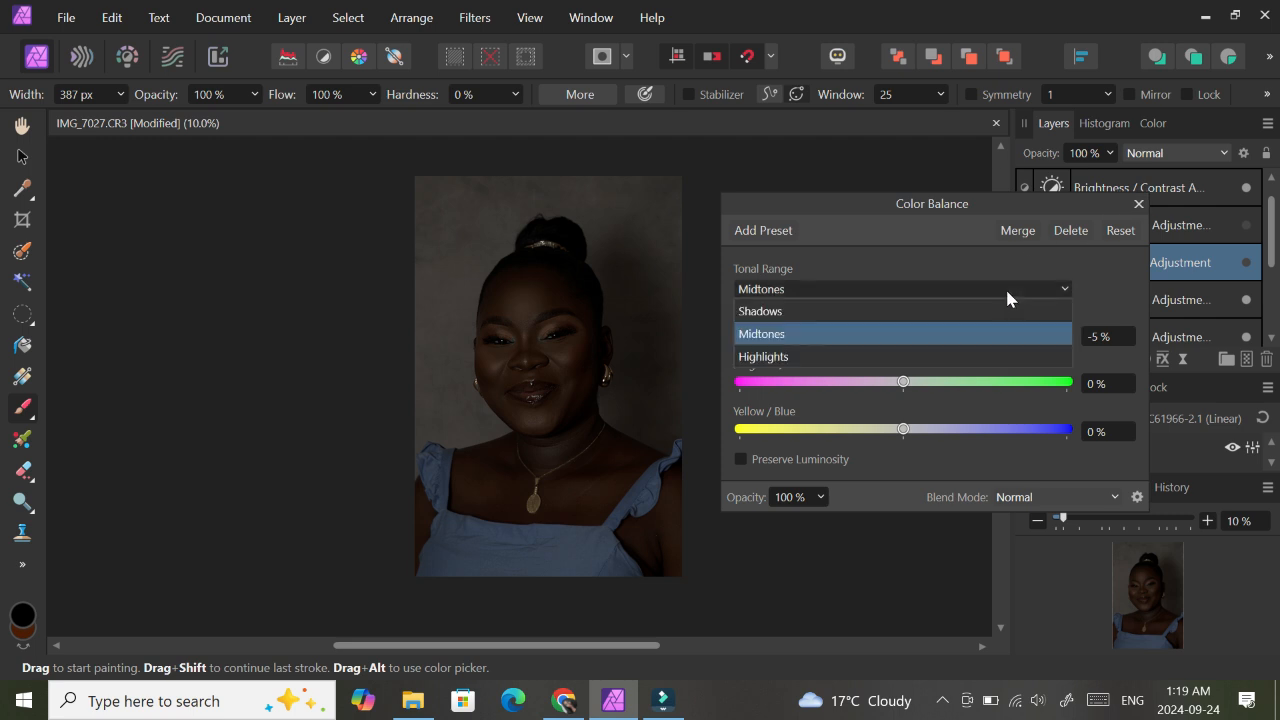
pyautogui.click(988, 356)
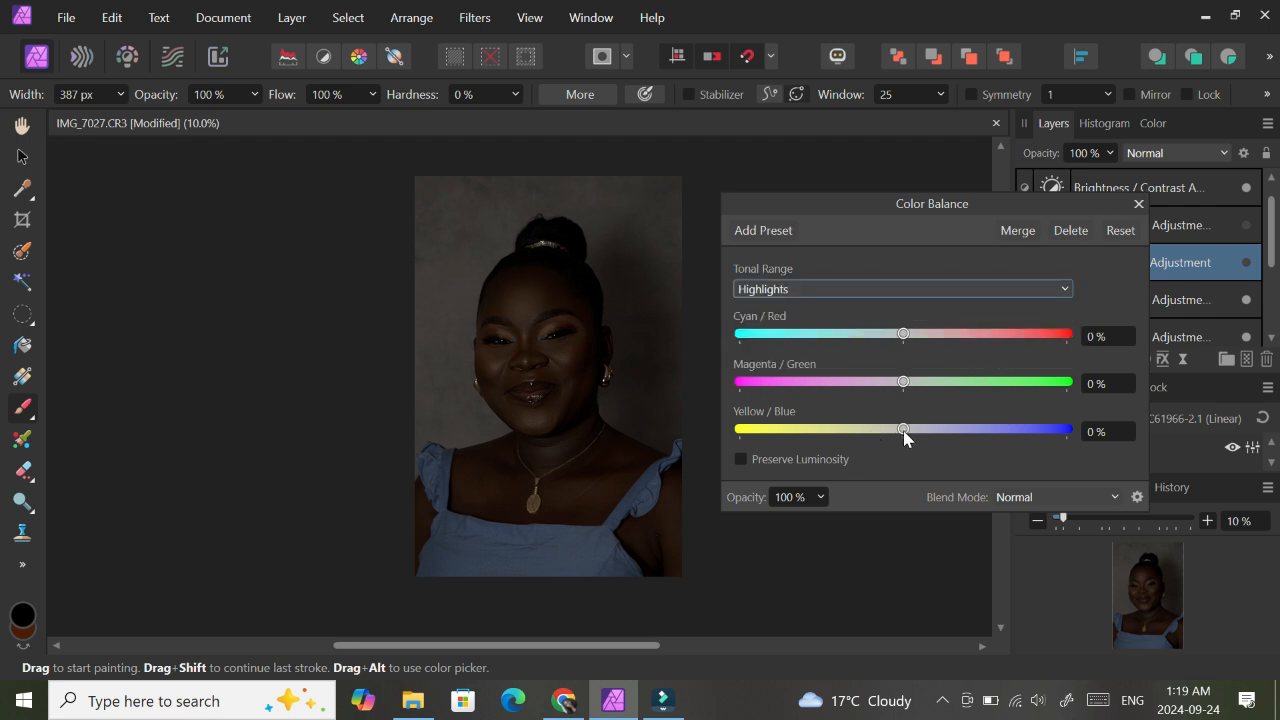
pyautogui.click(945, 290)
pyautogui.click(931, 338)
pyautogui.click(966, 290)
pyautogui.click(941, 356)
pyautogui.click(1136, 205)
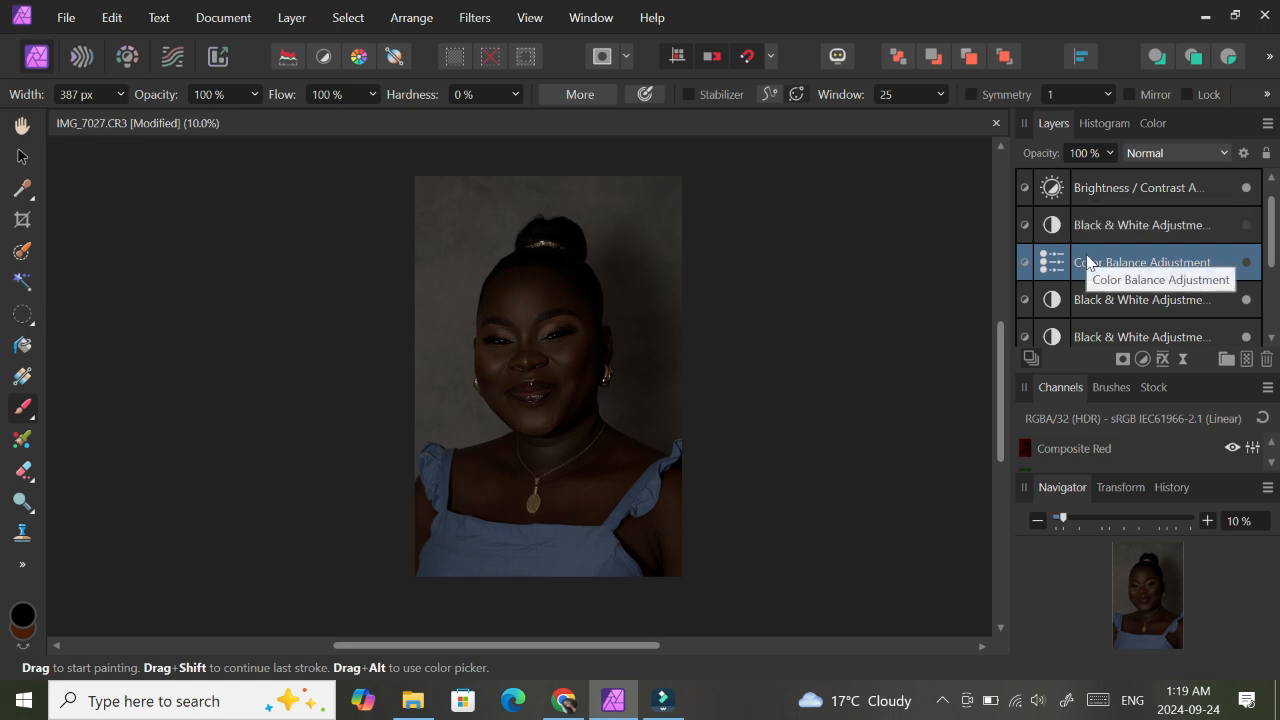
pyautogui.press('Delete')
# - Raise the Brightness slider of the top Brightness / Contrast adjustment slightly further
pyautogui.doubleClick(1053, 189)
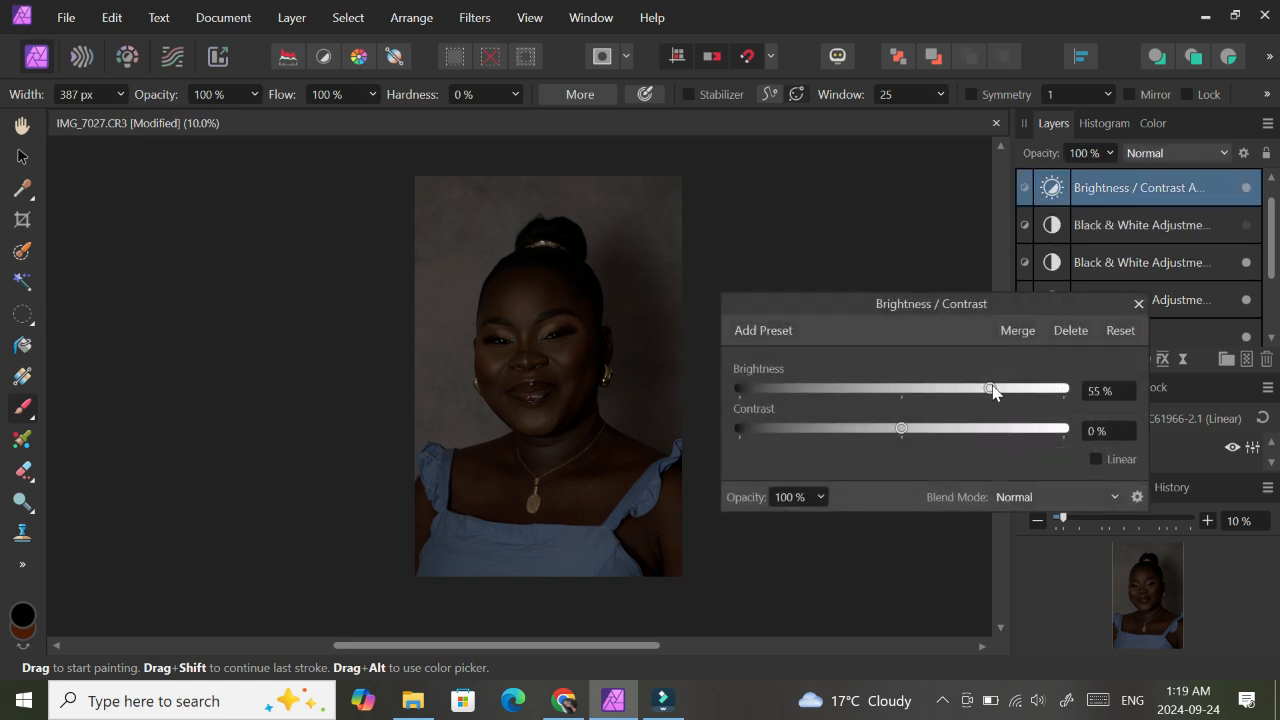
pyautogui.moveTo(993, 390); pyautogui.dragTo(1015, 405)
pyautogui.click(1138, 303)
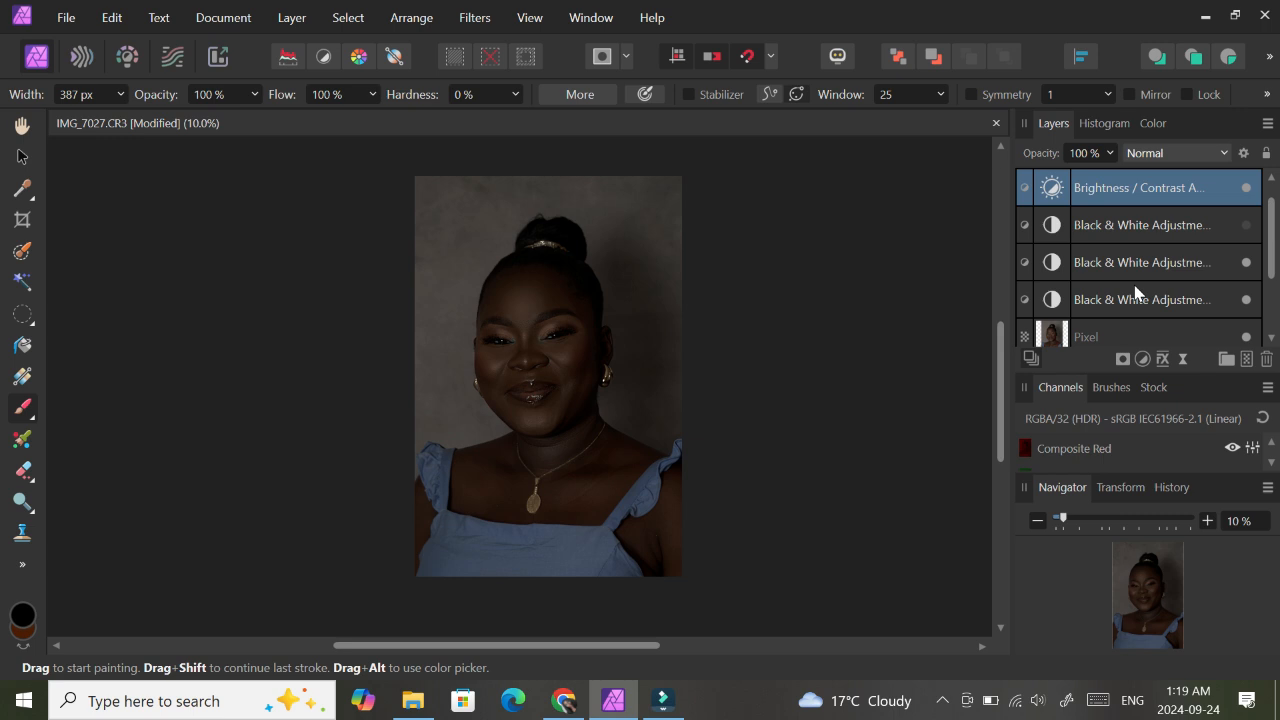
# - Add a Shadows / Highlights adjustment at the top of the stack with Shadows at 60% and Highlights at 56%
pyautogui.click(1142, 358)
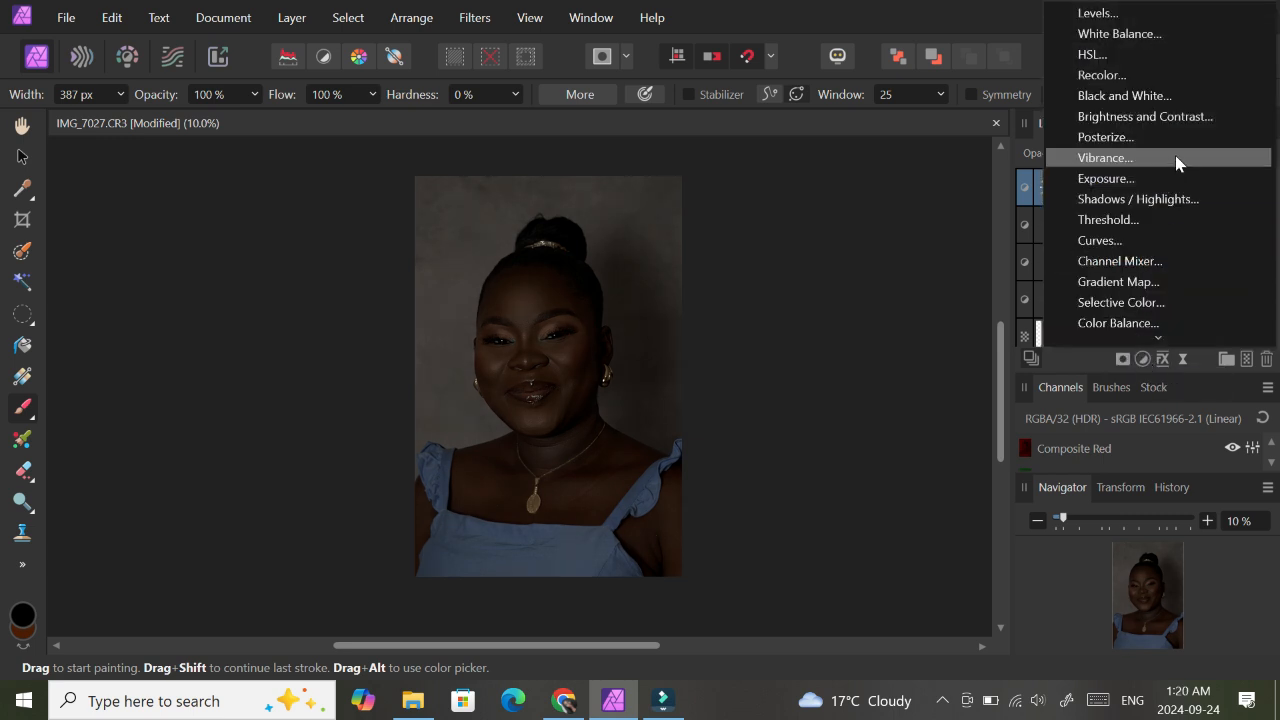
pyautogui.click(1158, 201)
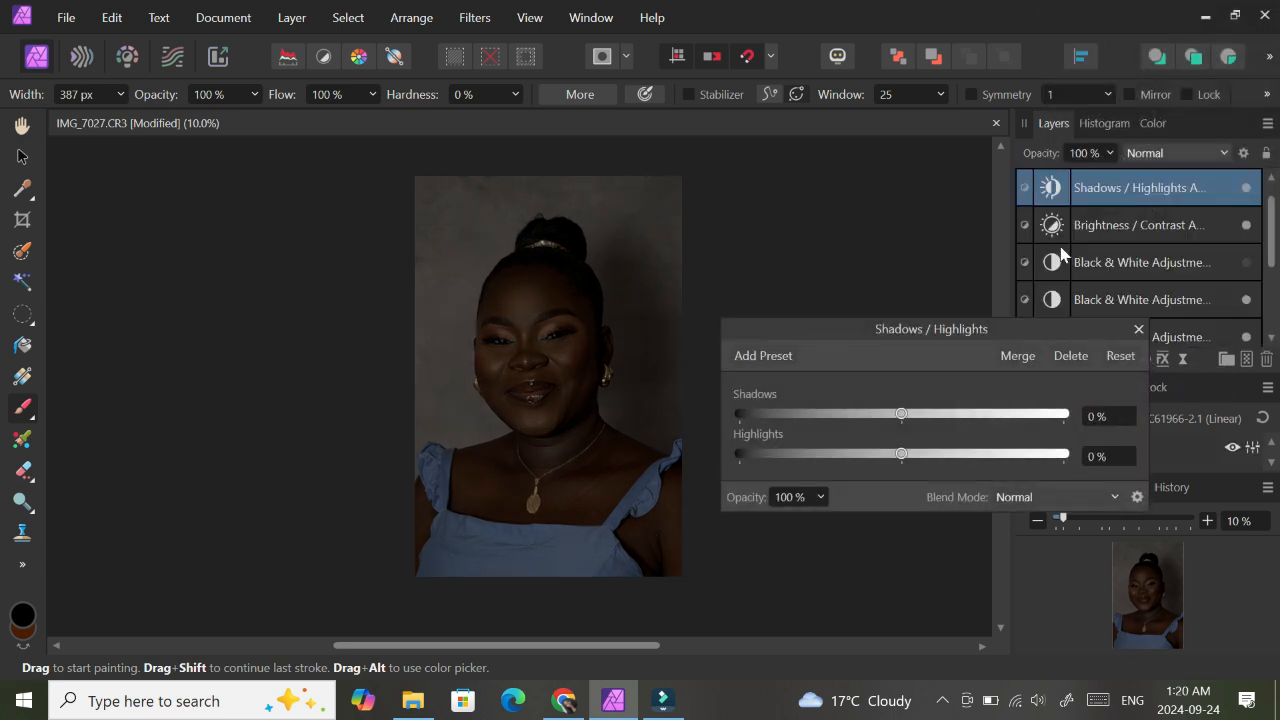
pyautogui.moveTo(974, 337); pyautogui.dragTo(980, 323)
pyautogui.click(902, 401)
pyautogui.moveTo(900, 408); pyautogui.dragTo(955, 444)
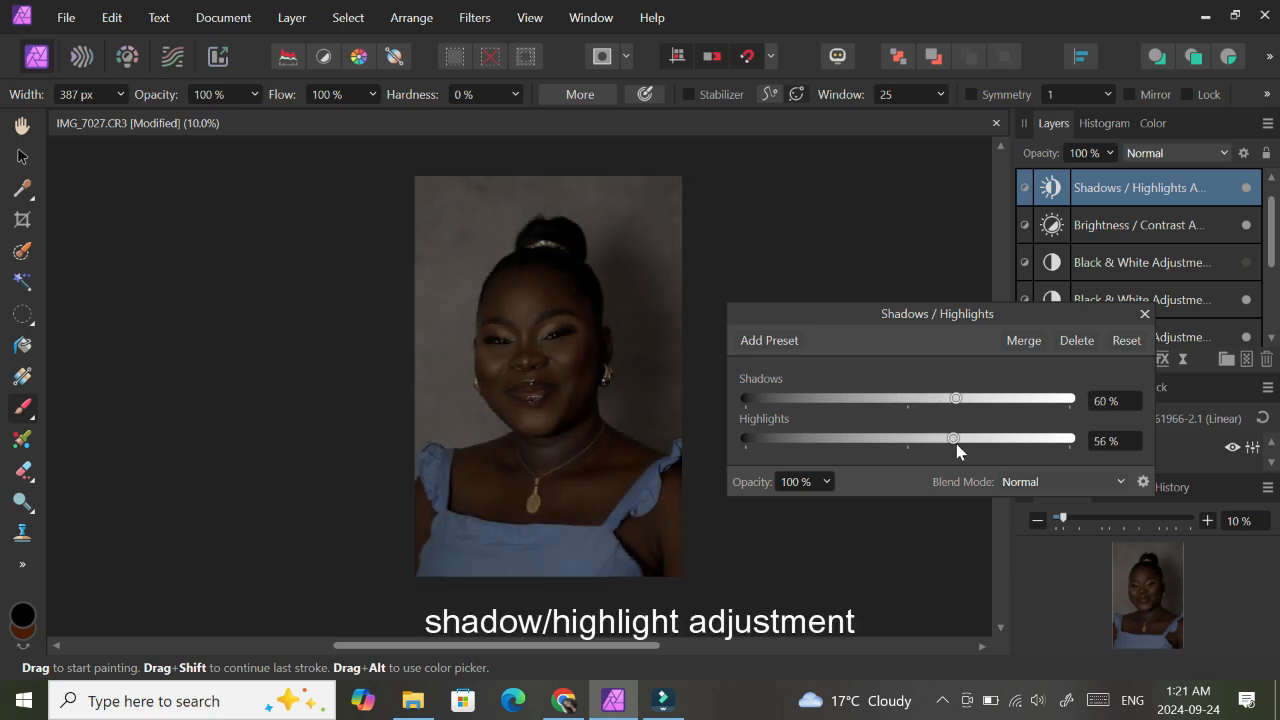
pyautogui.click(1145, 314)
# - Group all the adjustments above the Pixel layer and compare the portrait with and without the group
pyautogui.hotkey('ctrl', '+')
pyautogui.hotkey('ctrl', '+')
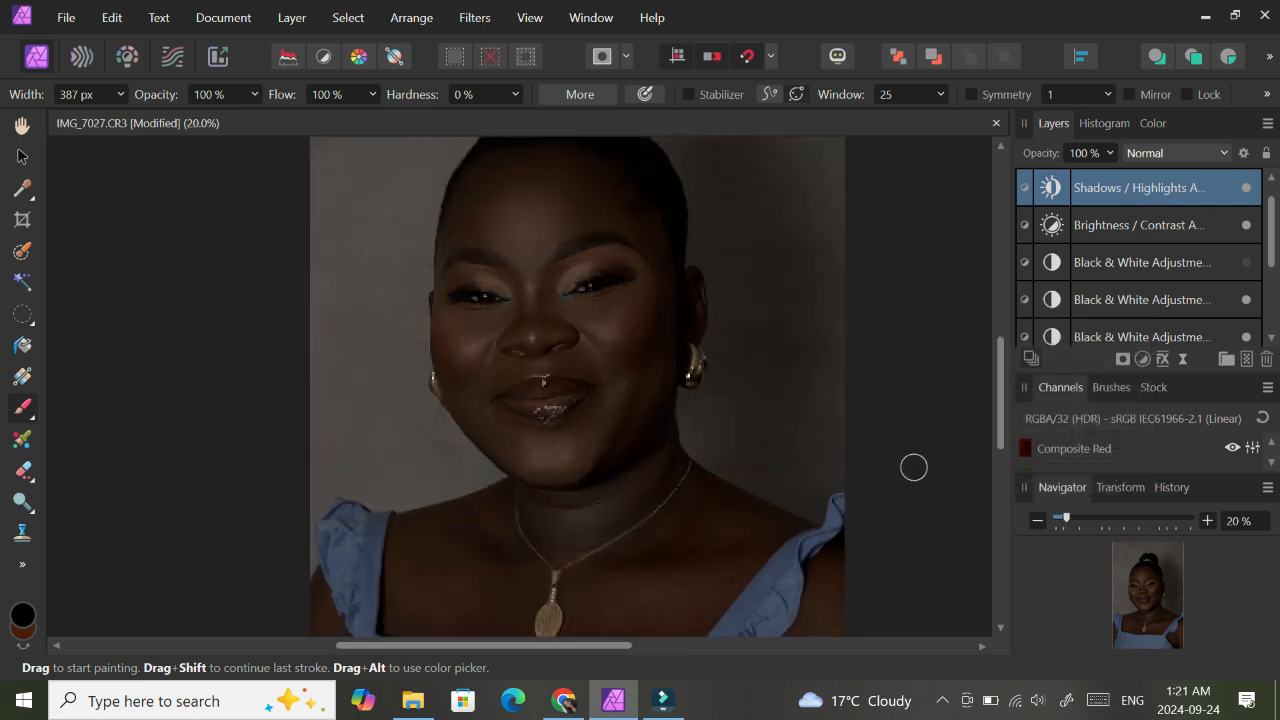
pyautogui.scroll(-1, 1000, 400)
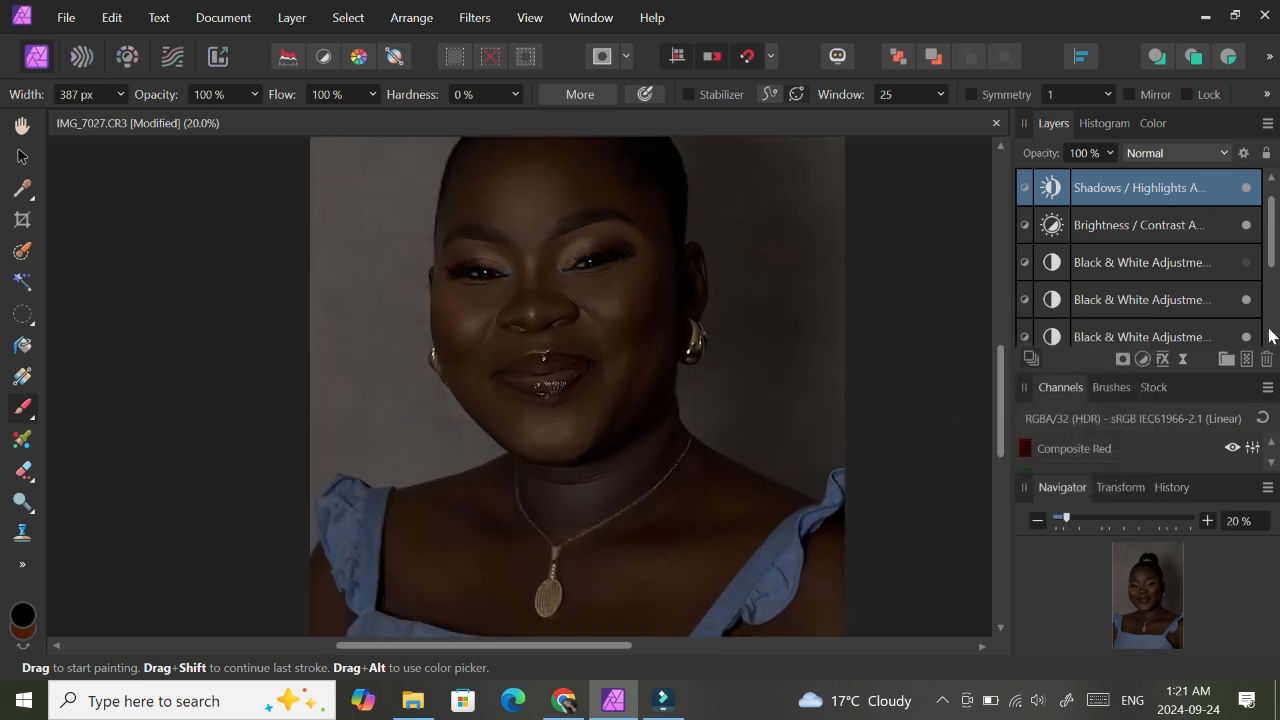
pyautogui.scroll(-1, 1143, 300)
pyautogui.keyDown('shift'); pyautogui.click(1126, 285); pyautogui.keyUp('shift')
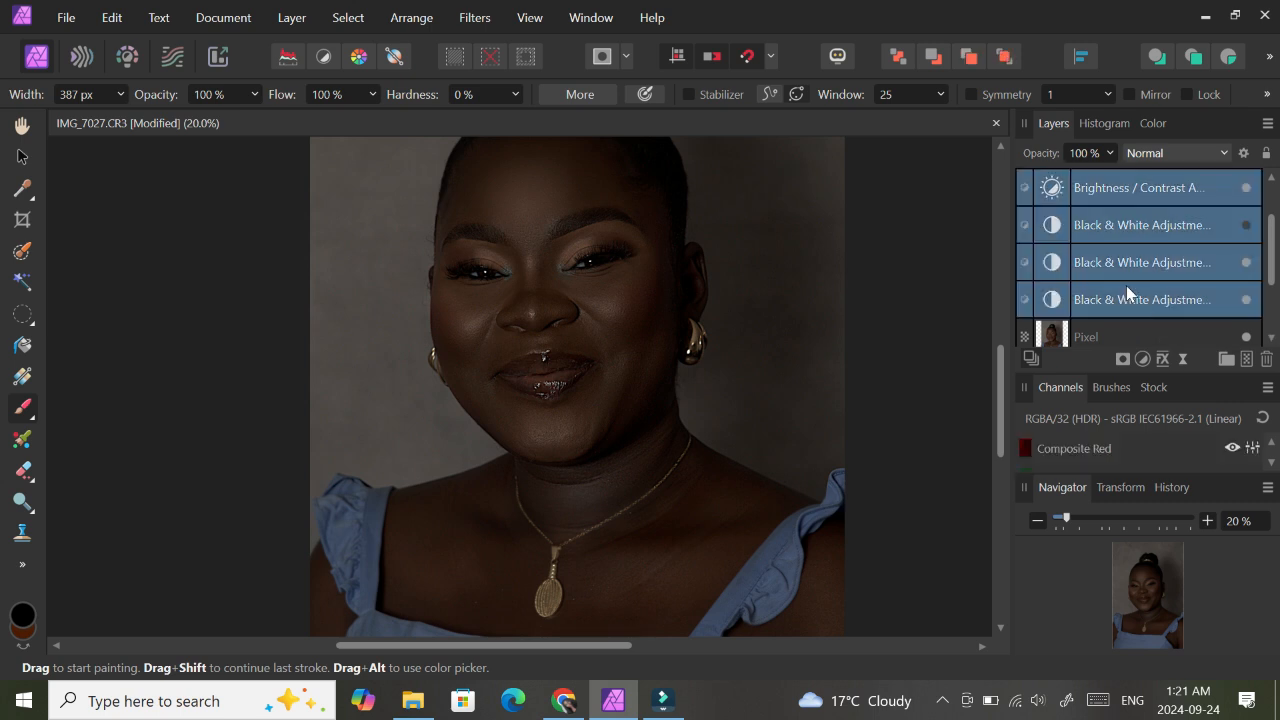
pyautogui.hotkey('ctrl', 'g')
pyautogui.click(1246, 189)
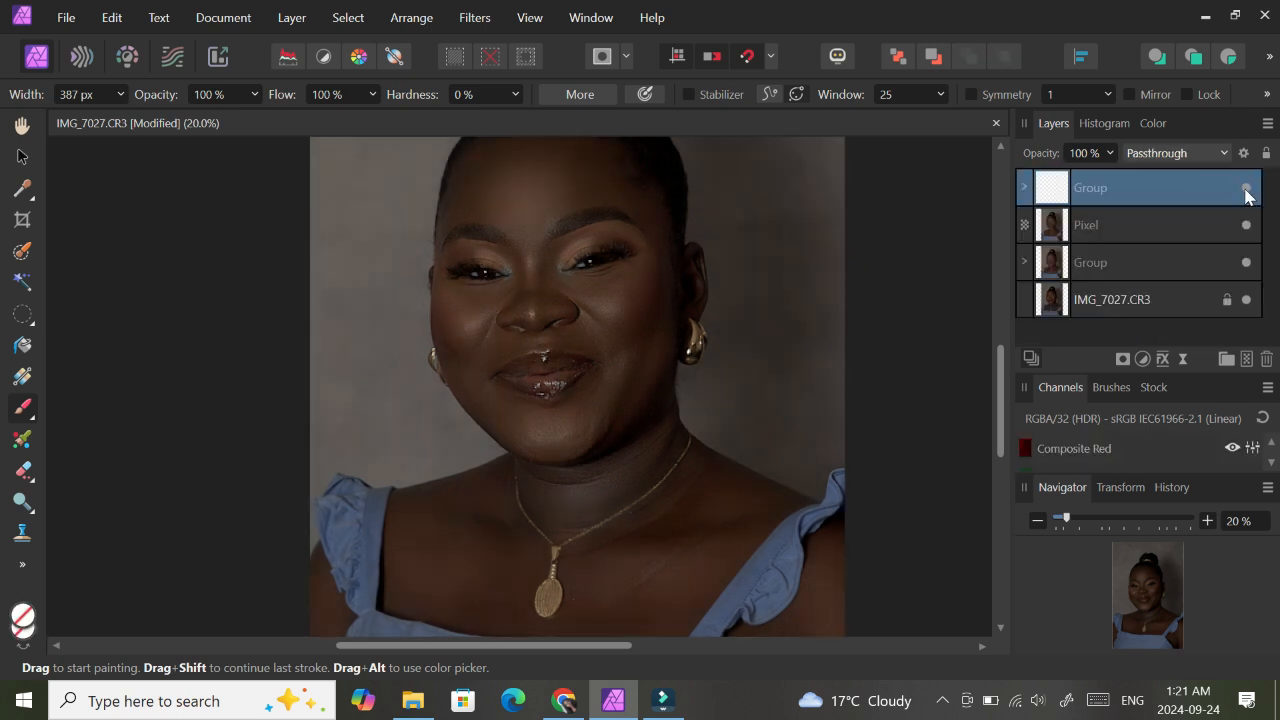
pyautogui.click(1246, 189)
pyautogui.click(1246, 189)
pyautogui.click(1246, 189)
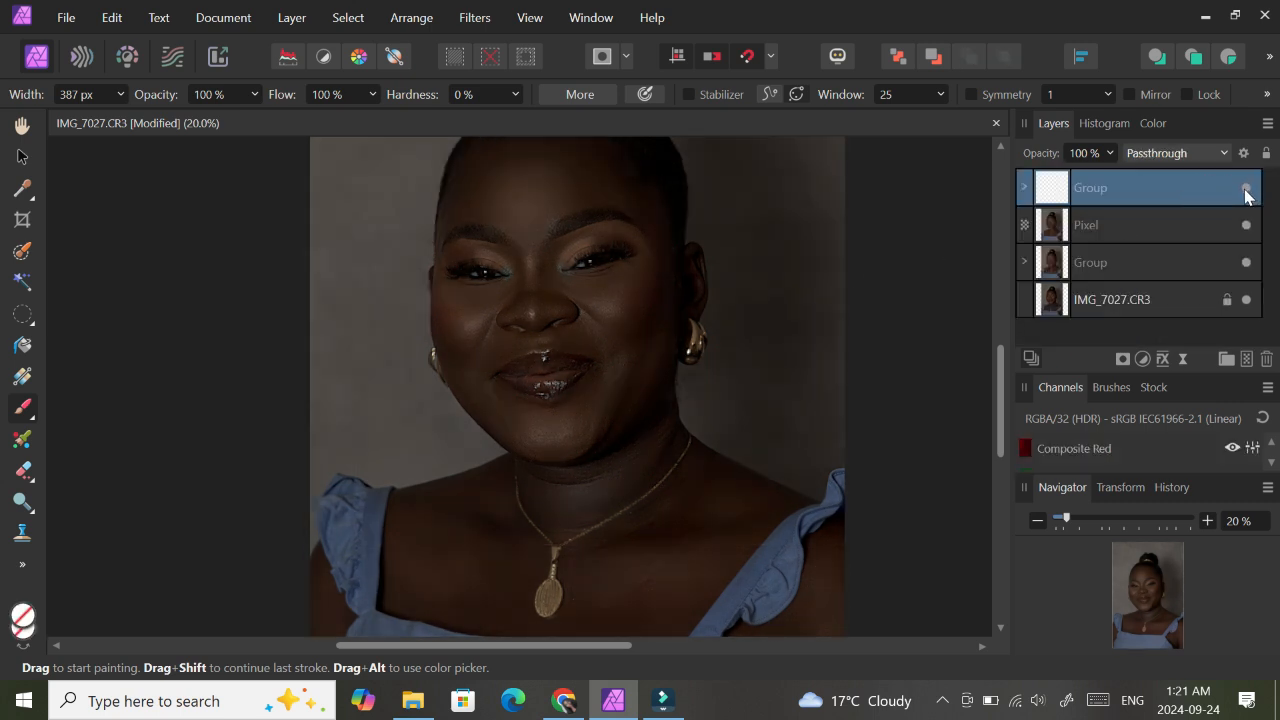
pyautogui.click(1023, 187)
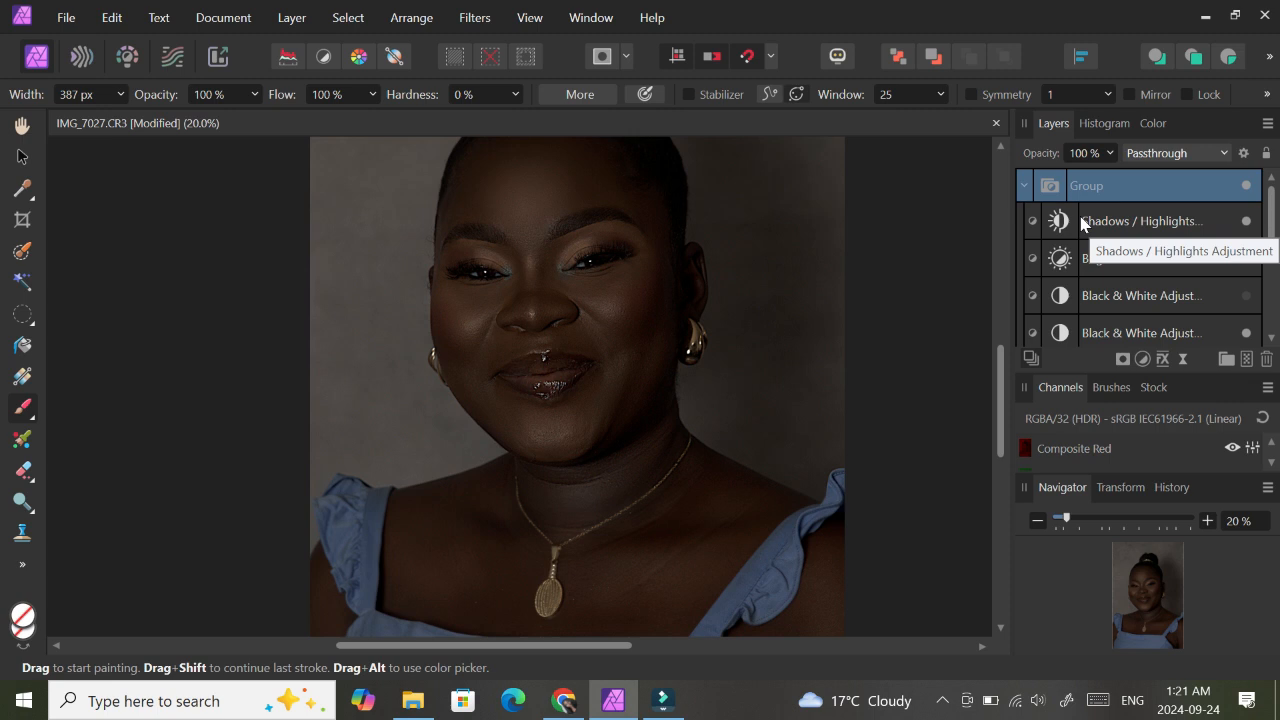
pyautogui.click(1022, 185)
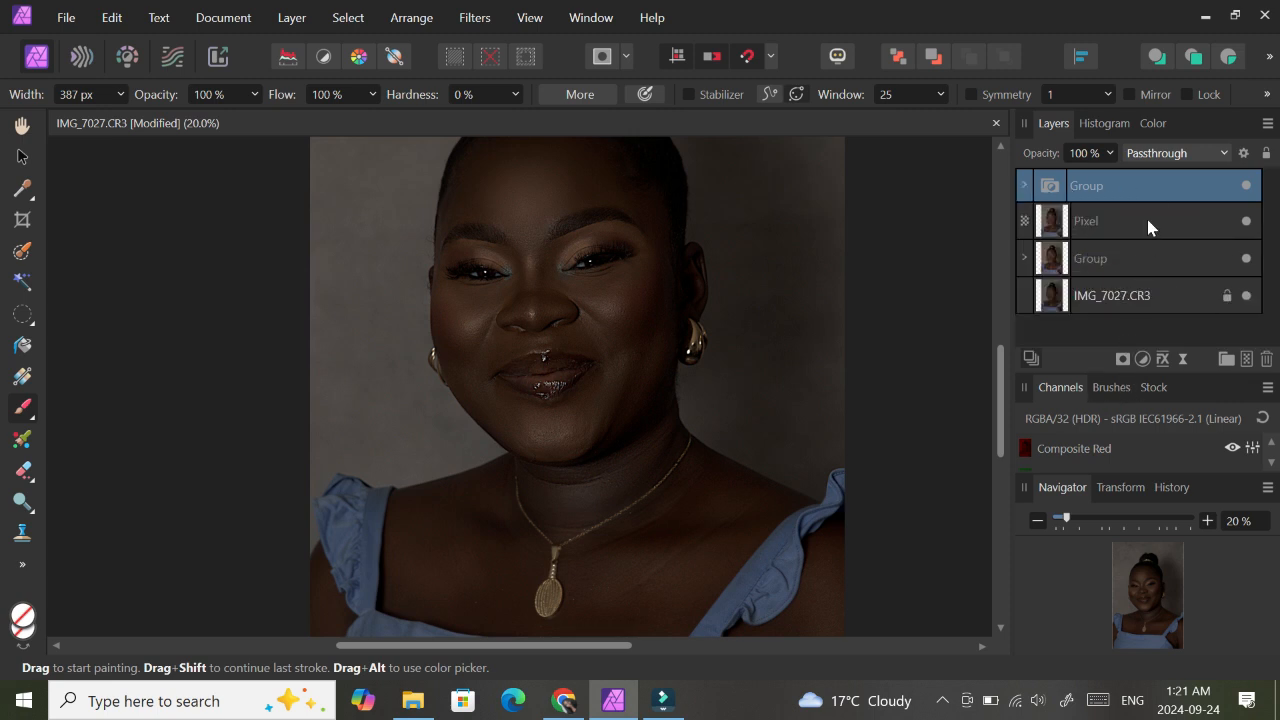
# - Duplicate the adjustment group, hide the original group, and add a mask to the copy
pyautogui.hotkey('ctrl', 'j')
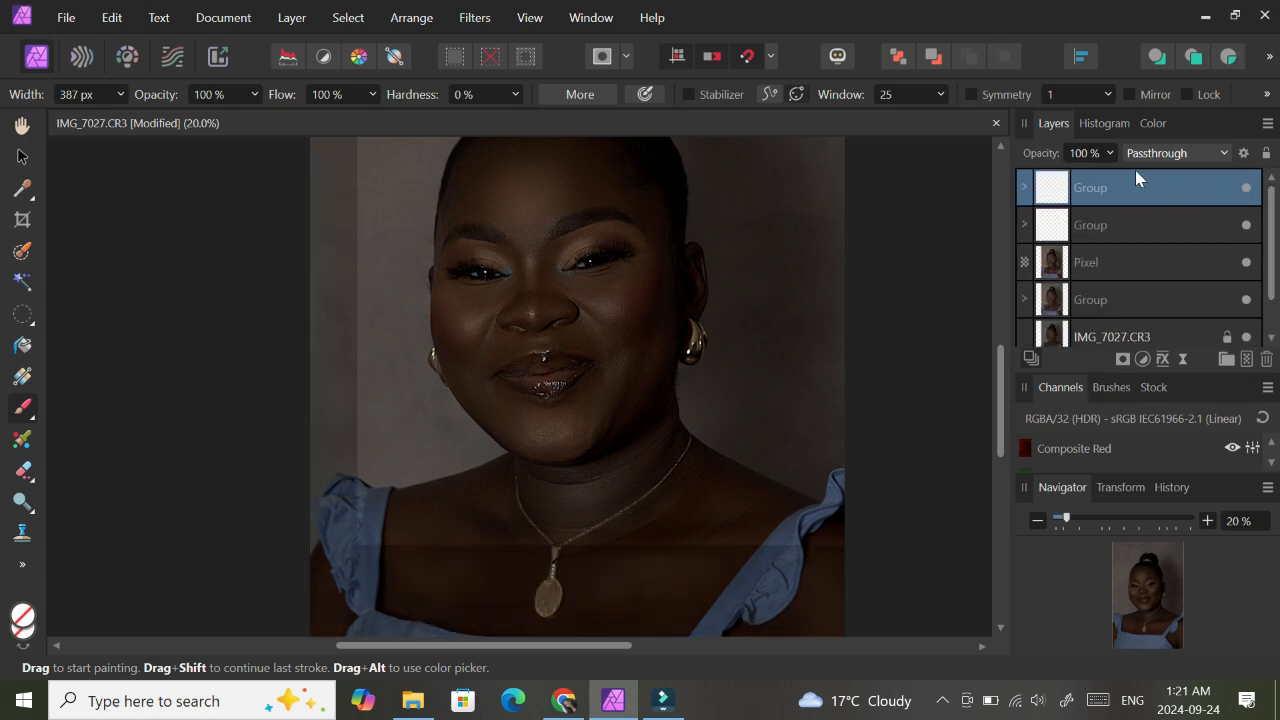
pyautogui.click(1245, 226)
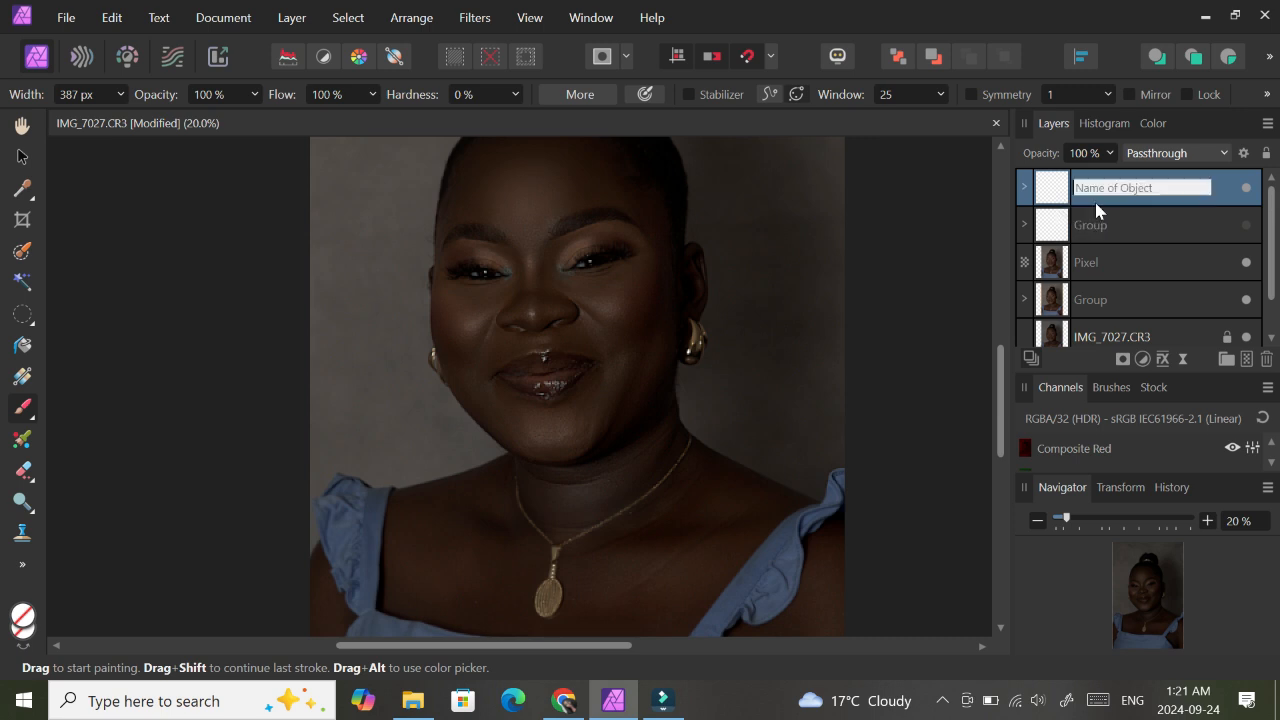
pyautogui.click(1122, 362)
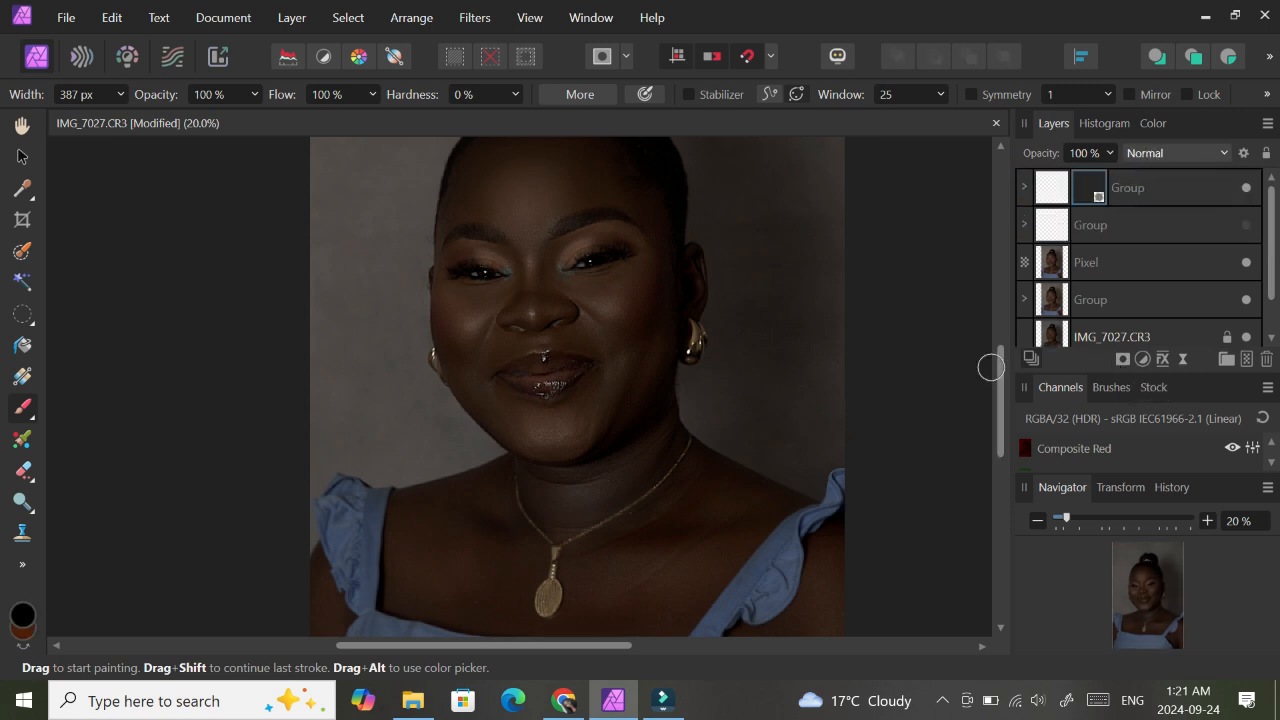
# - Reset the Paint Brush colours to black and white and enlarge the brush width to 3147 px
pyautogui.hotkey('ctrl', '-')
pyautogui.hotkey('ctrl', '-')
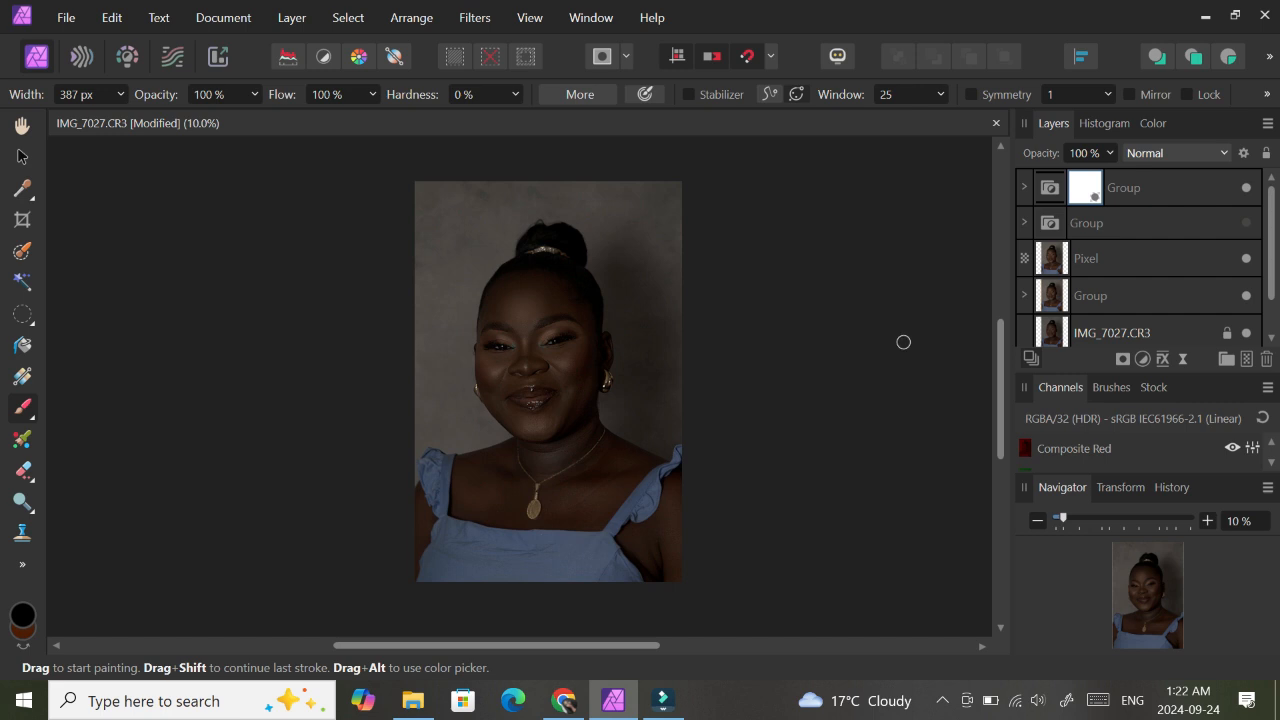
pyautogui.click(50, 607)
pyautogui.click(20, 411)
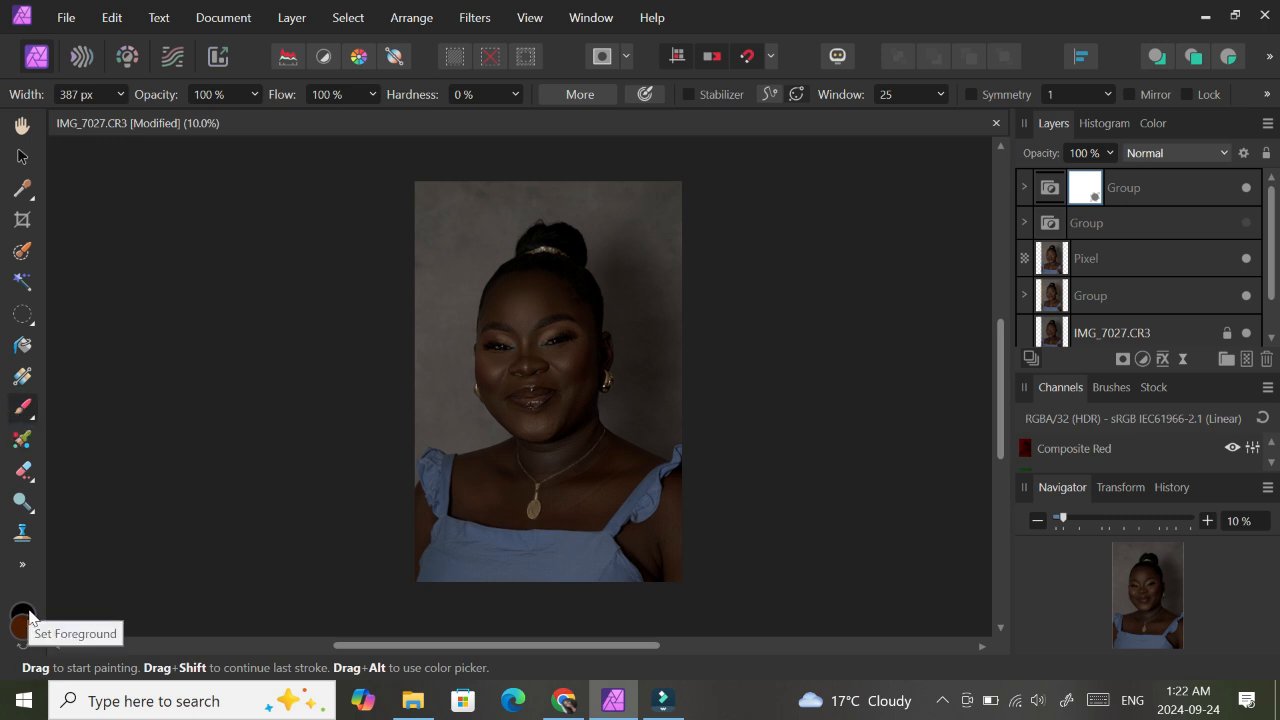
pyautogui.press('d')
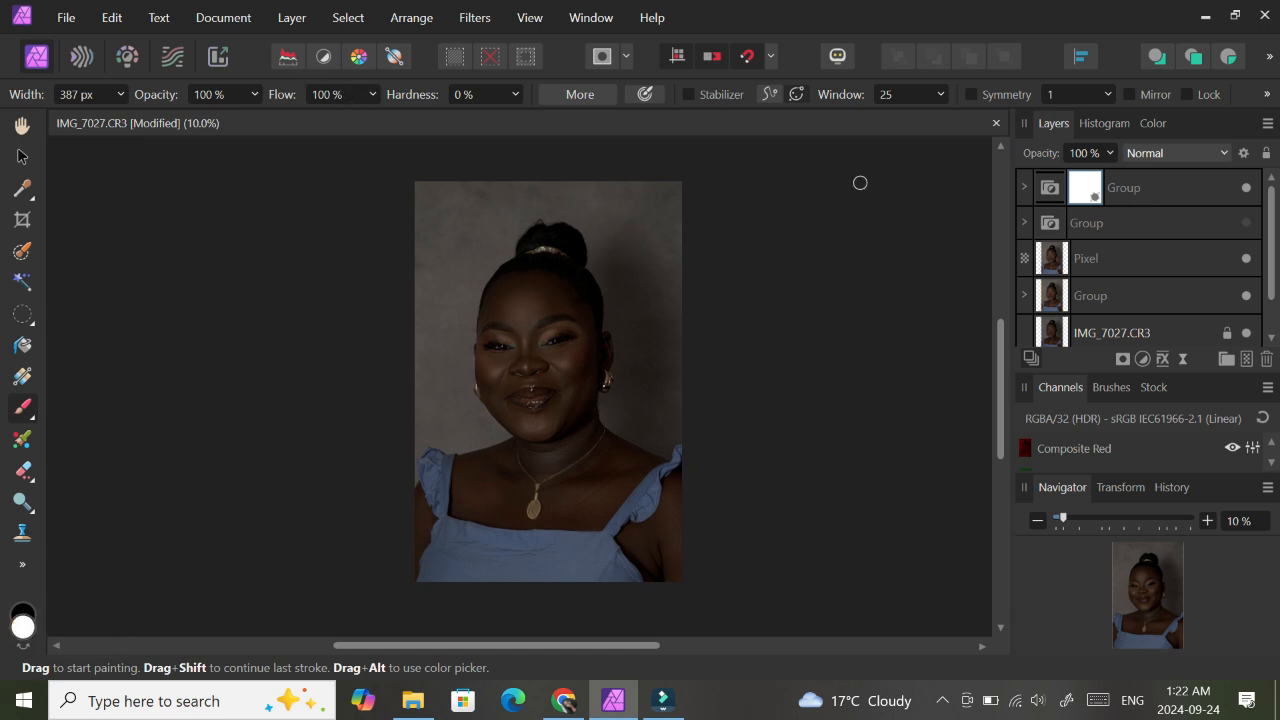
pyautogui.press(']')
pyautogui.press(']')
pyautogui.press(']')
pyautogui.press(']')
pyautogui.press(']')
pyautogui.press(']')
pyautogui.press(']')
pyautogui.press(']')
pyautogui.press(']')
pyautogui.press(']')
# - Make black the active brush colour and set the brush flow to 20%
pyautogui.click(372, 95)
pyautogui.moveTo(304, 132); pyautogui.dragTo(308, 131)
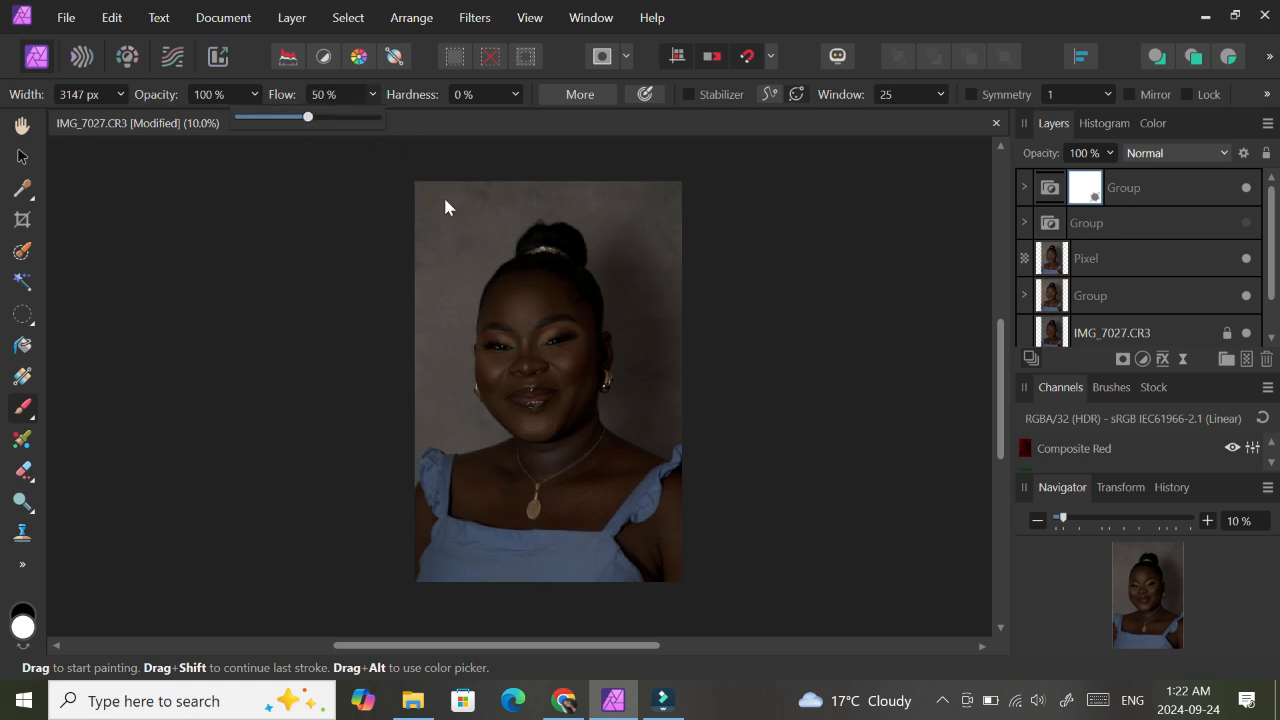
pyautogui.click(444, 197)
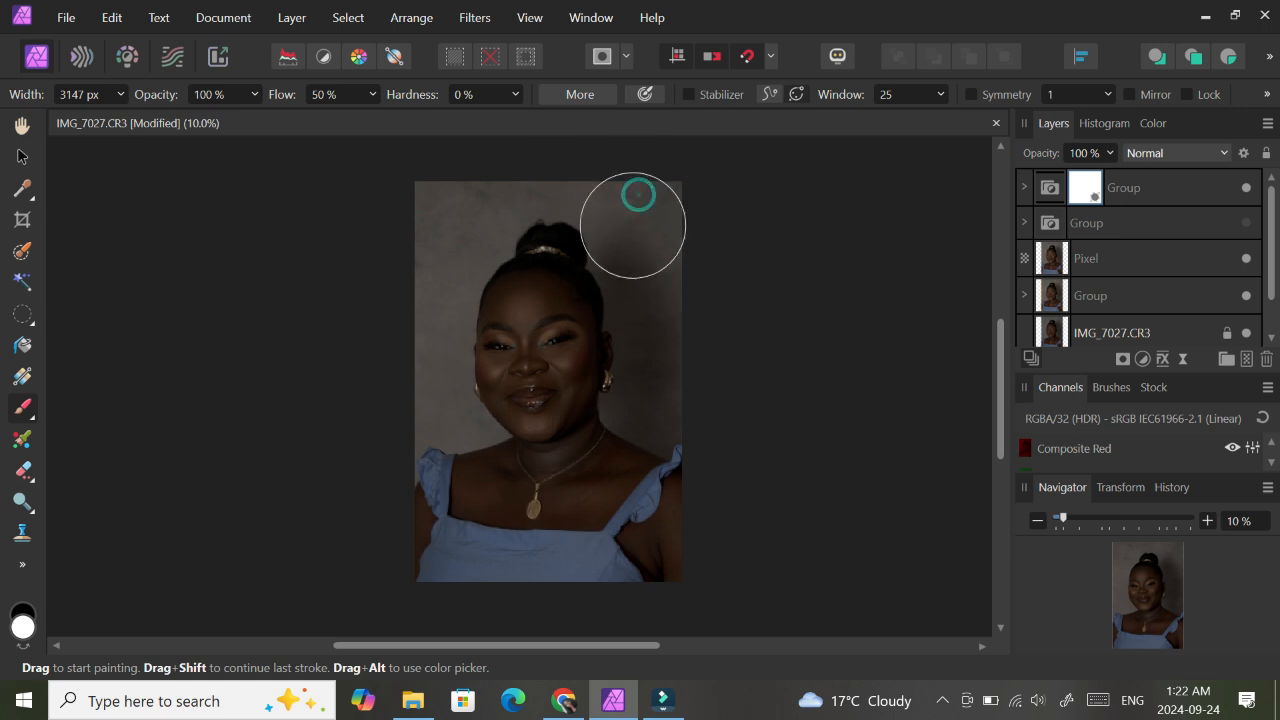
pyautogui.click(21, 613)
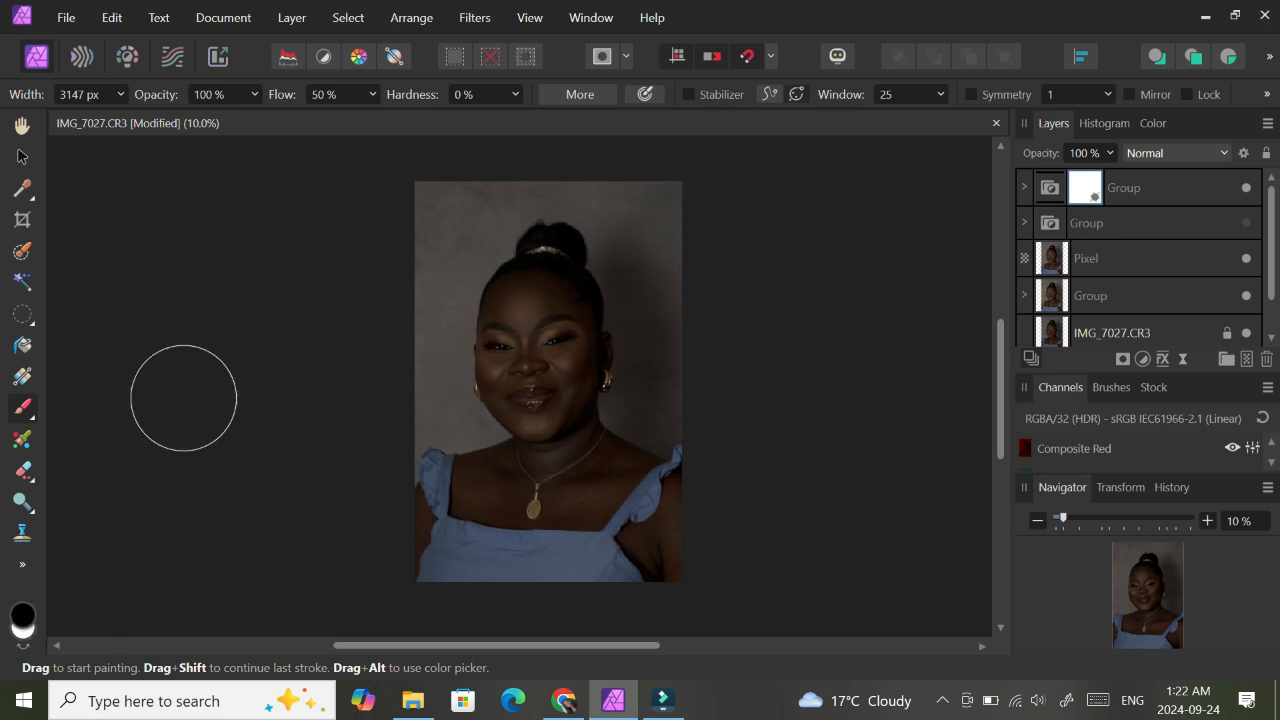
pyautogui.click(385, 246)
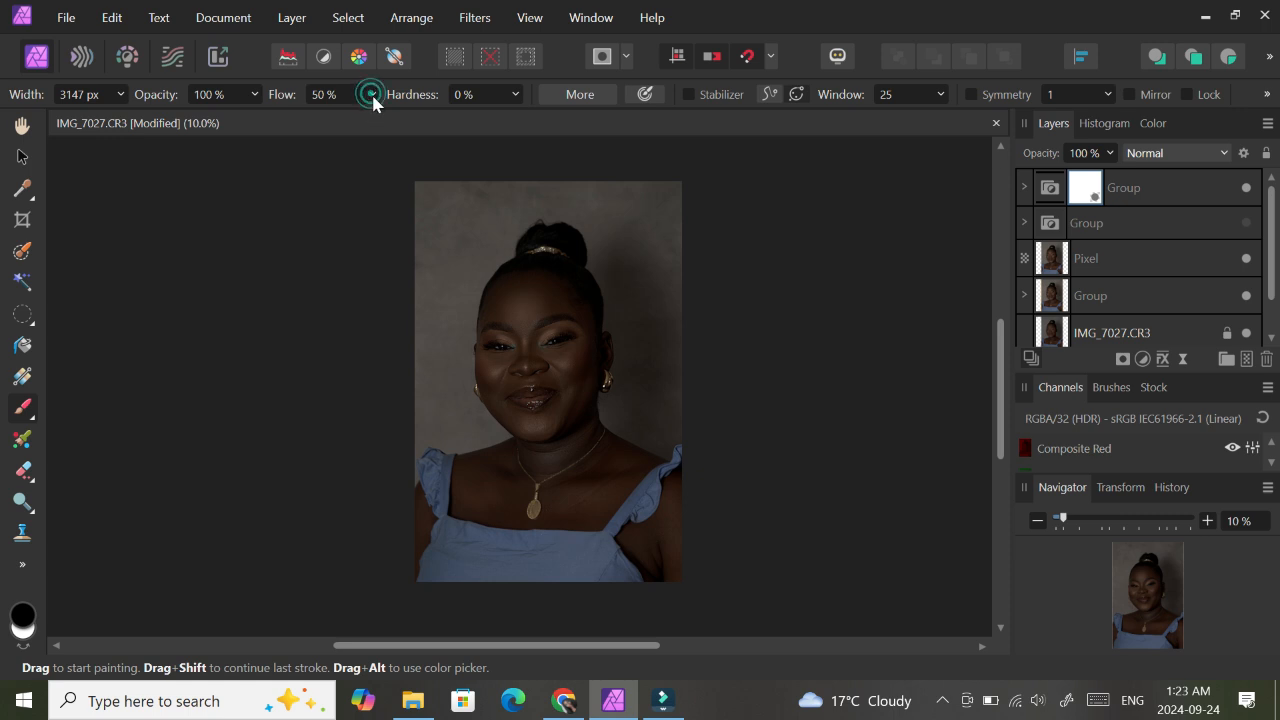
pyautogui.moveTo(372, 94); pyautogui.dragTo(336, 138)
# - Paint black on the top group's mask over the backdrop on both sides of the woman
pyautogui.click(434, 237)
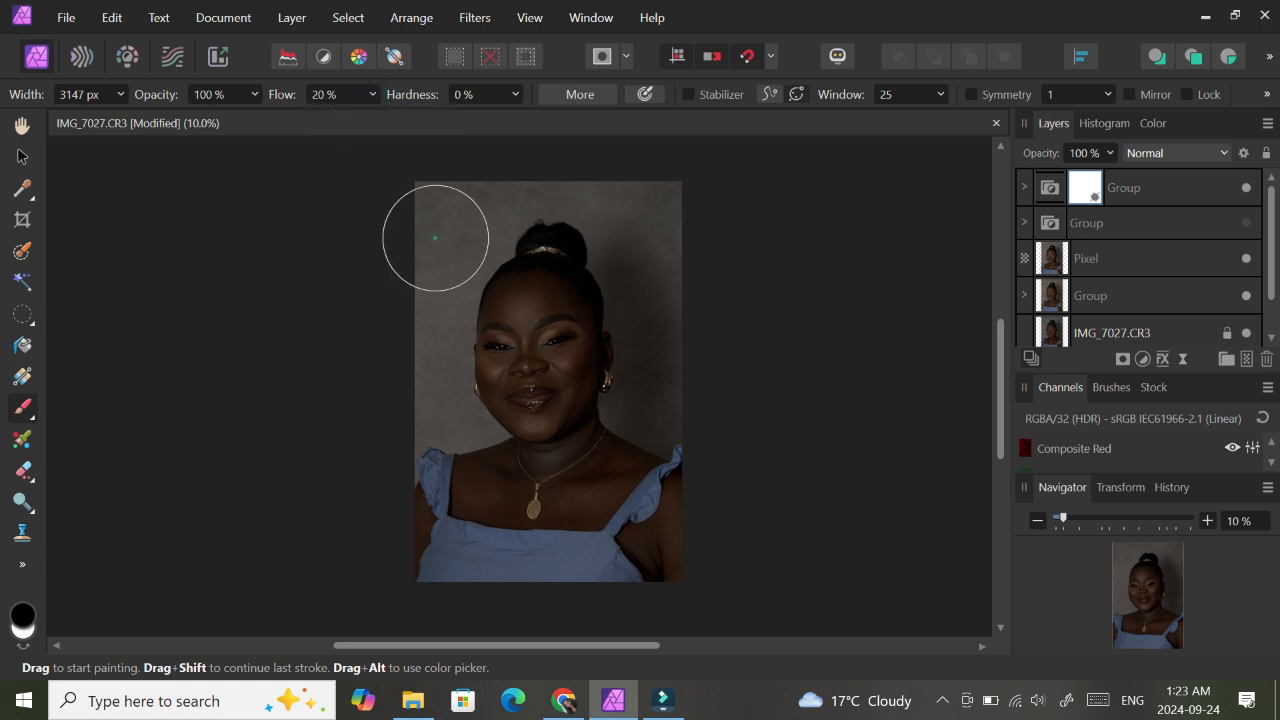
pyautogui.moveTo(431, 236)
pyautogui.mouseDown()
pyautogui.moveTo(492, 175)
pyautogui.moveTo(404, 294)
pyautogui.moveTo(400, 380)
pyautogui.mouseUp()
pyautogui.moveTo(641, 202)
pyautogui.mouseDown()
pyautogui.moveTo(666, 295)
pyautogui.moveTo(642, 182)
pyautogui.moveTo(681, 328)
pyautogui.mouseUp()
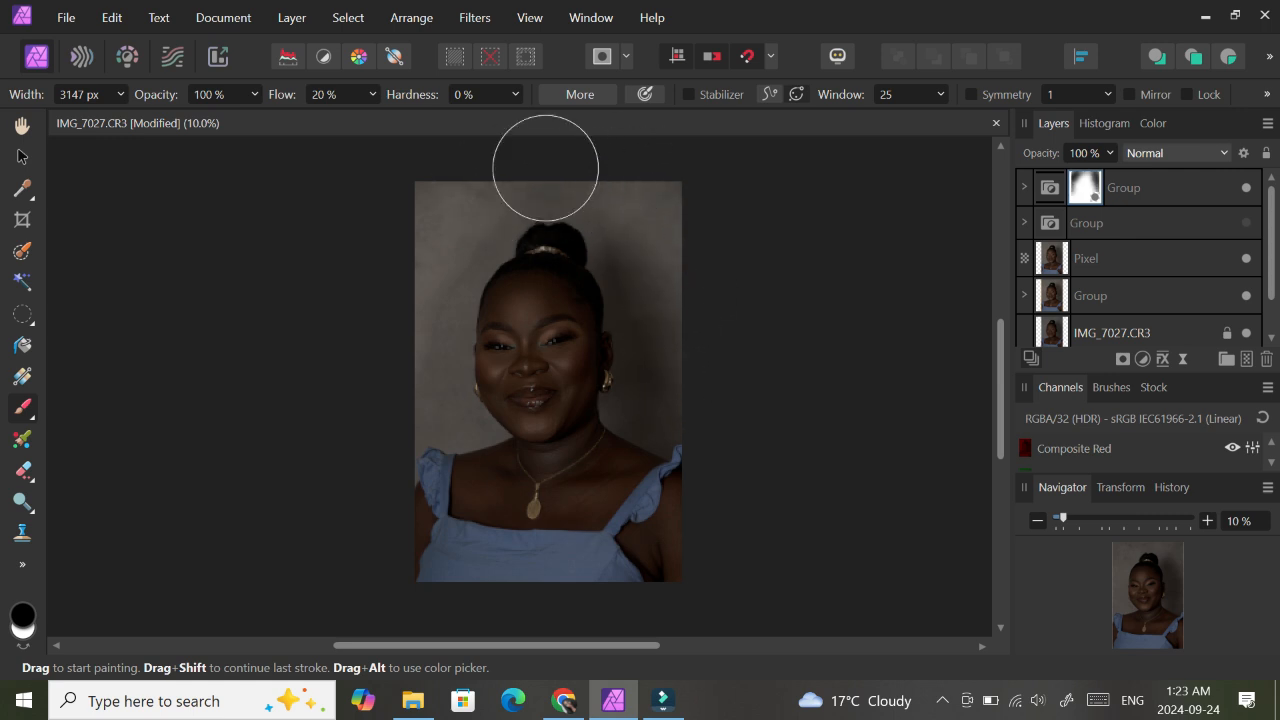
pyautogui.moveTo(420, 300); pyautogui.dragTo(408, 368)
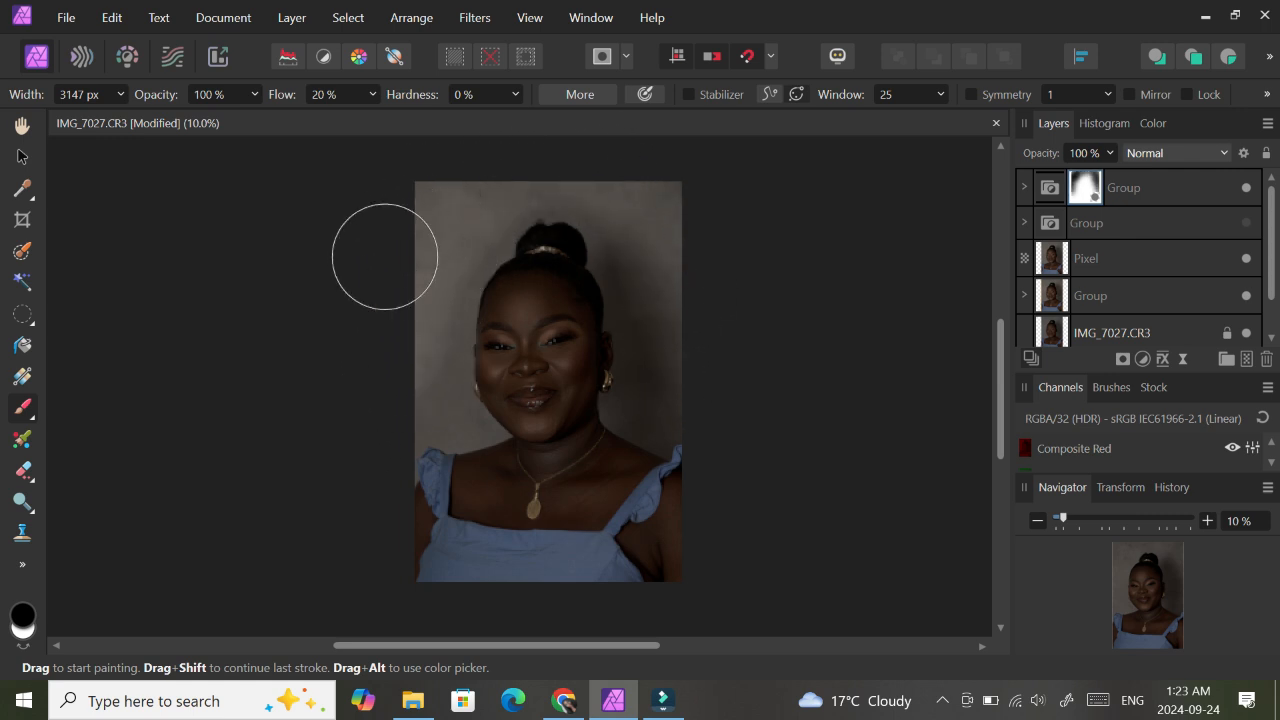
pyautogui.moveTo(680, 222)
pyautogui.mouseDown()
pyautogui.moveTo(680, 372)
pyautogui.moveTo(690, 311)
pyautogui.moveTo(622, 328)
pyautogui.mouseUp()
# - Shrink the brush to 1187 px and paint black on the mask over the backdrop around her hair, face and shoulders
pyautogui.press('[')
pyautogui.press('[')
pyautogui.press('[')
pyautogui.press('[')
pyautogui.press('[')
pyautogui.press('[')
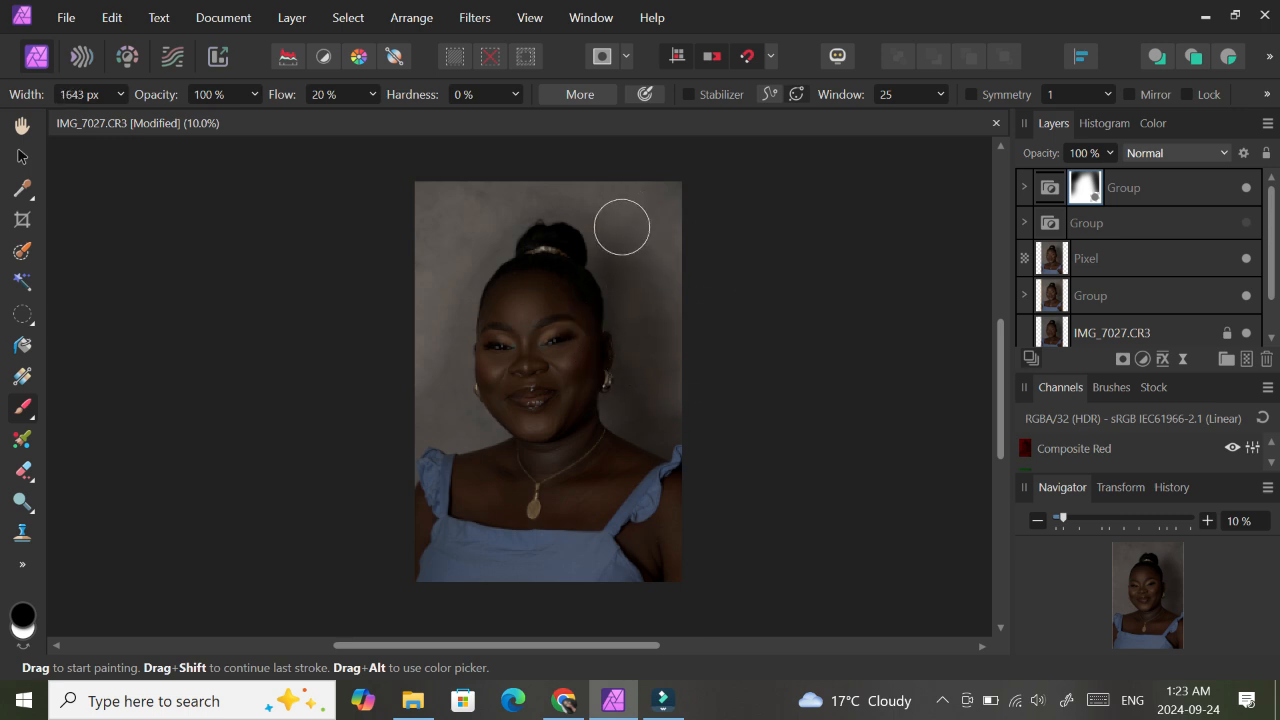
pyautogui.moveTo(544, 211)
pyautogui.mouseDown()
pyautogui.moveTo(583, 215)
pyautogui.moveTo(603, 258)
pyautogui.mouseUp()
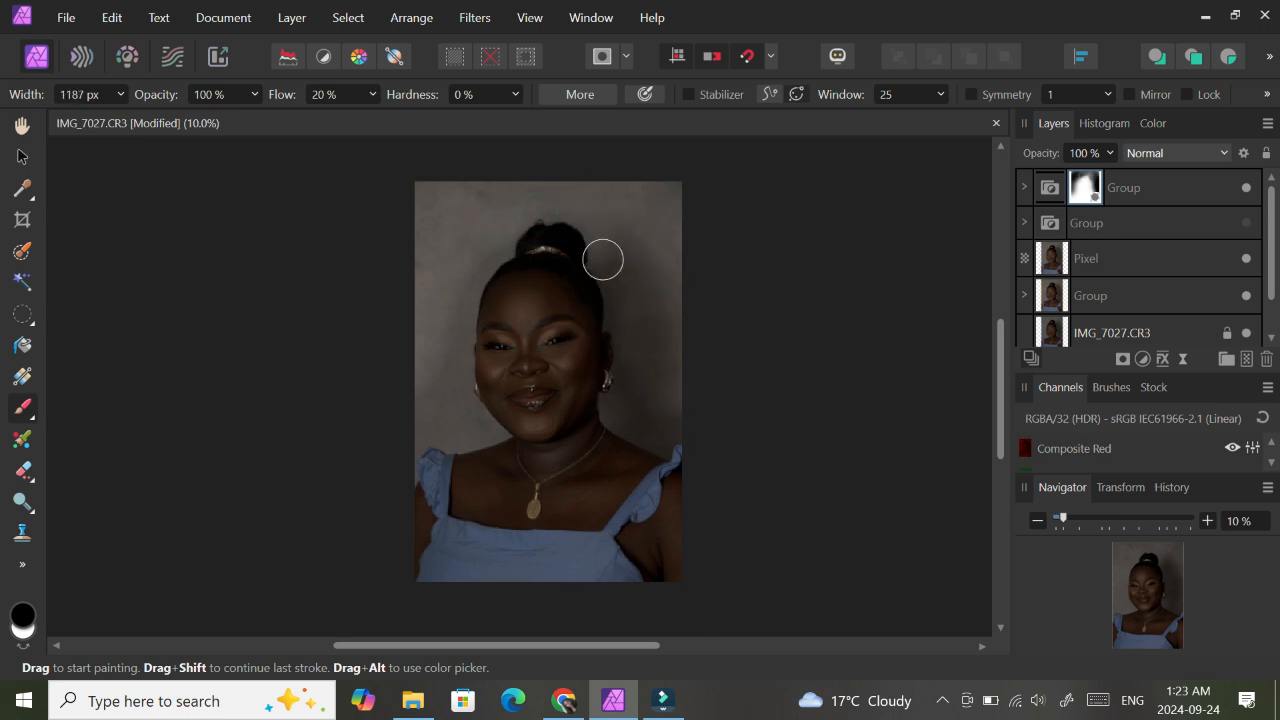
pyautogui.moveTo(511, 180)
pyautogui.mouseDown()
pyautogui.moveTo(447, 211)
pyautogui.moveTo(488, 234)
pyautogui.moveTo(431, 409)
pyautogui.moveTo(463, 420)
pyautogui.moveTo(391, 460)
pyautogui.mouseUp()
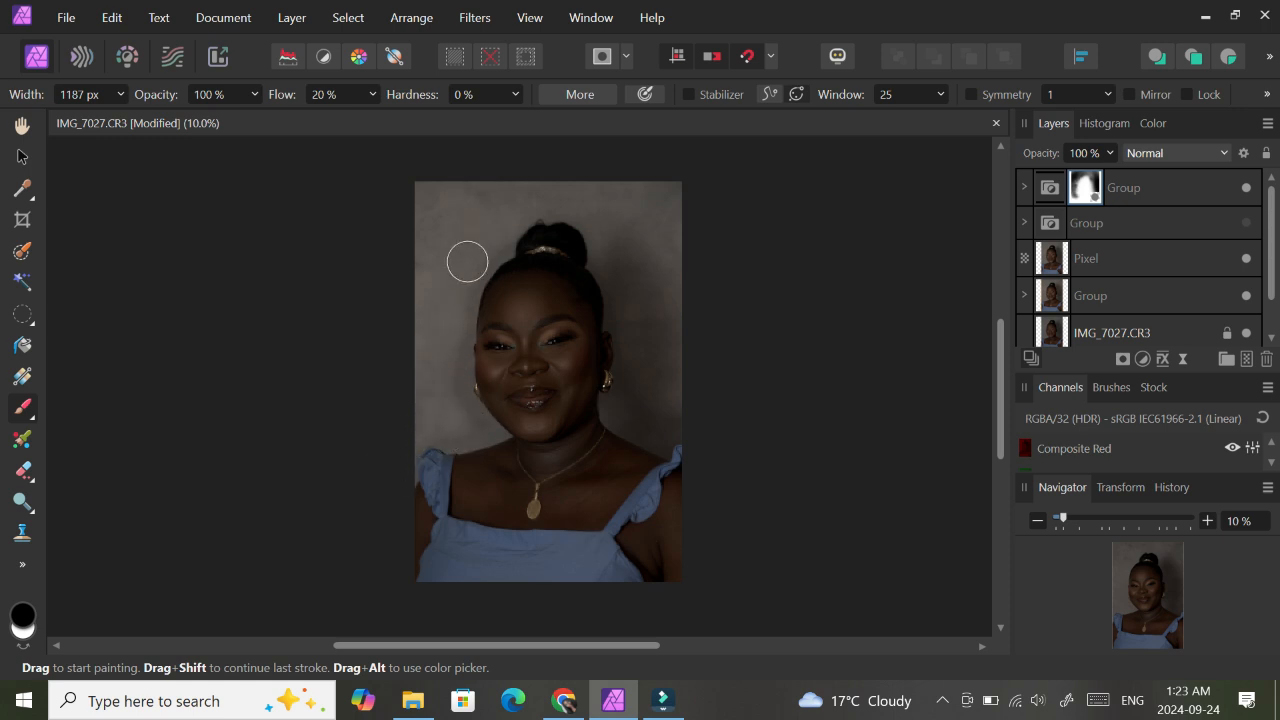
pyautogui.moveTo(467, 262)
pyautogui.mouseDown()
pyautogui.moveTo(404, 258)
pyautogui.moveTo(455, 293)
pyautogui.moveTo(509, 226)
pyautogui.moveTo(455, 328)
pyautogui.moveTo(449, 426)
pyautogui.moveTo(426, 429)
pyautogui.moveTo(451, 419)
pyautogui.mouseUp()
pyautogui.moveTo(629, 201)
pyautogui.mouseDown()
pyautogui.moveTo(674, 190)
pyautogui.moveTo(650, 413)
pyautogui.moveTo(620, 413)
pyautogui.mouseUp()
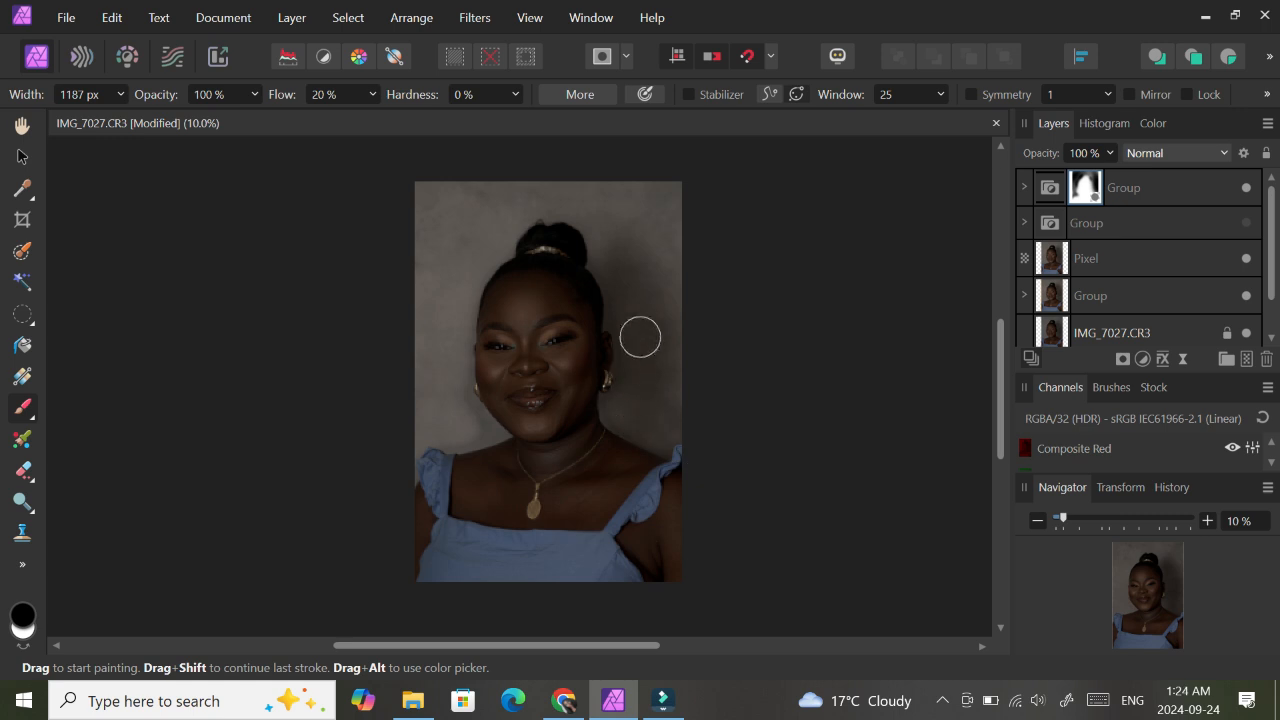
# - Paint black on the top group's mask over the backdrop beside her face and shoulders, using brush widths between 620 and 942 px
pyautogui.press('[')
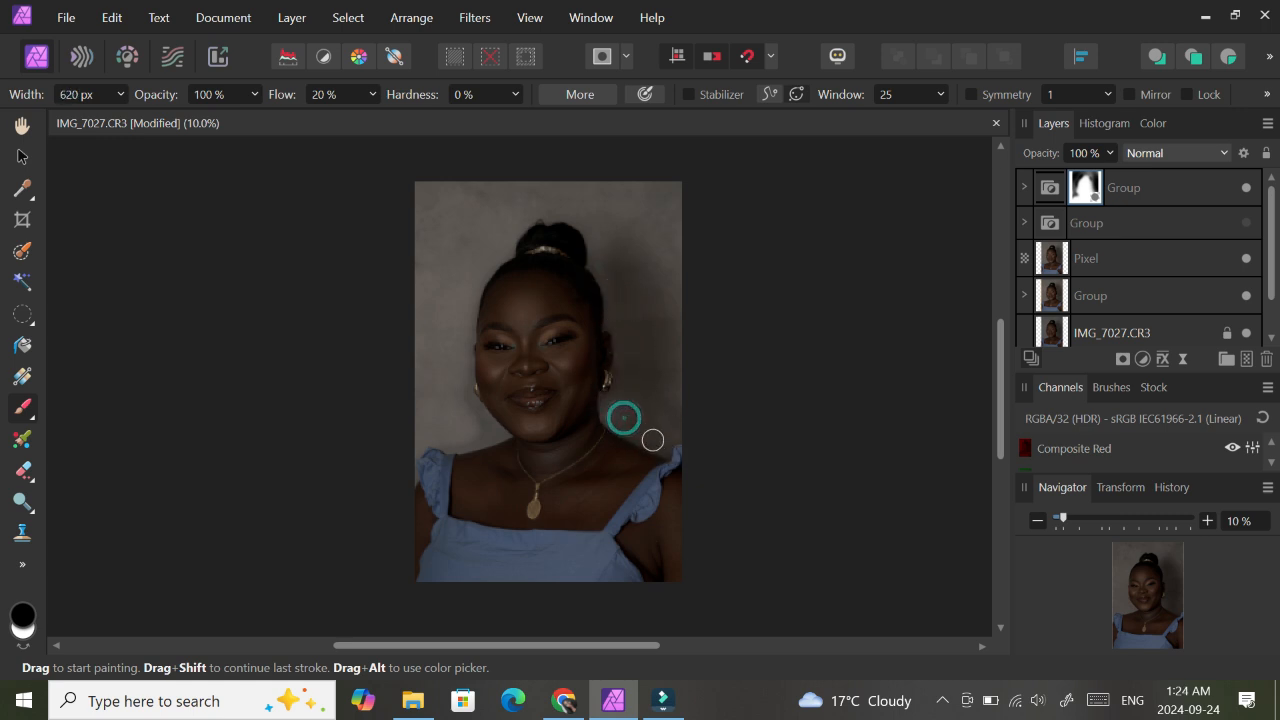
pyautogui.press(']')
pyautogui.press(']')
pyautogui.press(']')
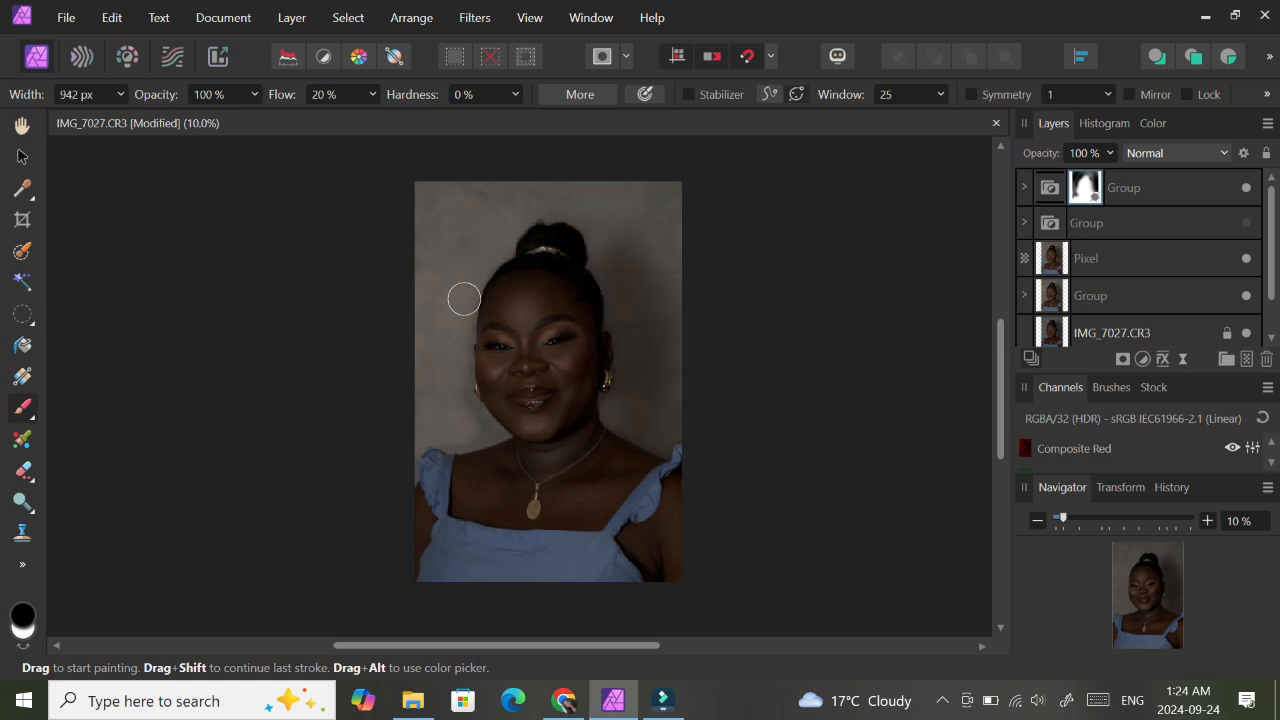
pyautogui.press('[')
pyautogui.press('[')
pyautogui.click(456, 380)
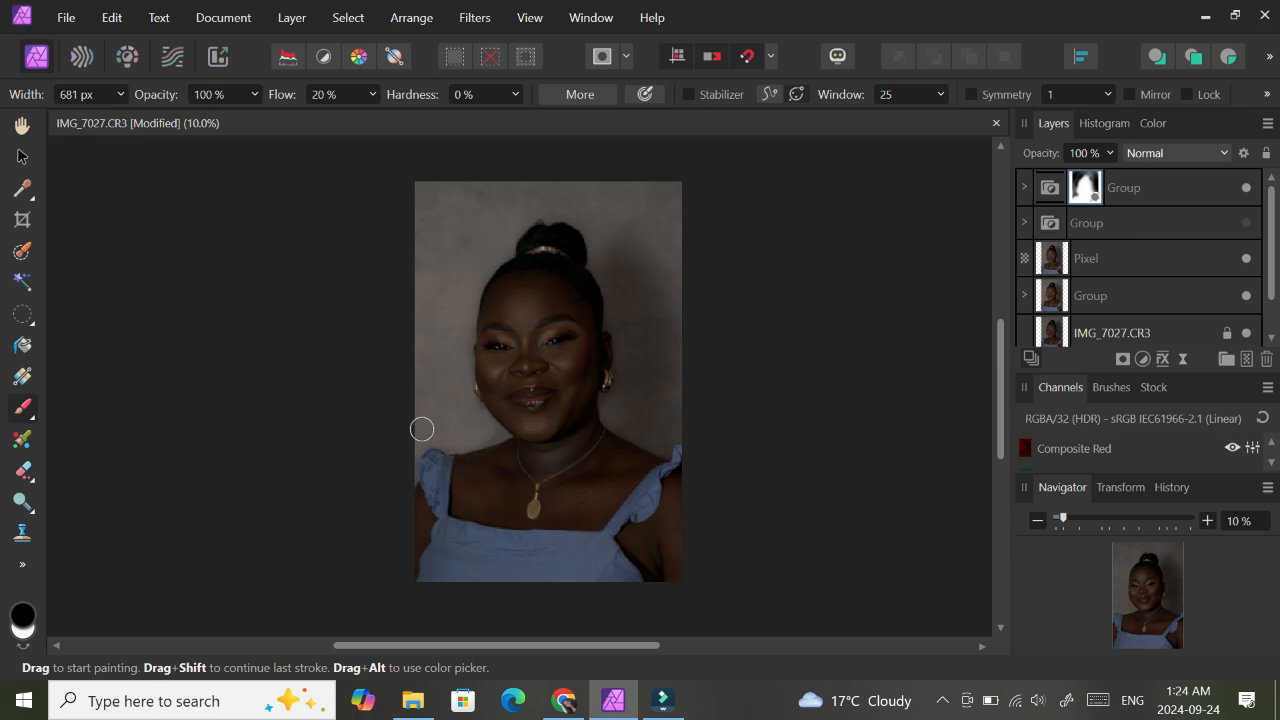
pyautogui.click(487, 444)
# - Shrink the brush to 355 px and paint black on the mask along the edges of her hair, ear and neck
pyautogui.click(610, 296)
pyautogui.click(599, 407)
pyautogui.click(483, 289)
pyautogui.click(512, 253)
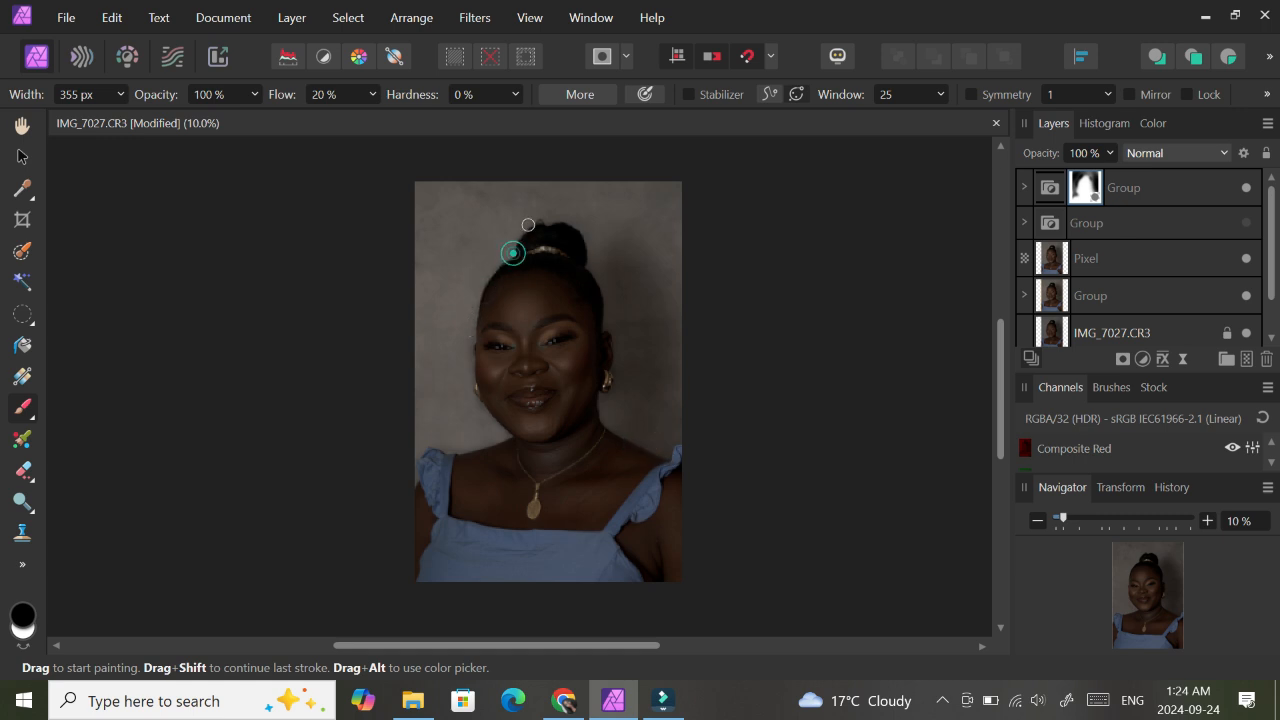
pyautogui.click(583, 268)
pyautogui.click(606, 332)
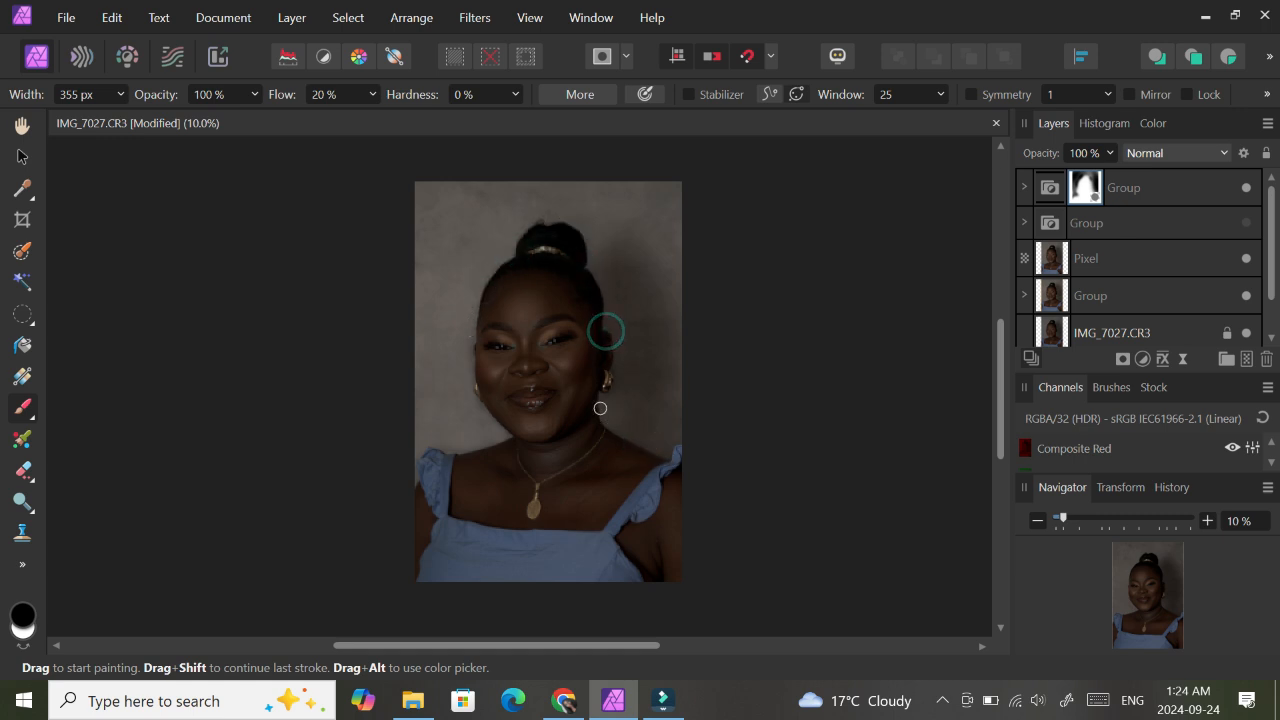
pyautogui.click(602, 391)
pyautogui.click(608, 420)
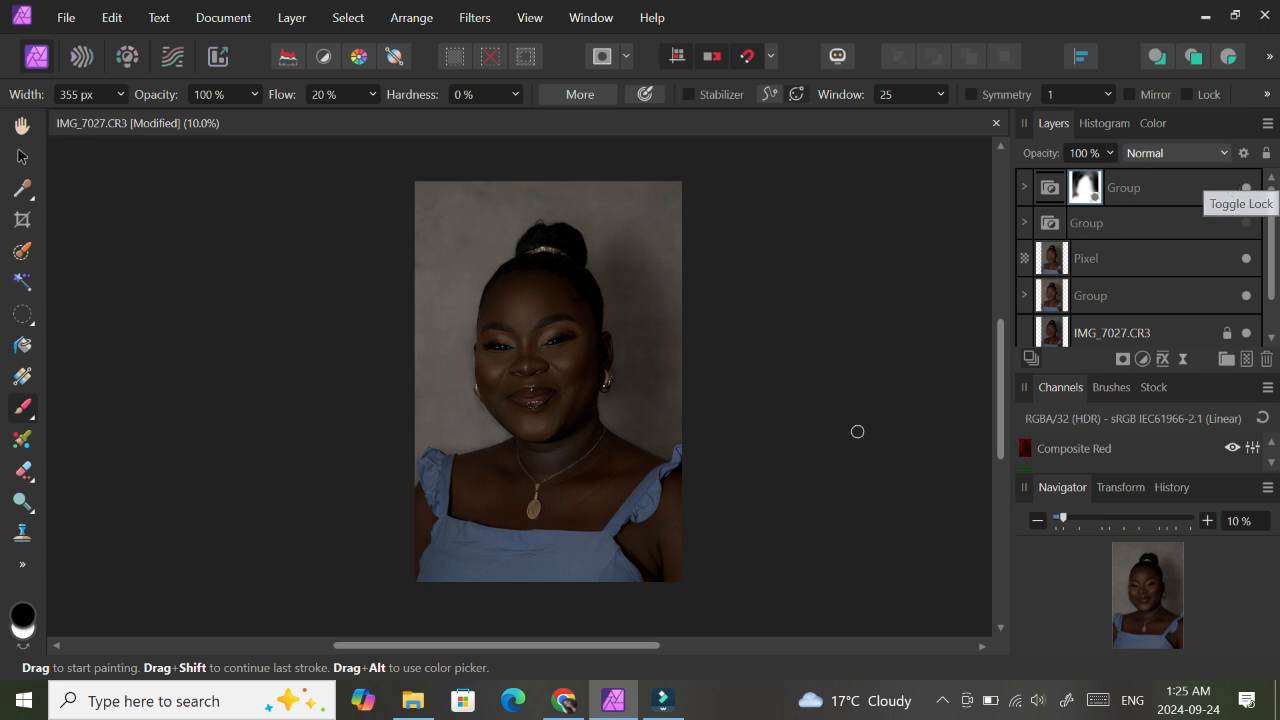
# - Select all layers above IMG_7027.CR3 and toggle their visibility to compare the edited portrait with the original
pyautogui.click(1225, 195)
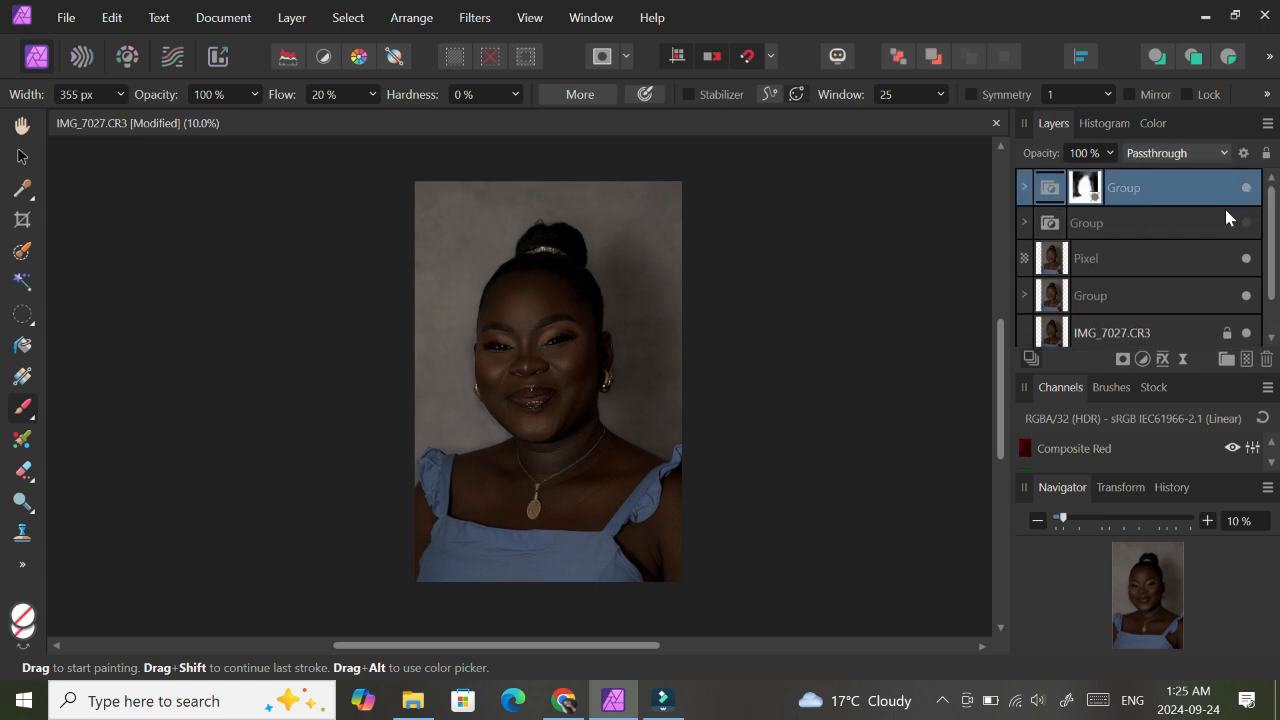
pyautogui.scroll(-1, 1190, 300)
pyautogui.keyDown('shift'); pyautogui.click(1181, 268); pyautogui.keyUp('shift')
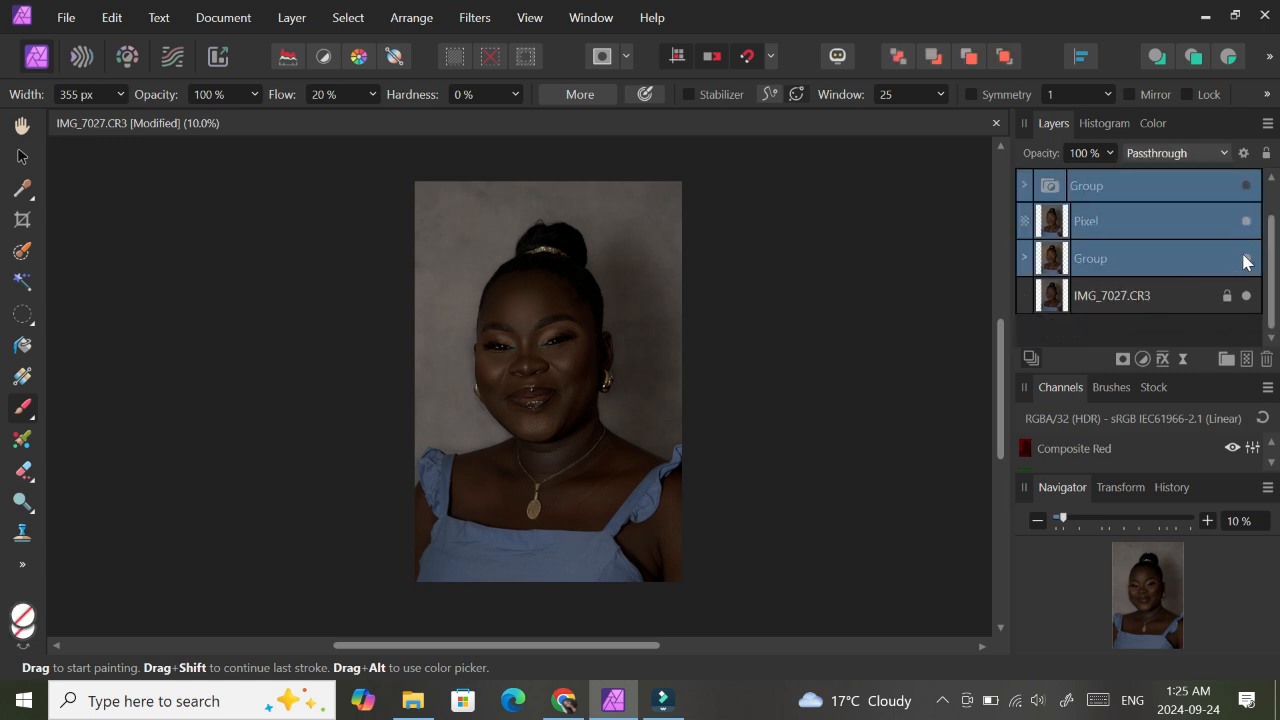
pyautogui.click(1247, 259)
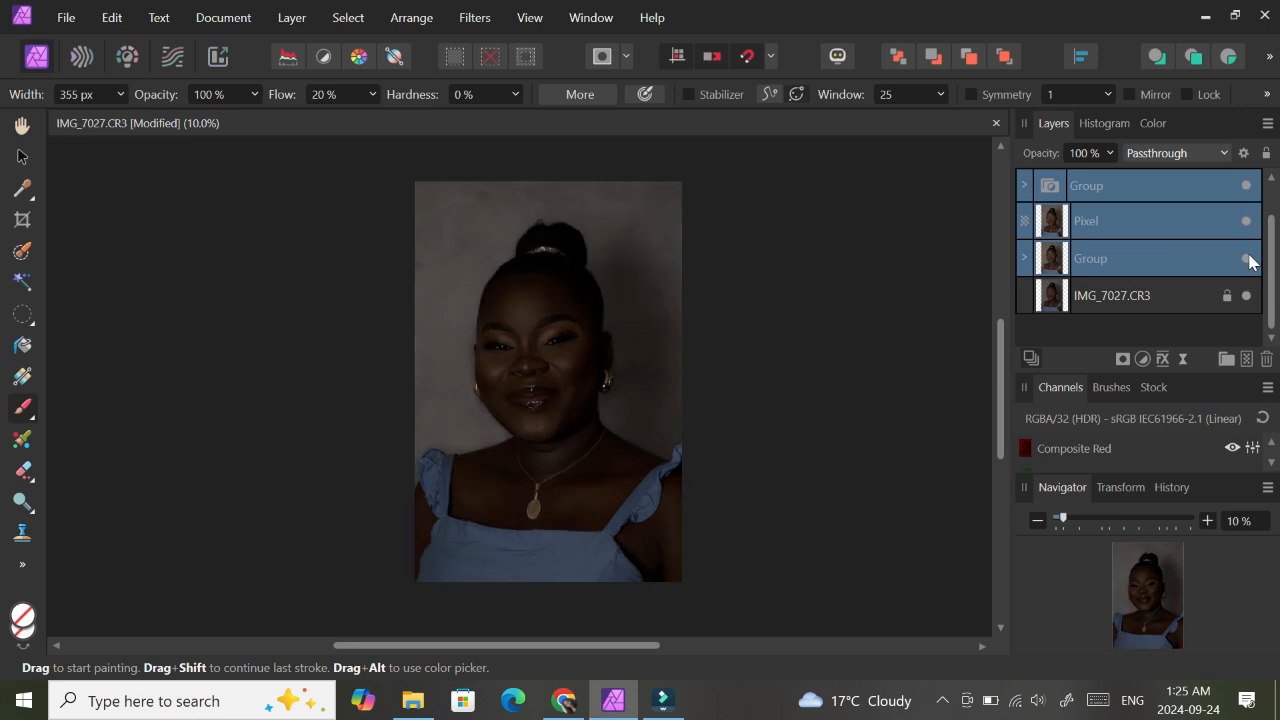
pyautogui.click(1247, 259)
pyautogui.click(1247, 259)
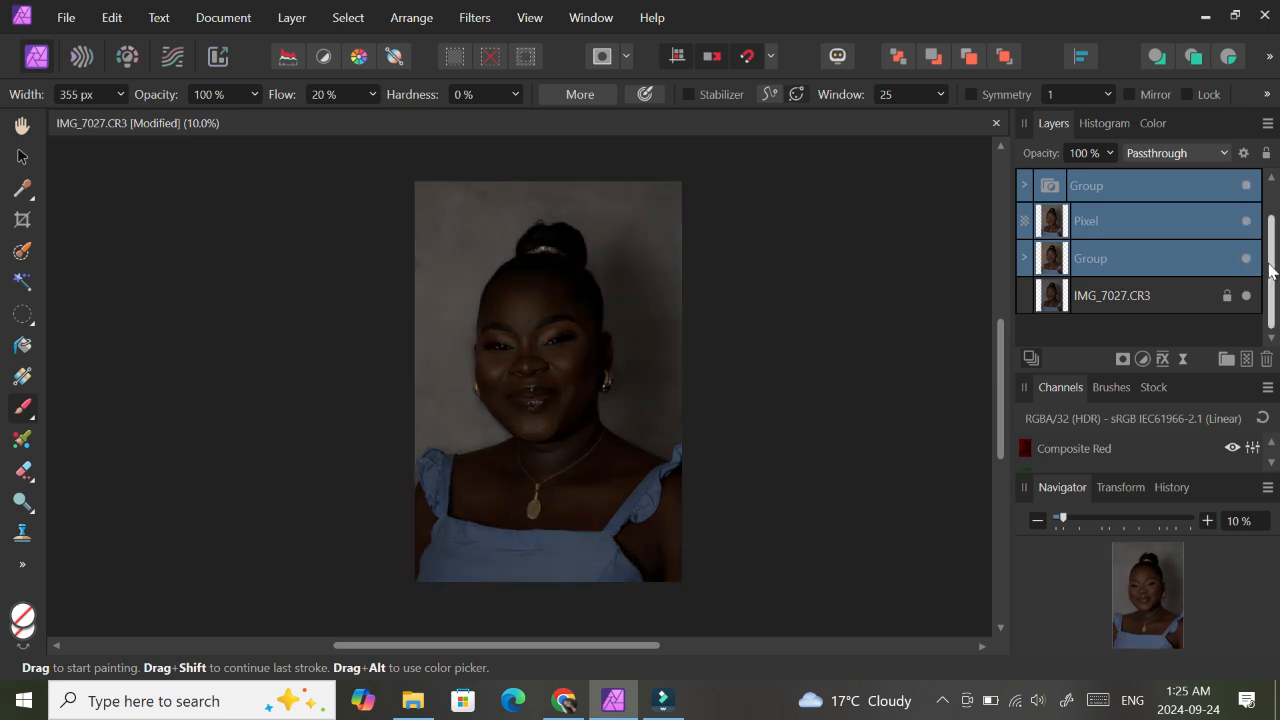
pyautogui.scroll(1, 1190, 260)
pyautogui.click(1246, 296)
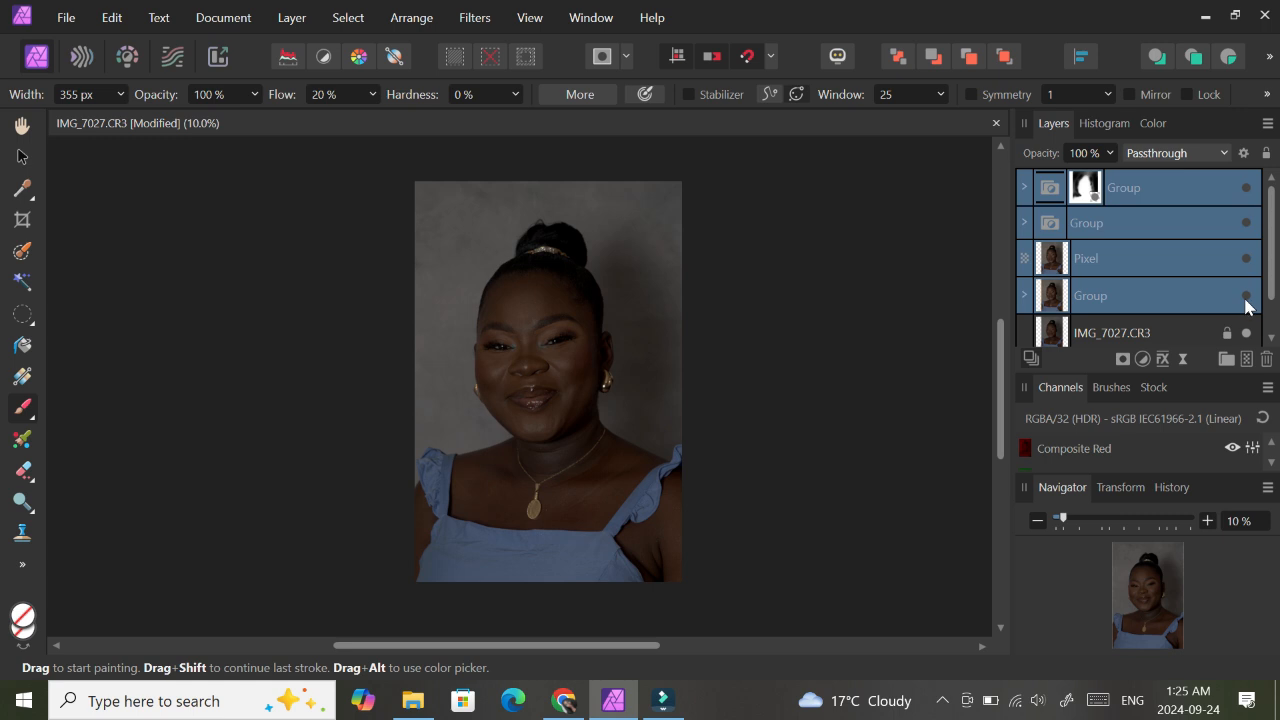
pyautogui.click(1246, 297)
pyautogui.click(1246, 297)
pyautogui.click(1249, 297)
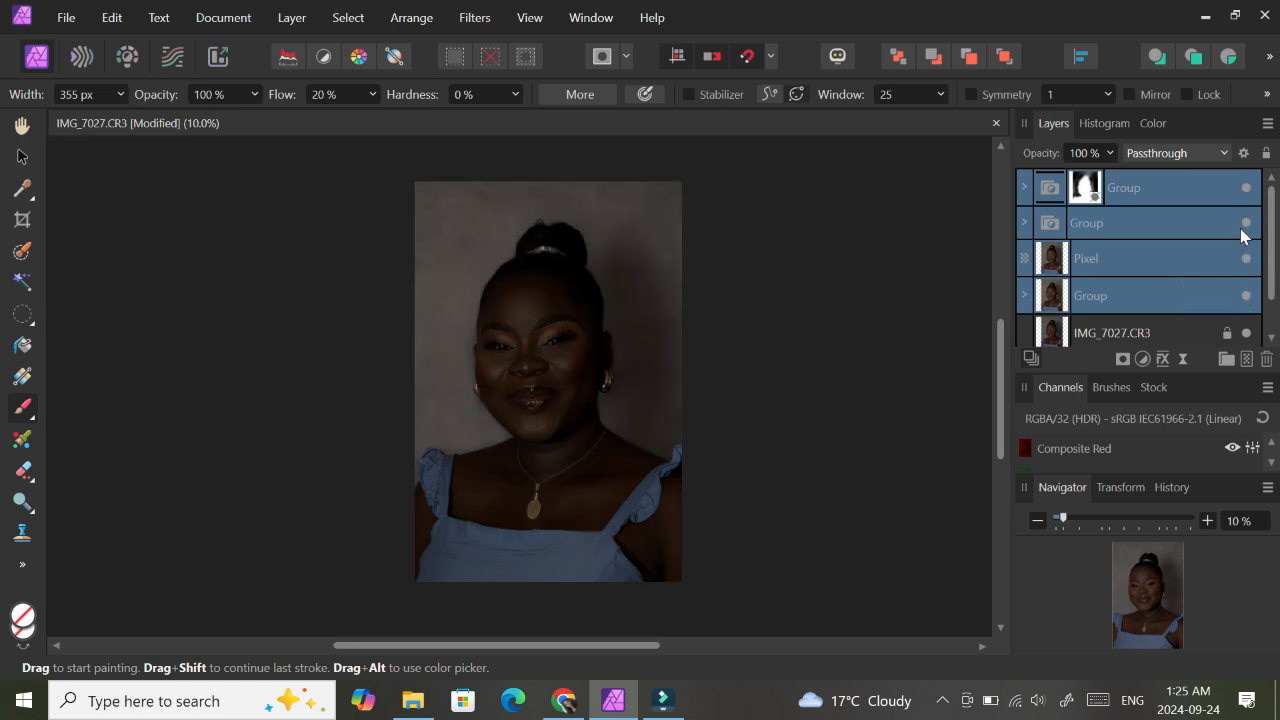
# - Hide the second group from the top again and select the masked top group
pyautogui.click(1244, 226)
pyautogui.click(1244, 226)
pyautogui.click(1209, 222)
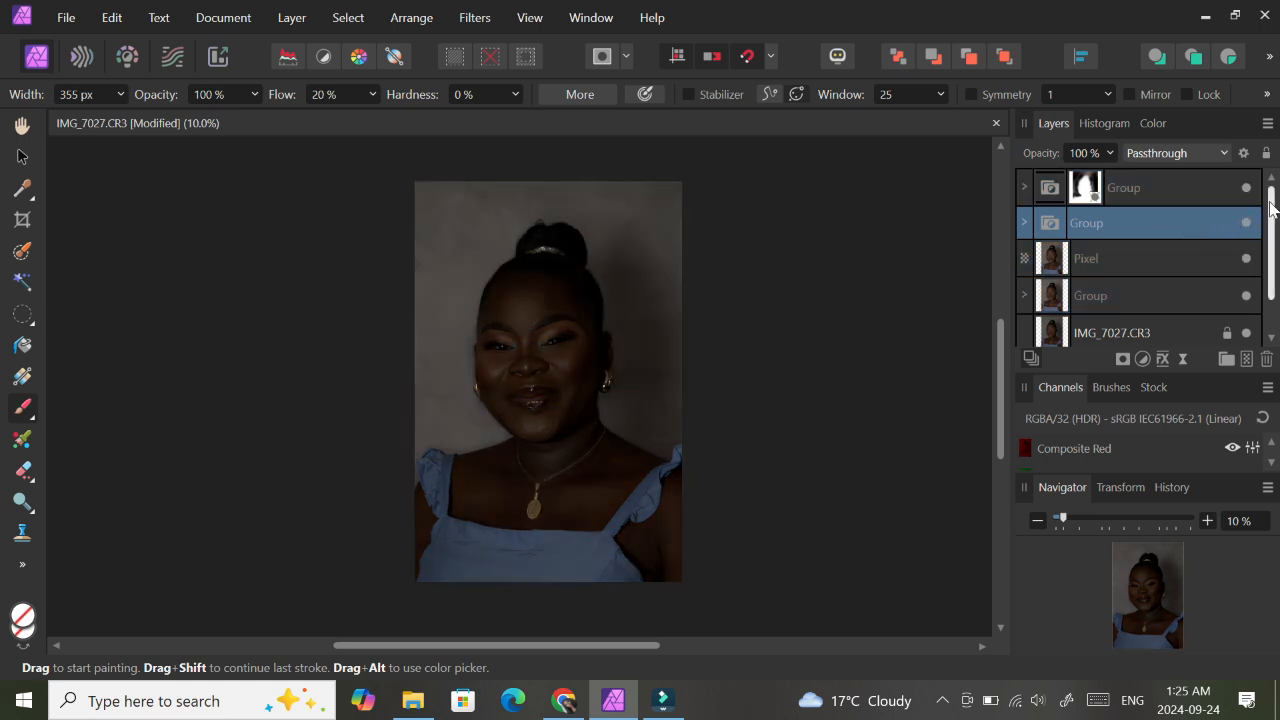
pyautogui.moveTo(1273, 202)
pyautogui.mouseDown()
pyautogui.moveTo(1264, 293)
pyautogui.moveTo(1273, 196)
pyautogui.mouseUp()
pyautogui.click(1248, 226)
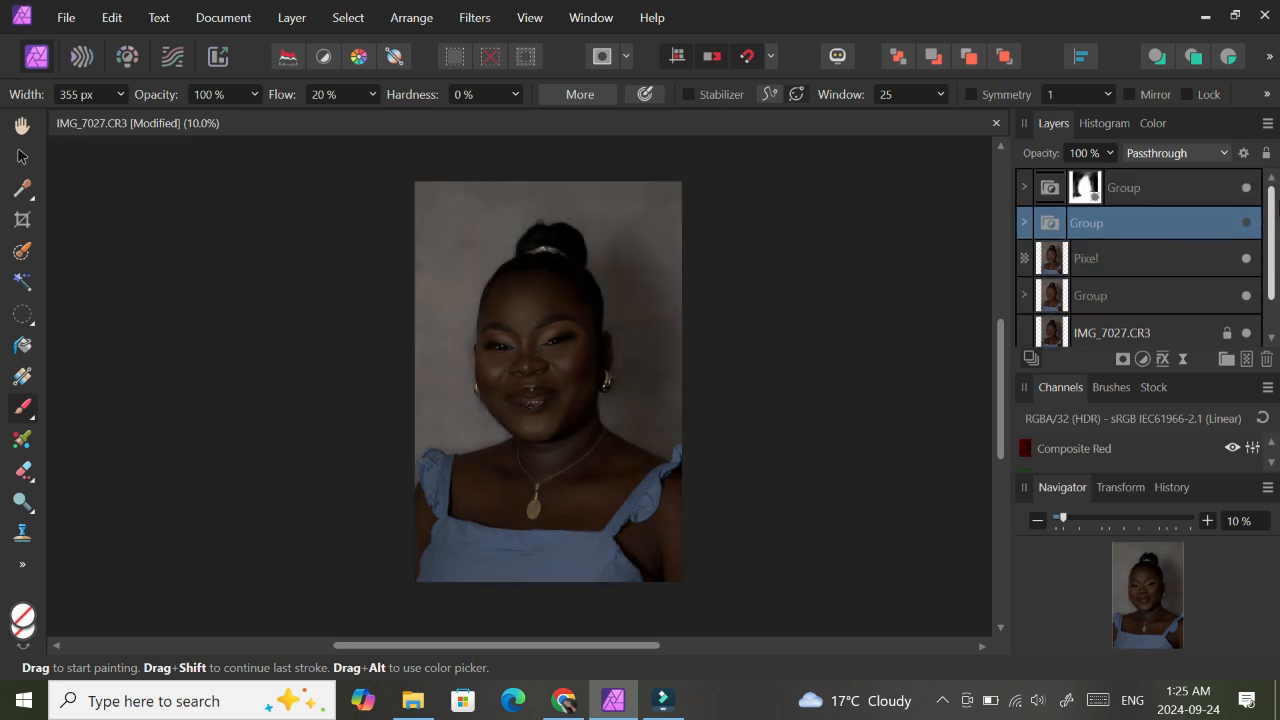
pyautogui.click(1180, 200)
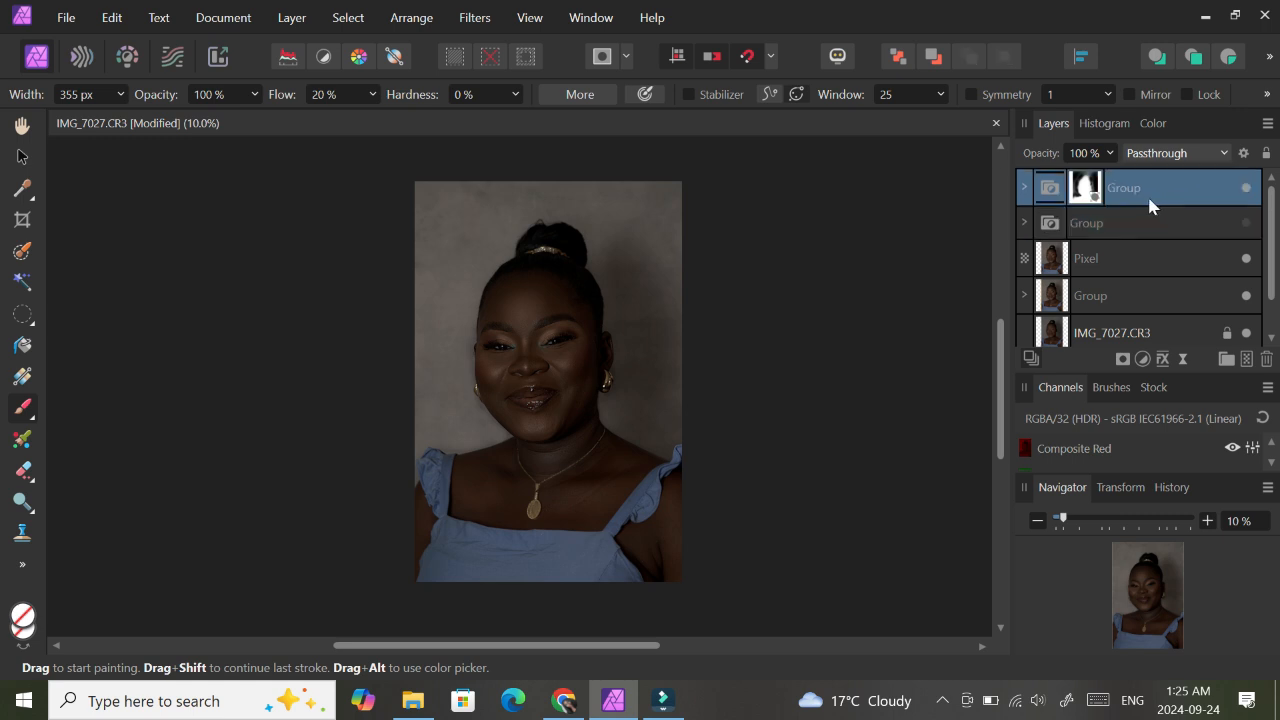
pyautogui.moveTo(1000, 350); pyautogui.dragTo(998, 343)
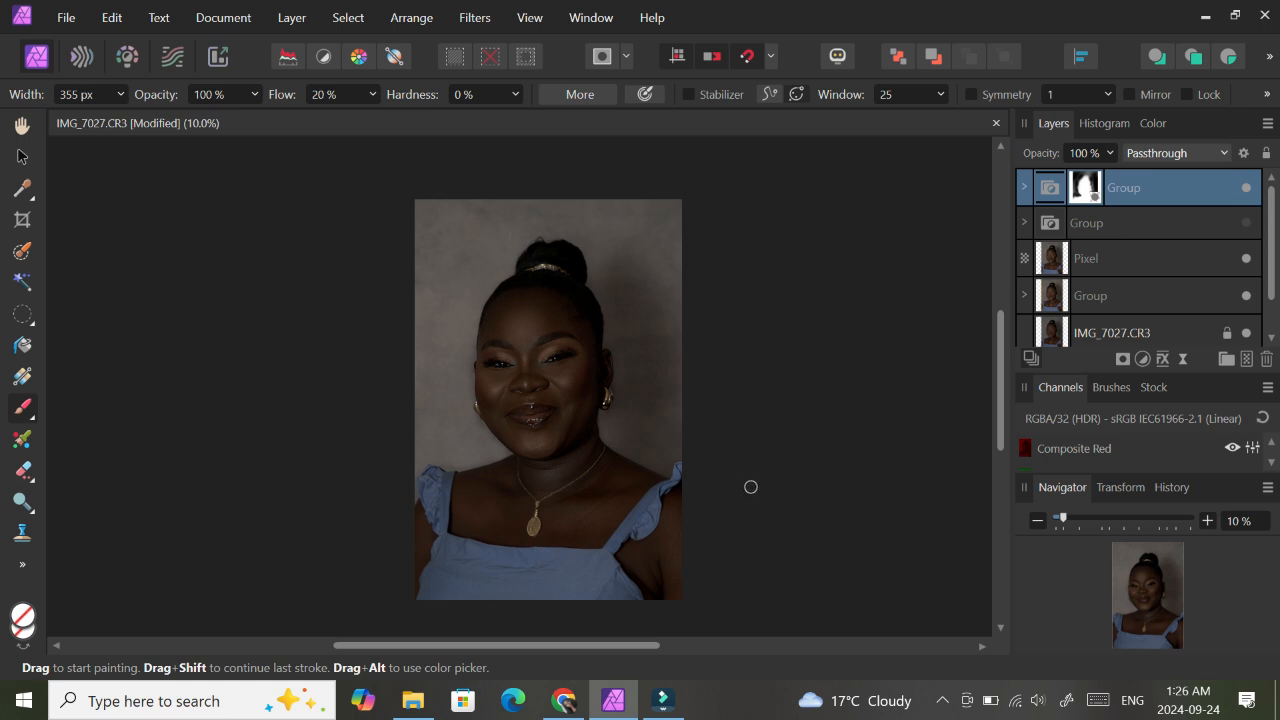
pyautogui.scroll(1, 751, 487)
pyautogui.scroll(-2, 997, 351)
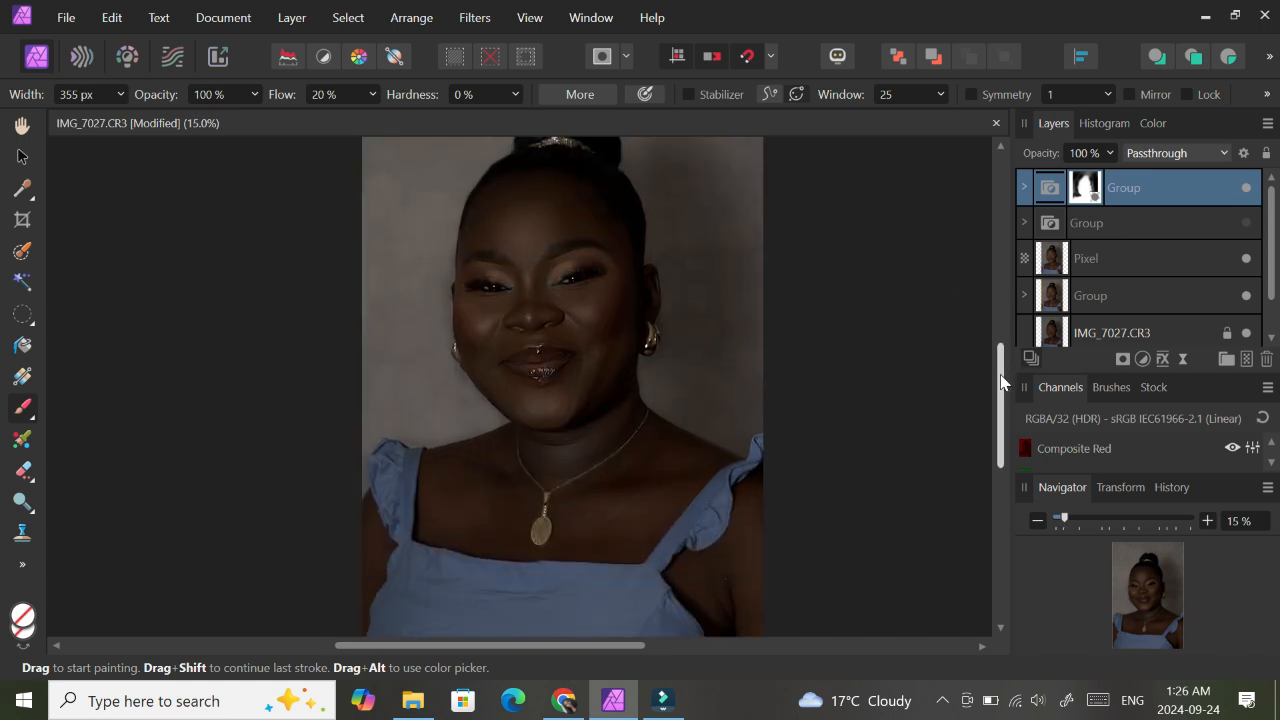
pyautogui.scroll(-1, 997, 378)
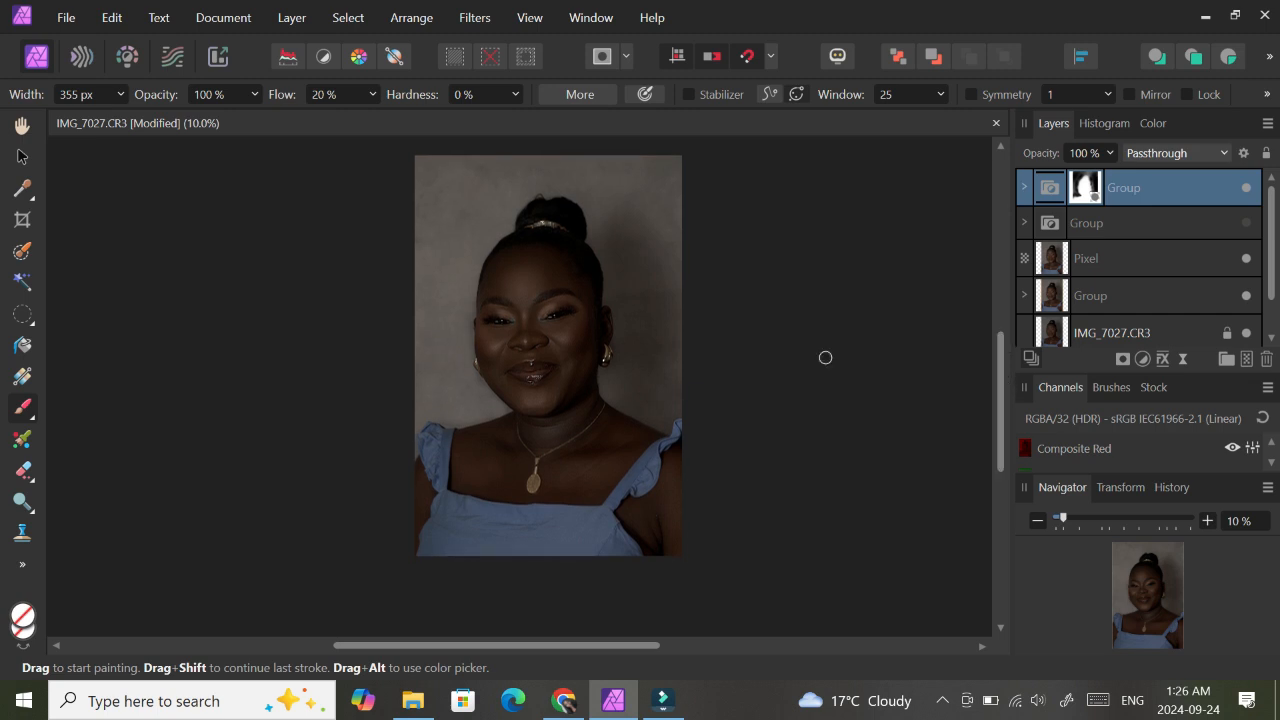
pyautogui.scroll(1, 999, 430)
pyautogui.scroll(1, 999, 430)
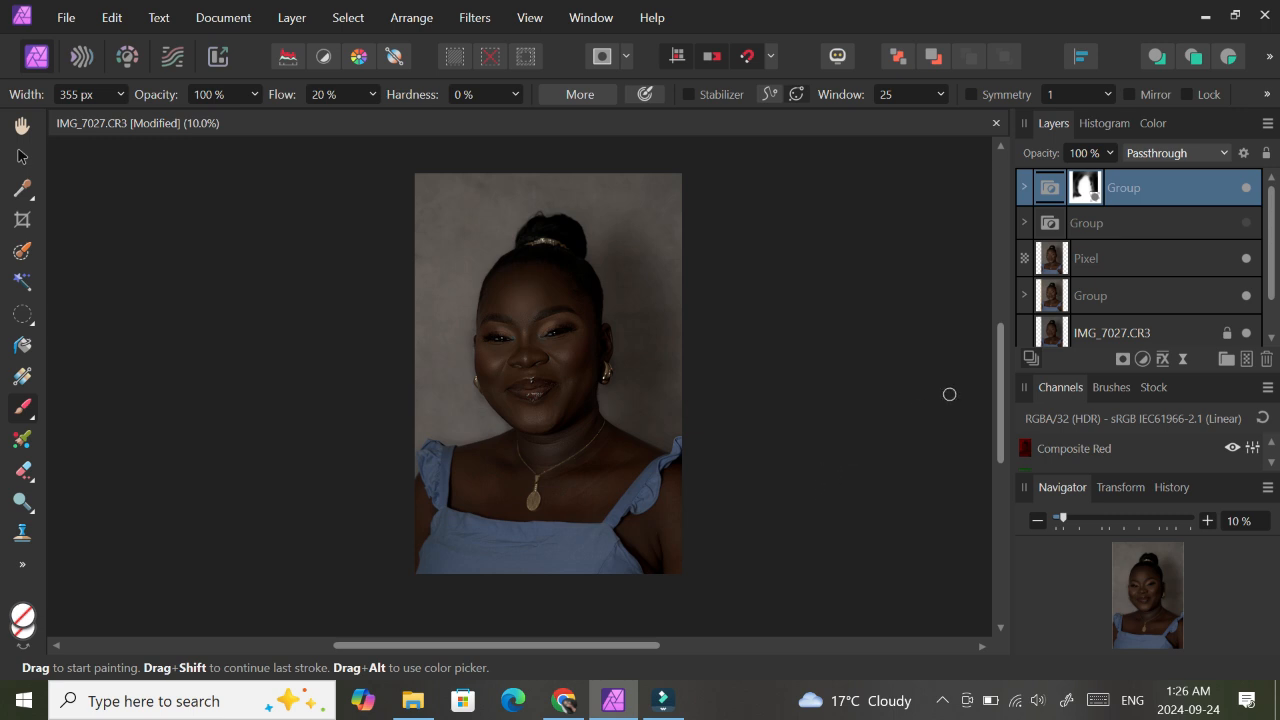
pyautogui.scroll(-1, 1003, 375)
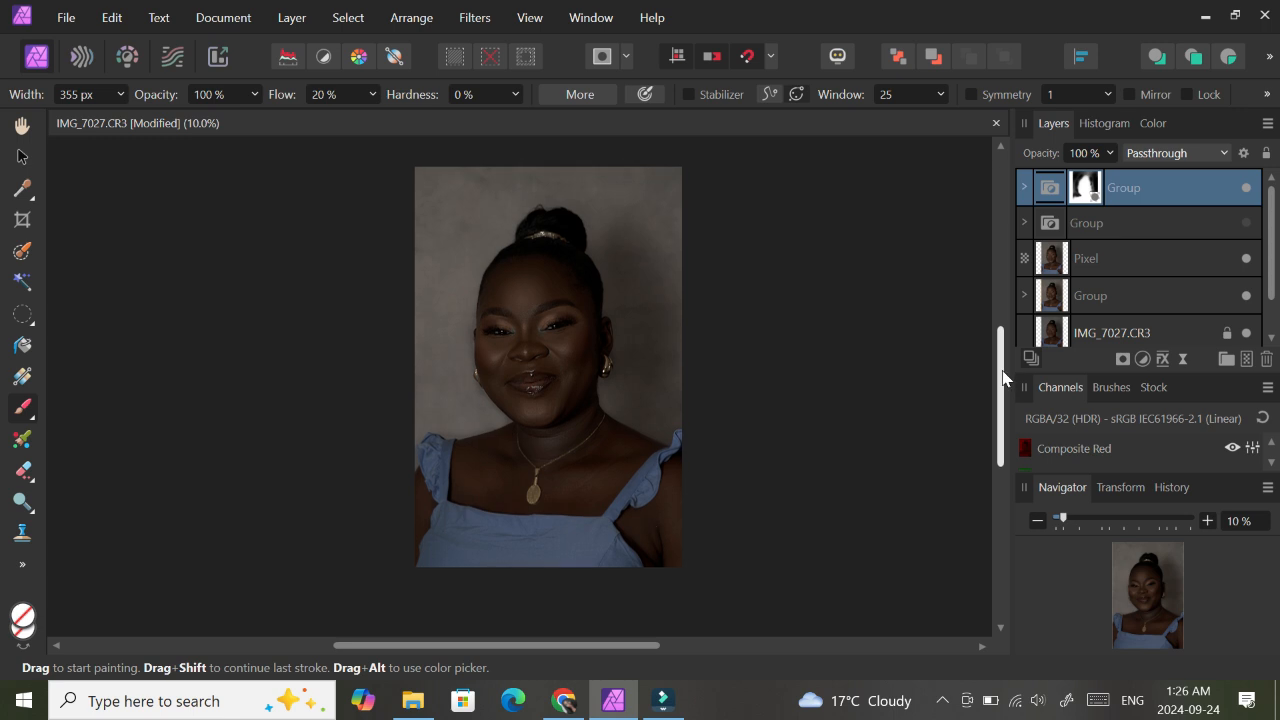